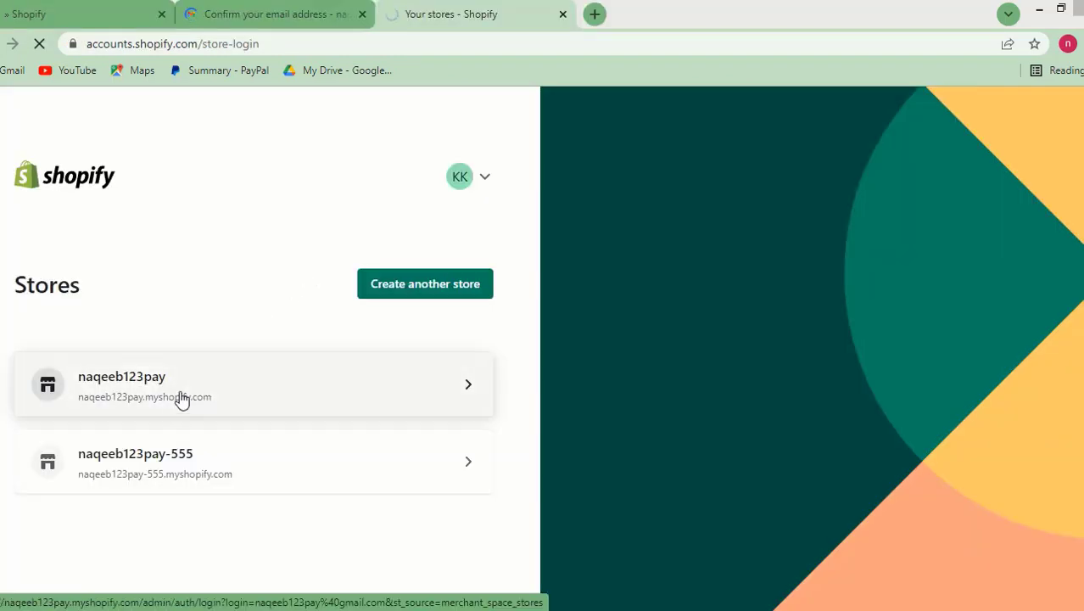
- Open the first listed store's admin and go to its online store themes
left_click(181, 398)
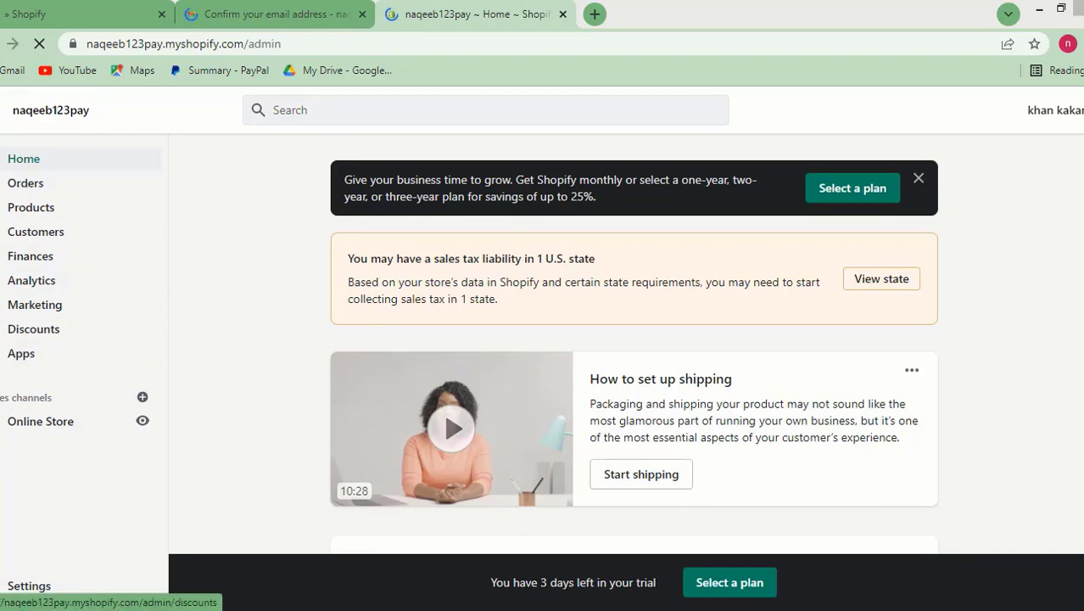
left_click(35, 425)
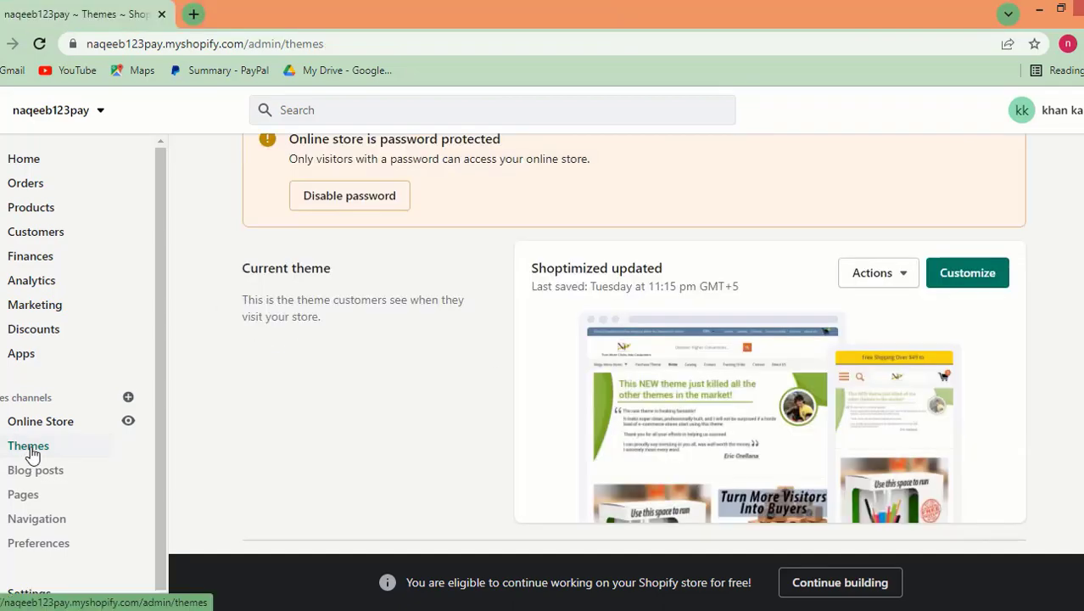
- Look over the themes page, including the current theme, store speed, theme library and free theme options
scroll(781, 341, "down", 6)
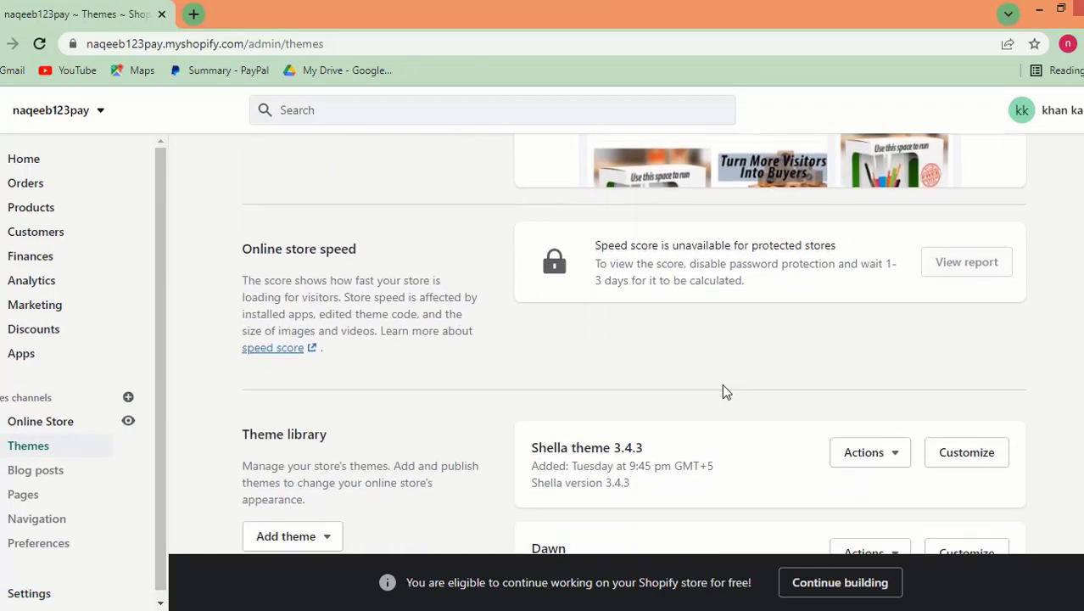
scroll(869, 363, "down", 3)
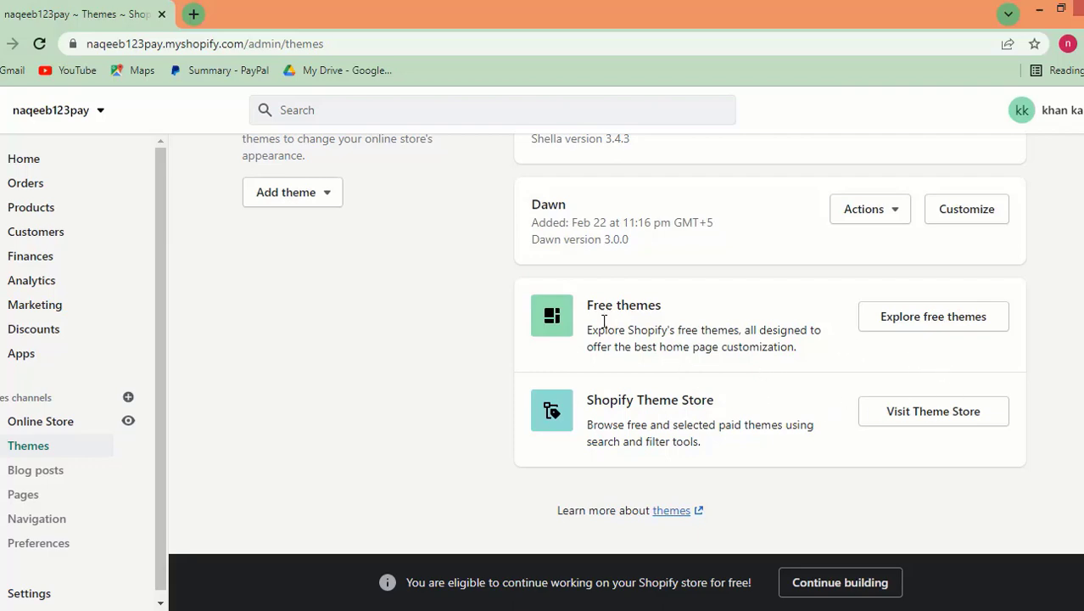
scroll(714, 363, "up", 5)
scroll(713, 364, "down", 2)
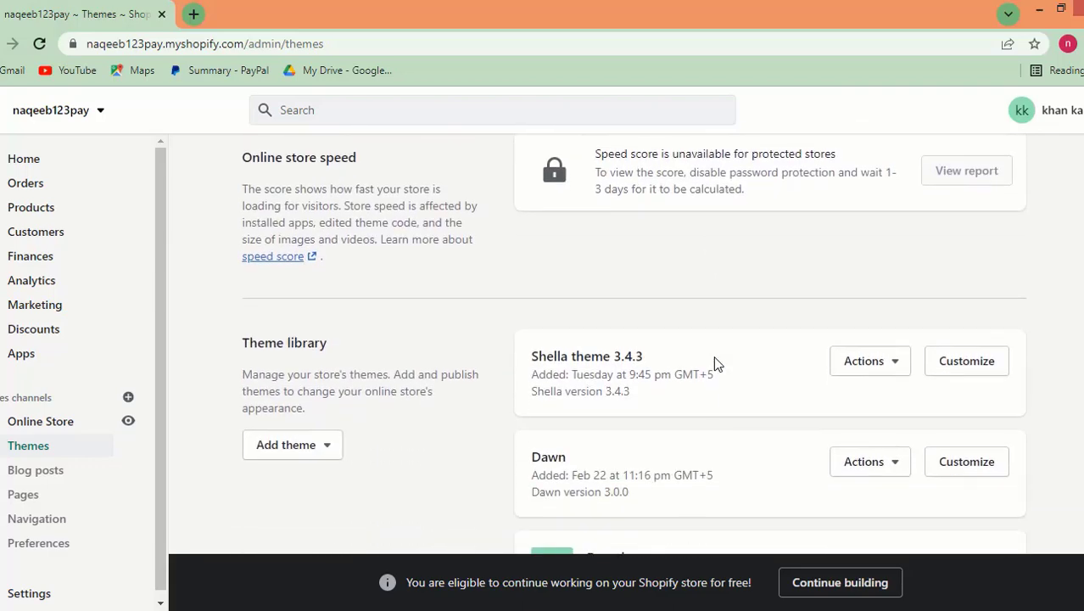
scroll(714, 364, "down", 1)
scroll(714, 363, "up", 5)
scroll(792, 257, "down", 3)
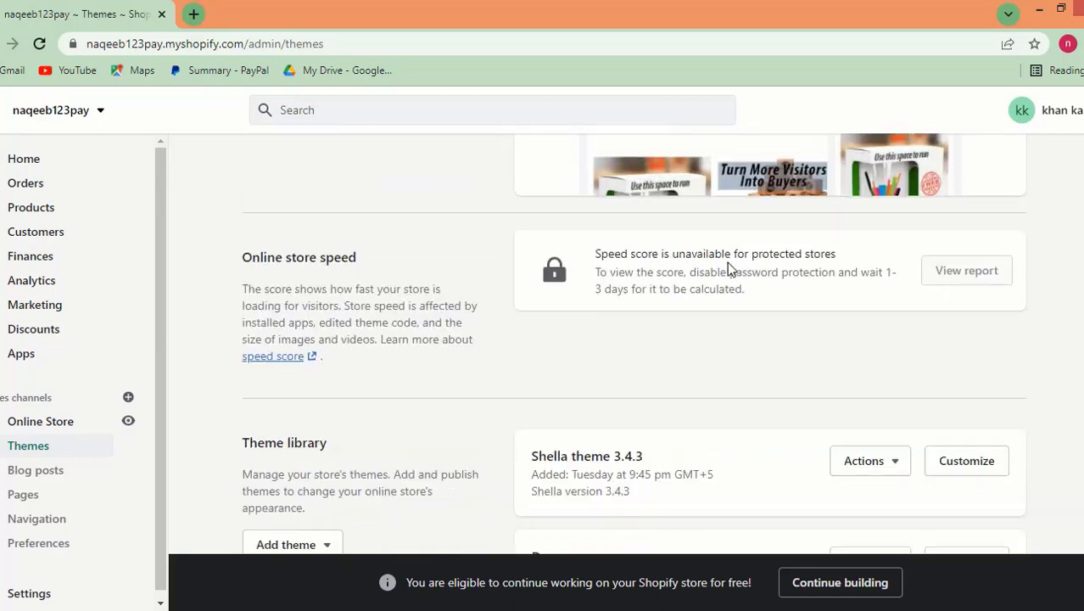
scroll(727, 269, "down", 4)
left_click(331, 192)
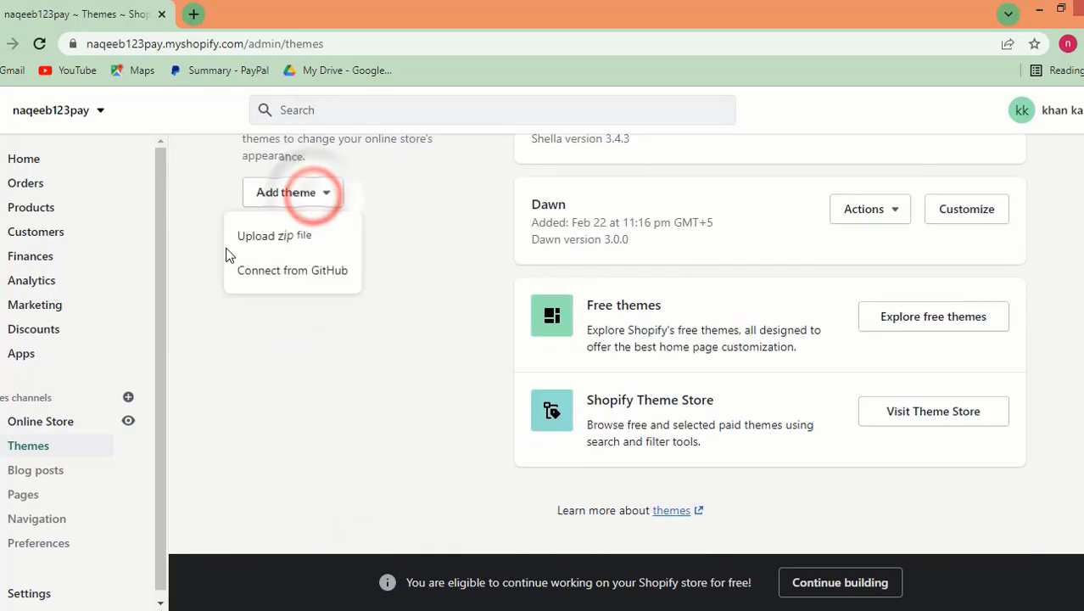
left_click(301, 230)
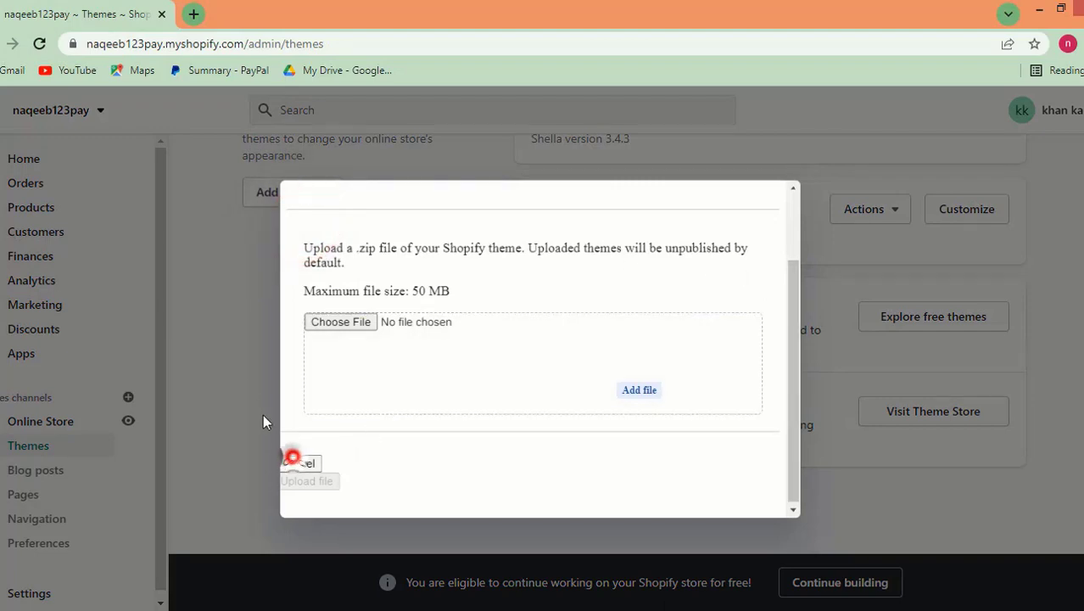
left_click(292, 459)
- Review the actions available for the current theme, Shoptimized updated, such as preview, rename, duplicate, download and edit code
scroll(818, 369, "up", 8)
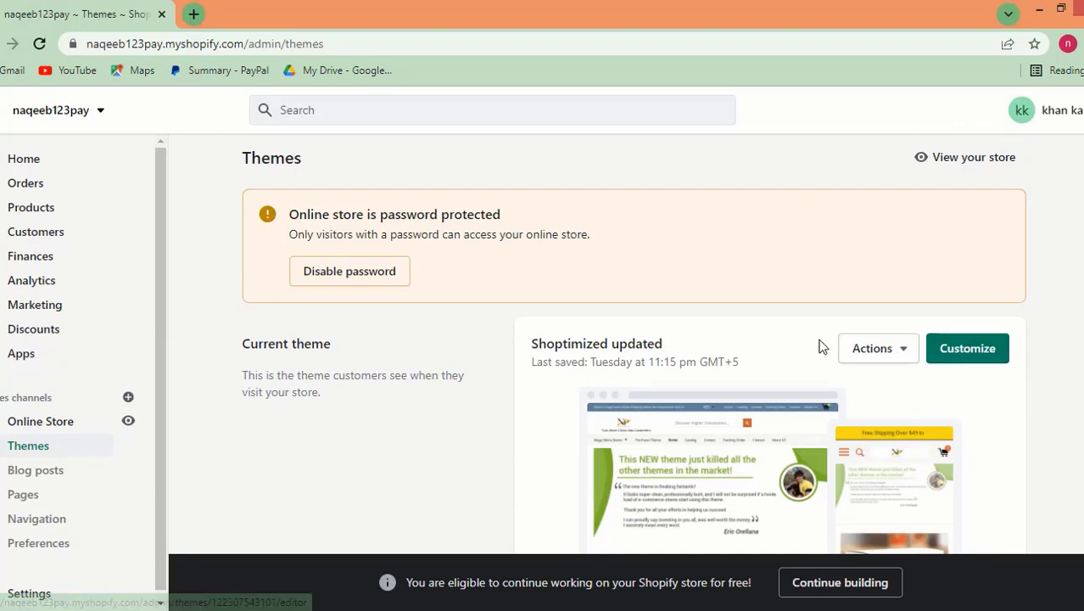
scroll(431, 366, "down", 2)
scroll(434, 366, "up", 2)
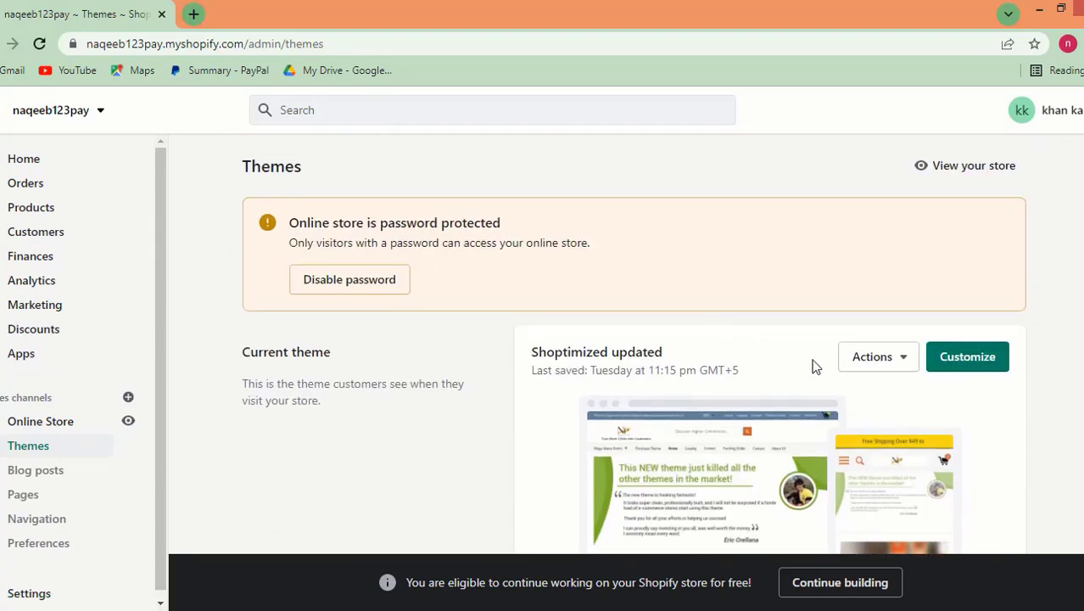
scroll(817, 365, "down", 1)
scroll(840, 367, "up", 1)
left_click(874, 351)
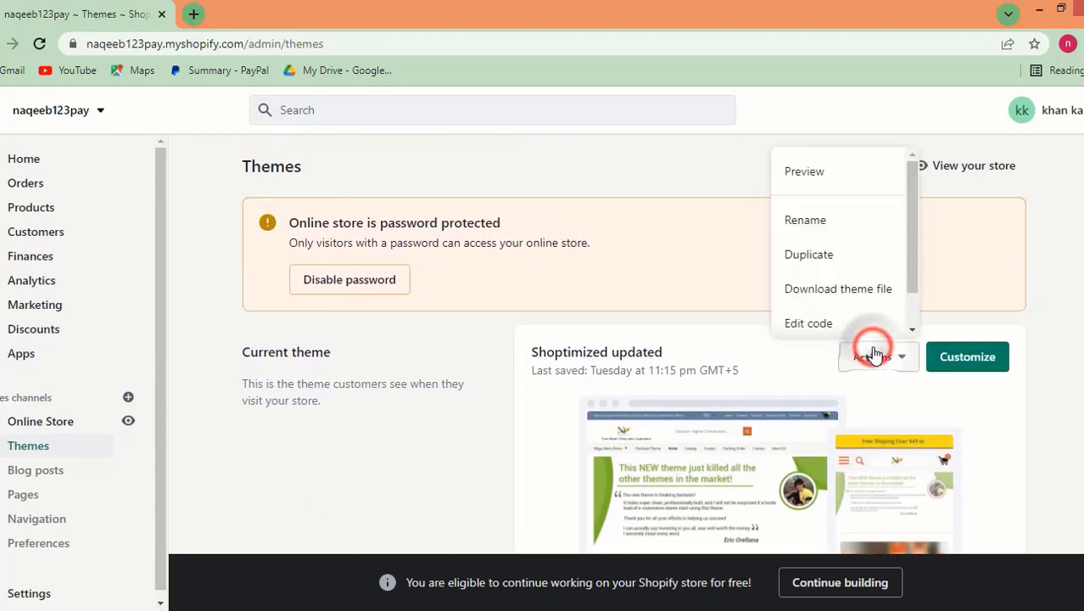
scroll(819, 266, "down", 1)
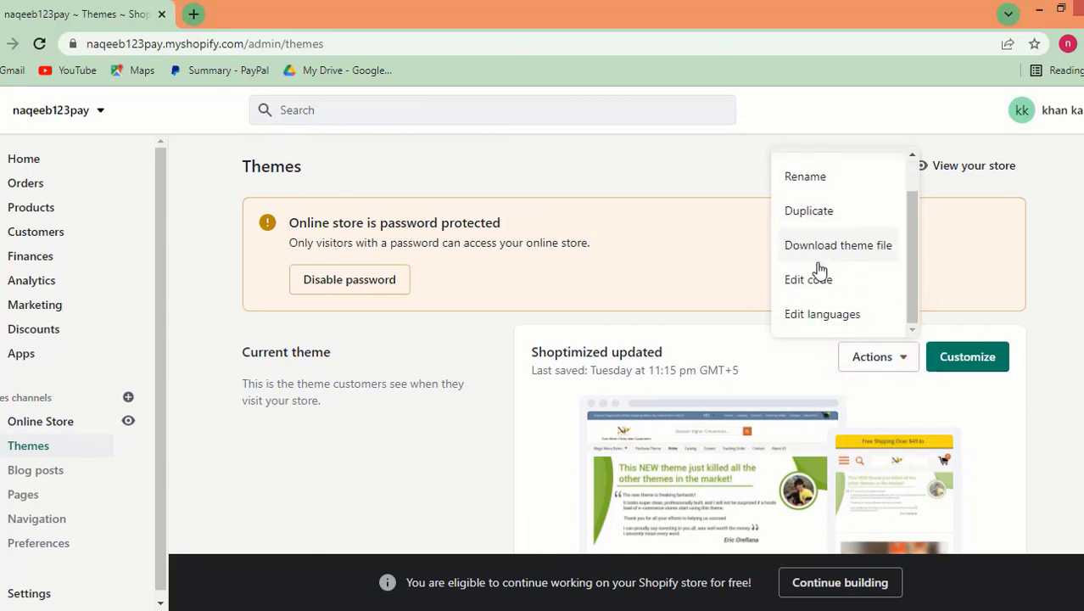
scroll(827, 238, "up", 1)
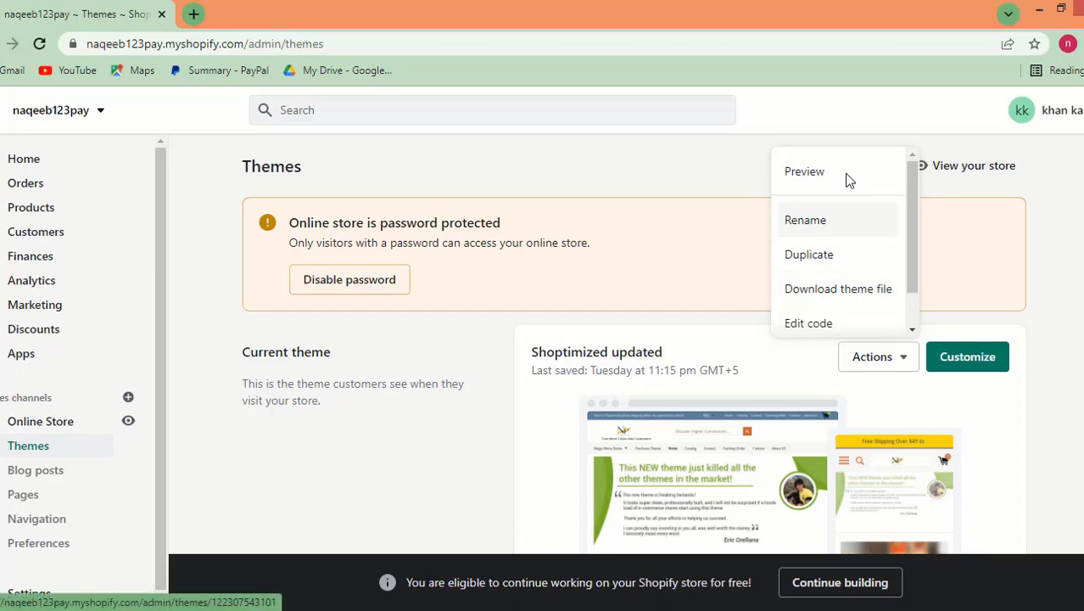
- Open the customization editor of the current theme, Shoptimized updated, in a new browser tab and switch to it
right_click(963, 373)
left_click(976, 370)
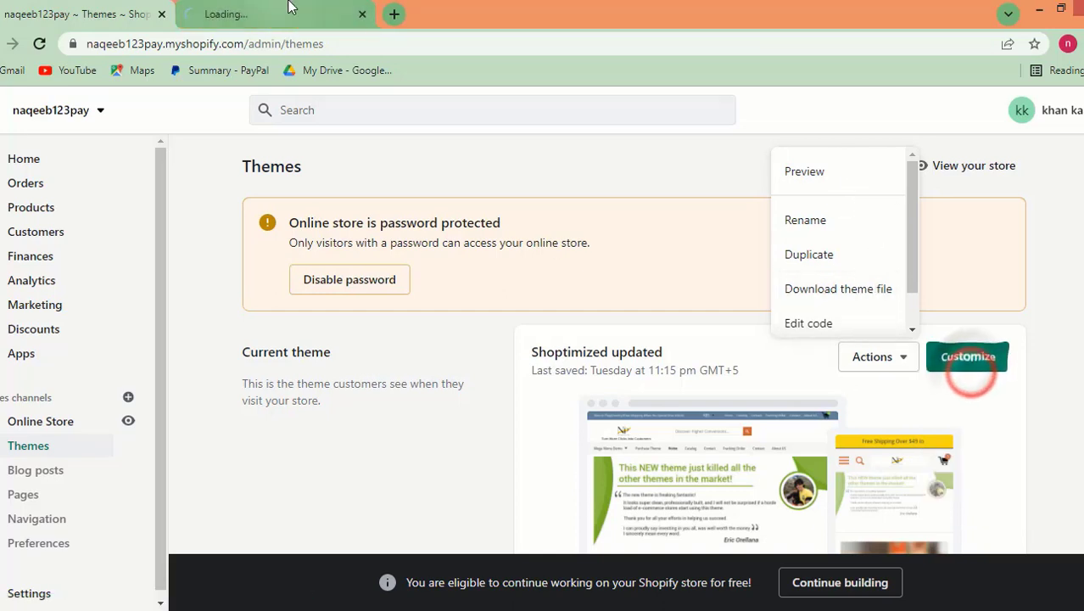
left_click(289, 7)
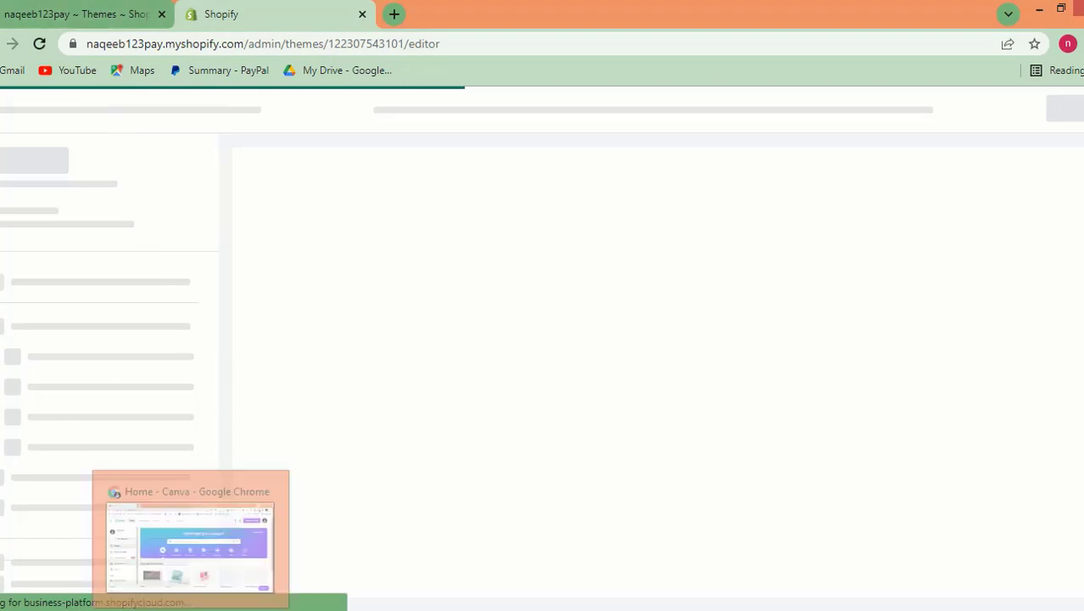
- Switch to the Canva browser window and open the logo templates
left_click(227, 560)
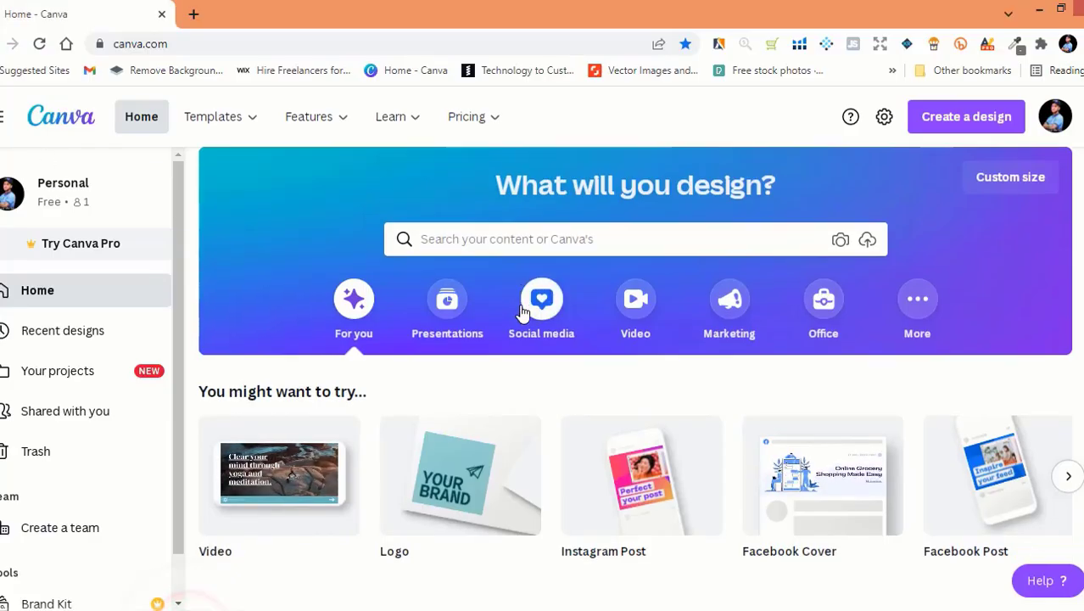
mouse_move(213, 116)
left_click(442, 336)
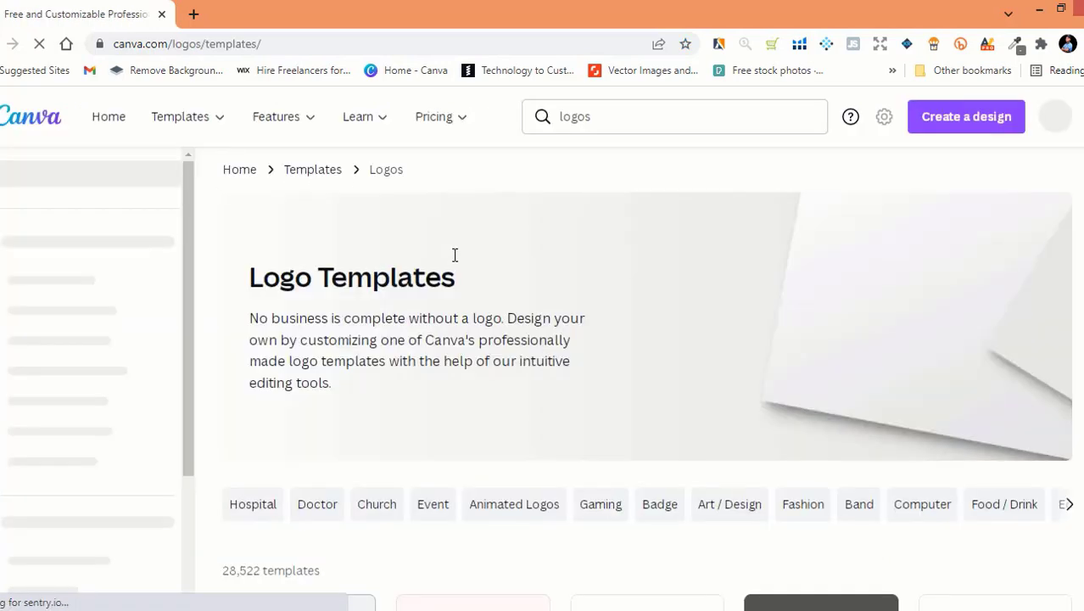
- Browse the general logo templates and compare the available designs
scroll(571, 296, "down", 6)
scroll(526, 345, "up", 3)
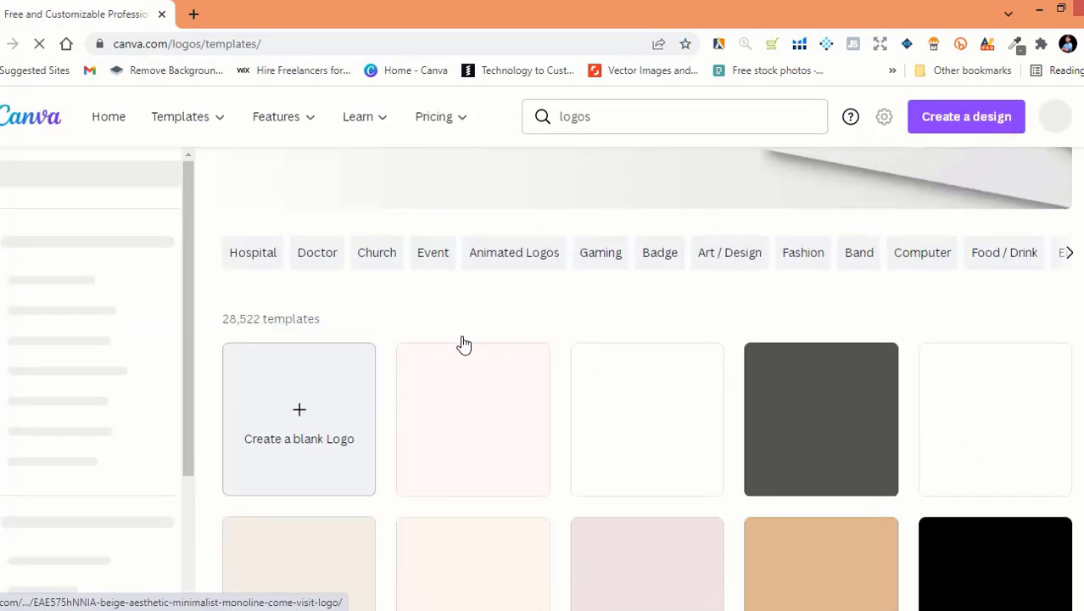
scroll(508, 412, "down", 3)
scroll(492, 400, "up", 3)
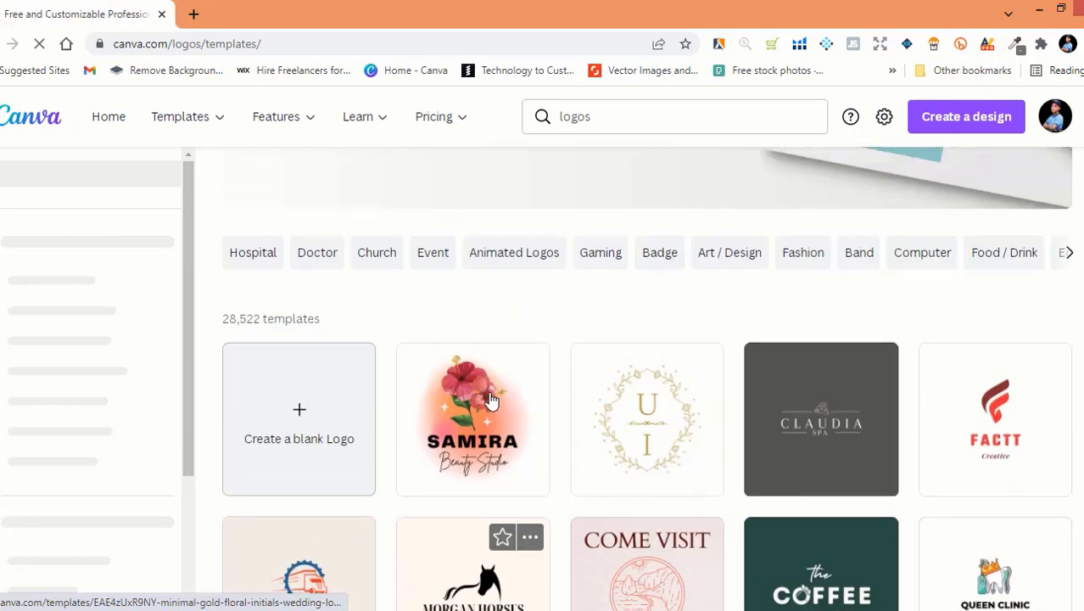
scroll(491, 401, "down", 5)
scroll(490, 400, "up", 5)
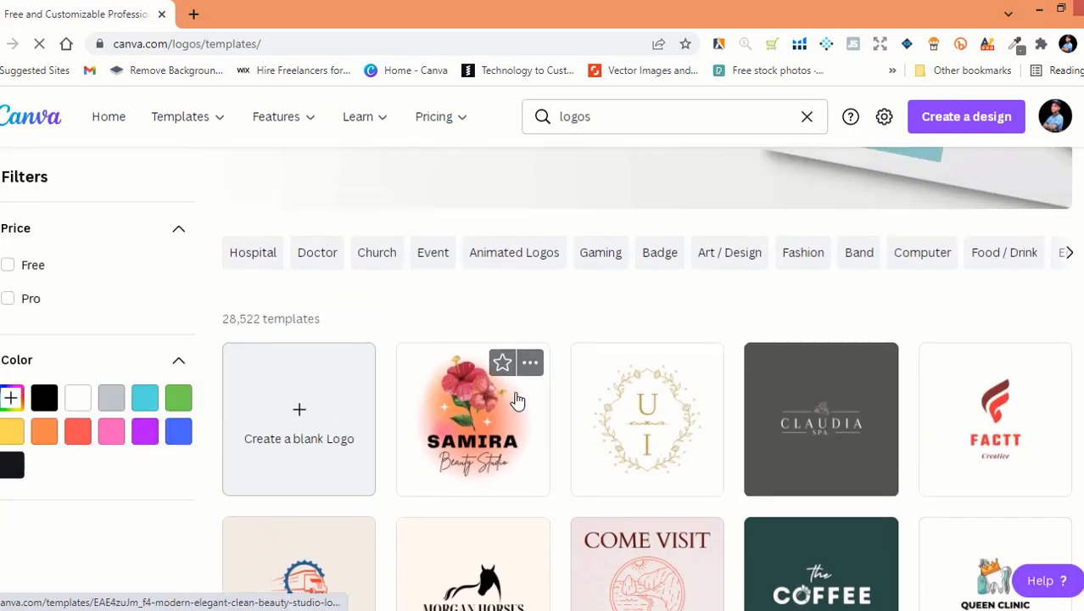
scroll(564, 416, "down", 3)
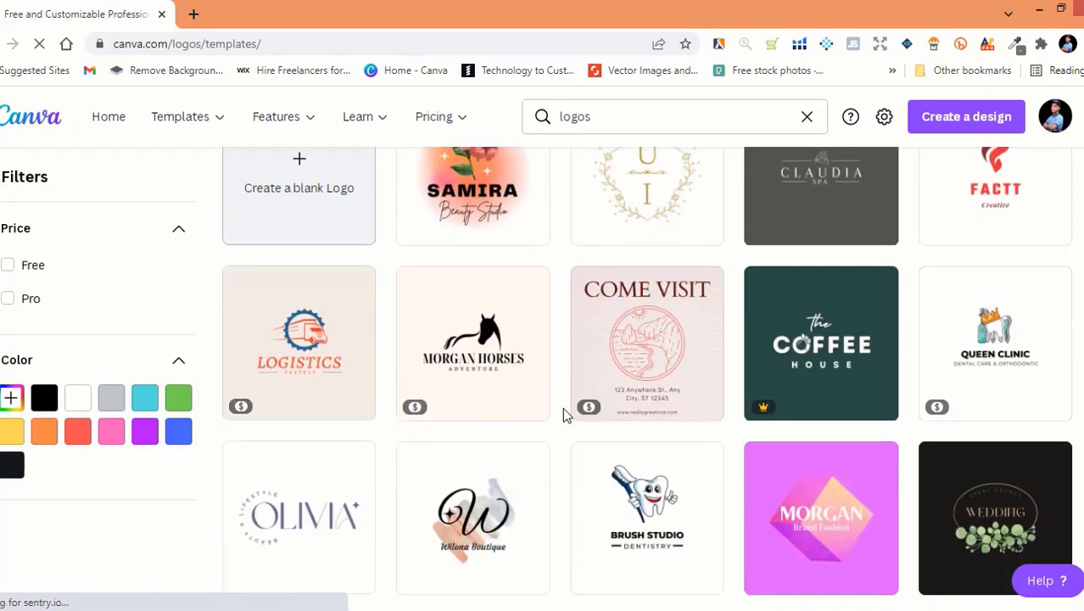
scroll(565, 414, "down", 3)
scroll(476, 309, "up", 8)
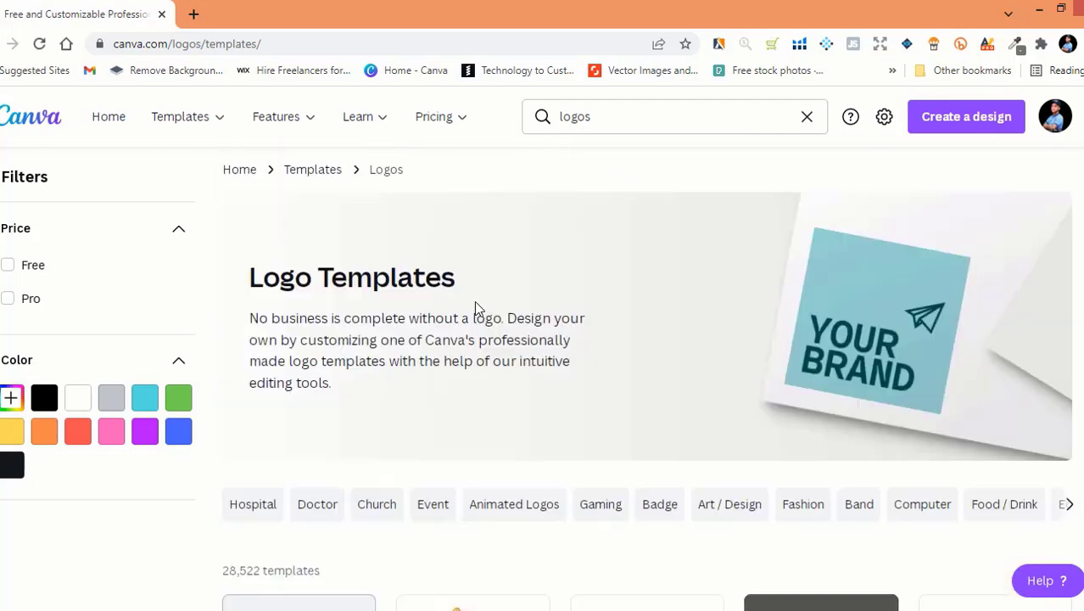
scroll(480, 389, "down", 8)
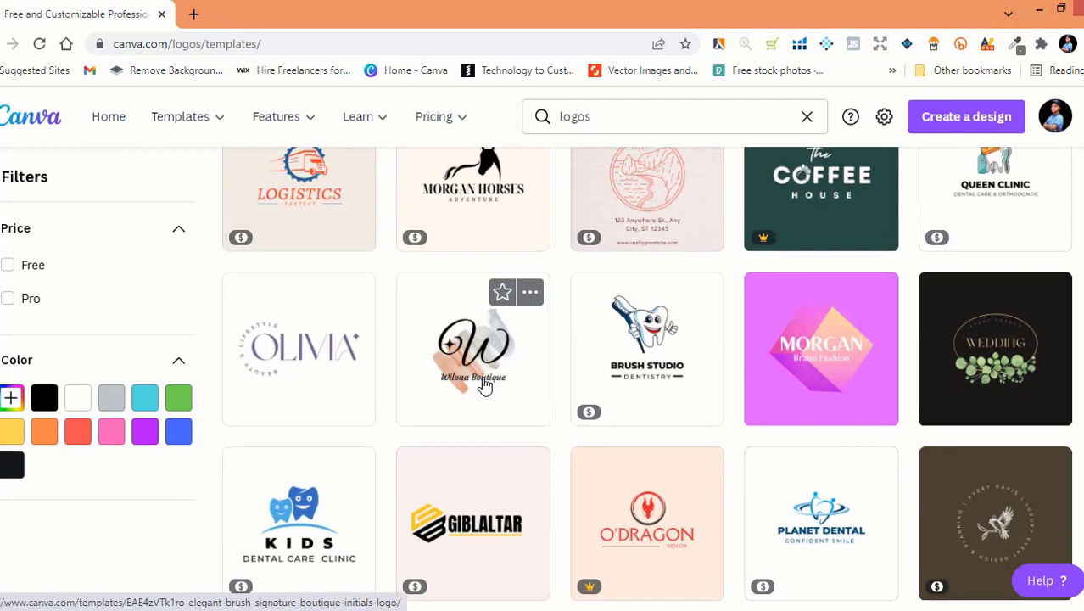
scroll(485, 384, "down", 3)
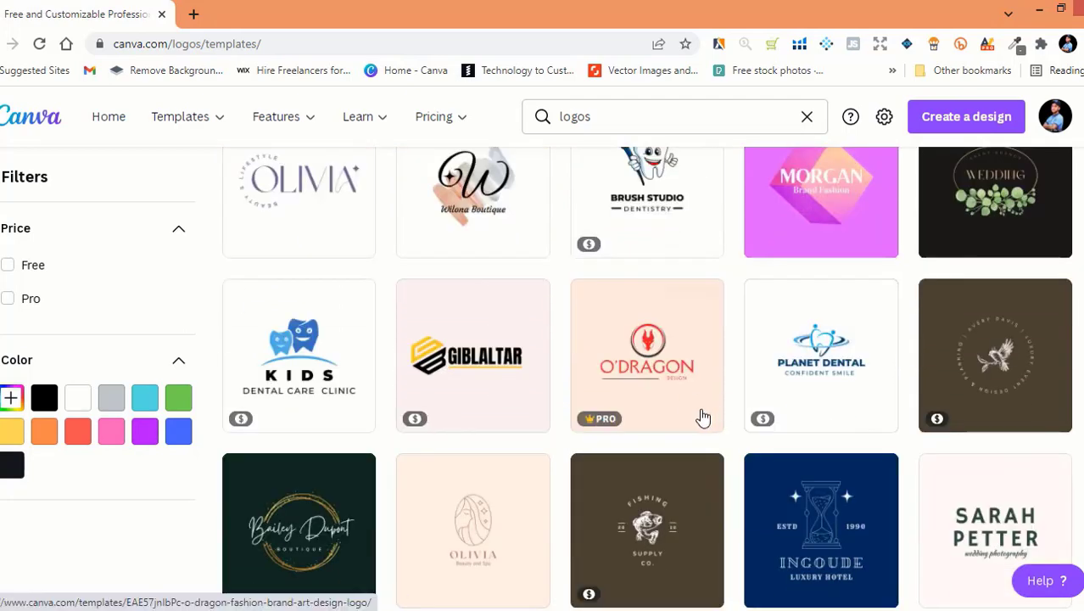
scroll(403, 431, "up", 5)
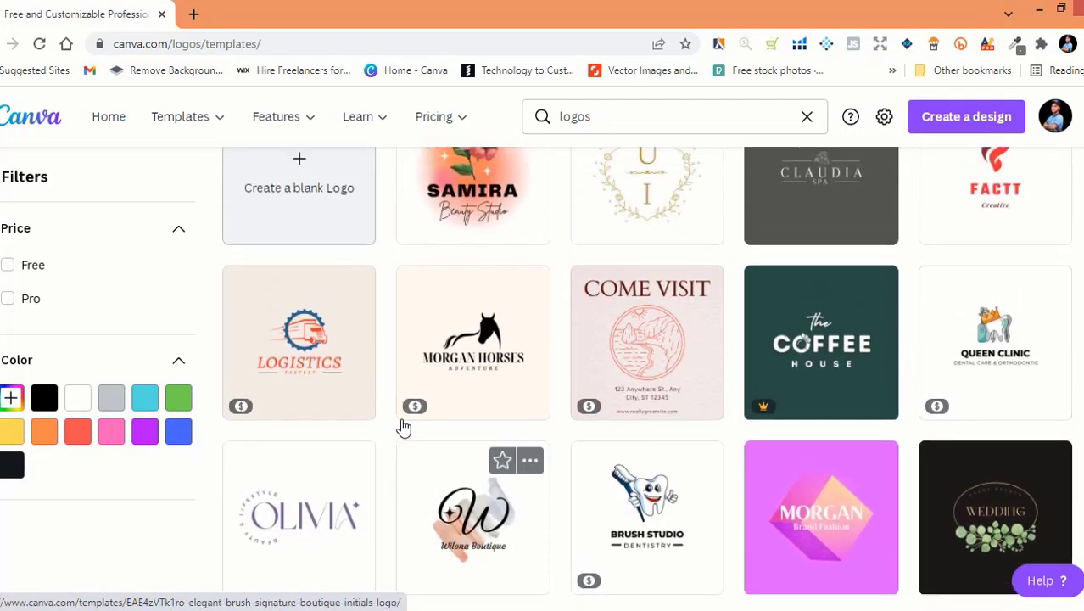
scroll(323, 377, "up", 5)
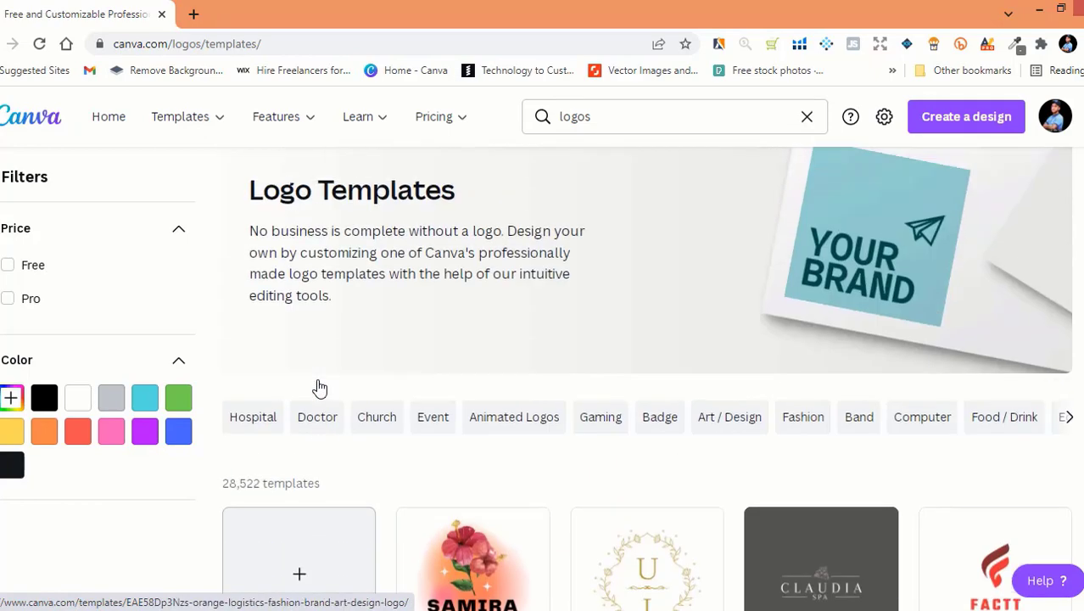
- Look through the logo categories and open the Fashion logo templates
left_click(1072, 504)
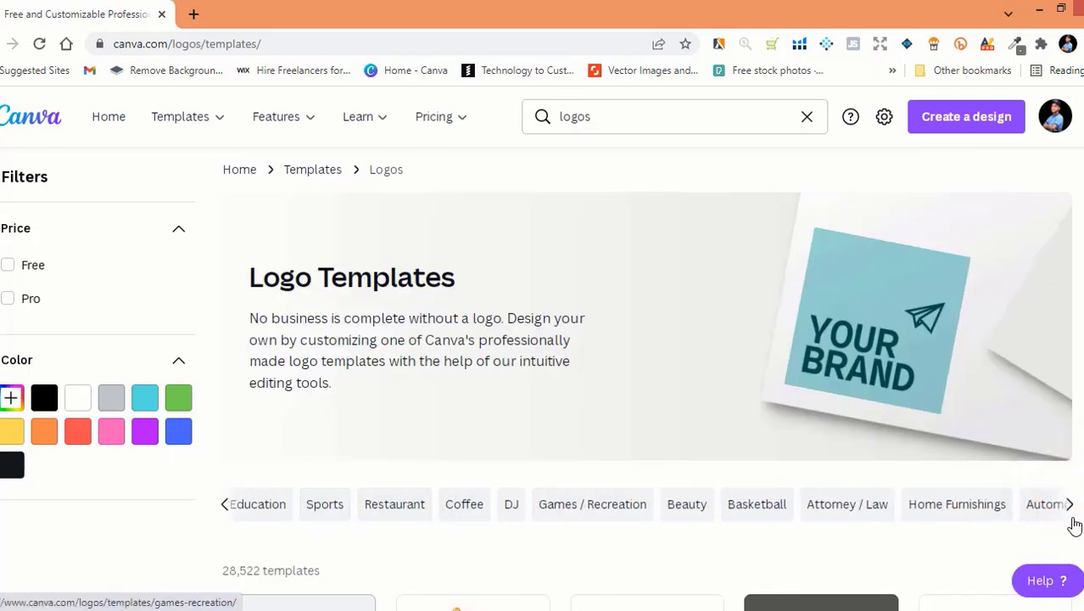
left_click(1068, 504)
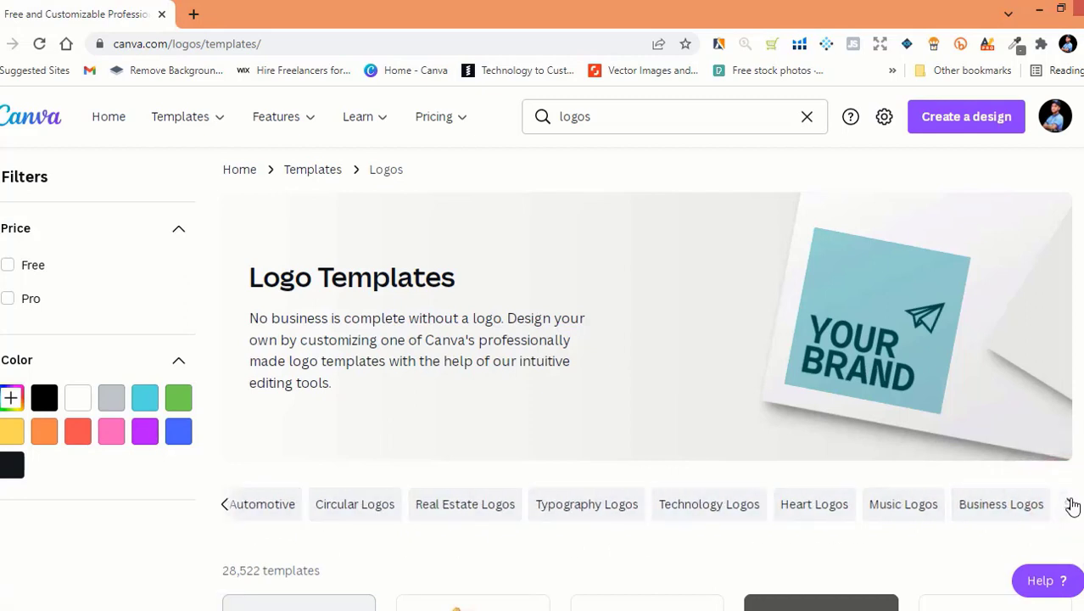
left_click(1070, 504)
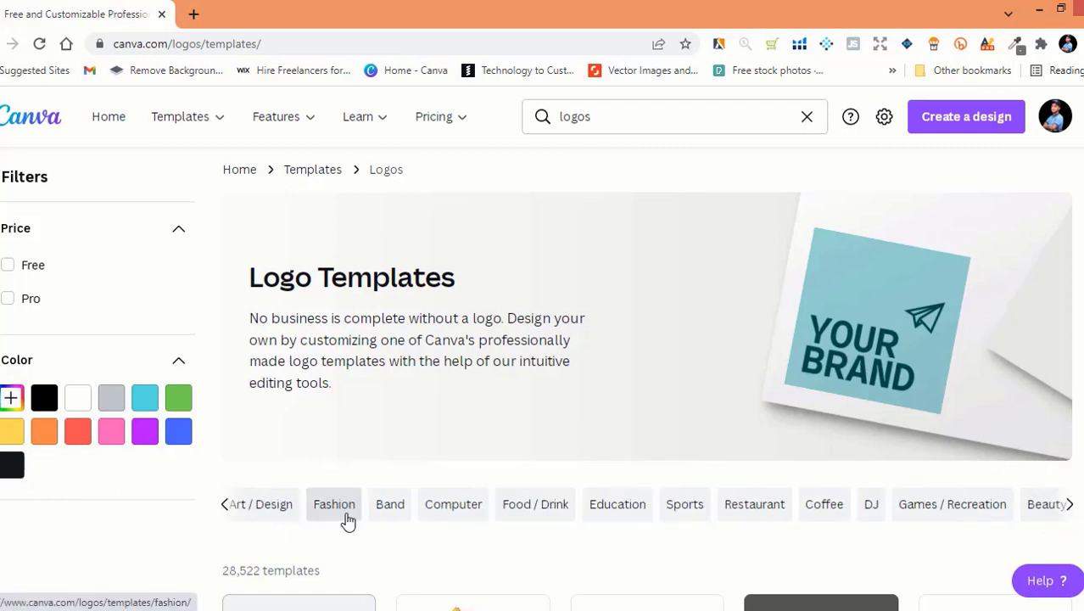
left_click(347, 519)
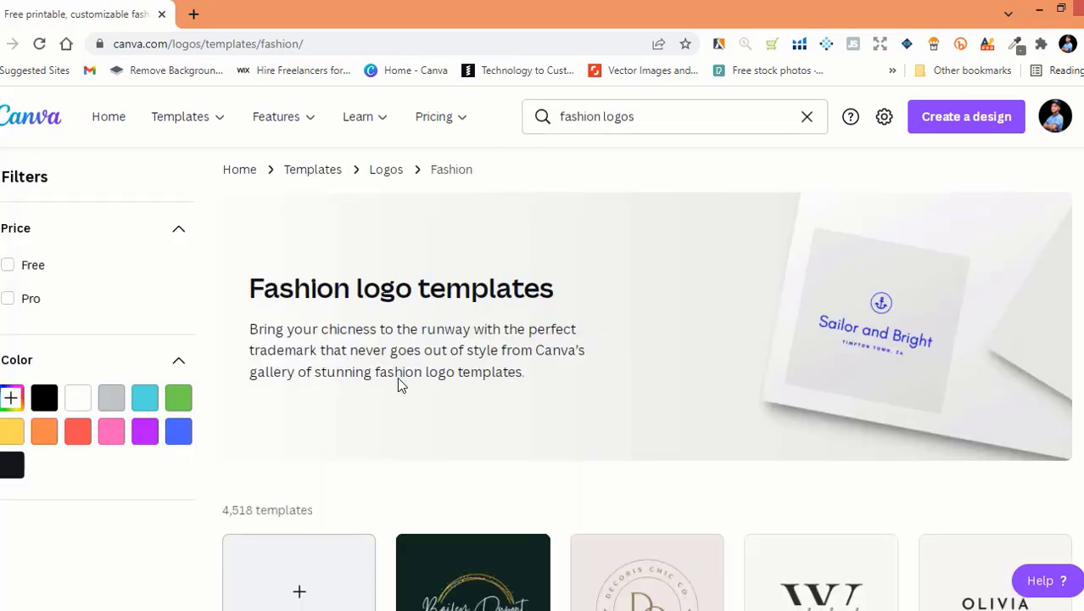
- Browse the Fashion logo templates and compare the available designs
scroll(497, 407, "down", 7)
scroll(594, 441, "up", 5)
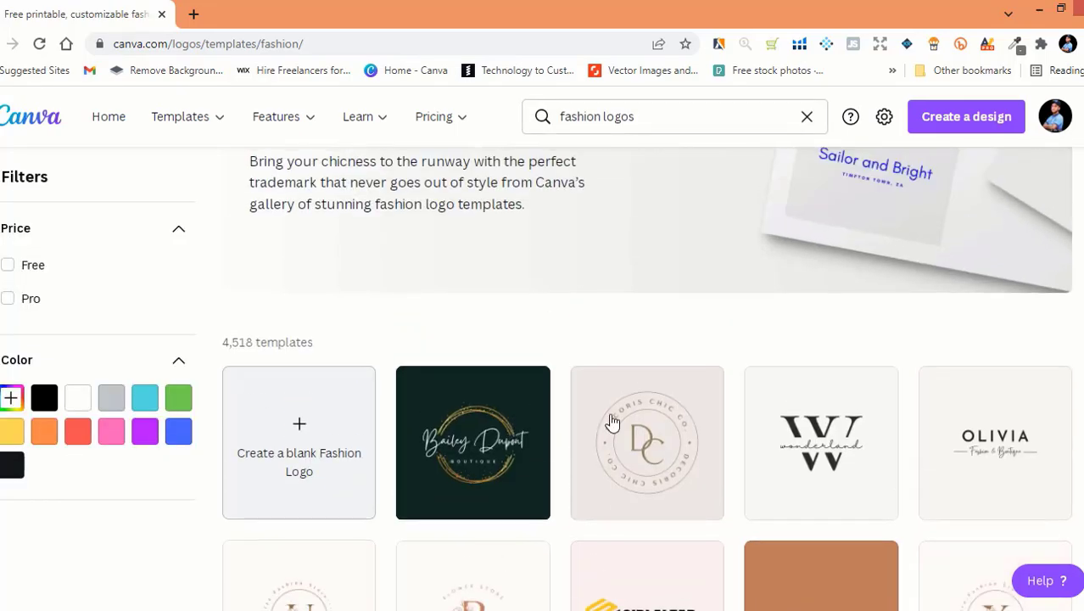
scroll(679, 450, "down", 4)
scroll(779, 466, "up", 2)
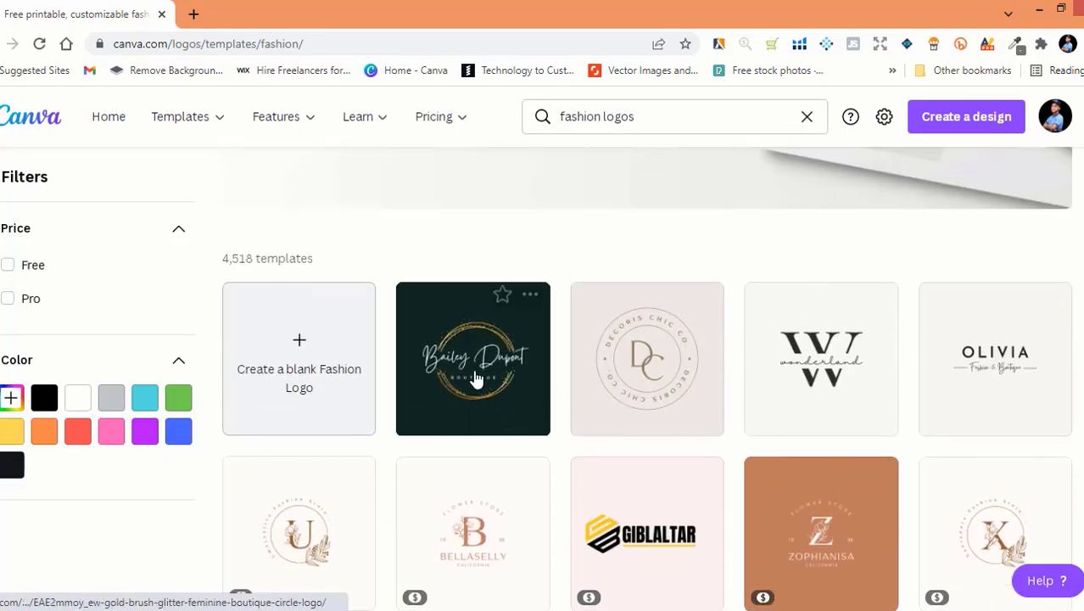
scroll(661, 389, "down", 3)
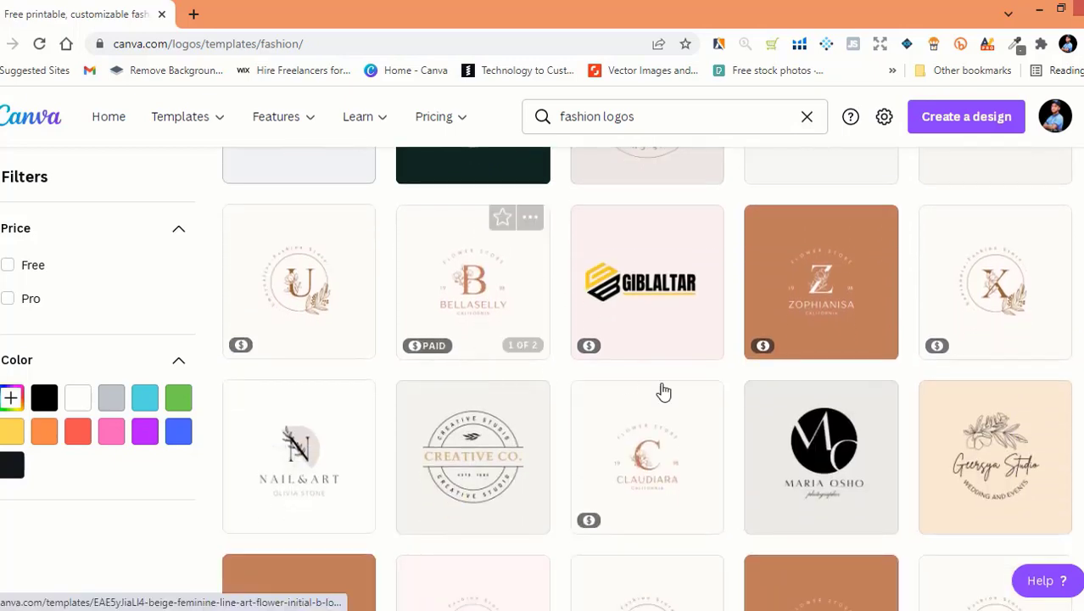
scroll(675, 396, "up", 6)
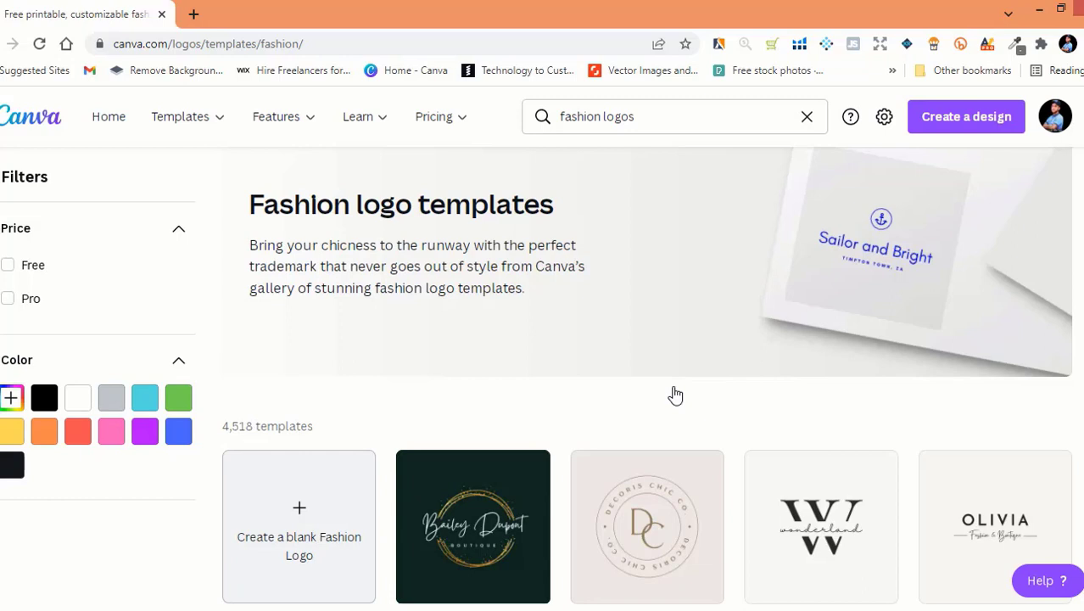
scroll(545, 435, "down", 4)
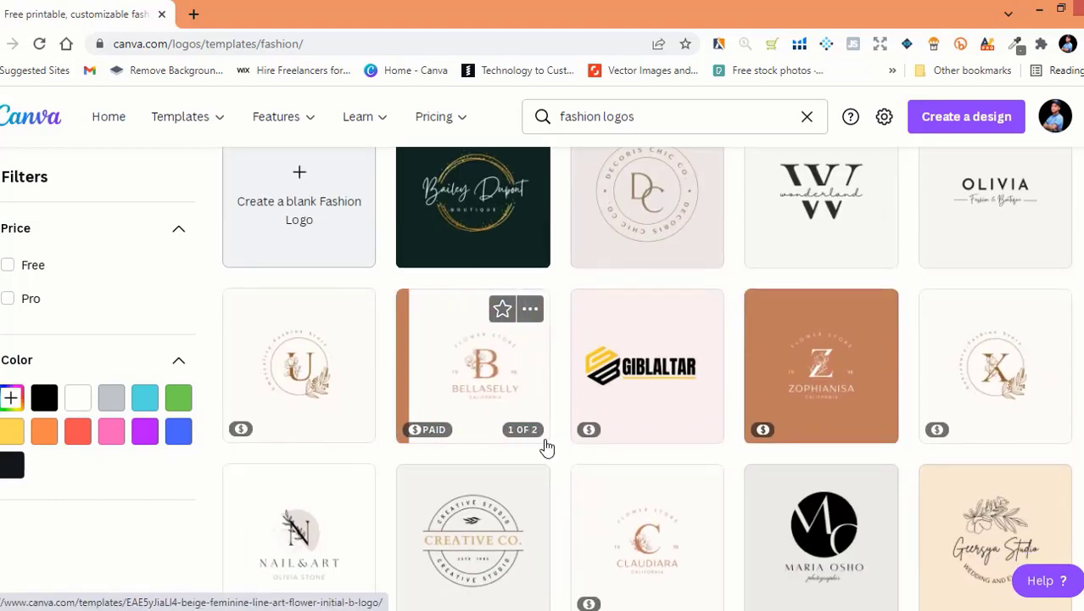
scroll(545, 446, "up", 1)
scroll(545, 446, "up", 2)
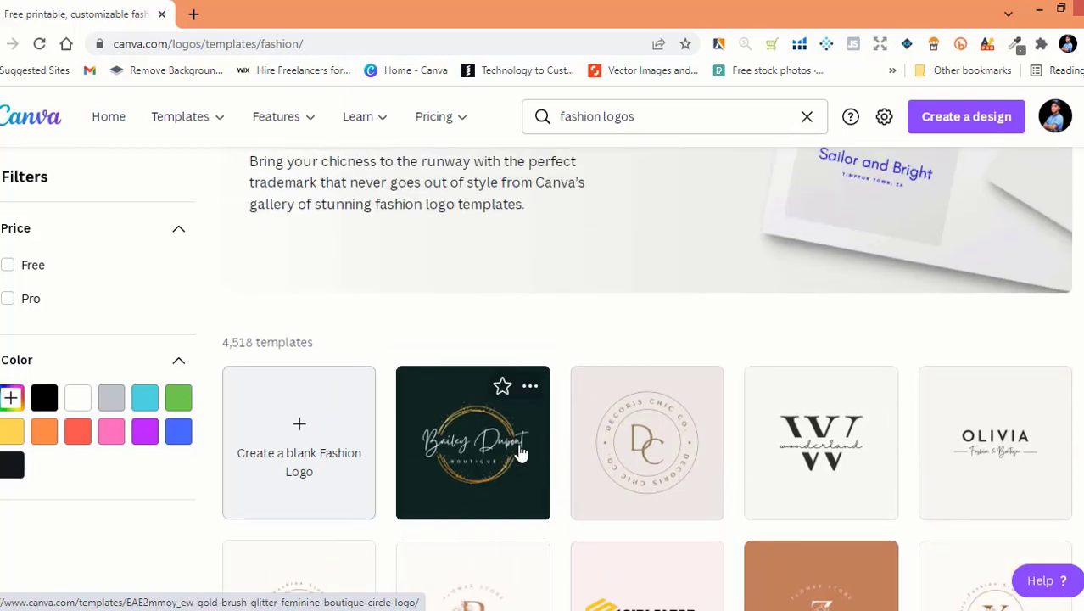
scroll(520, 454, "down", 10)
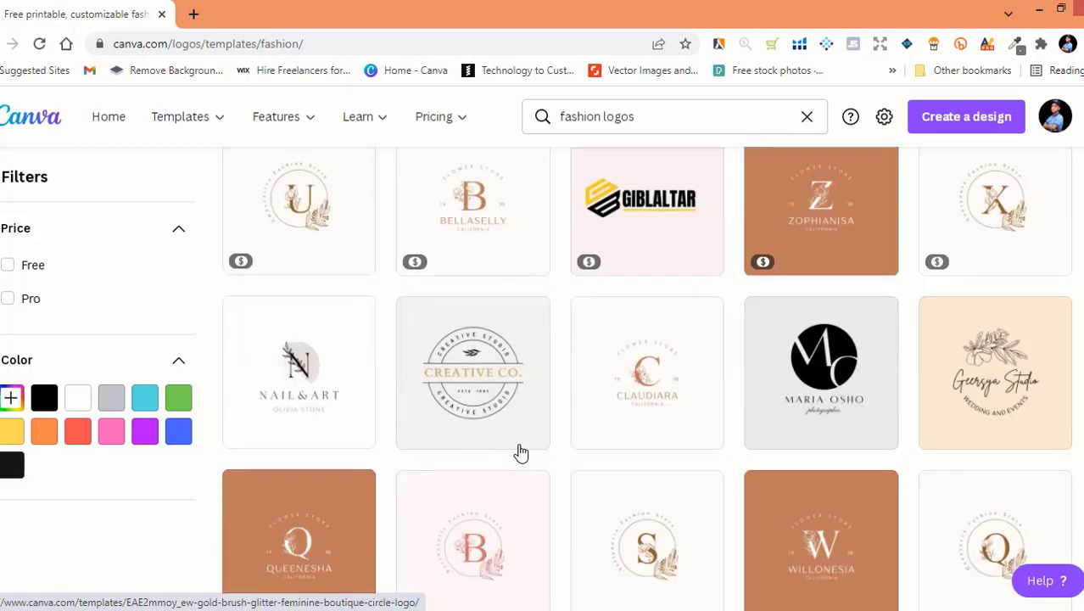
scroll(520, 454, "up", 1)
scroll(520, 454, "up", 10)
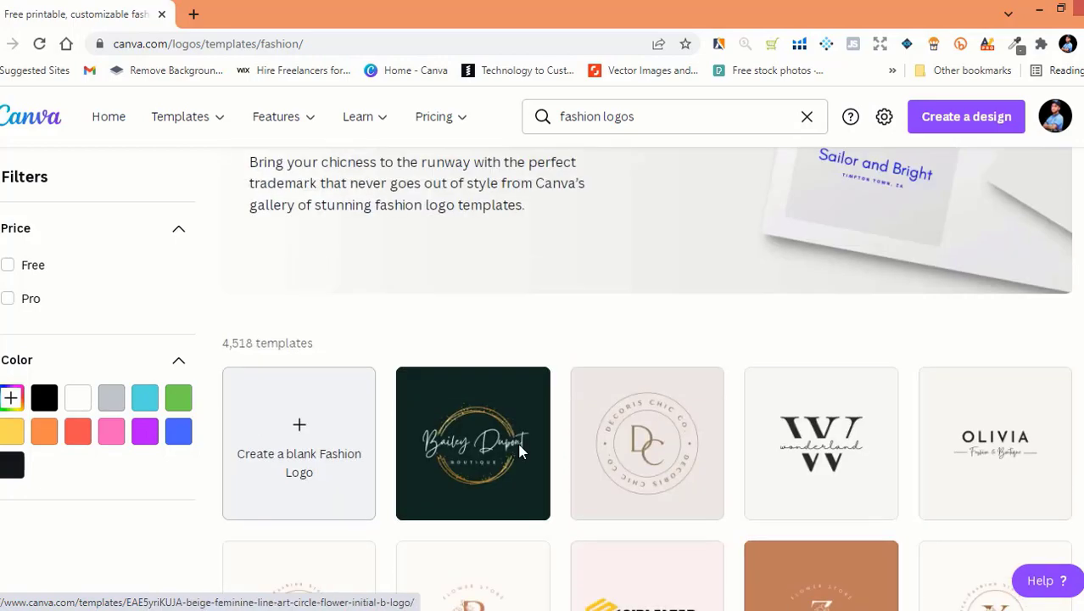
scroll(744, 448, "down", 5)
scroll(827, 373, "up", 4)
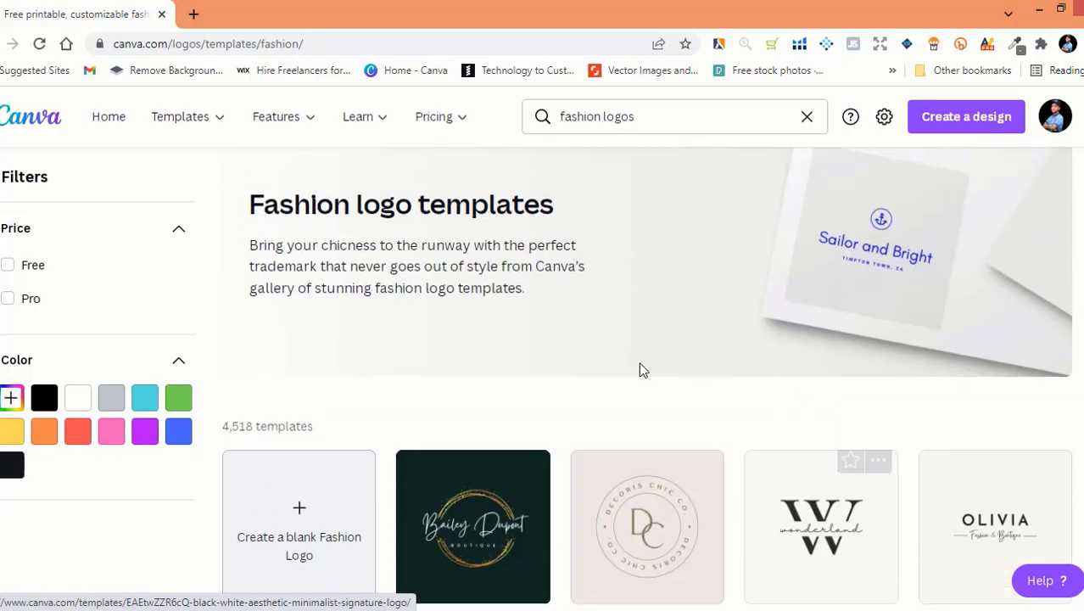
scroll(642, 368, "down", 4)
scroll(843, 386, "up", 1)
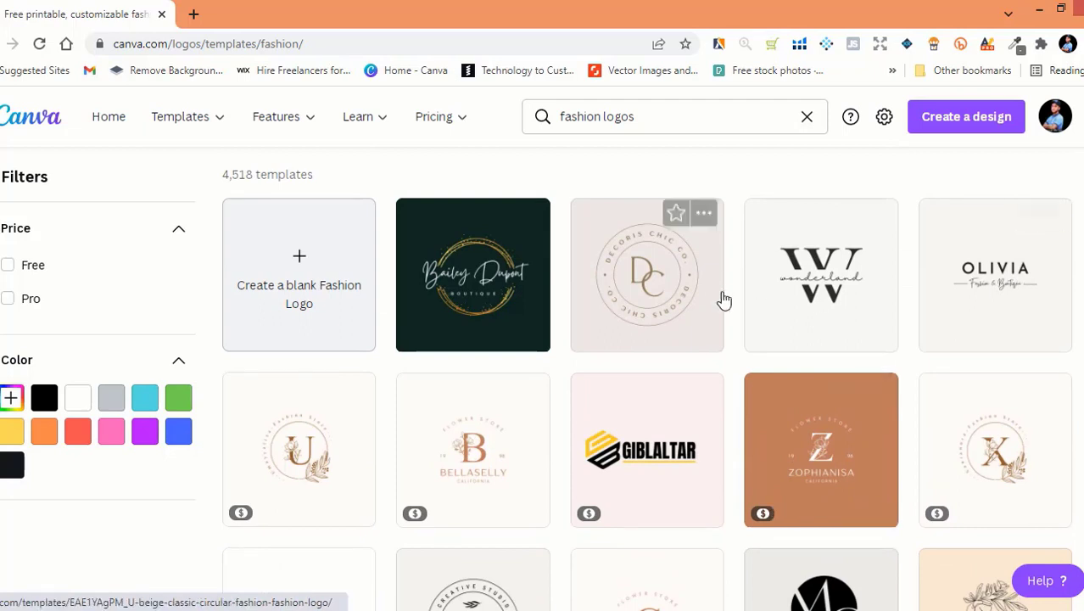
scroll(924, 416, "down", 1)
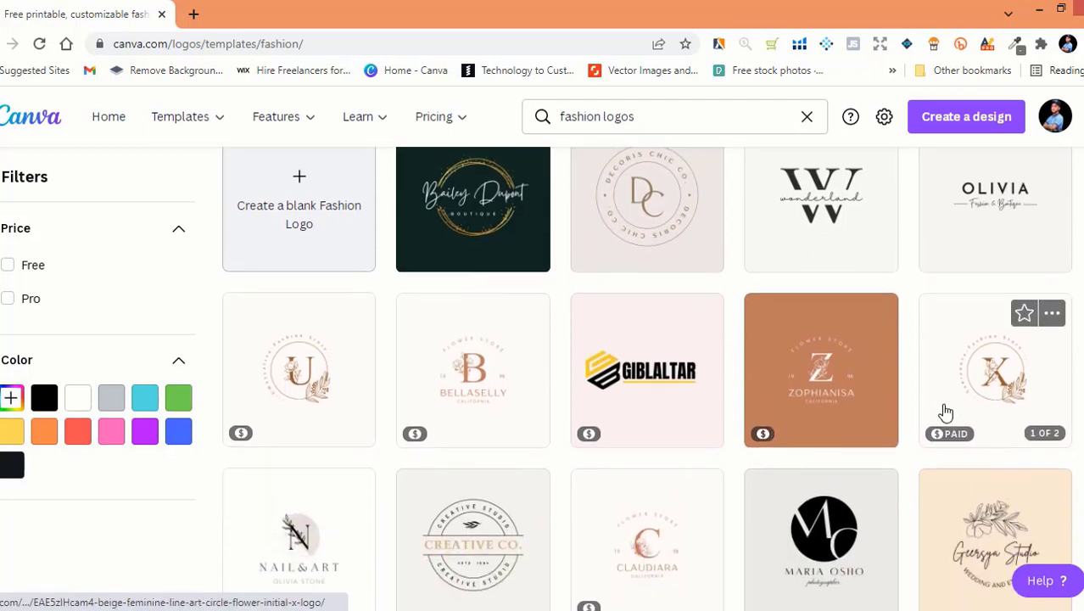
scroll(929, 412, "up", 2)
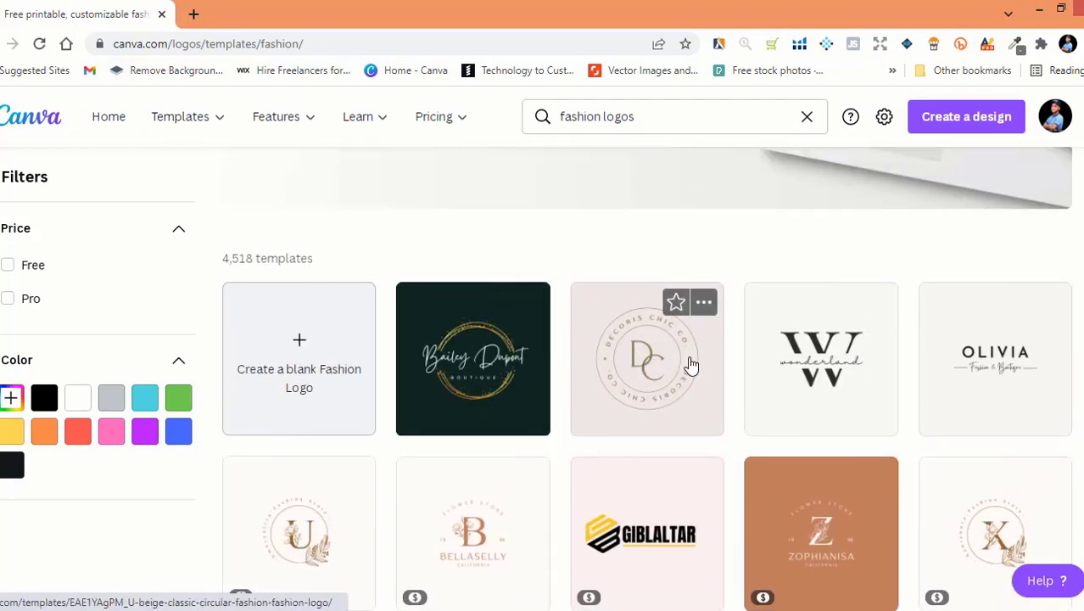
- Preview the Giblaltar fashion brand logo template and return to the template list
scroll(687, 373, "down", 1)
left_click(665, 445)
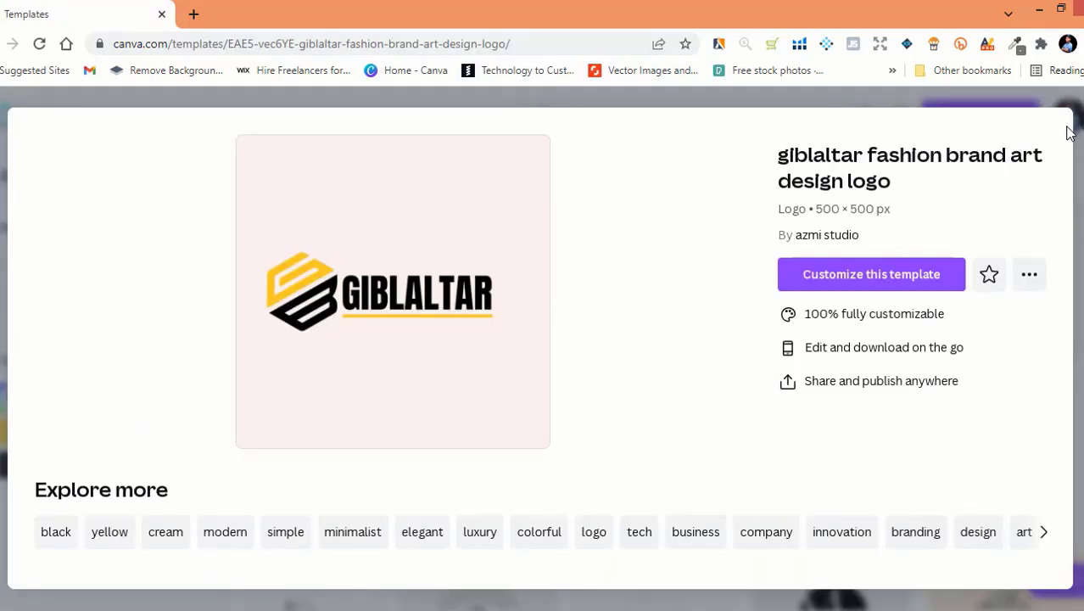
key("Escape")
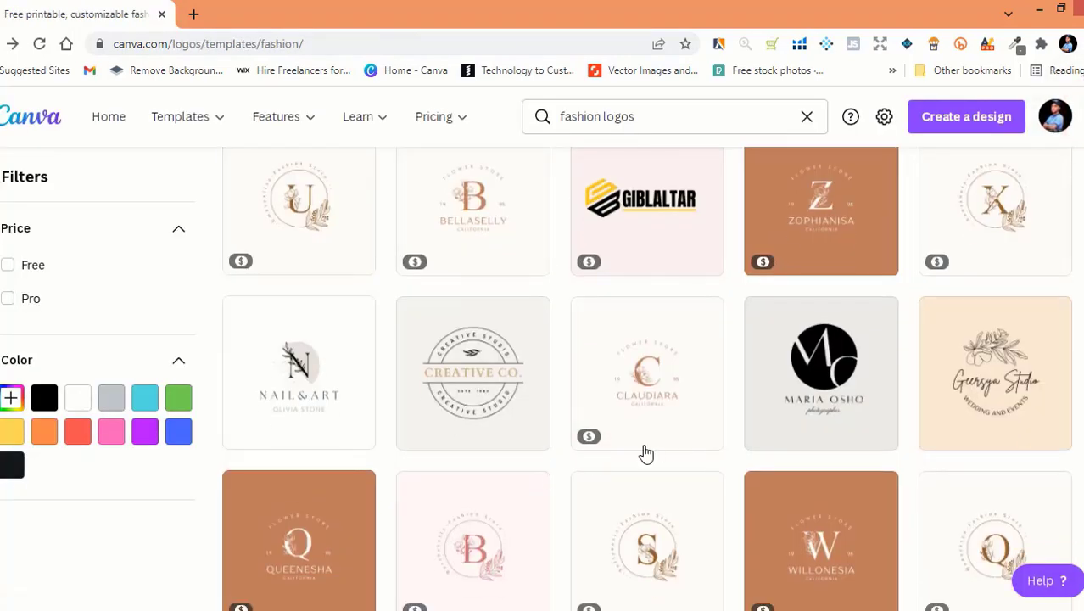
- Look over more fashion logo designs and switch to the Shopify window's theme customization tab
scroll(938, 428, "up", 4)
scroll(938, 428, "down", 4)
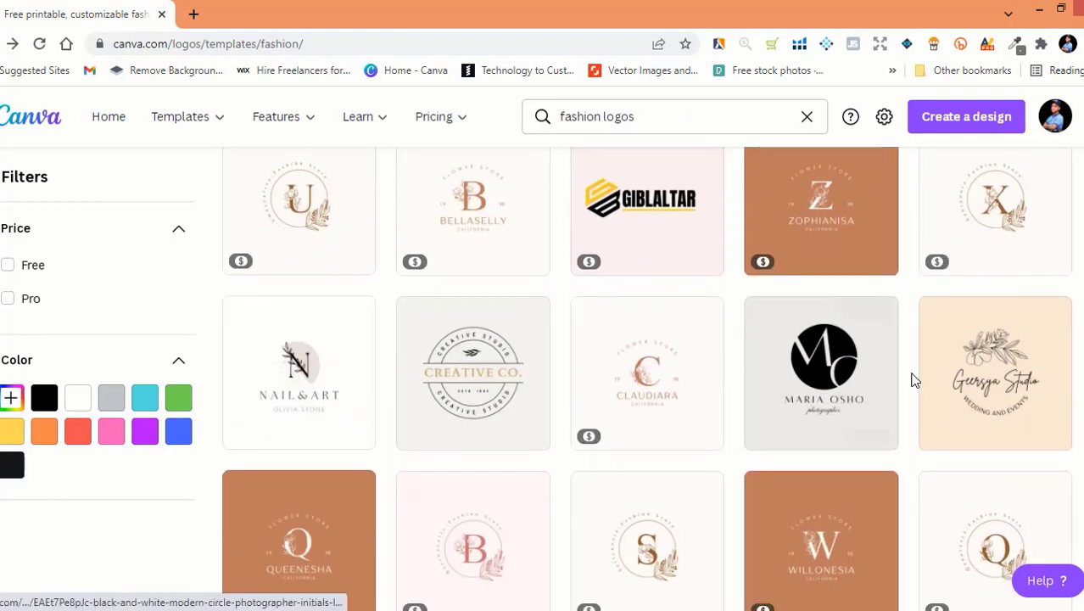
scroll(914, 380, "down", 2)
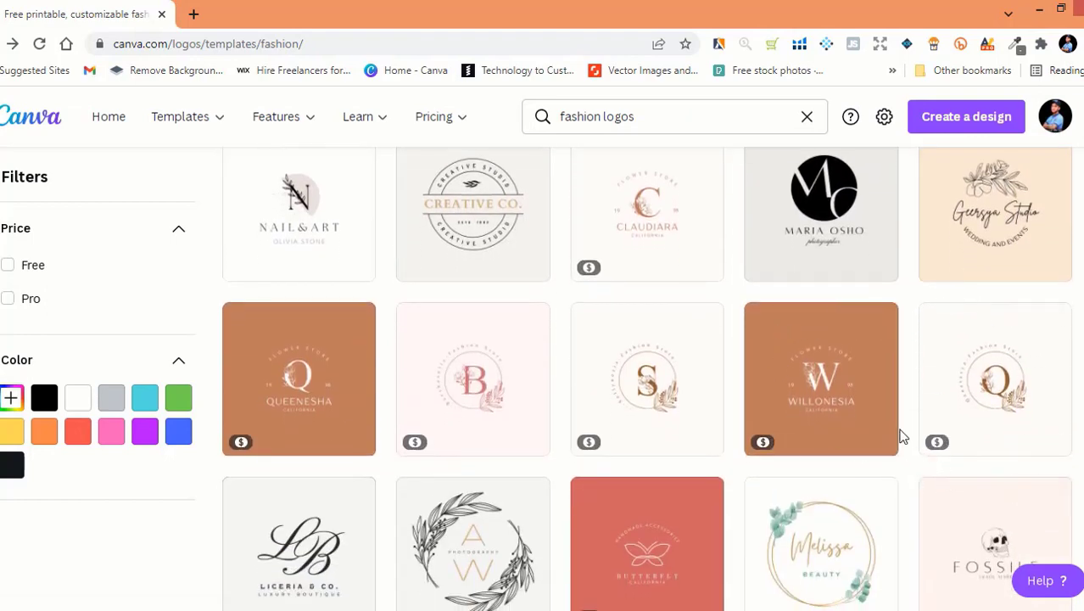
scroll(928, 351, "down", 2)
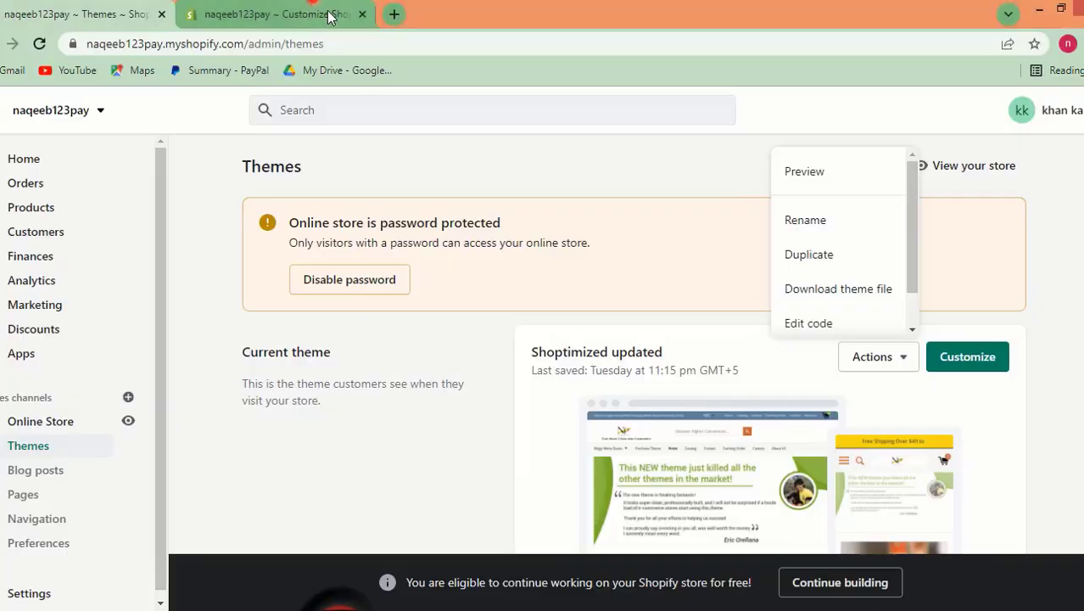
left_click(329, 17)
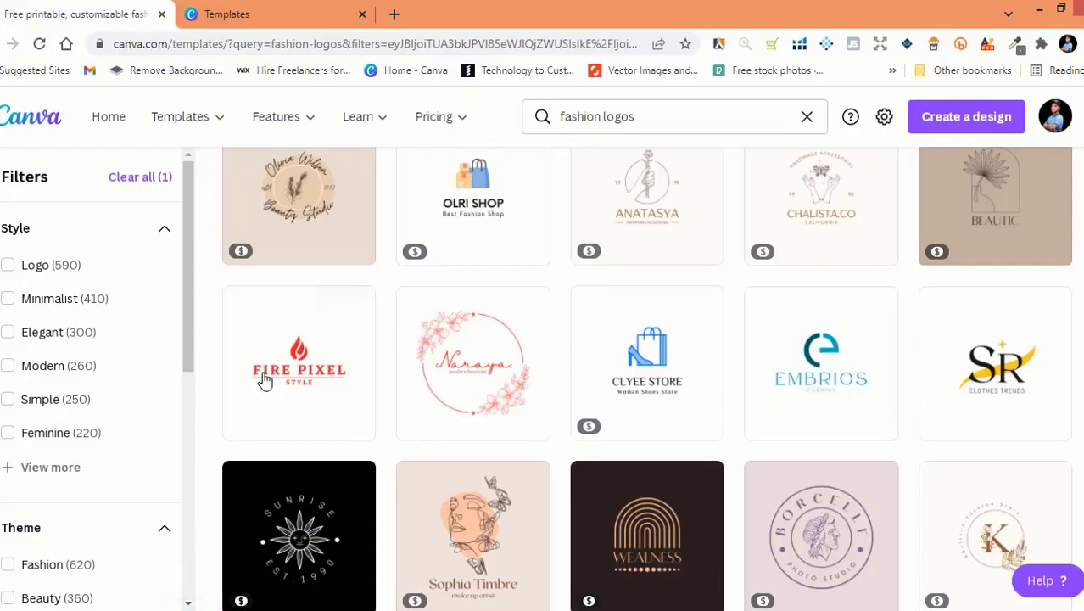
- Back in Canva, open the Red Fire Pixel Fashion Brand Design Logo template for customization and switch to its editor
scroll(695, 380, "down", 2)
scroll(567, 363, "up", 3)
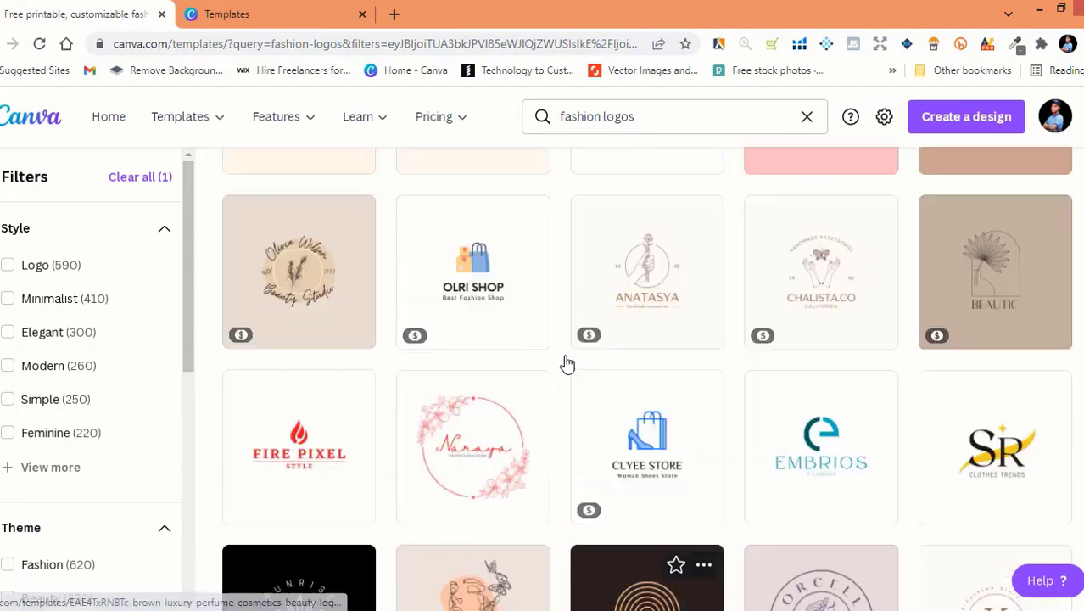
left_click(310, 461)
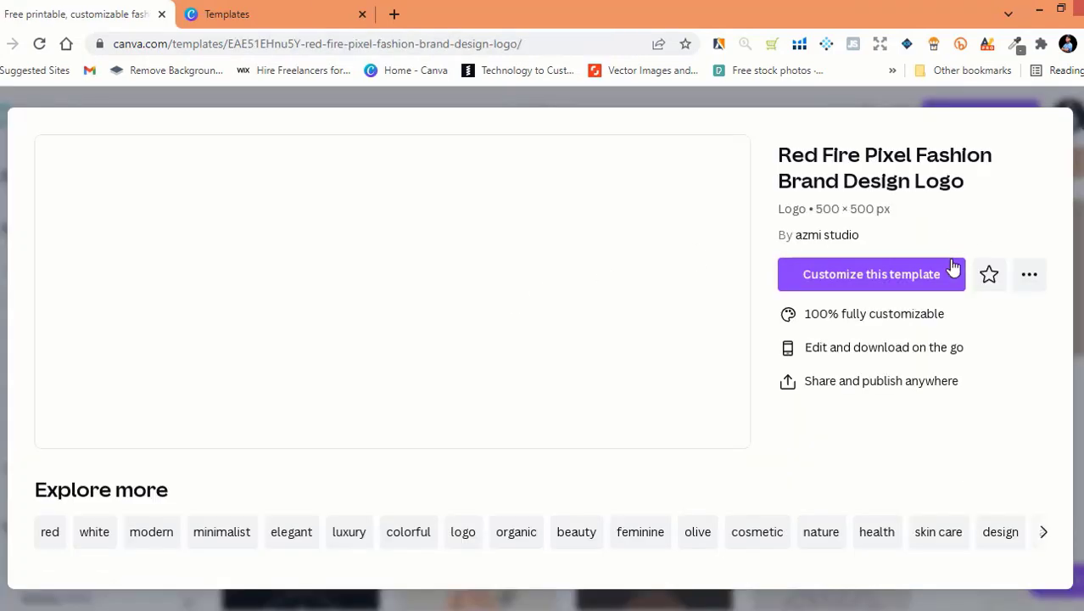
left_click(954, 268)
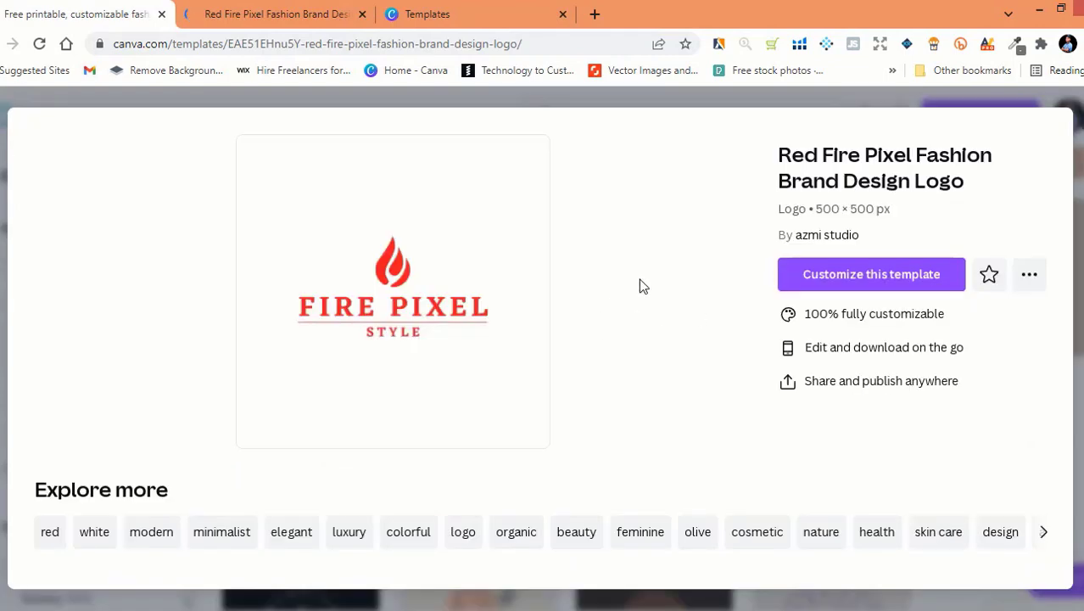
left_click(880, 277)
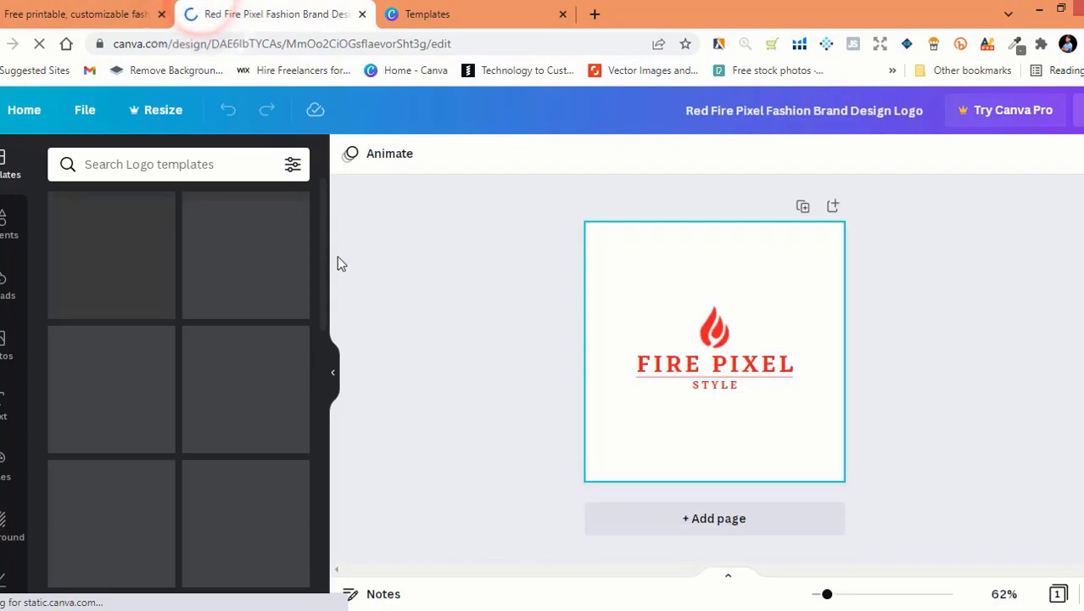
- Delete the thin red line beneath the FIRE PIXEL text and replace that text with the store owner's first name in capitals
left_click(728, 366)
left_click(744, 361)
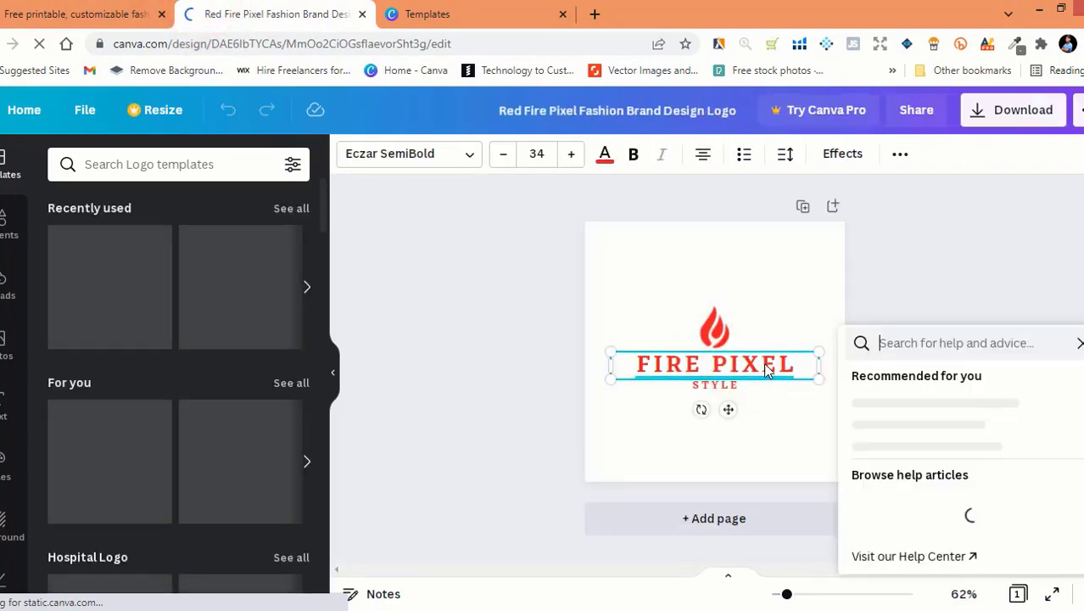
left_click(779, 364)
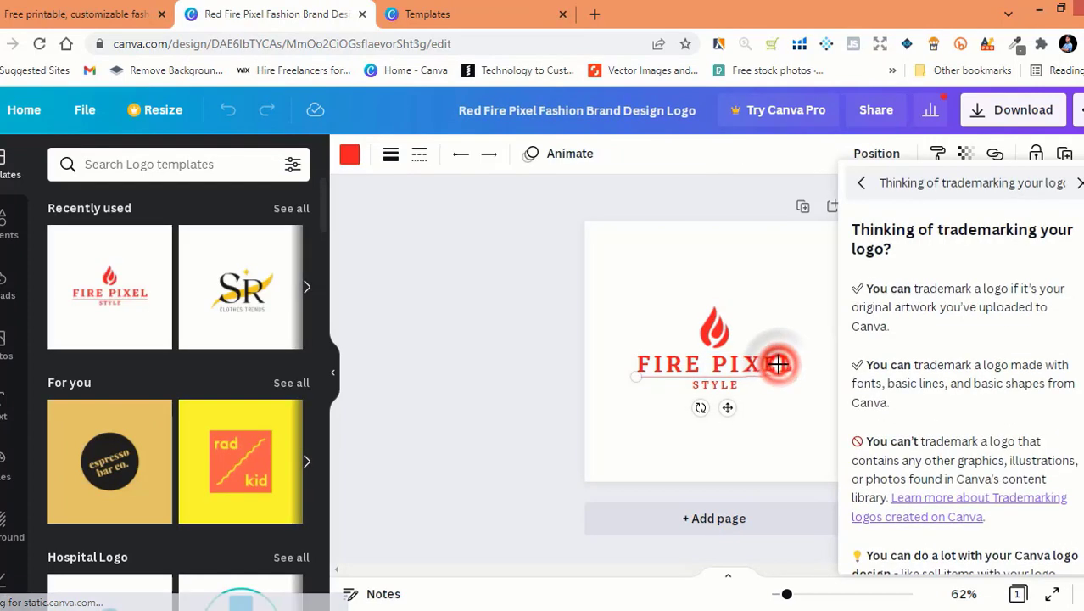
left_click(778, 364)
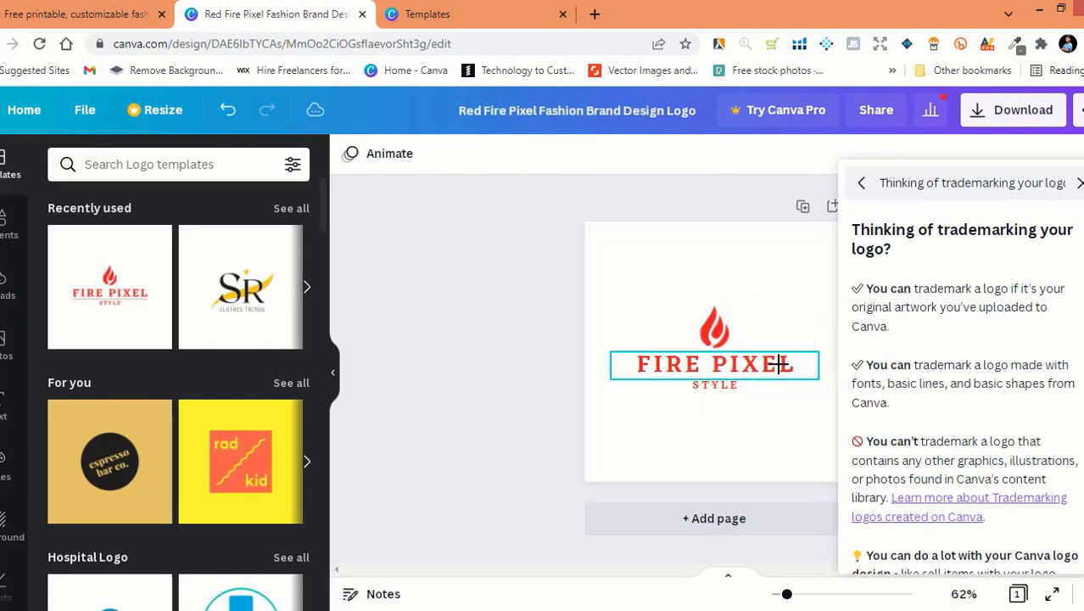
double_click(778, 365)
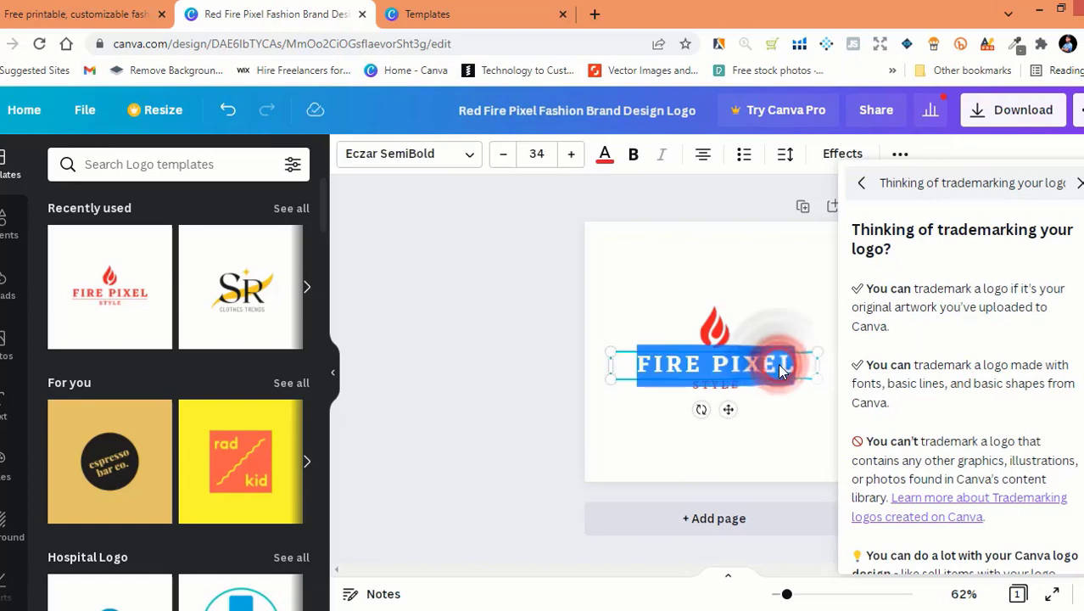
key("BackSpace")
type("NAQEEB")
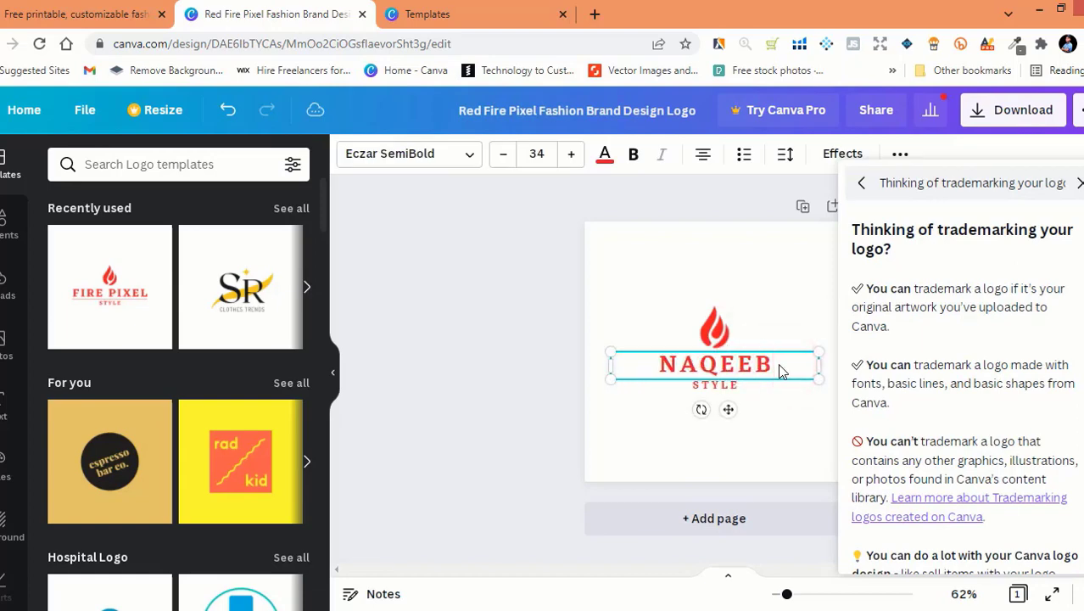
- Delete the STYLE tagline text from the logo and close the trademark help article
left_click(719, 386)
double_click(720, 387)
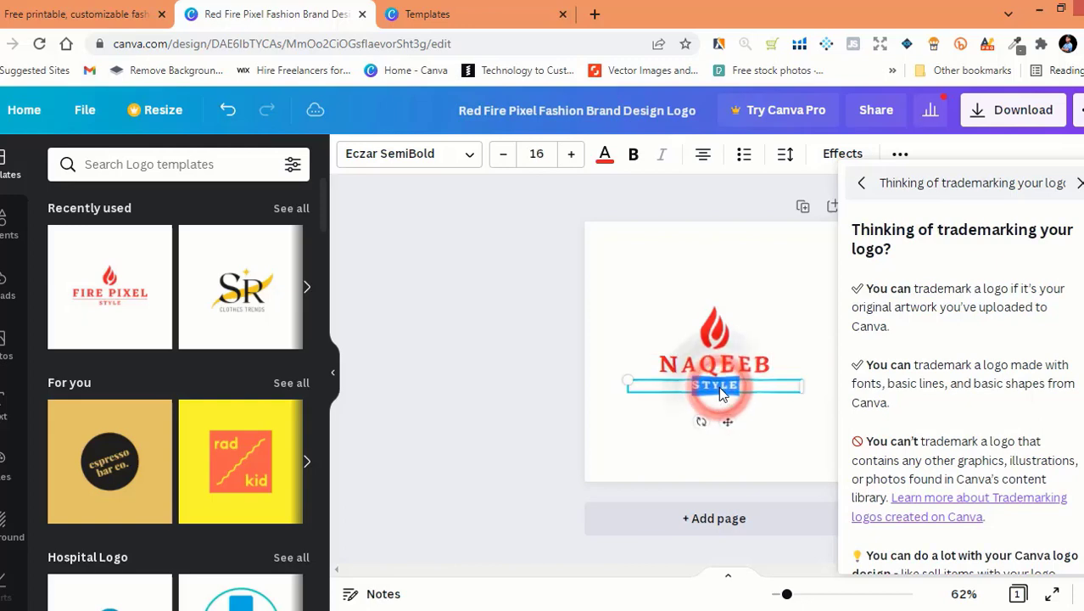
key("BackSpace")
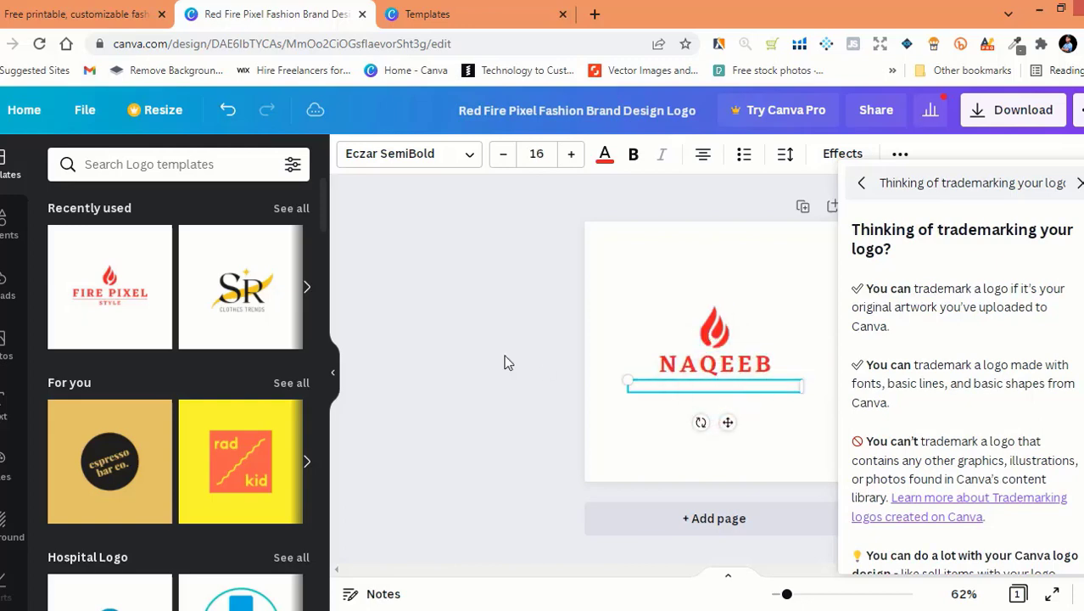
left_click(1079, 185)
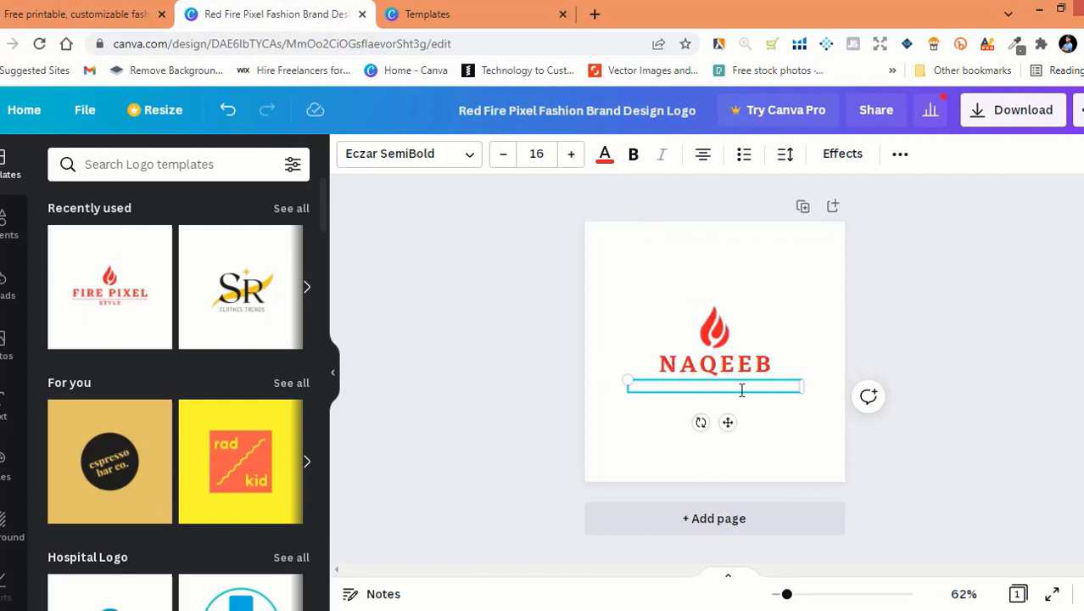
- Try several default colors on the logo's name text and leave it in dark violet
double_click(717, 365)
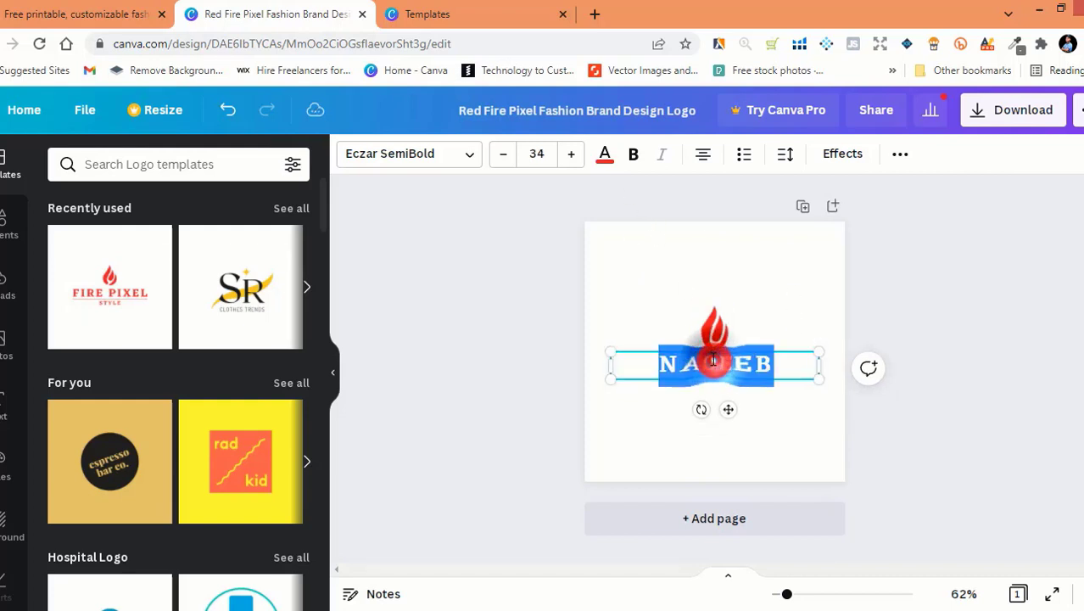
left_click(605, 153)
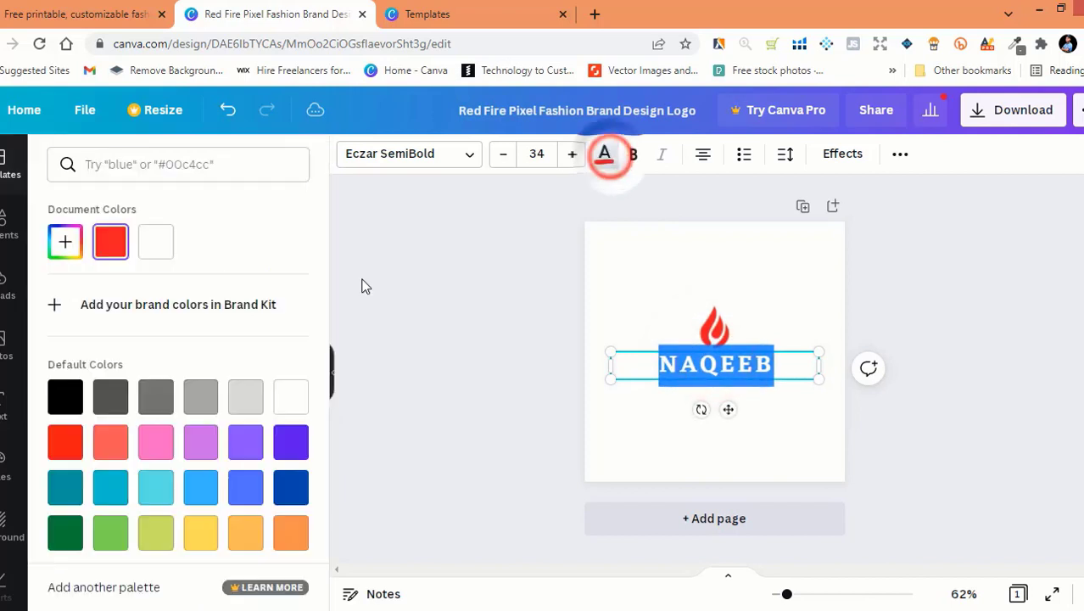
left_click(161, 451)
left_click(211, 437)
left_click(257, 437)
left_click(286, 439)
left_click(541, 266)
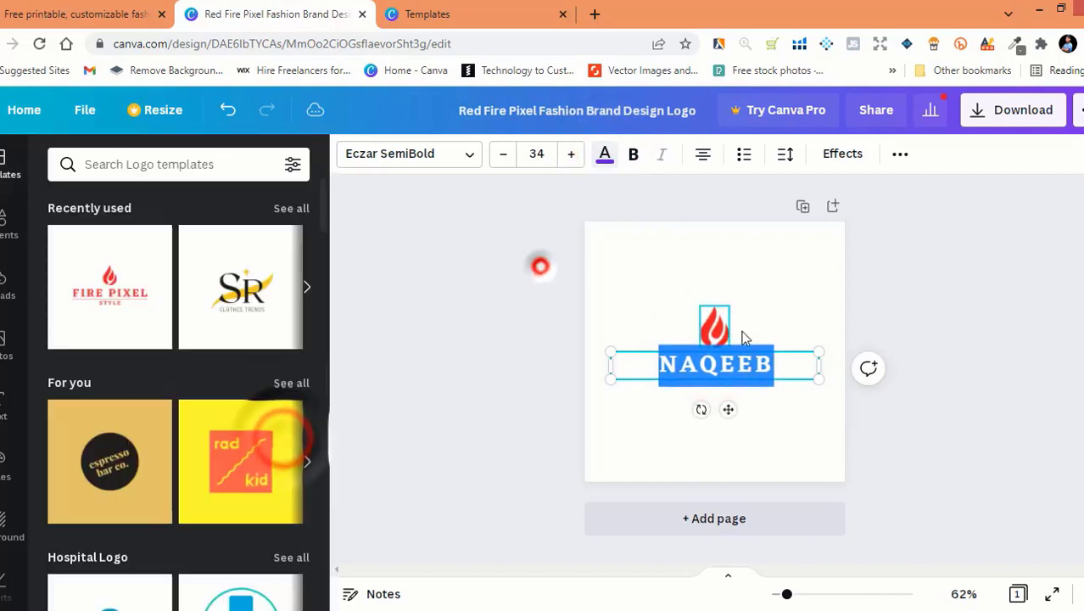
left_click(788, 283)
left_click(732, 381)
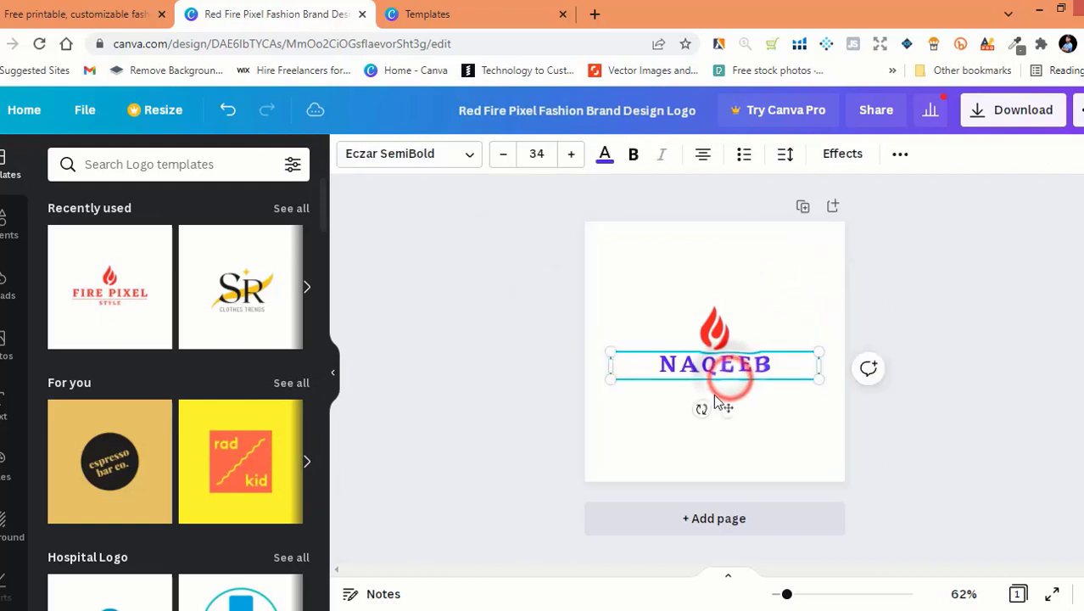
left_click(715, 404)
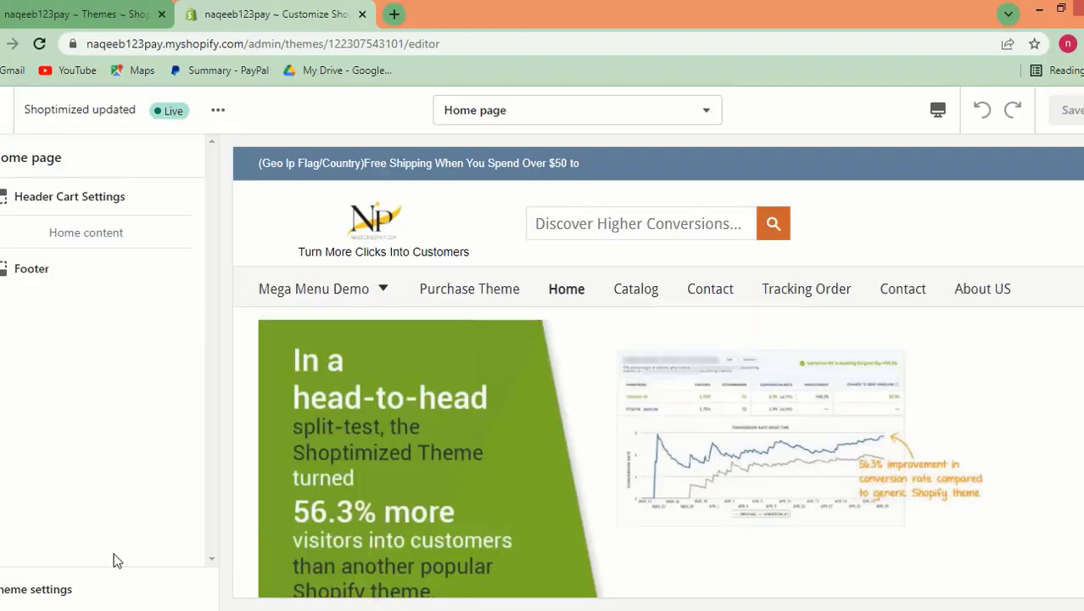
- Open the theme settings and look through the setting categories and the home page preview down to the footer
left_click(34, 592)
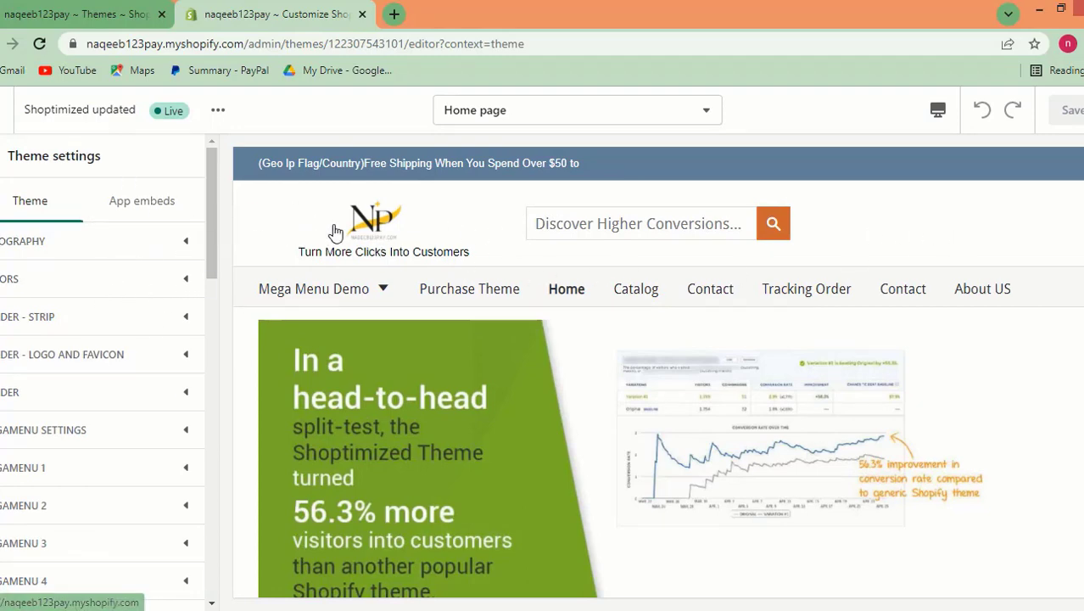
scroll(53, 303, "down", 5)
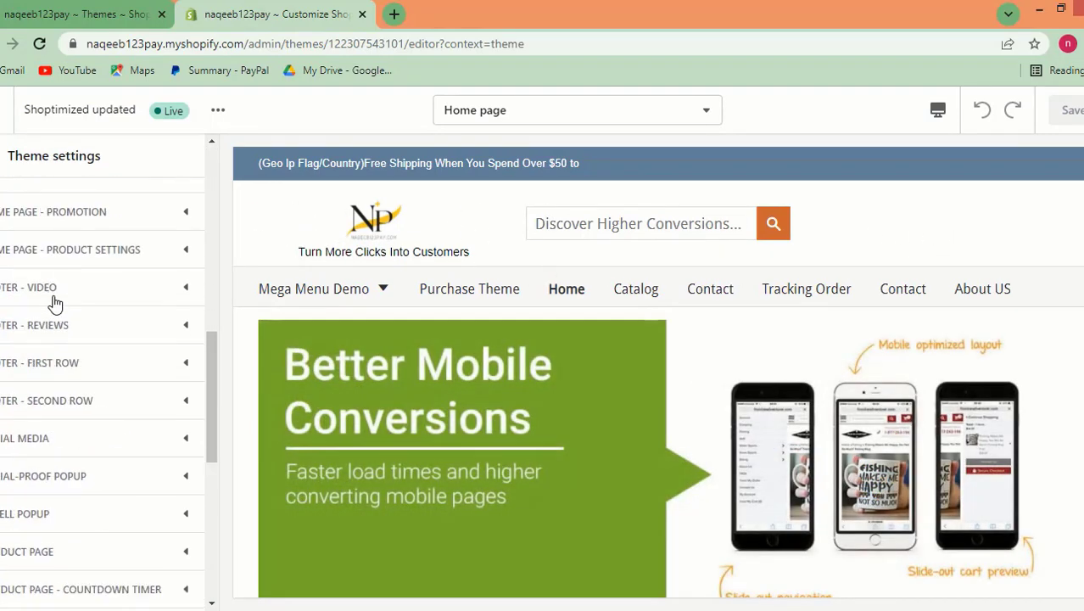
scroll(53, 303, "up", 5)
scroll(624, 316, "down", 2)
scroll(624, 317, "up", 2)
scroll(877, 383, "down", 6)
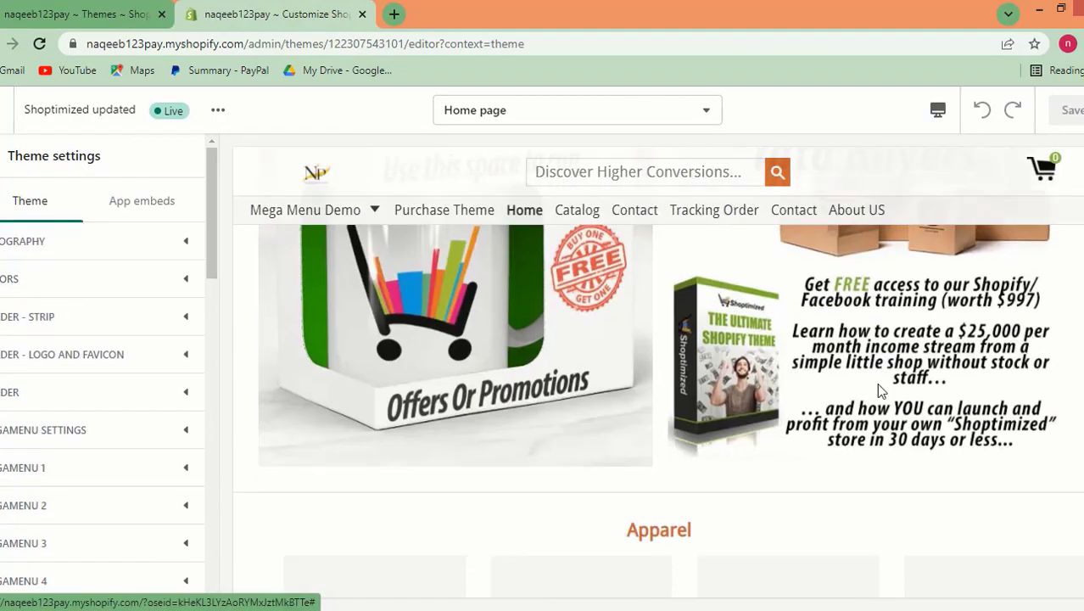
scroll(743, 413, "down", 10)
scroll(633, 334, "up", 9)
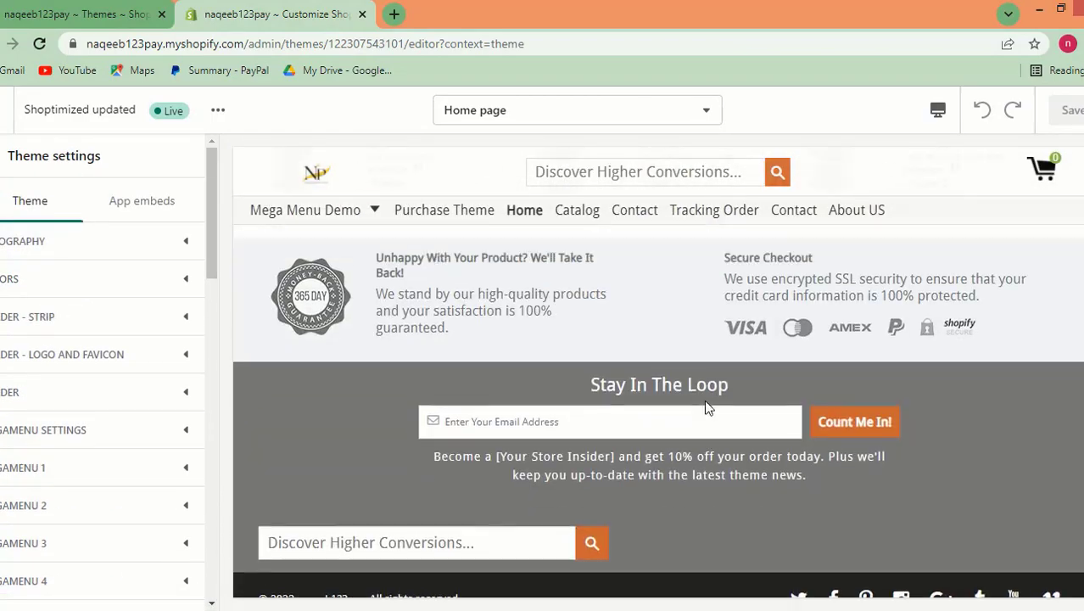
scroll(797, 441, "down", 10)
scroll(622, 220, "up", 4)
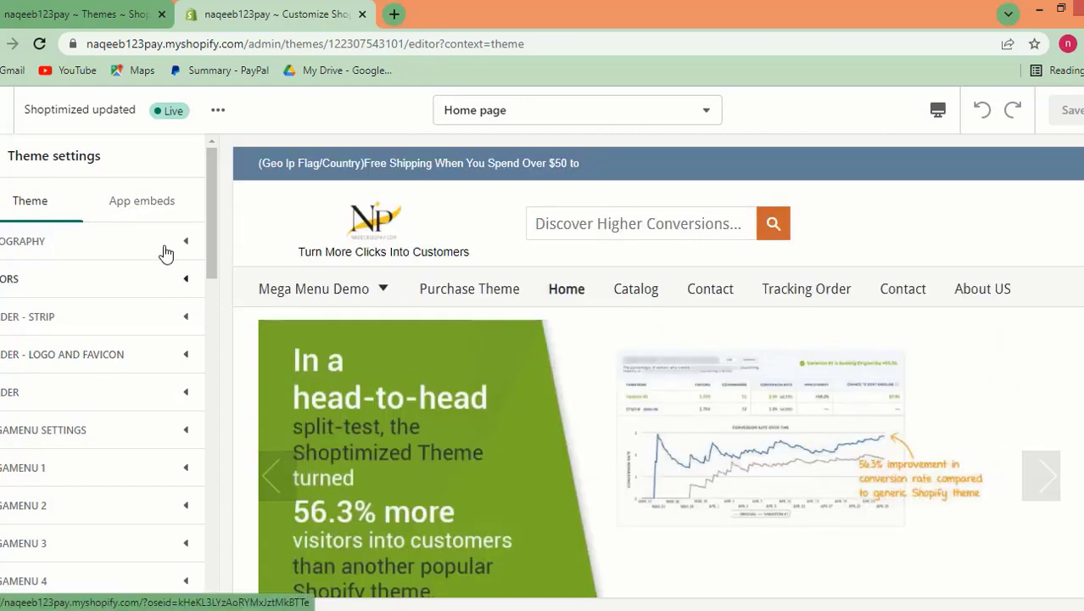
- Check the app embeds, return to the theme's own settings and review the list of categories
left_click(169, 202)
left_click(34, 202)
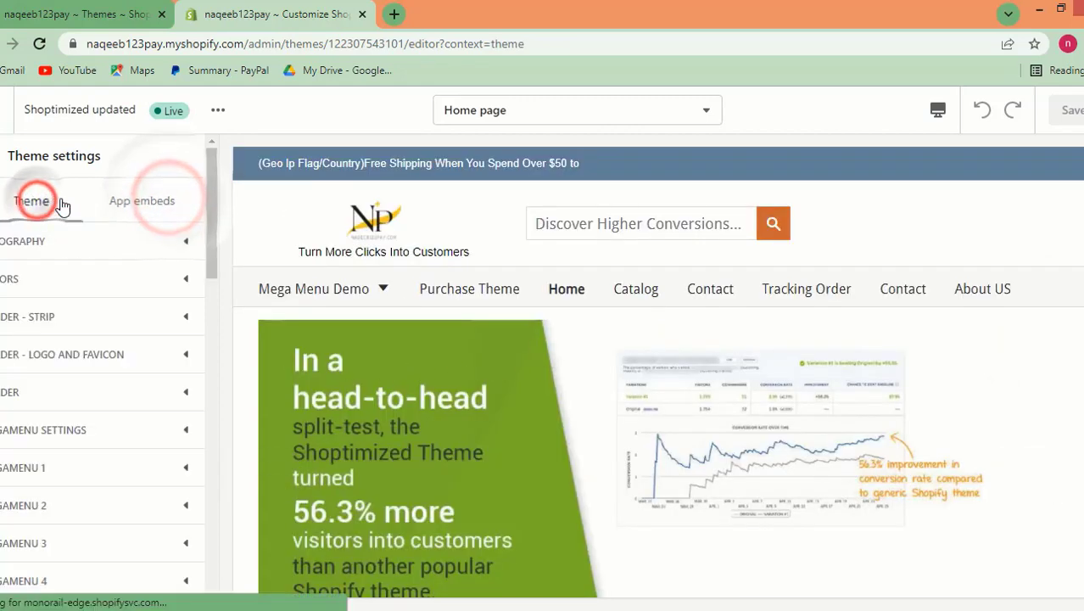
scroll(96, 500, "down", 4)
scroll(77, 533, "up", 4)
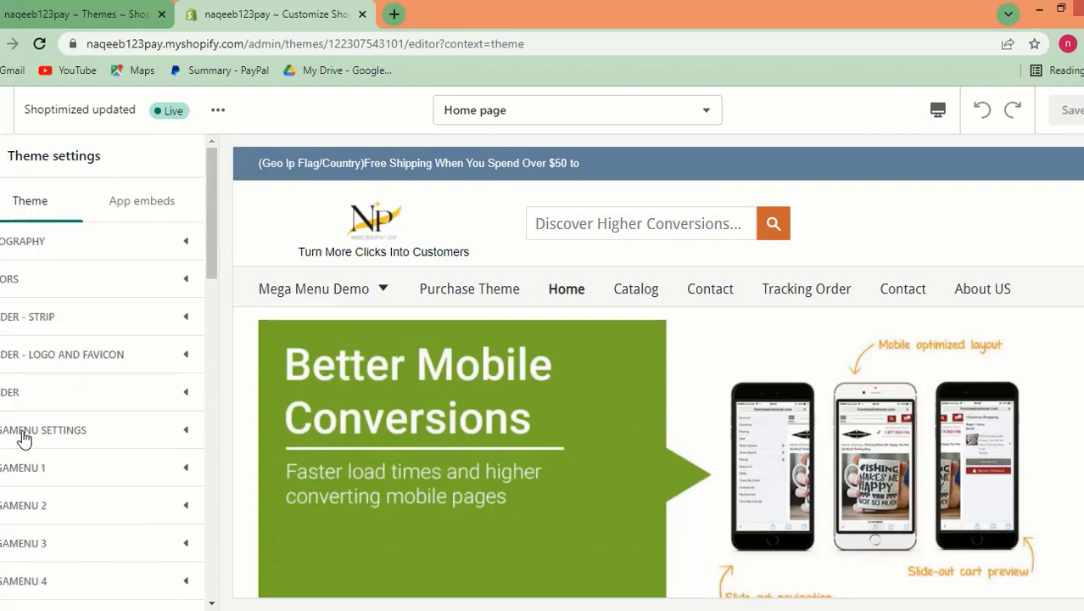
scroll(105, 285, "down", 1)
scroll(120, 280, "up", 1)
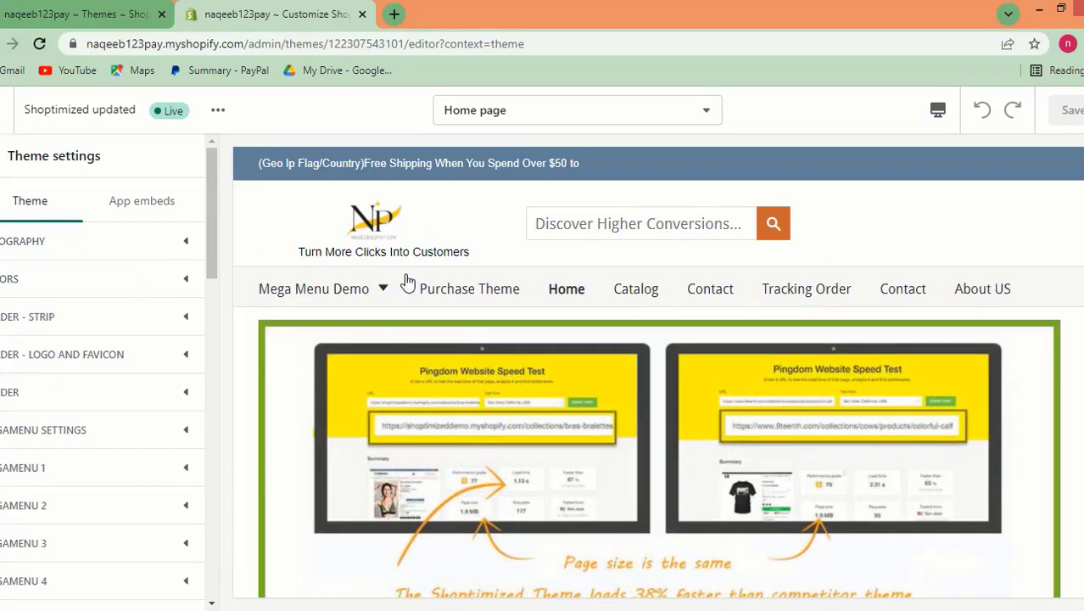
scroll(407, 282, "down", 3)
scroll(443, 327, "up", 3)
scroll(110, 246, "down", 1)
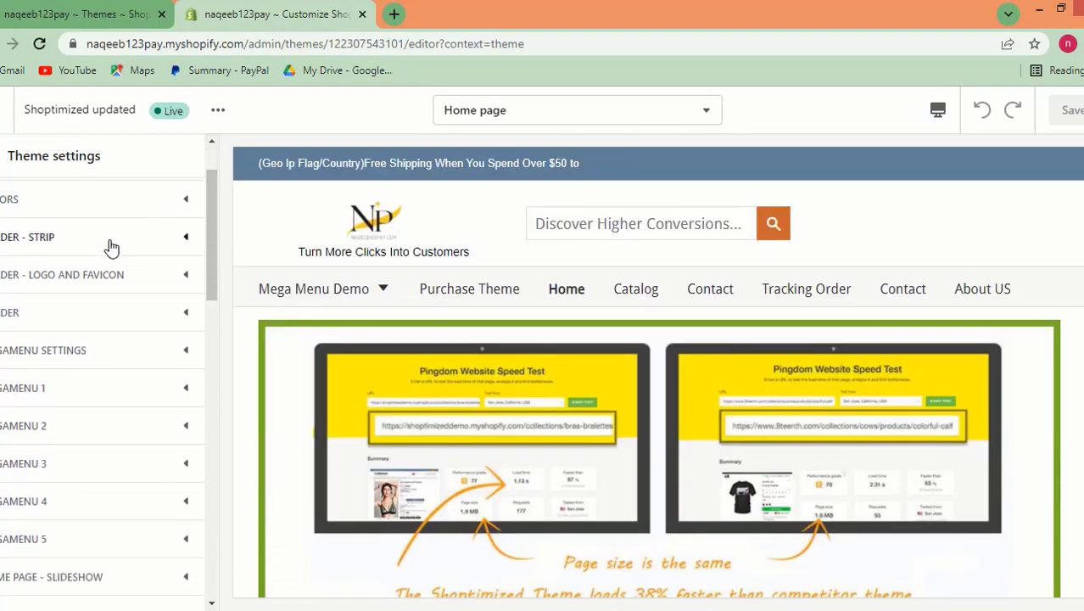
scroll(110, 246, "up", 1)
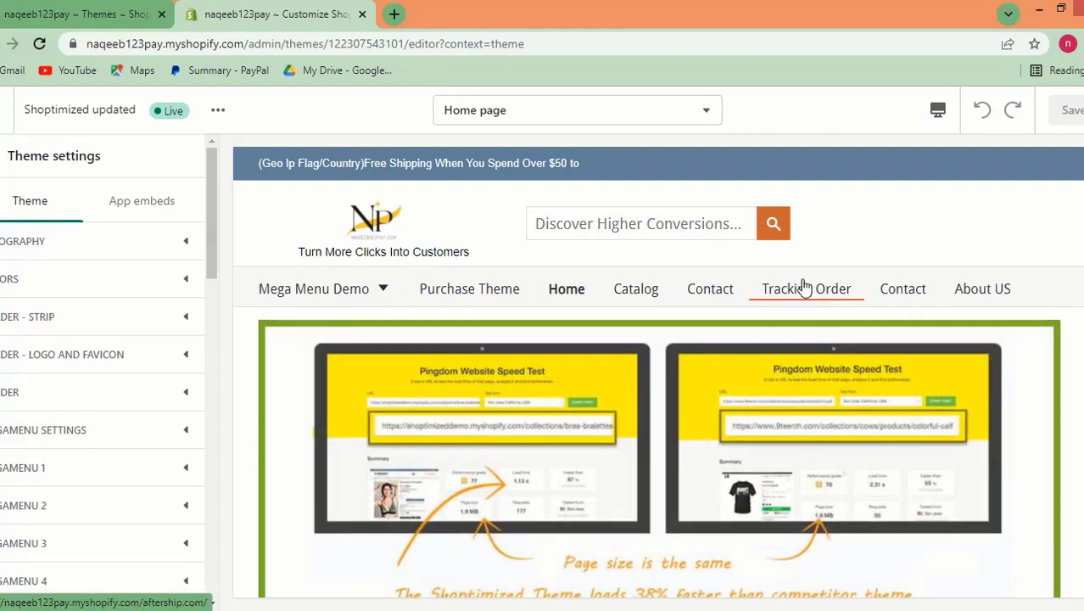
- Examine the home page preview from the navigation menu and slideshow down to the product collections
scroll(804, 287, "down", 15)
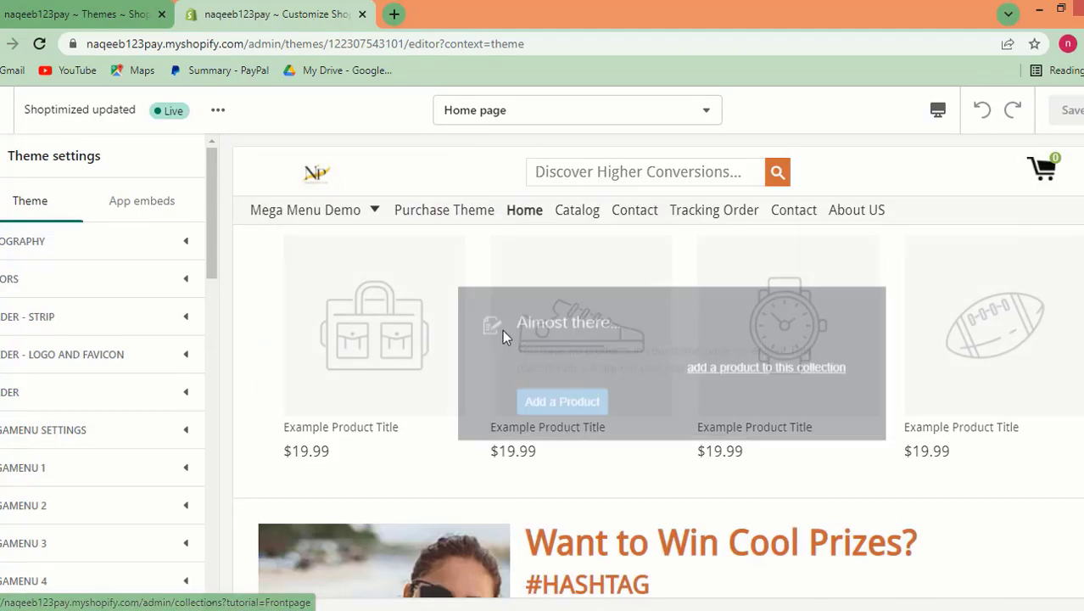
scroll(500, 332, "up", 10)
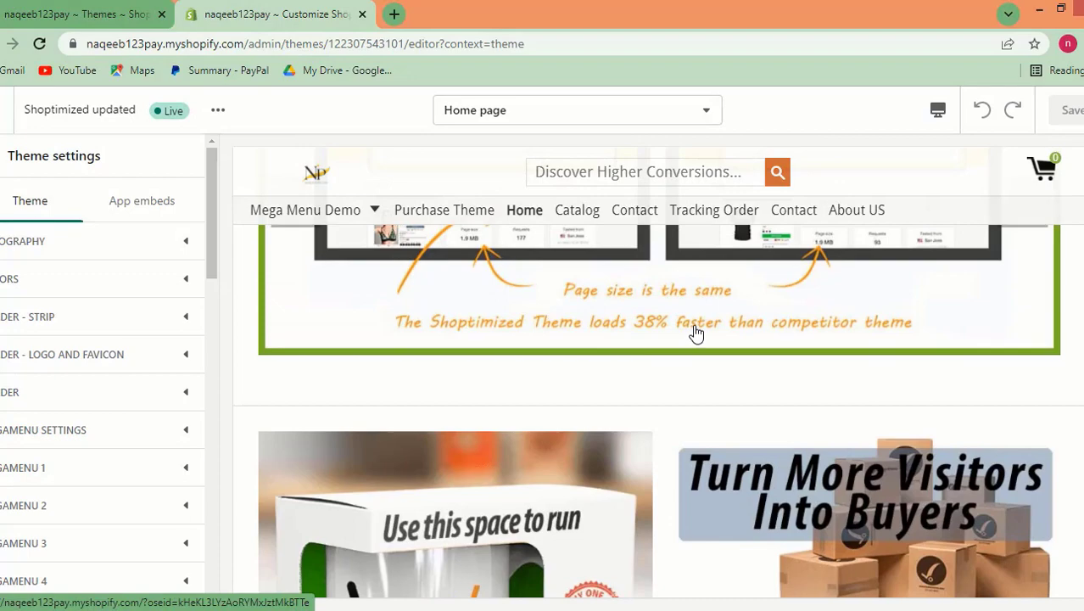
scroll(695, 334, "up", 3)
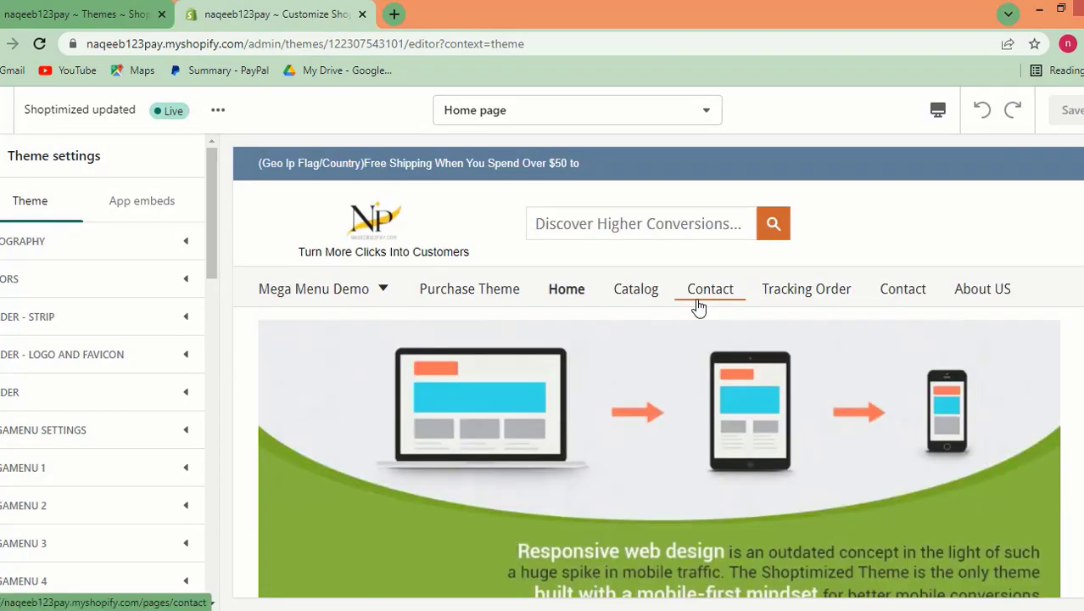
scroll(756, 307, "down", 10)
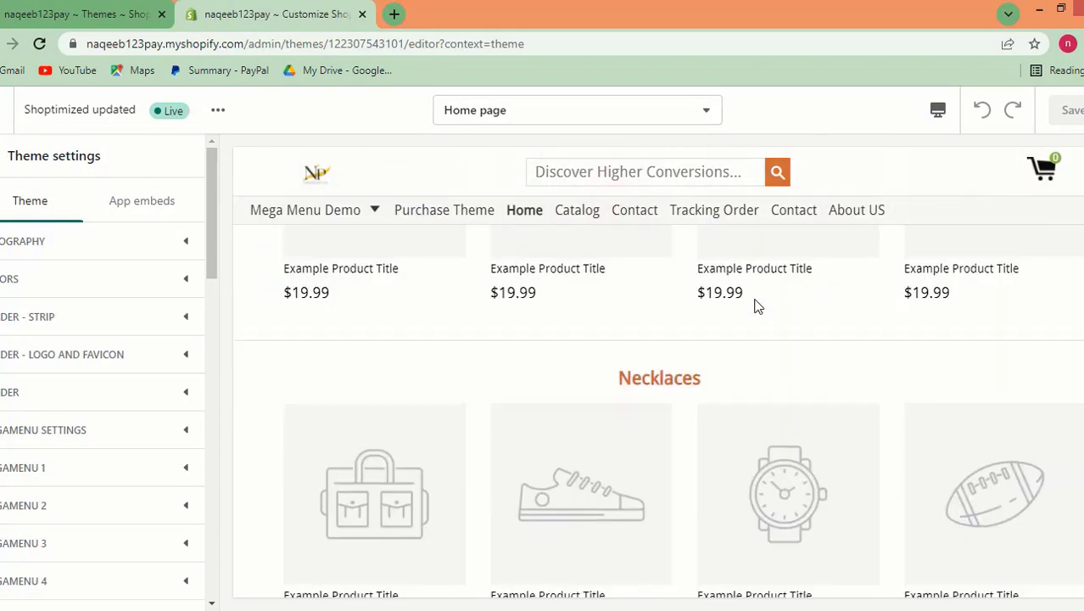
scroll(757, 307, "up", 5)
scroll(756, 308, "up", 5)
scroll(852, 346, "down", 3)
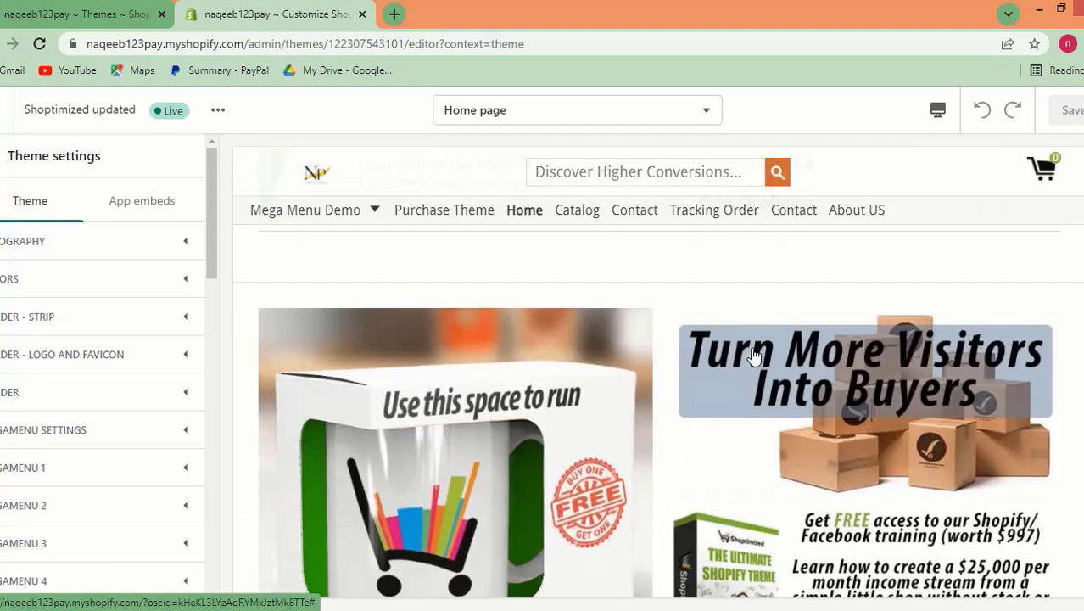
scroll(711, 353, "up", 3)
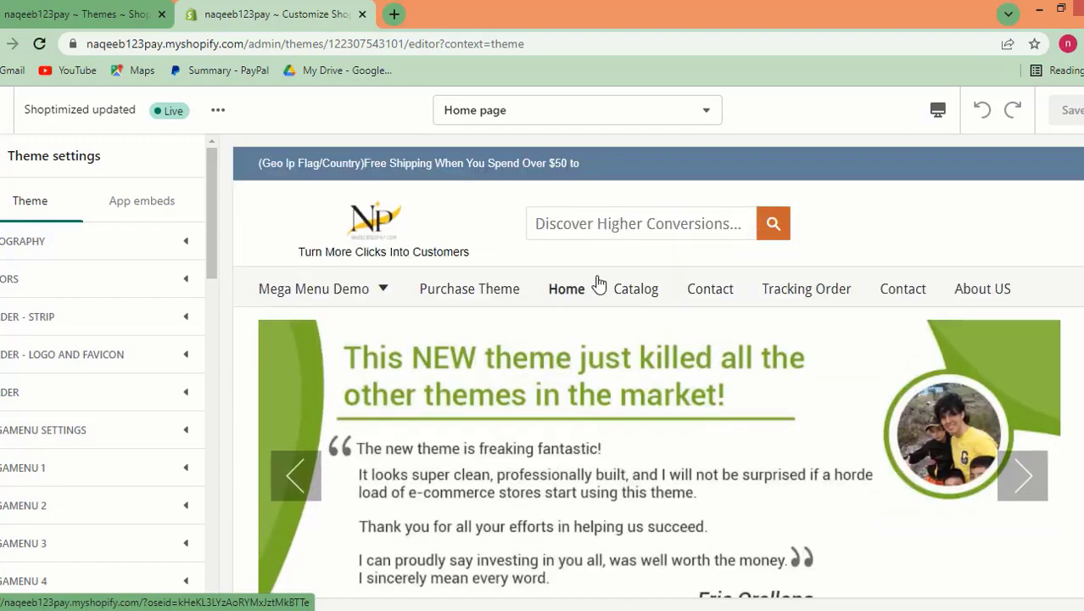
- Test the Tracking Order menu link in the store preview, look over the page it opens, and retry loading the preview
left_click(789, 291)
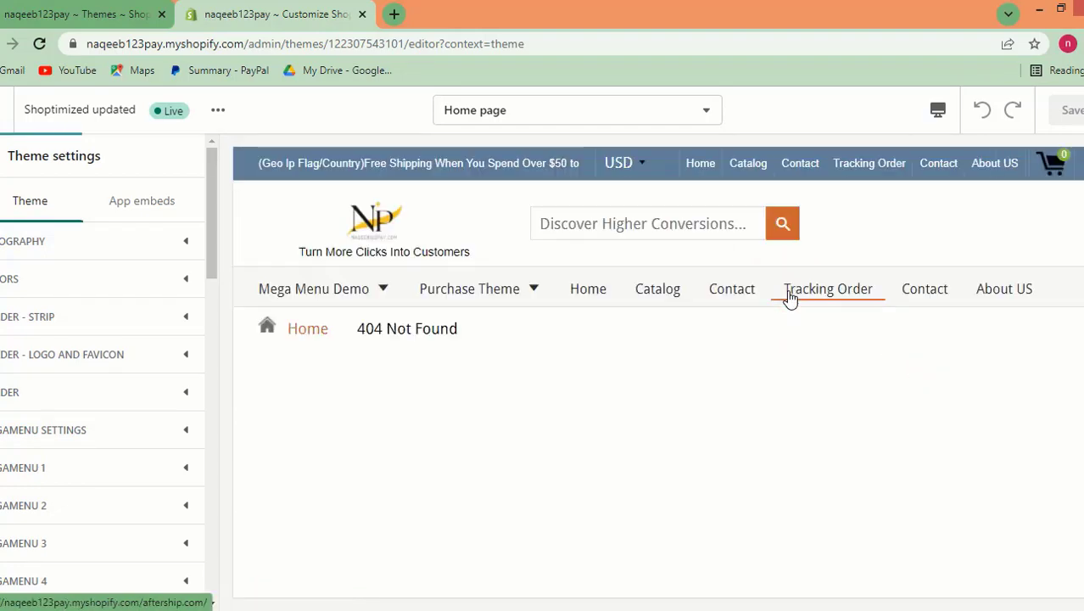
scroll(407, 428, "down", 3)
scroll(370, 432, "up", 3)
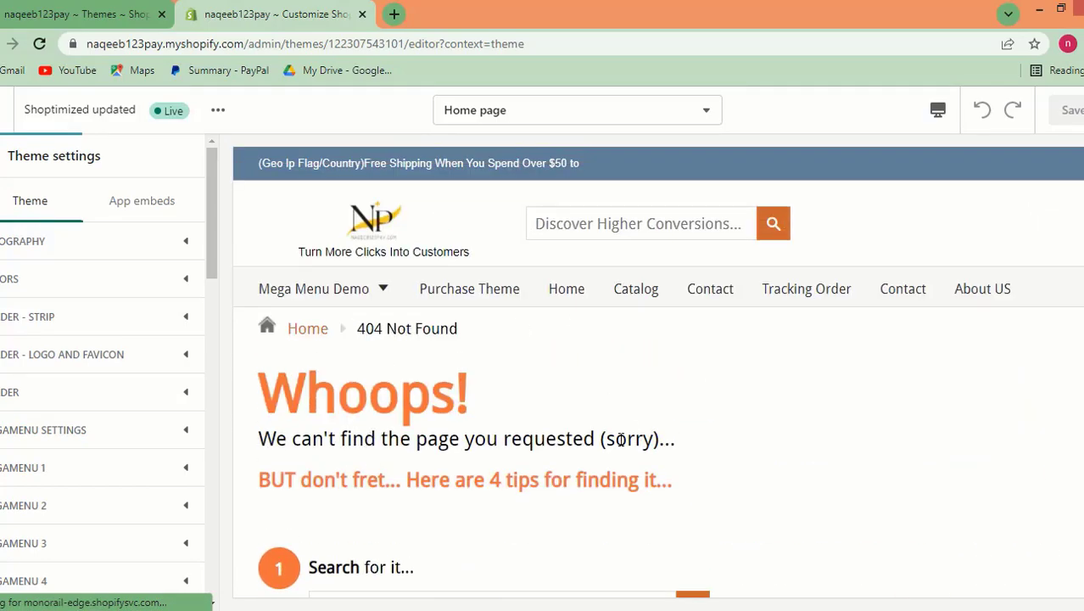
scroll(628, 429, "down", 5)
scroll(585, 441, "up", 4)
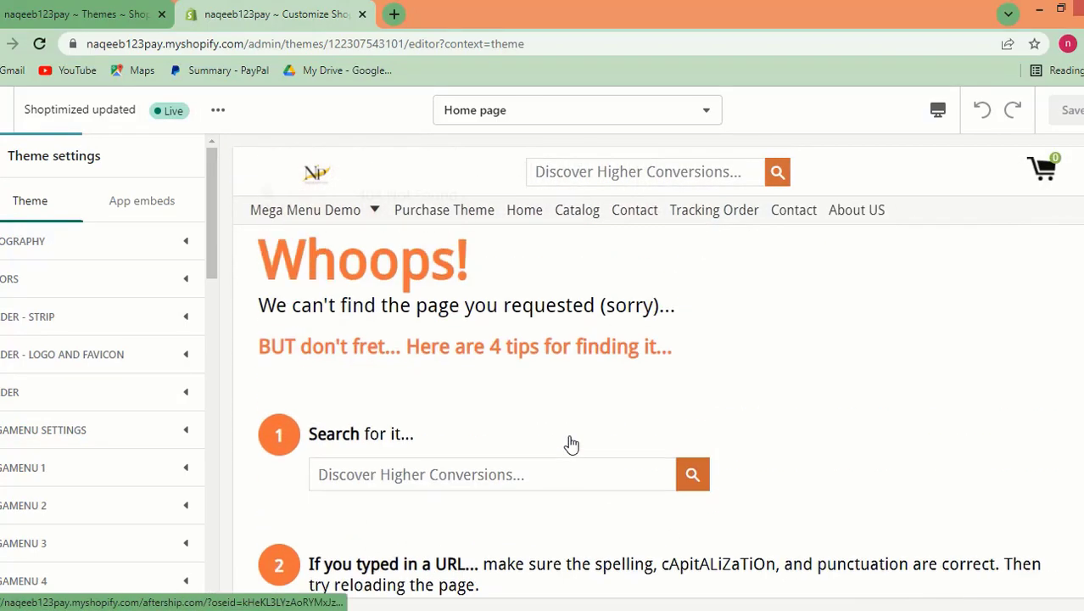
left_click(758, 437)
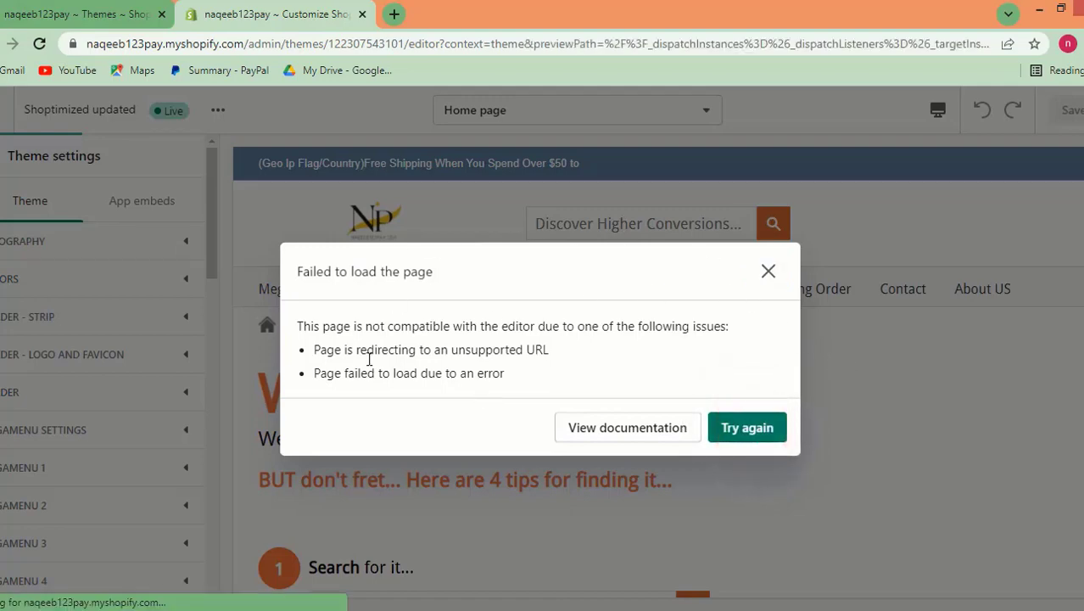
- Review the reloaded home page preview, including the promotion banners, the prize section and the footer guarantees
scroll(635, 472, "down", 3)
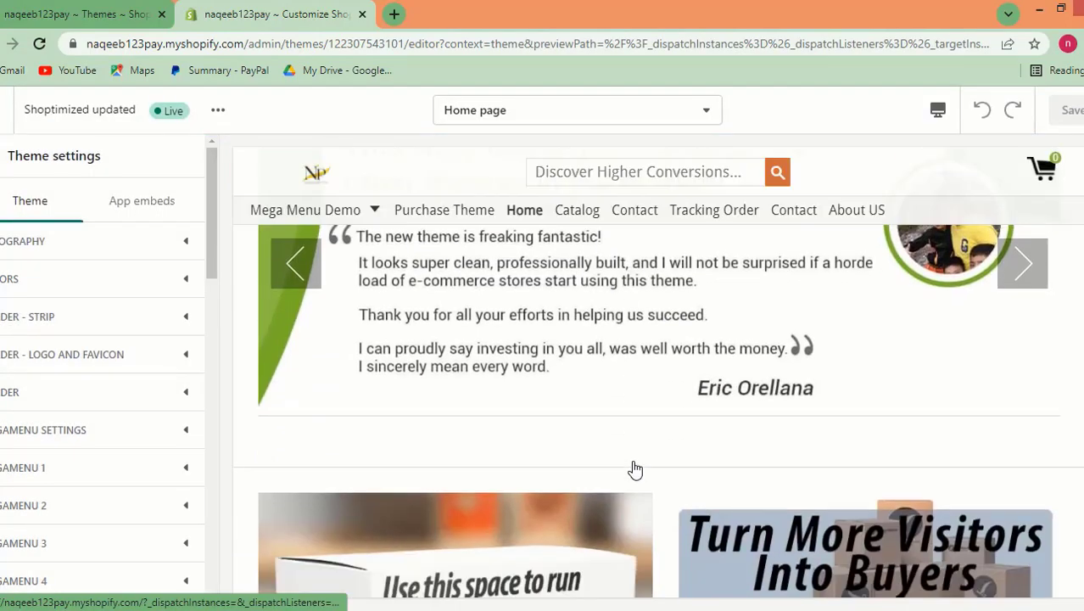
scroll(635, 470, "up", 3)
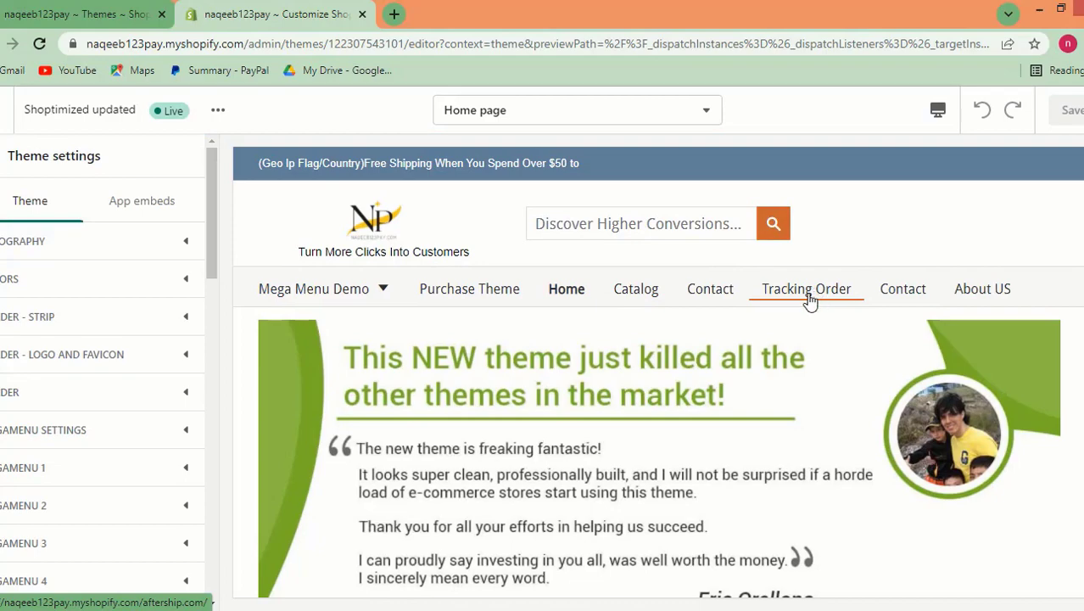
scroll(485, 348, "down", 3)
scroll(572, 350, "down", 3)
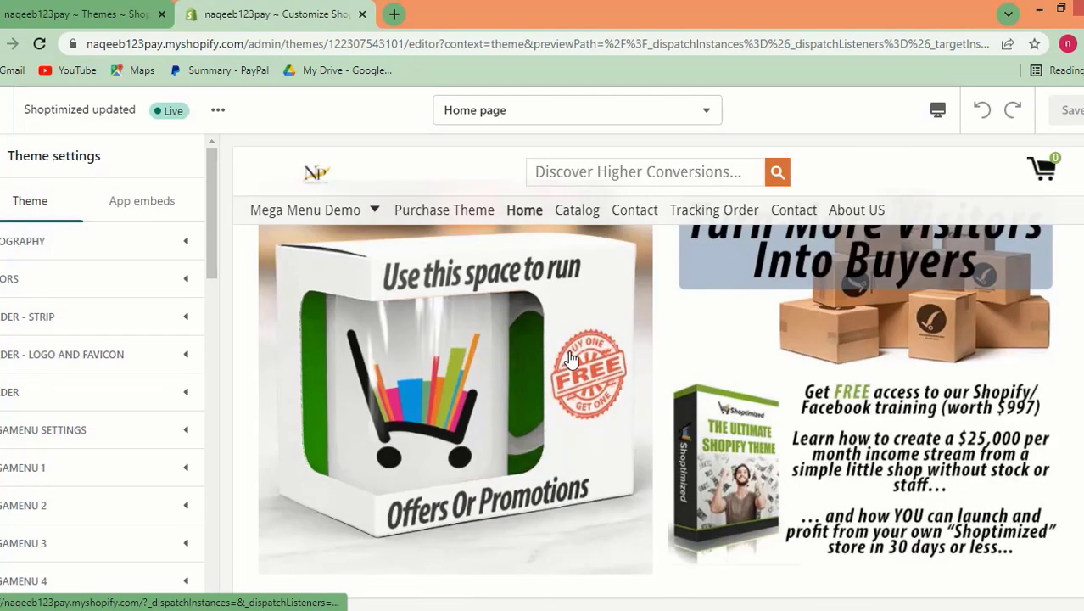
scroll(570, 358, "down", 3)
scroll(570, 358, "up", 3)
scroll(571, 358, "down", 6)
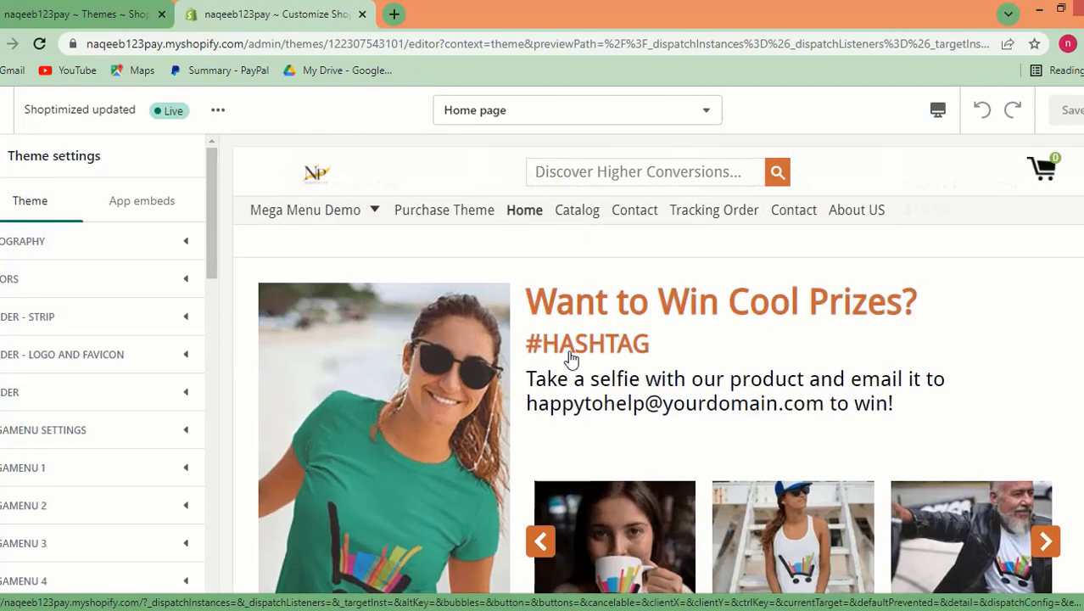
scroll(570, 358, "up", 6)
scroll(592, 394, "up", 3)
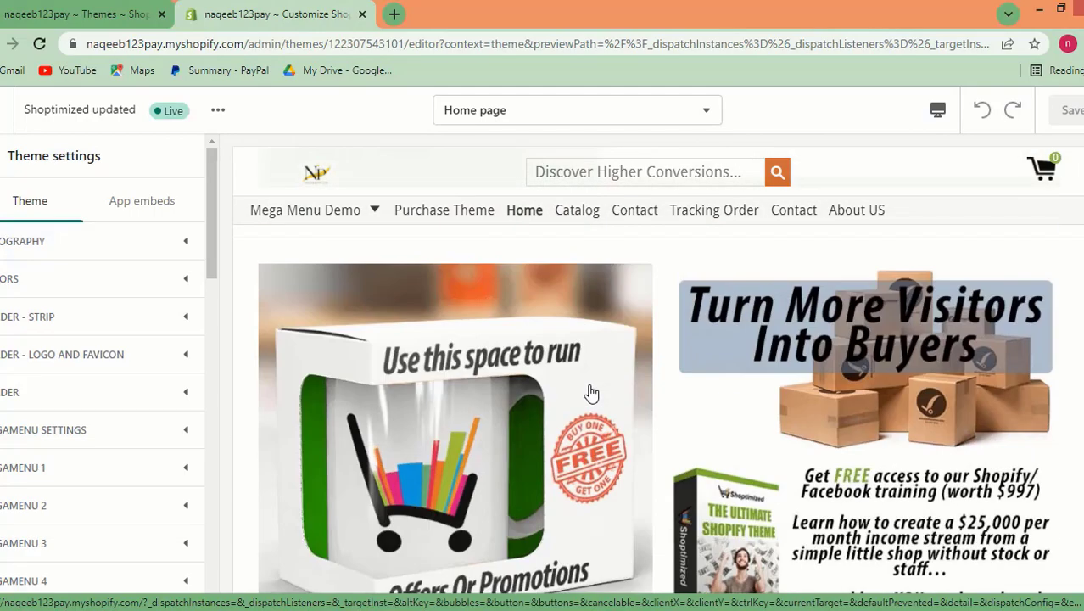
scroll(591, 394, "down", 15)
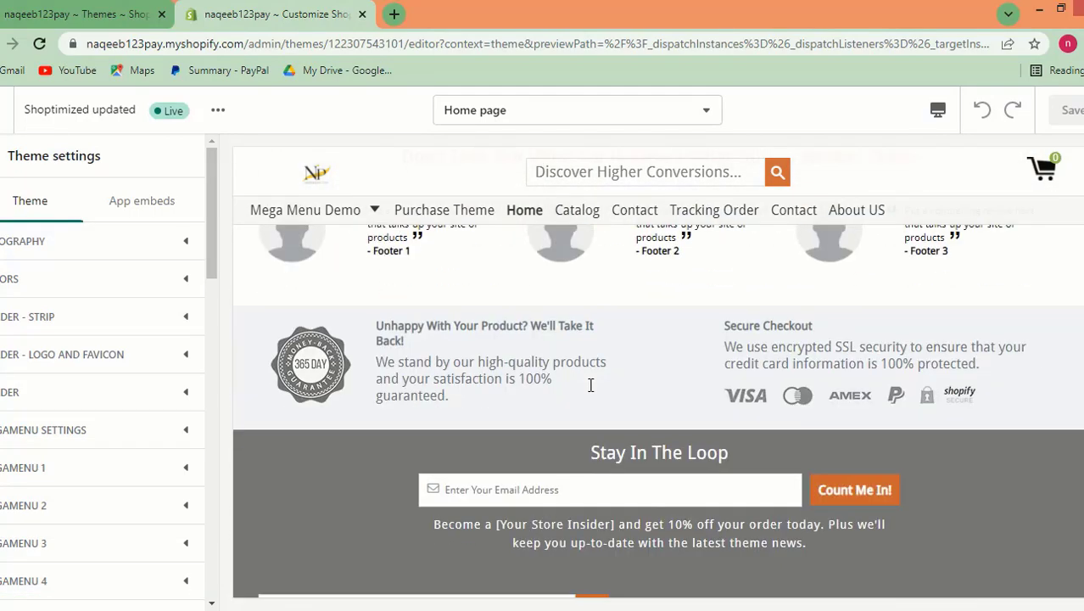
scroll(592, 385, "up", 8)
- Return to the Shopify admin and open the online store's Navigation page
left_click(13, 7)
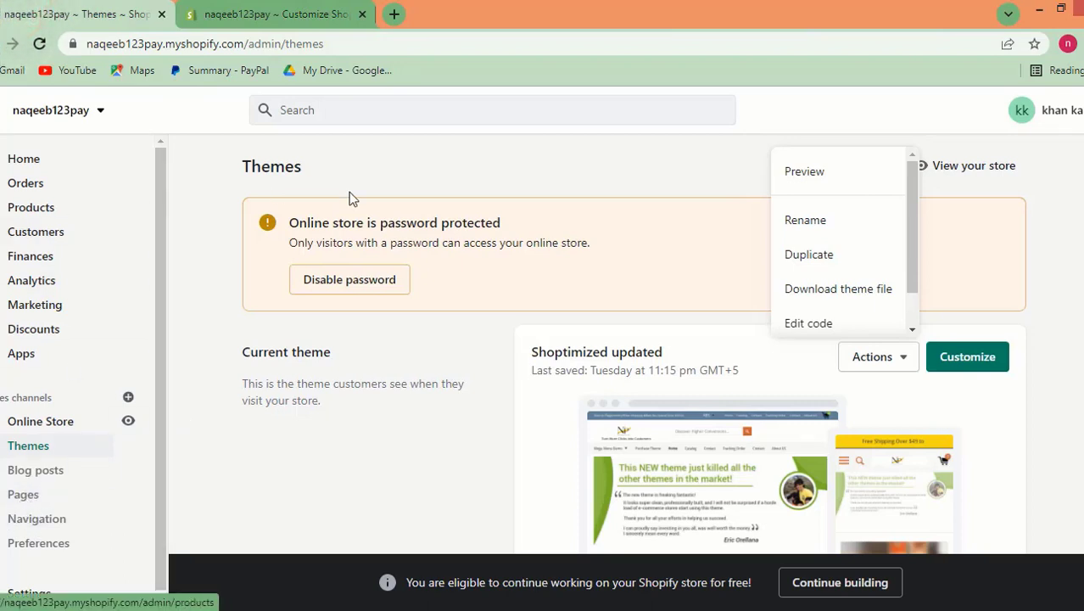
left_click(45, 526)
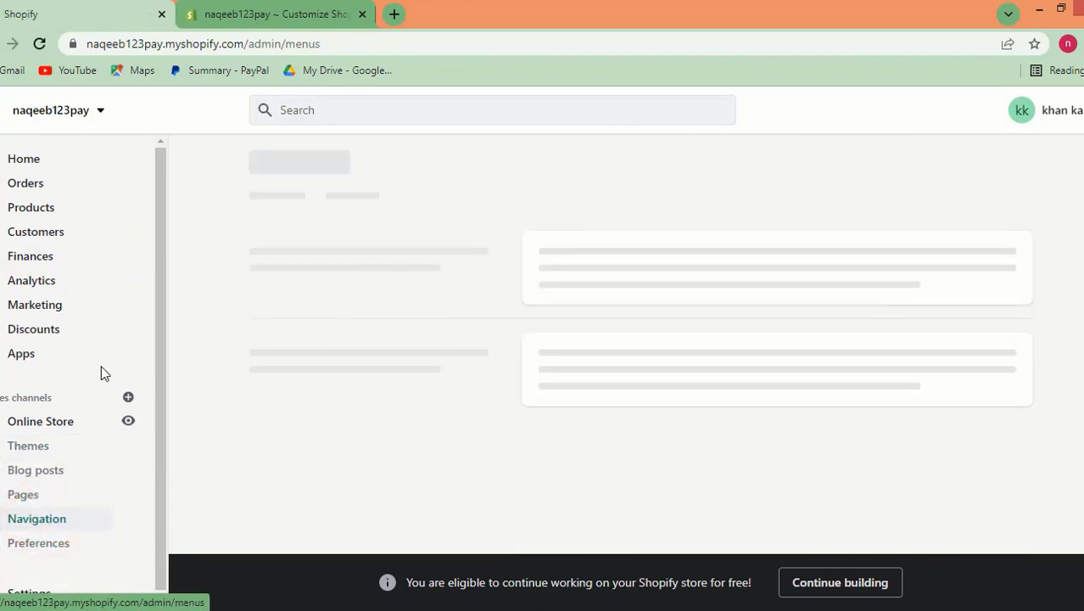
- Search Google for aftership in a new browser tab and open the aftership.com website
left_click(396, 14)
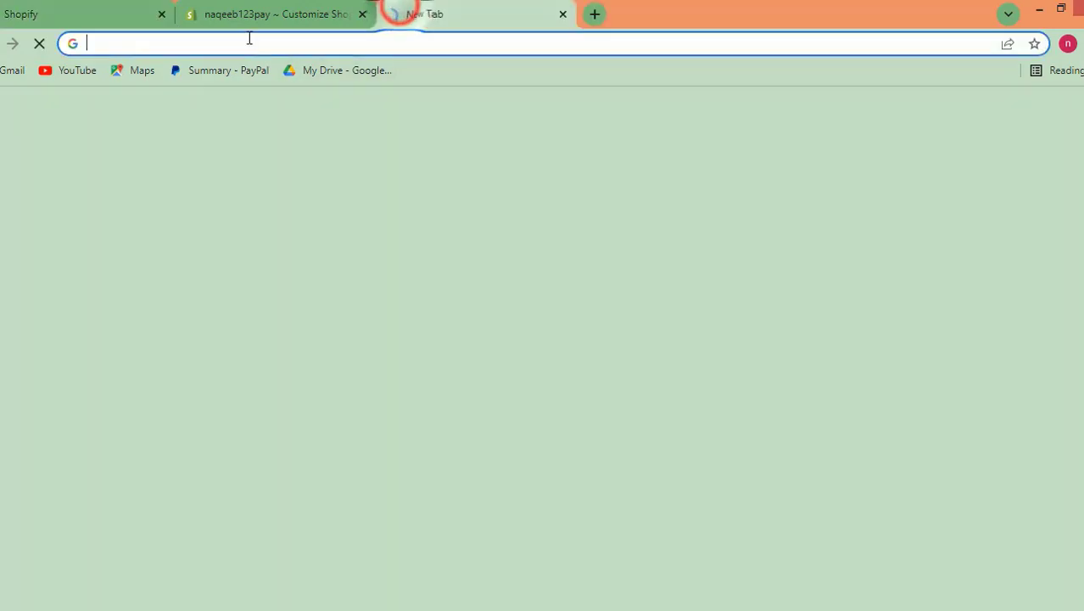
left_click(249, 43)
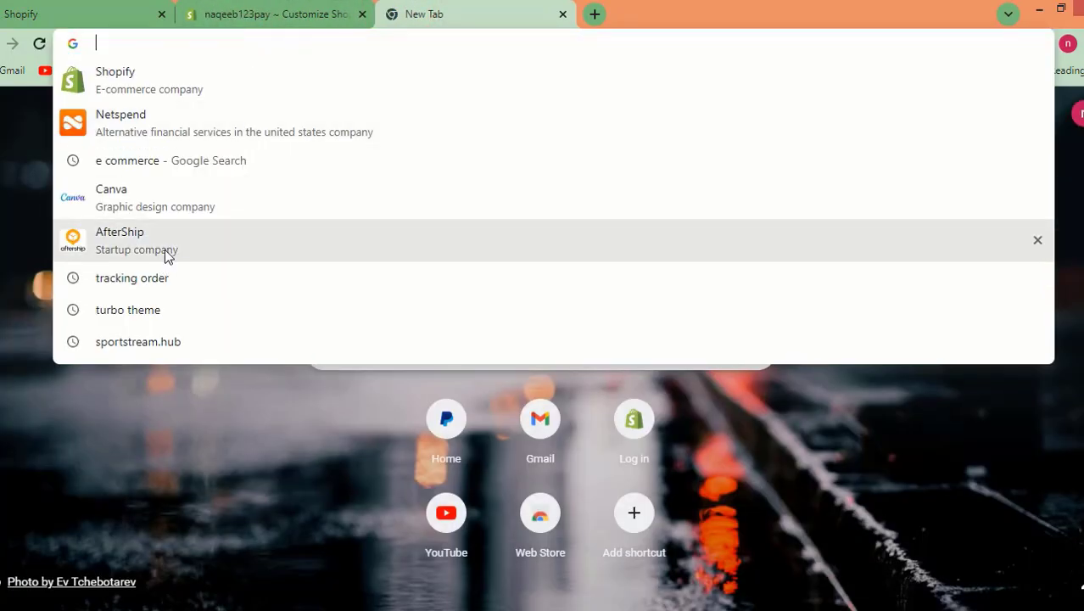
left_click(165, 250)
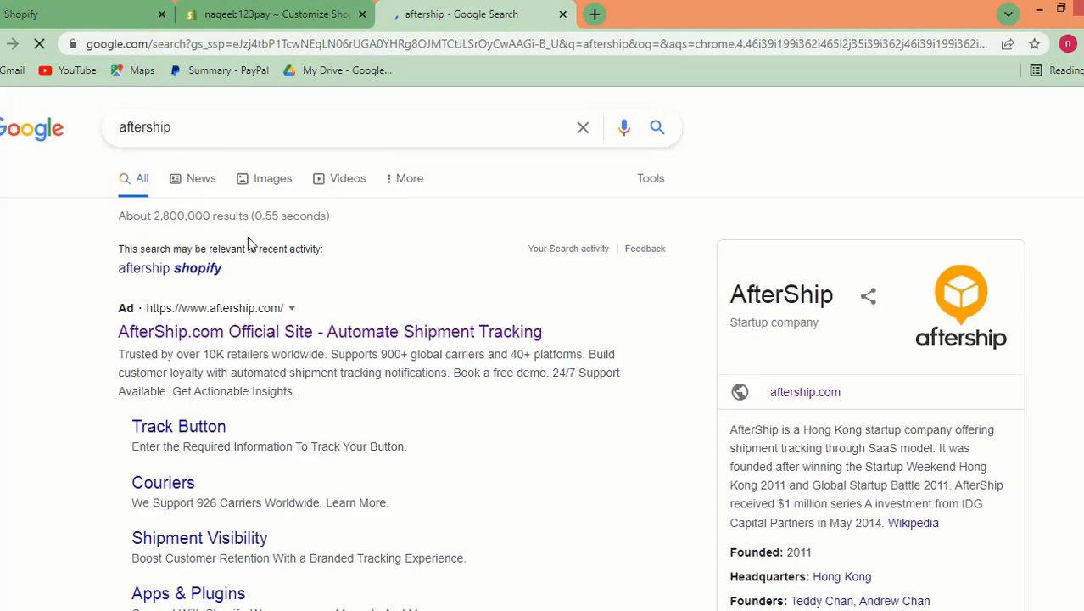
left_click(810, 393)
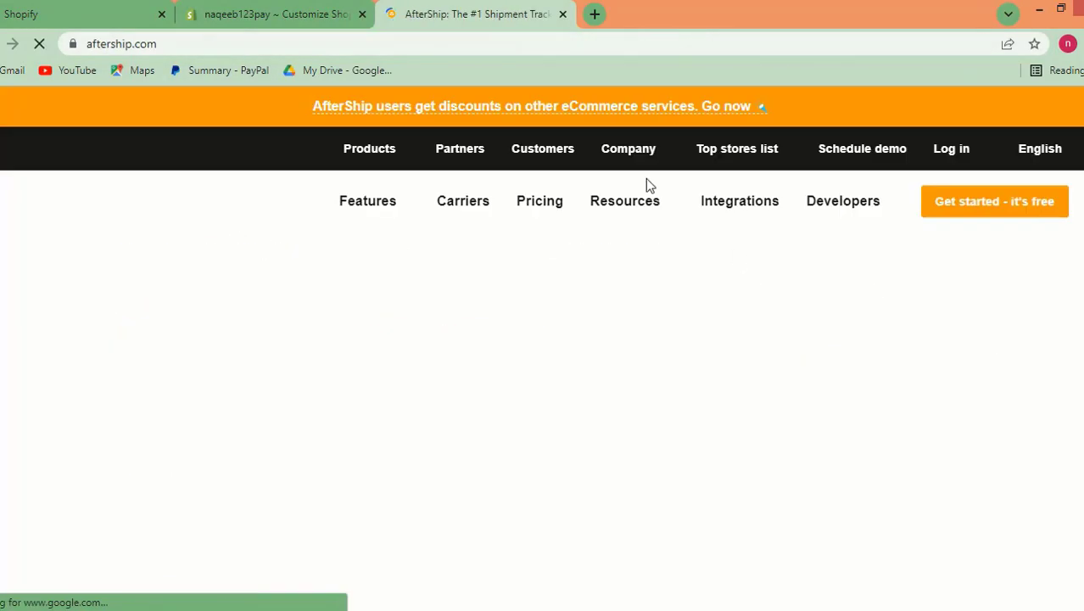
- Look over the AfterShip home page and its overview of shipment tracking features
scroll(509, 402, "down", 6)
scroll(508, 402, "up", 6)
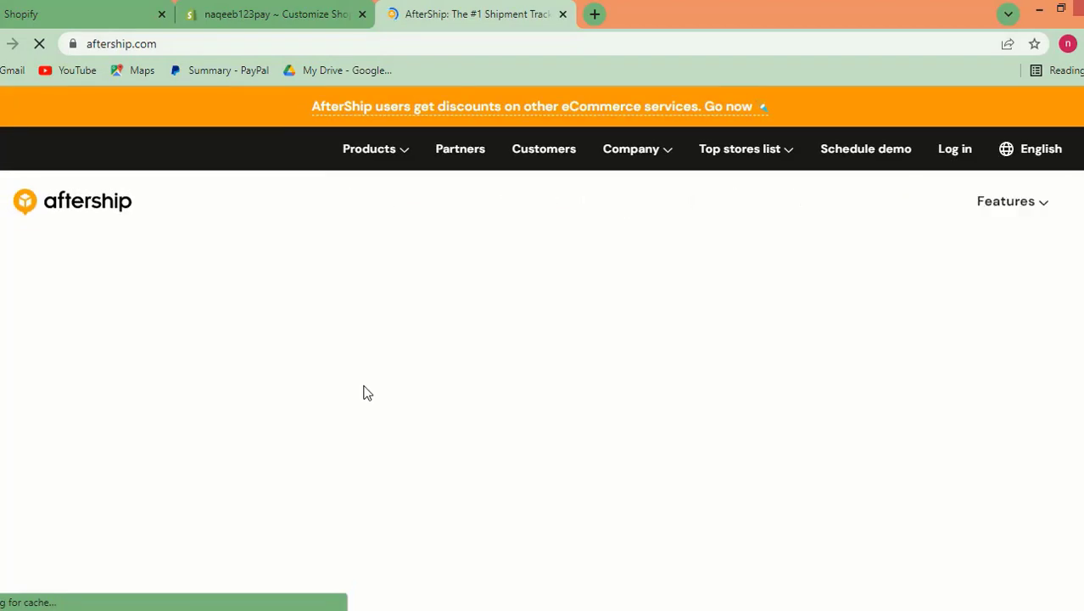
scroll(383, 275, "down", 1)
scroll(499, 297, "down", 10)
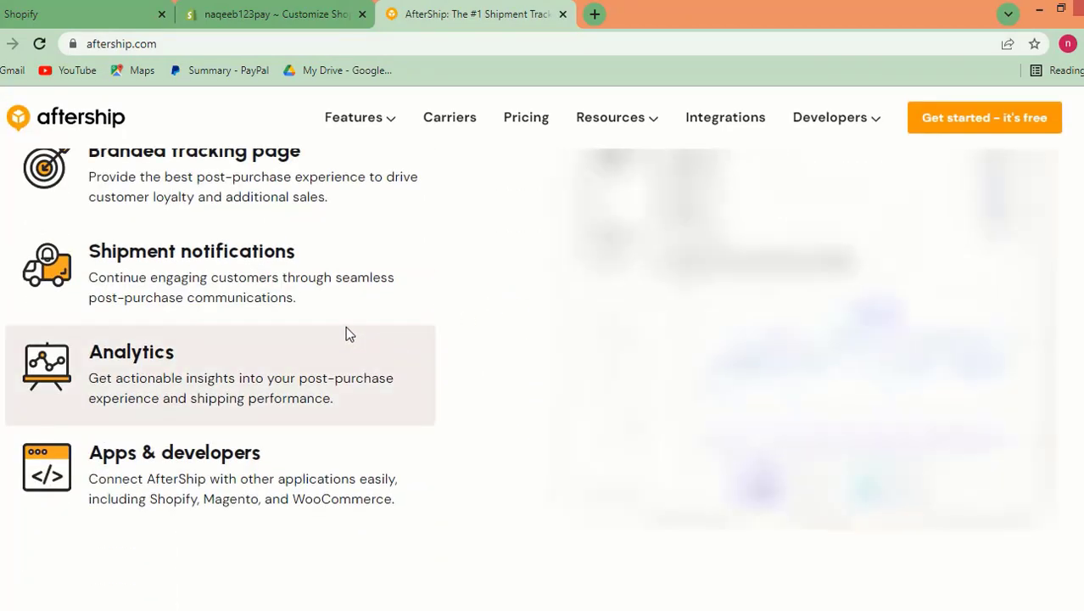
scroll(467, 331, "up", 1)
scroll(586, 322, "down", 3)
scroll(458, 310, "up", 12)
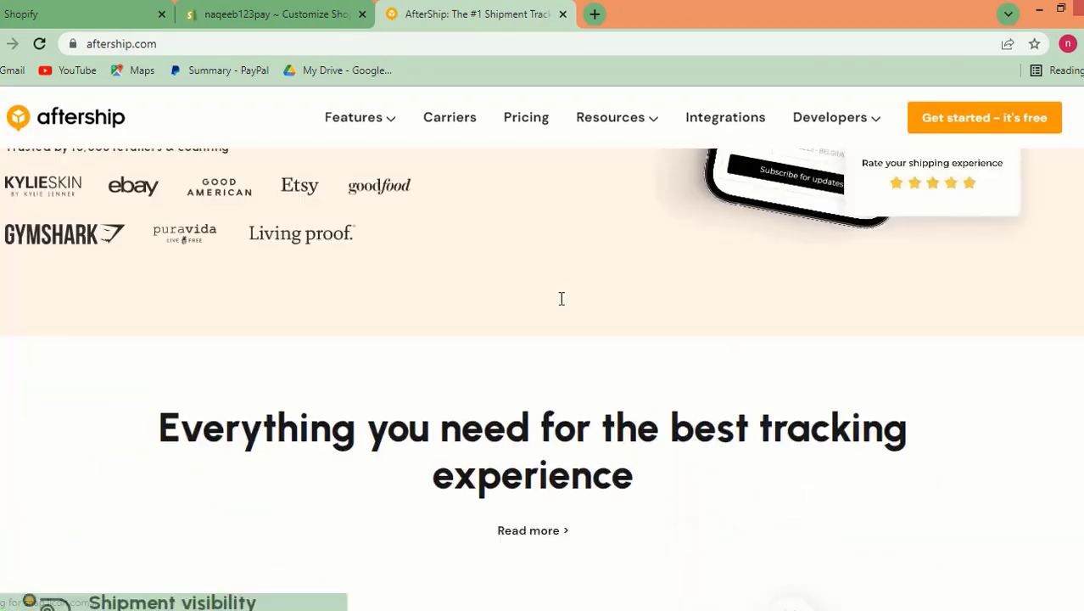
- Look through the remaining AfterShip home page features, including Analytics and Apps & developers
scroll(533, 346, "down", 10)
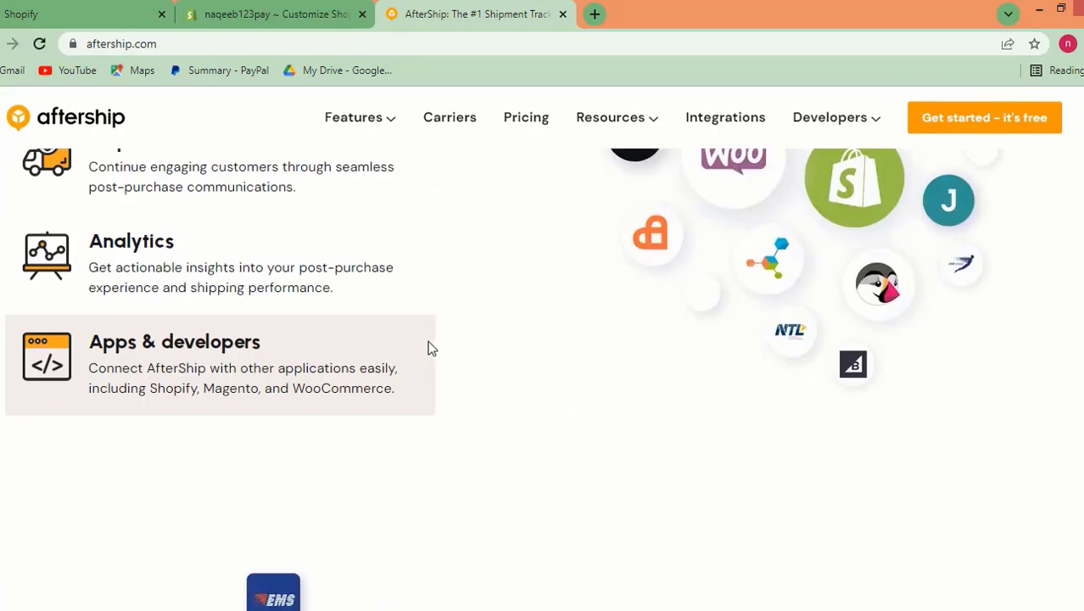
scroll(431, 346, "up", 5)
scroll(431, 346, "up", 5)
left_click(267, 13)
left_click(475, 14)
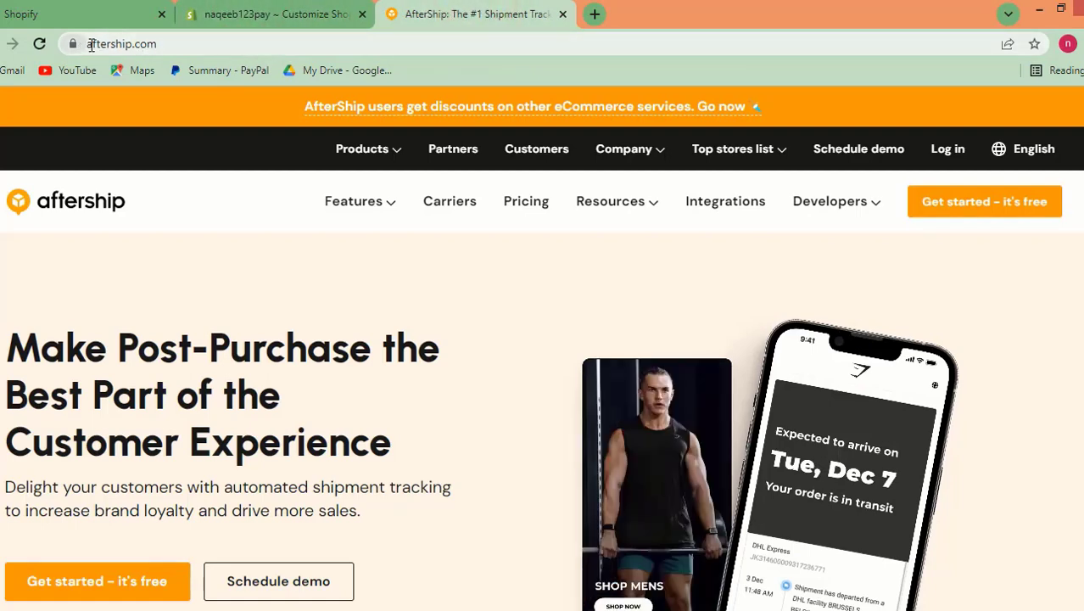
- Copy the aftership.com web address of the AfterShip home page
left_click_drag(88, 41, 148, 42)
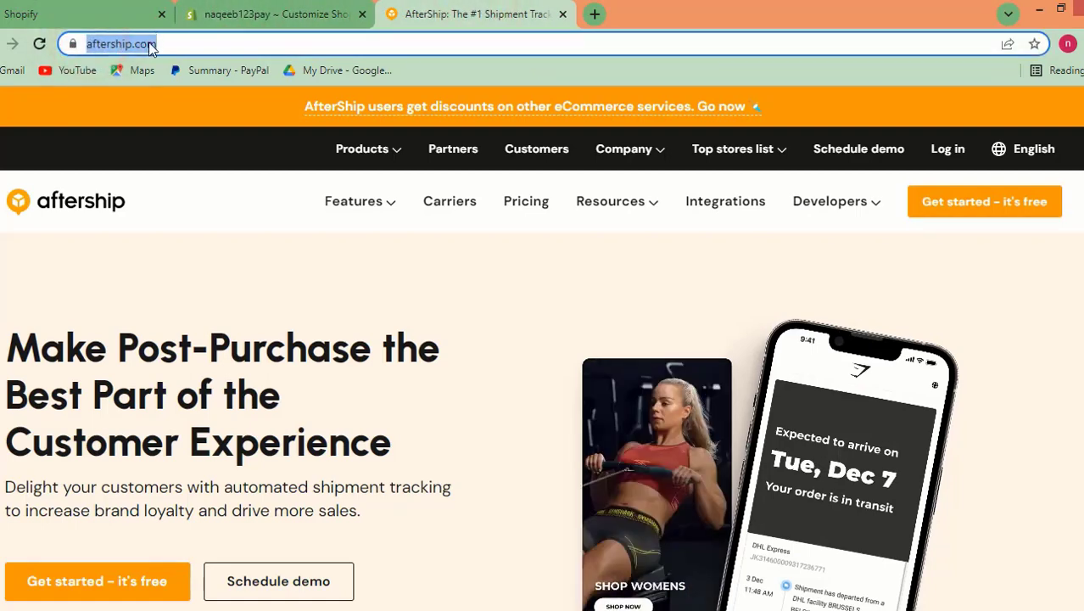
right_click(148, 44)
left_click(234, 104)
- Return to the Navigation page in the Shopify admin and open the Main menu for editing
left_click(255, 3)
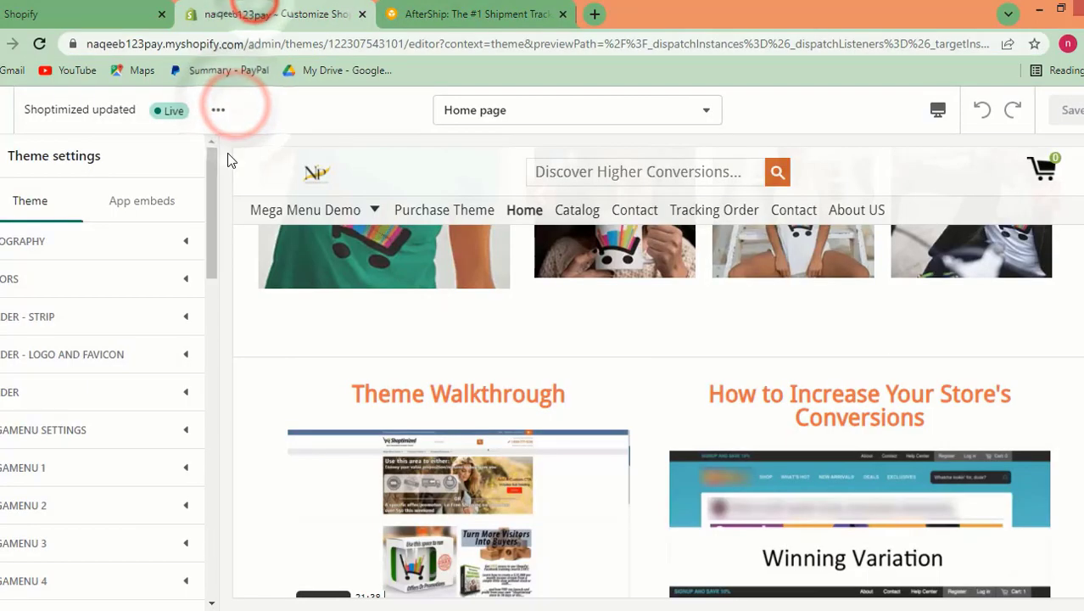
left_click(142, 25)
scroll(645, 289, "down", 2)
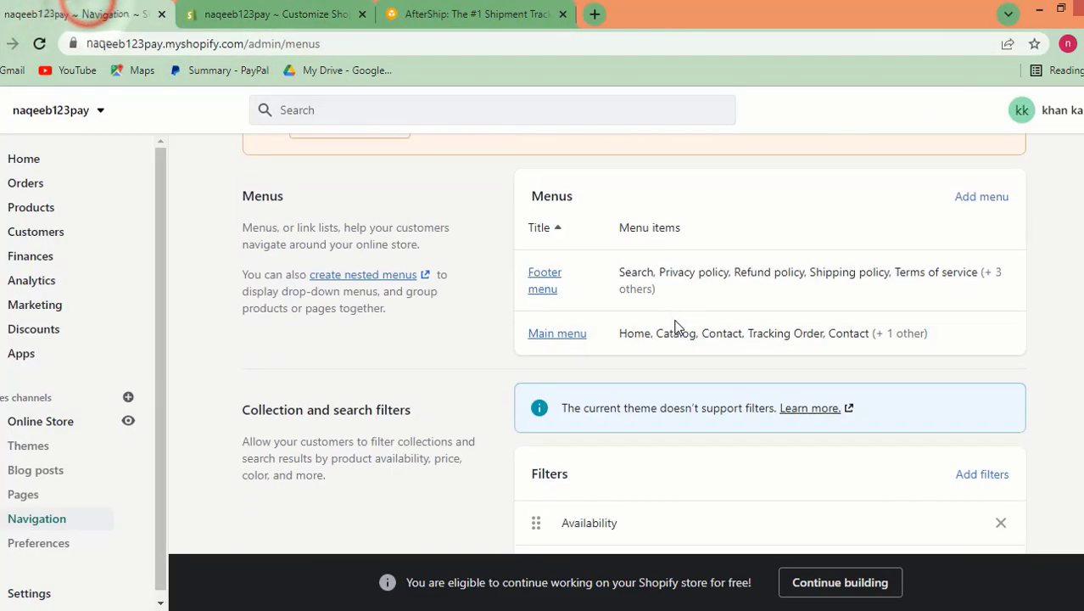
scroll(697, 426, "down", 2)
scroll(698, 426, "up", 1)
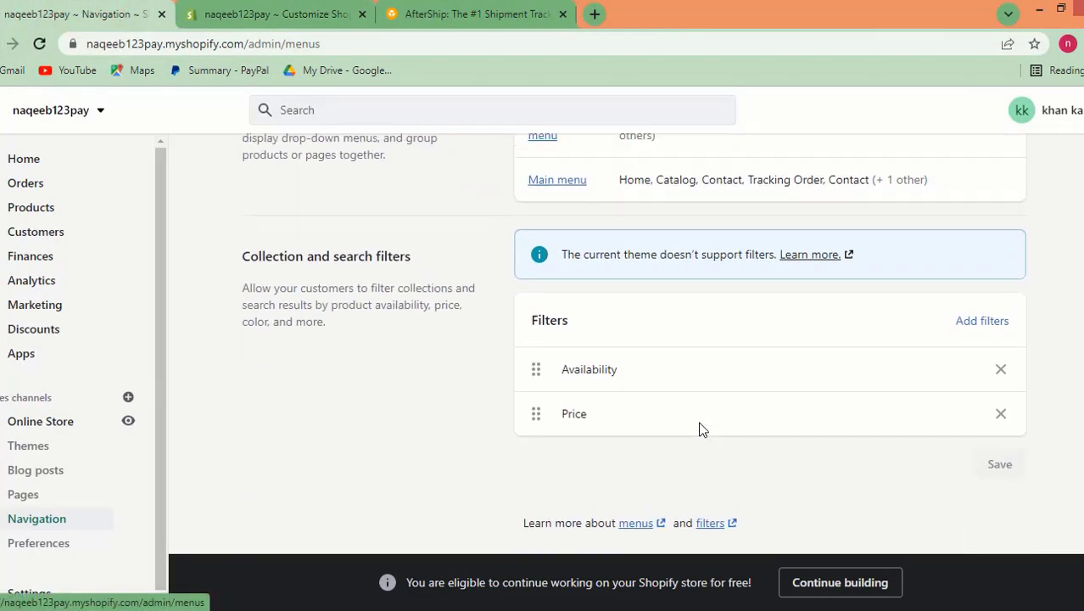
scroll(700, 426, "down", 1)
scroll(821, 432, "up", 4)
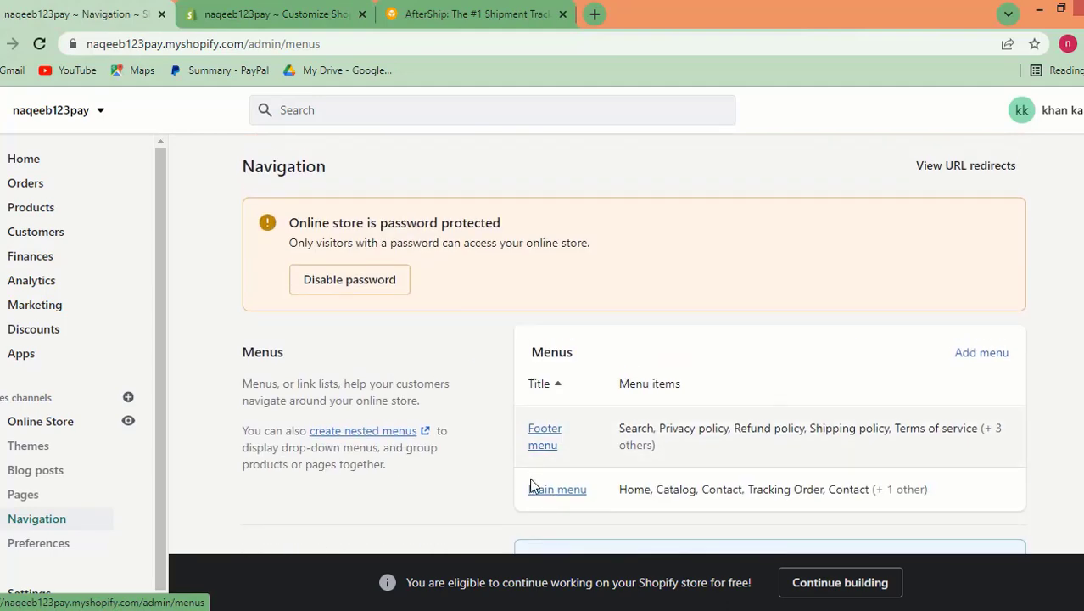
left_click(552, 493)
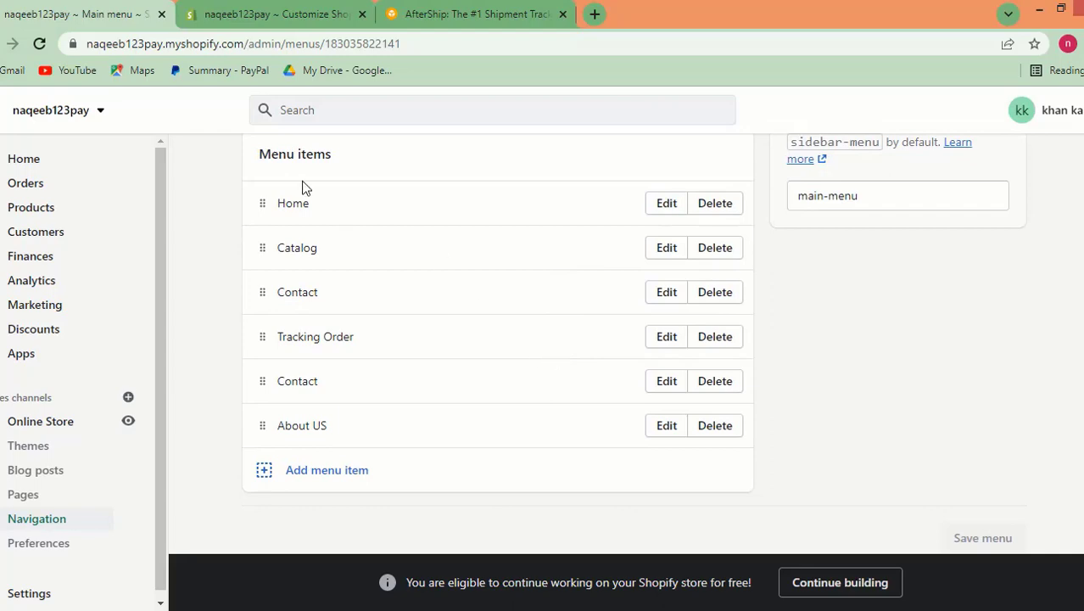
- Compare the Main menu's items with the header menu in the theme editor's home page preview
left_click(339, 17)
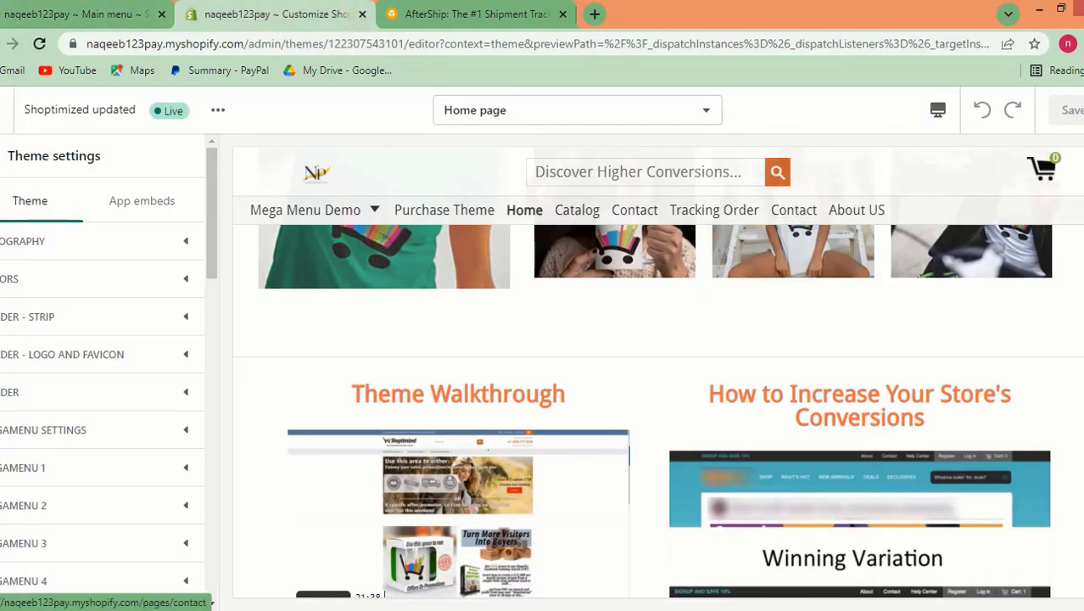
left_click(85, 14)
scroll(627, 317, "up", 2)
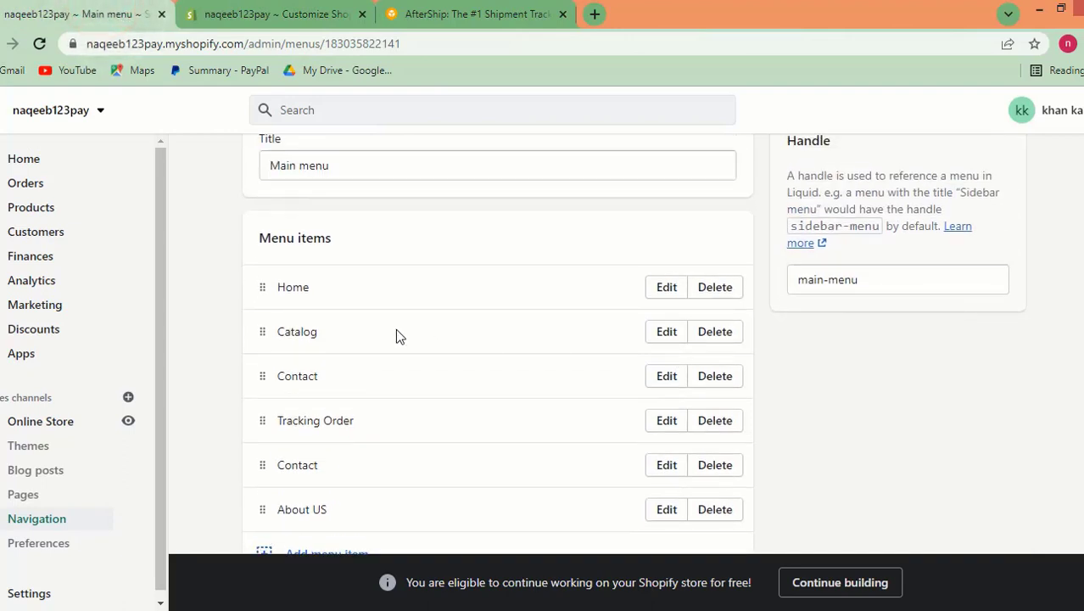
scroll(395, 328, "up", 1)
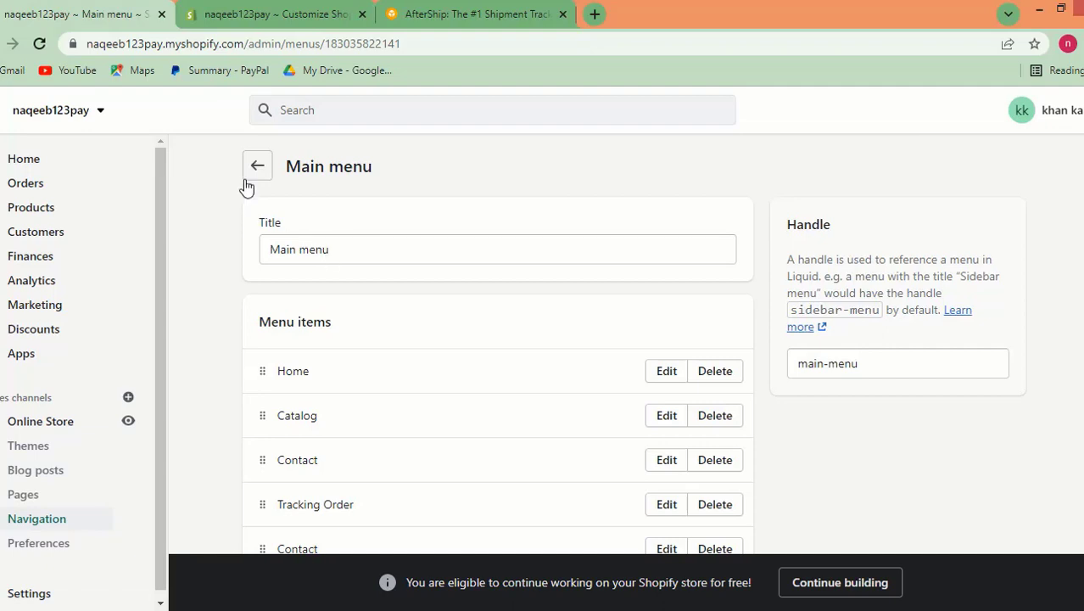
scroll(460, 403, "down", 3)
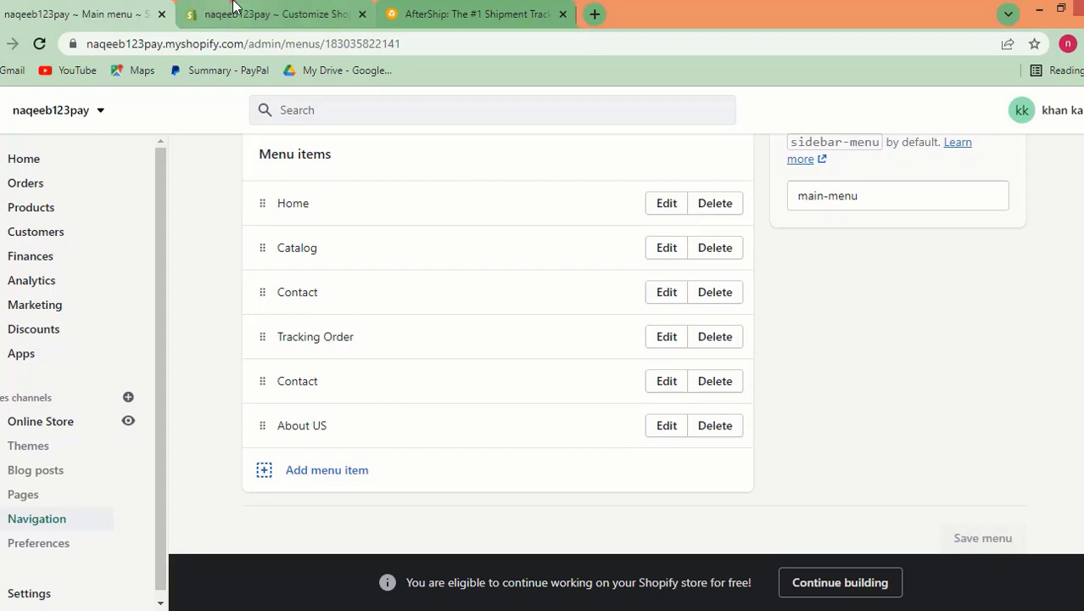
left_click(272, 13)
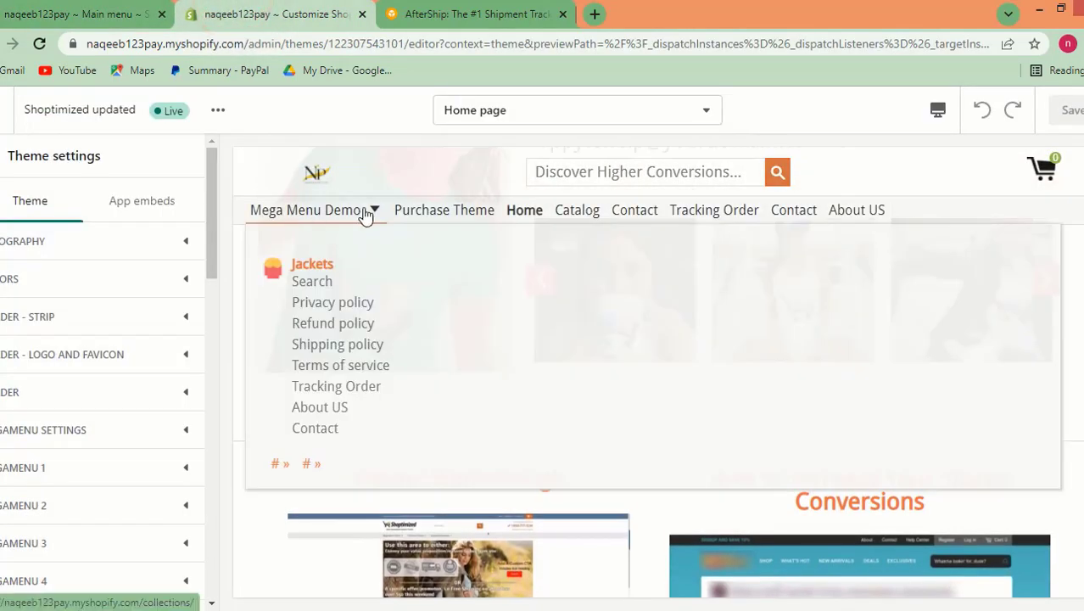
left_click(72, 12)
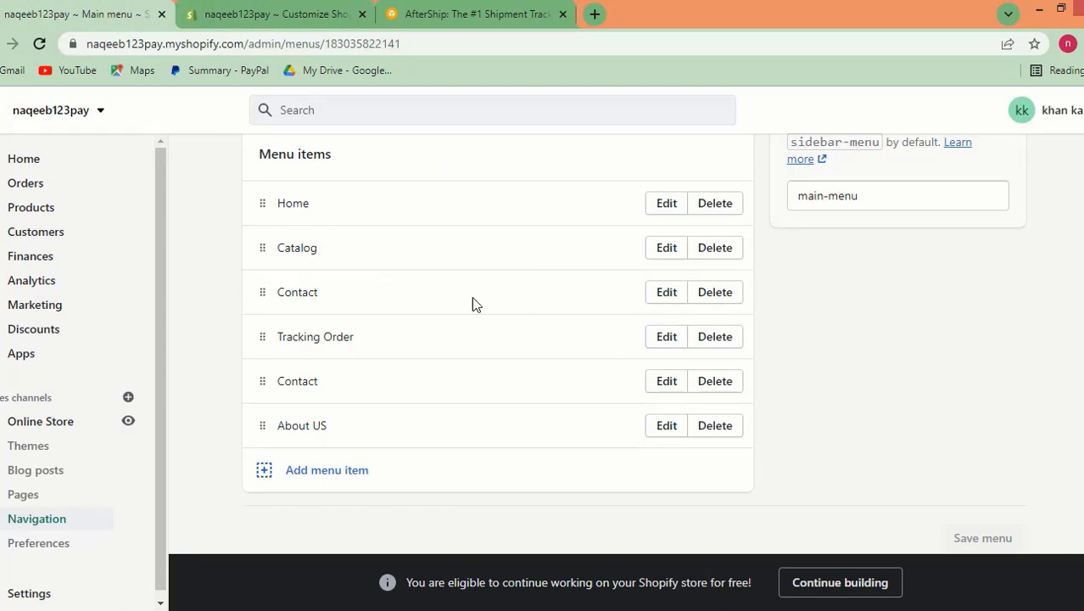
- Remove the duplicate Contact item directly below Catalog from the Main menu and save the menu
left_click(716, 294)
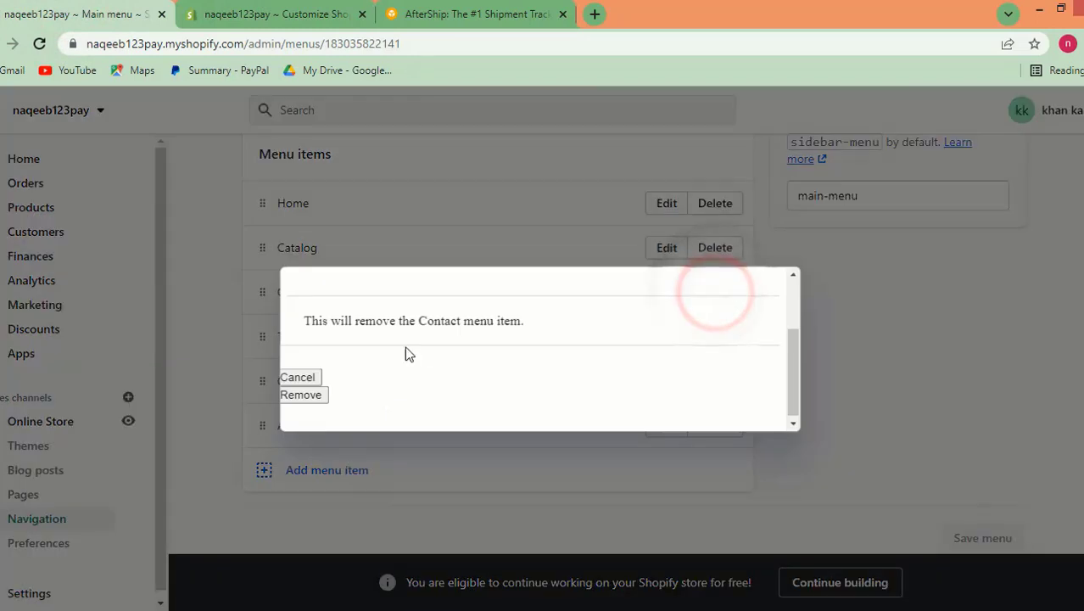
left_click(313, 394)
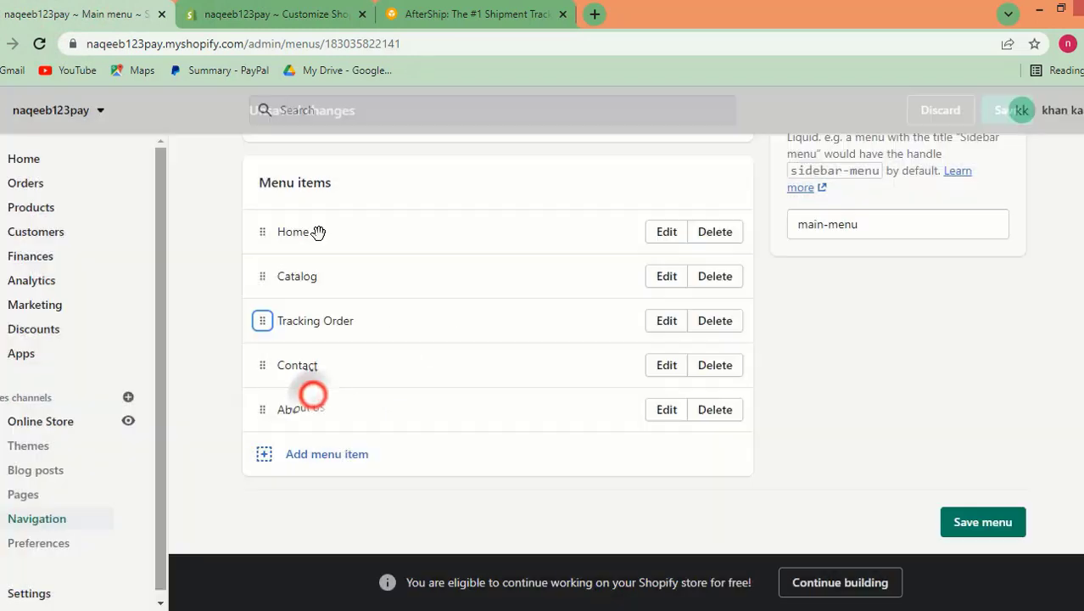
left_click(980, 524)
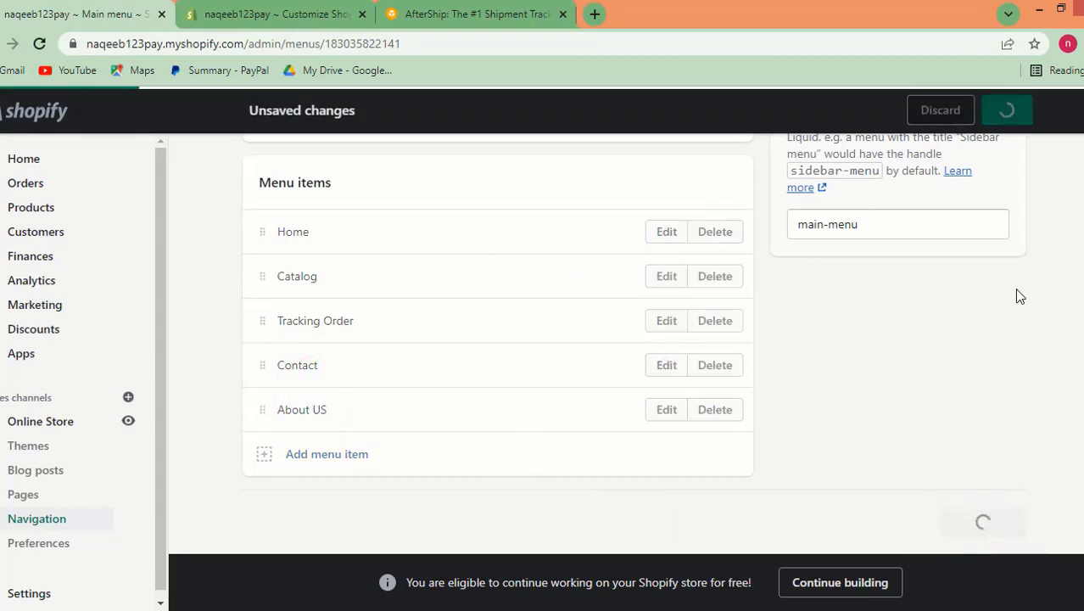
- Reload the theme editor and check the home page header links against the edited Main menu
left_click(263, 14)
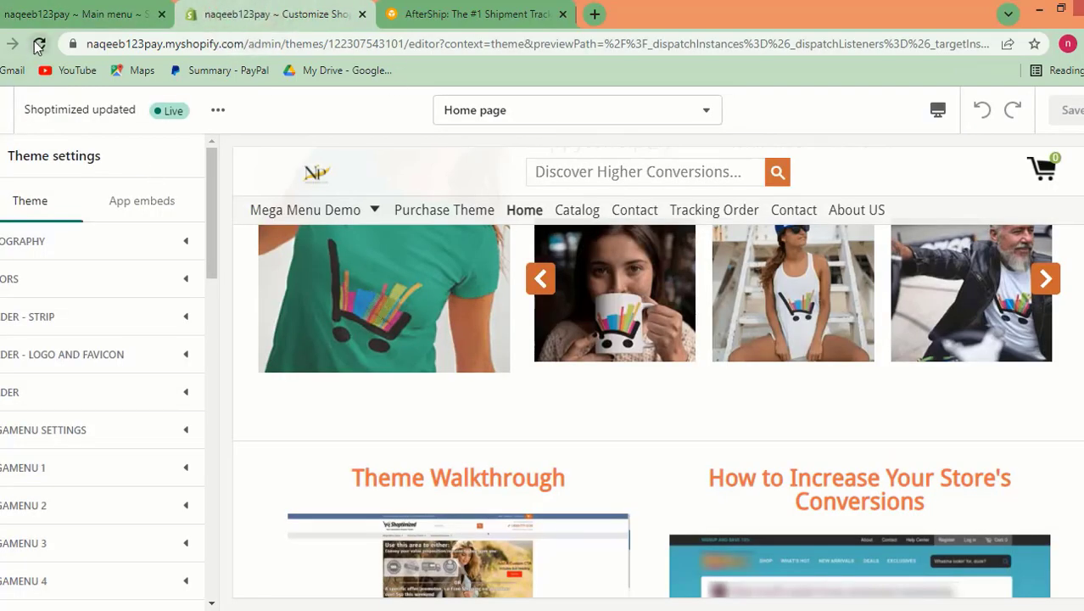
left_click(38, 45)
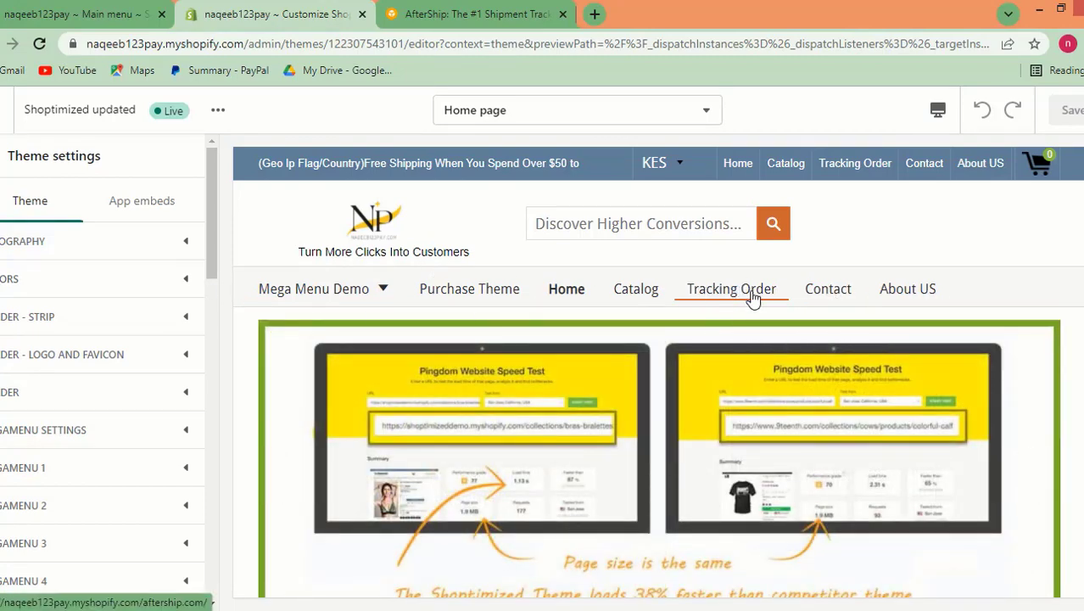
left_click(85, 14)
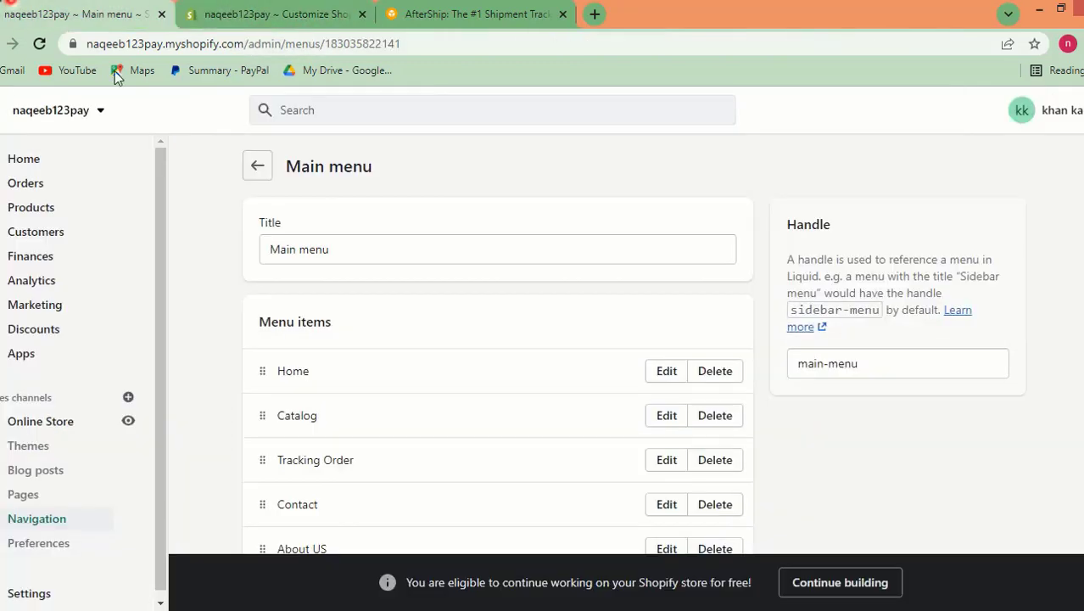
scroll(440, 418, "down", 2)
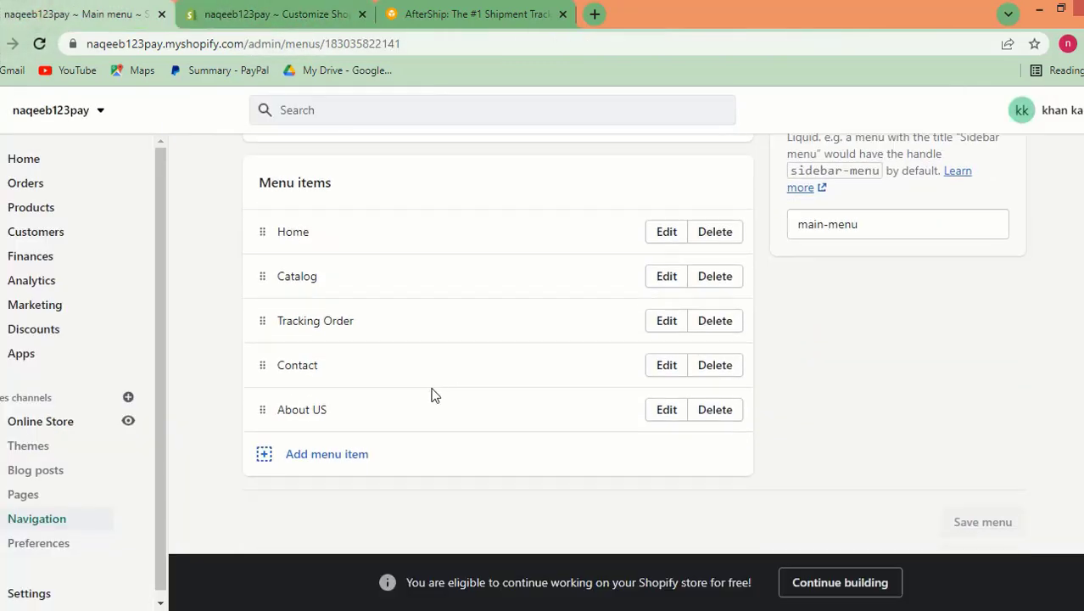
scroll(434, 395, "up", 2)
scroll(434, 394, "down", 3)
left_click(276, 13)
left_click(117, 7)
- Remove the Tracking Order item from the Main menu and save the menu
left_click(725, 327)
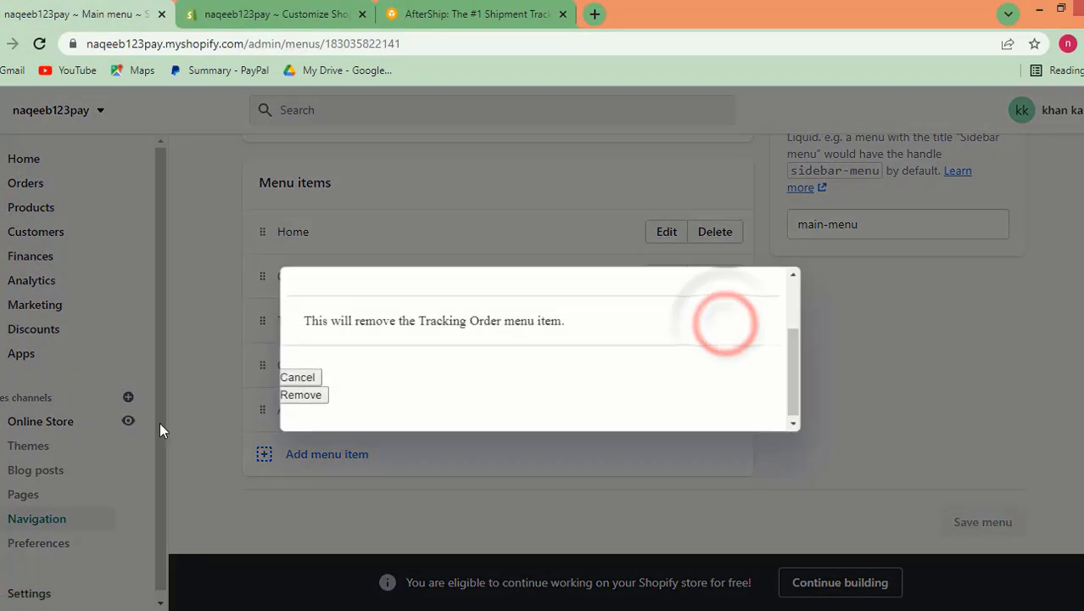
left_click(315, 390)
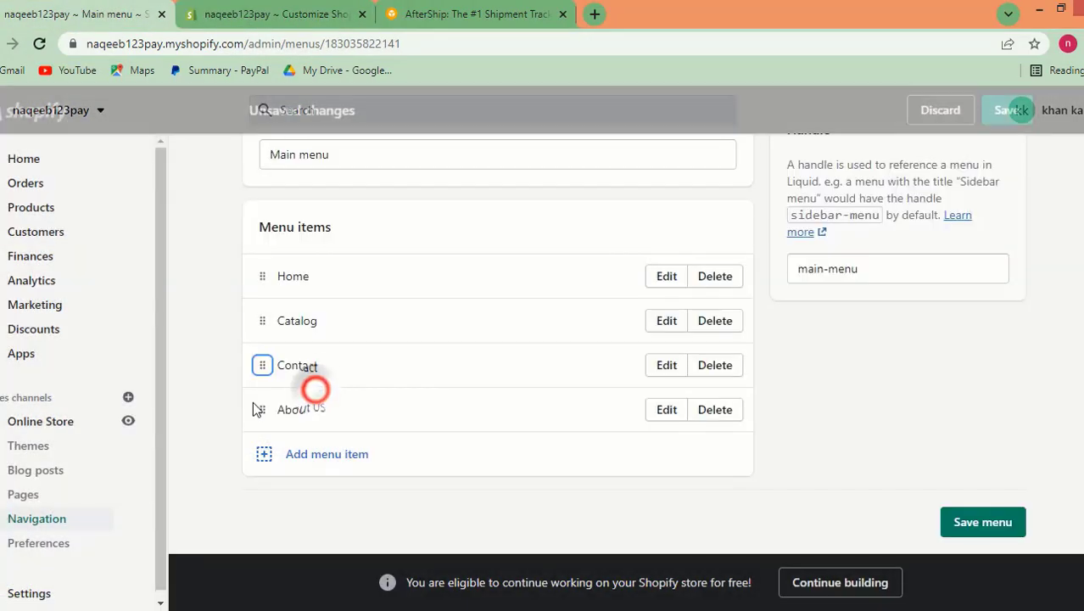
left_click(986, 522)
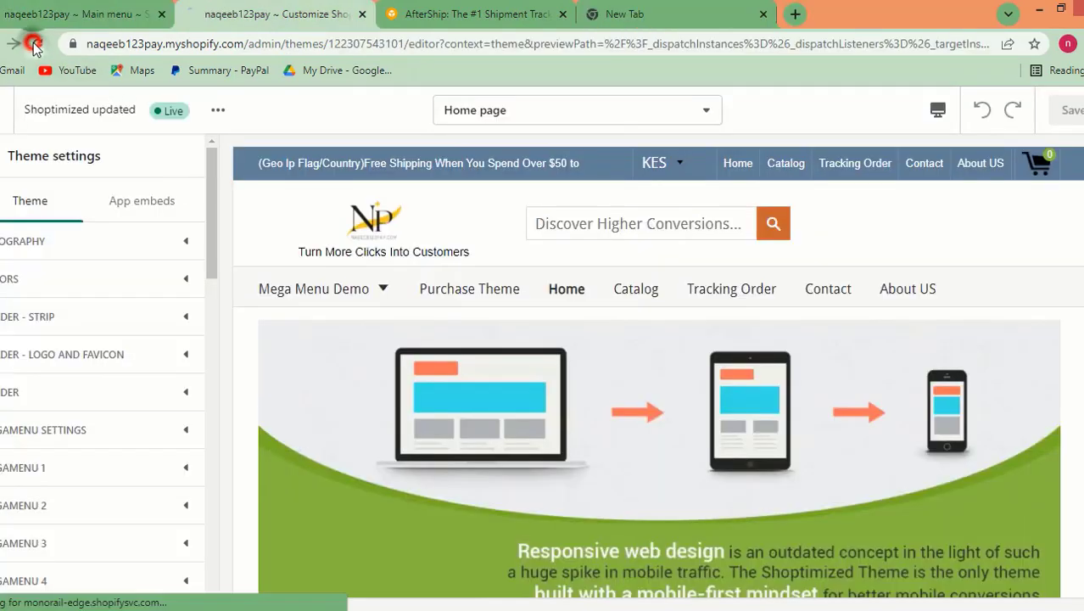
- Reload the theme editor and inspect the header menu in the home page preview
left_click(39, 43)
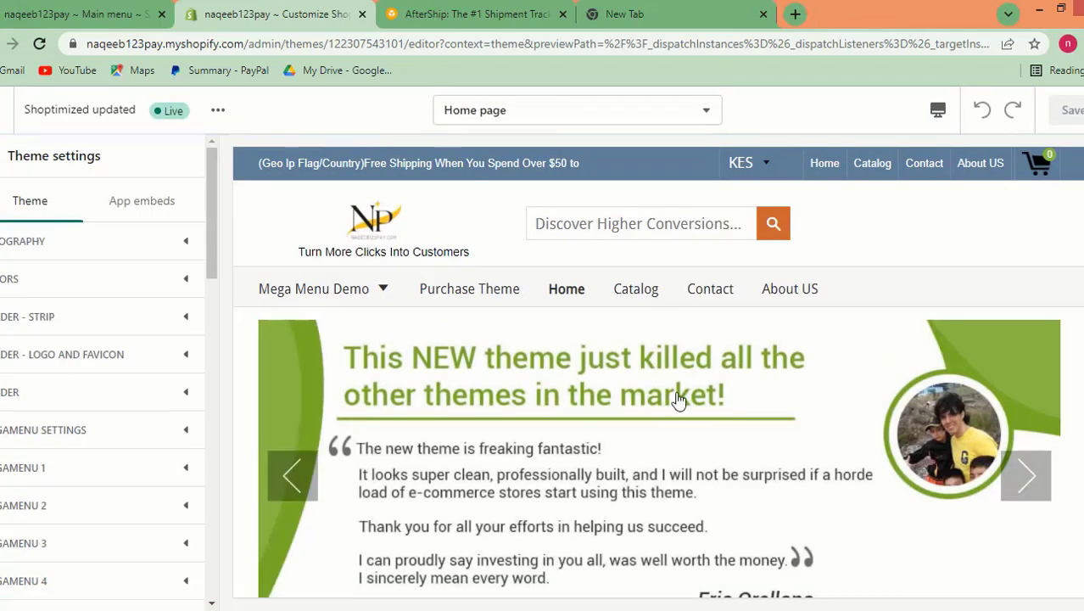
scroll(679, 395, "down", 3)
scroll(674, 397, "up", 3)
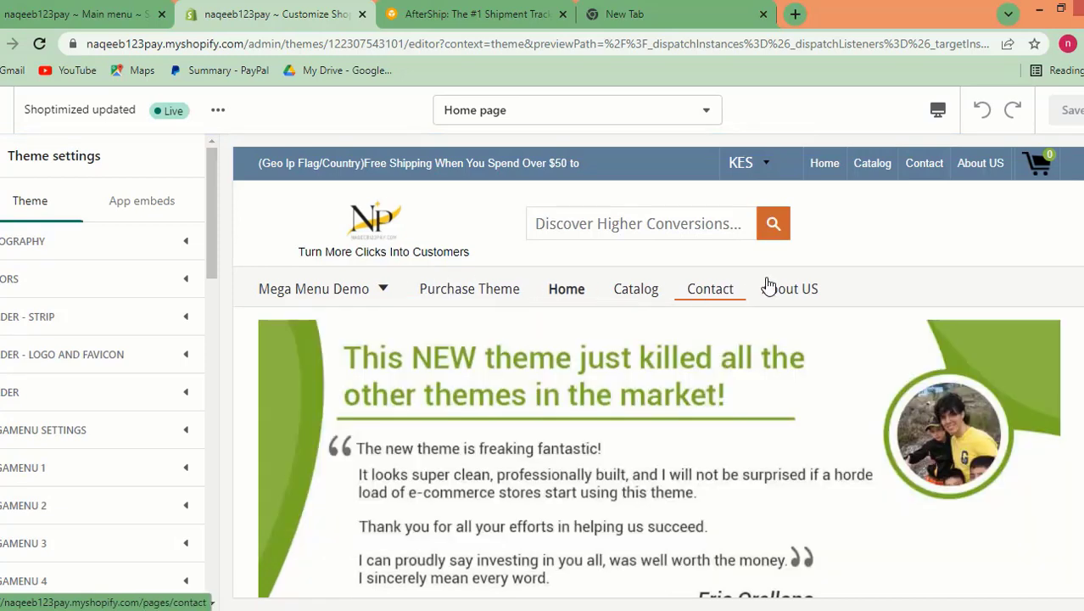
- Return to the Main menu and start a new menu item named Tracking Order
left_click(104, 7)
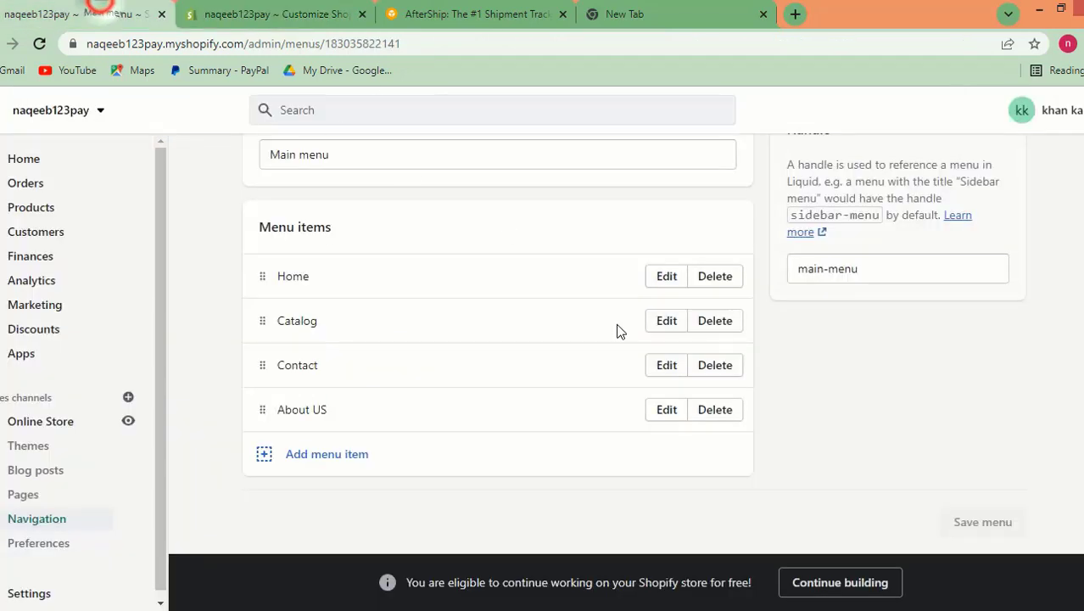
scroll(689, 384, "up", 1)
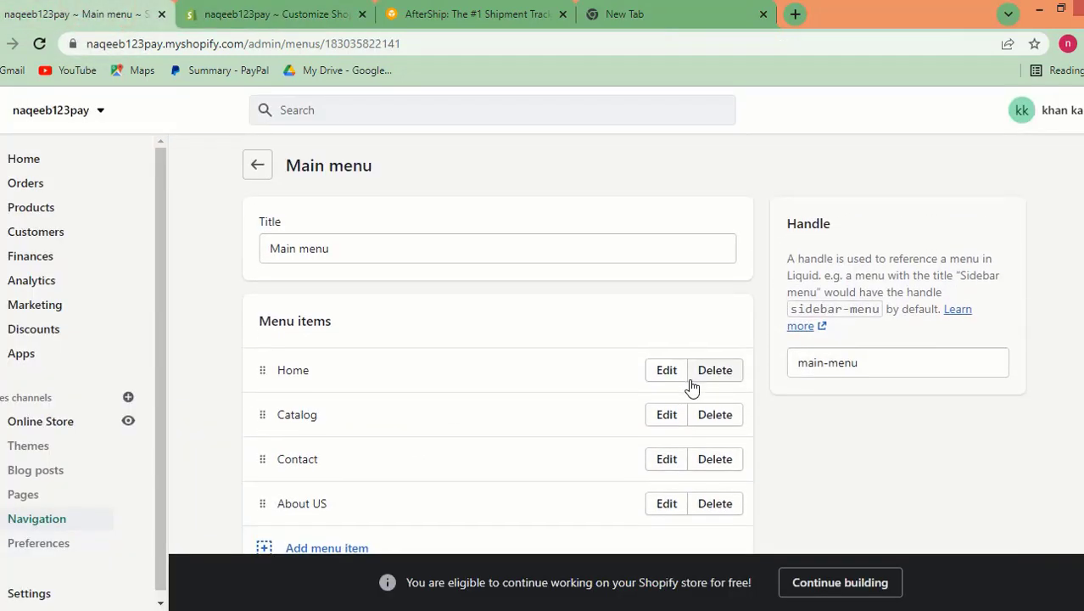
scroll(645, 383, "down", 1)
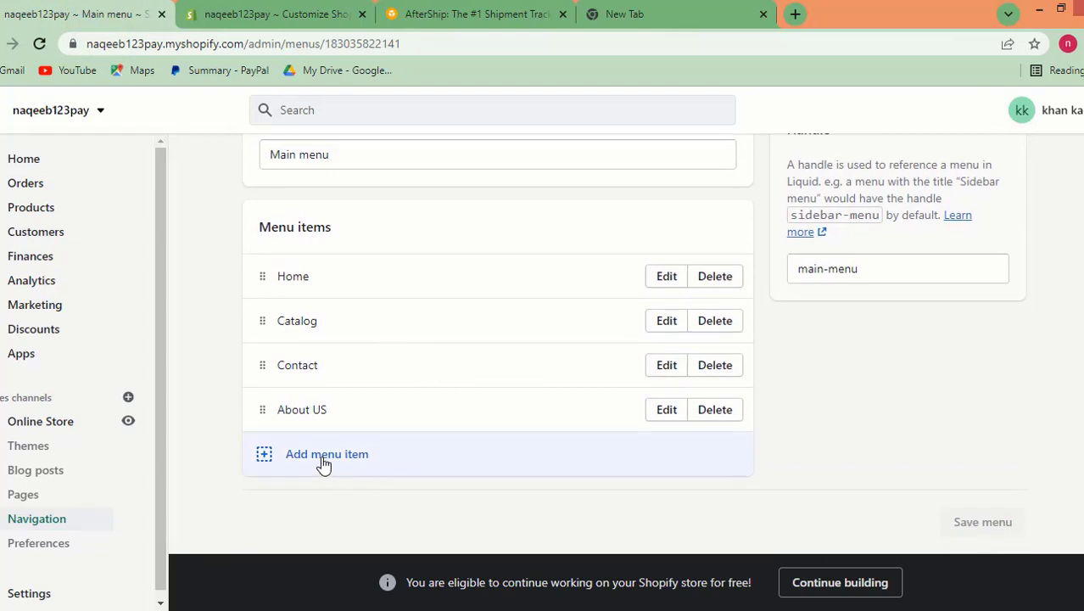
scroll(562, 380, "up", 1)
scroll(475, 424, "down", 1)
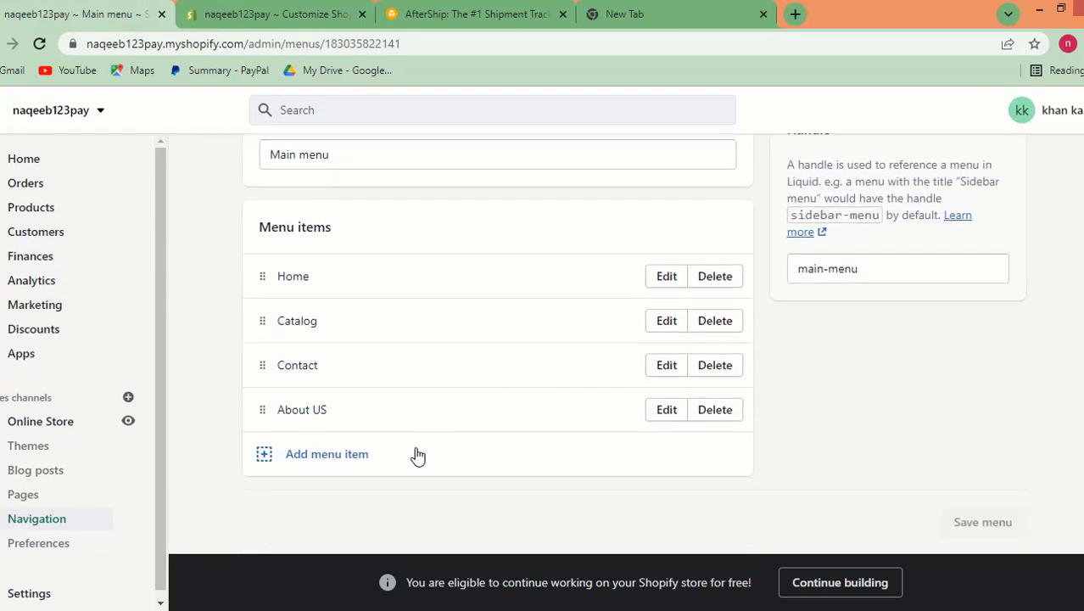
left_click(314, 456)
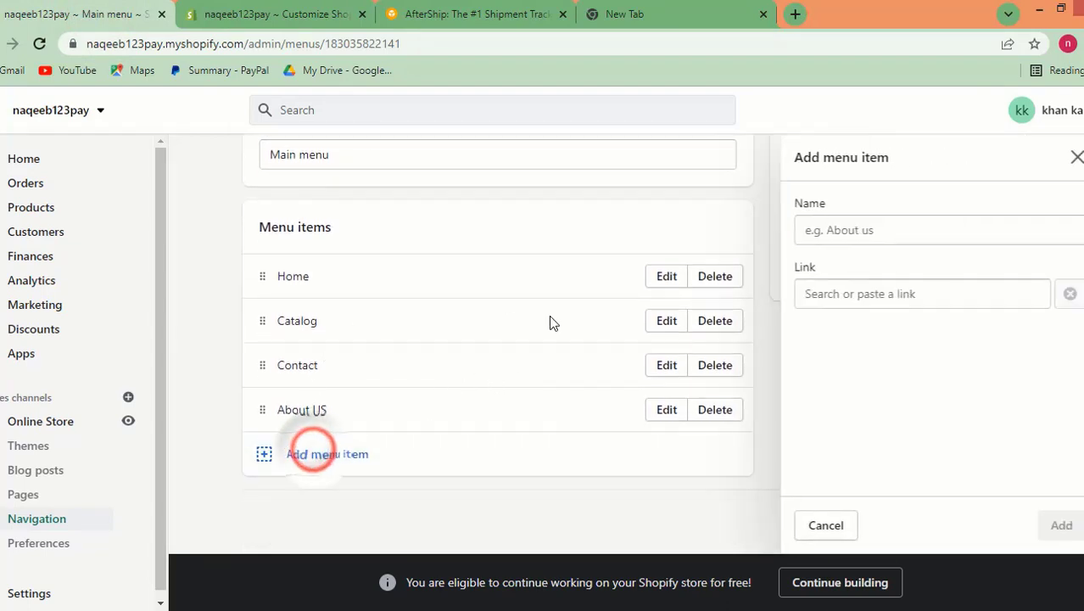
right_click(838, 230)
left_click(889, 331)
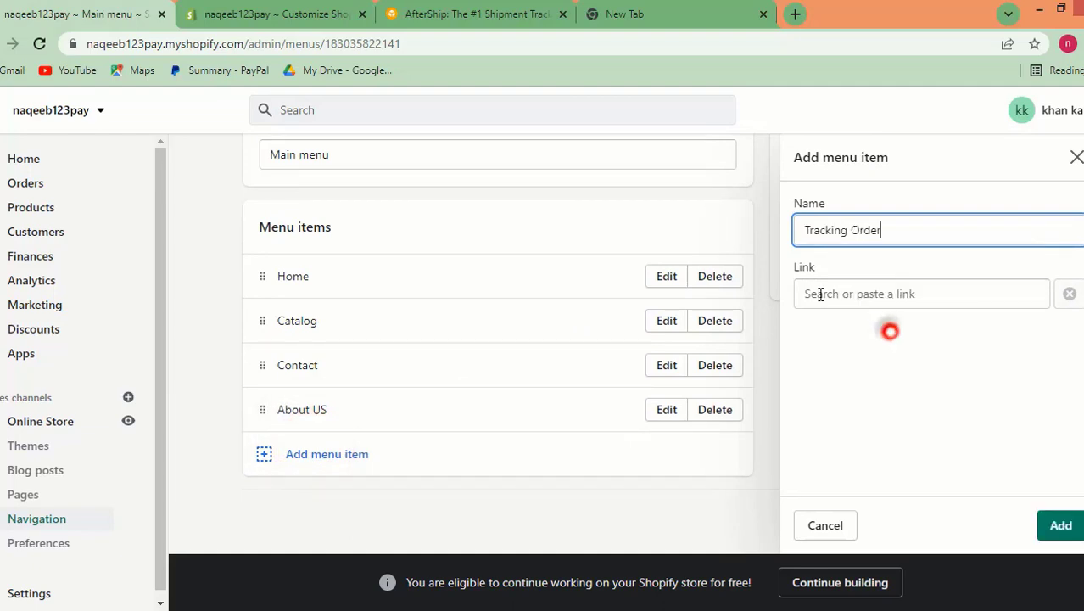
- Copy the aftership.com address from the AfterShip page and return to the new Tracking Order item's link
left_click(874, 288)
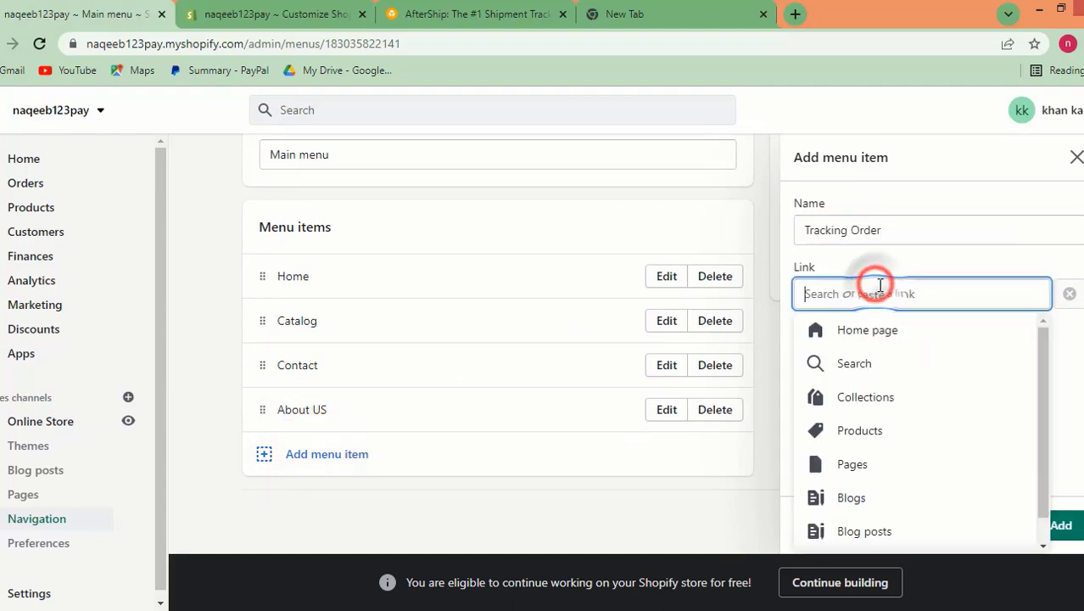
left_click(462, 13)
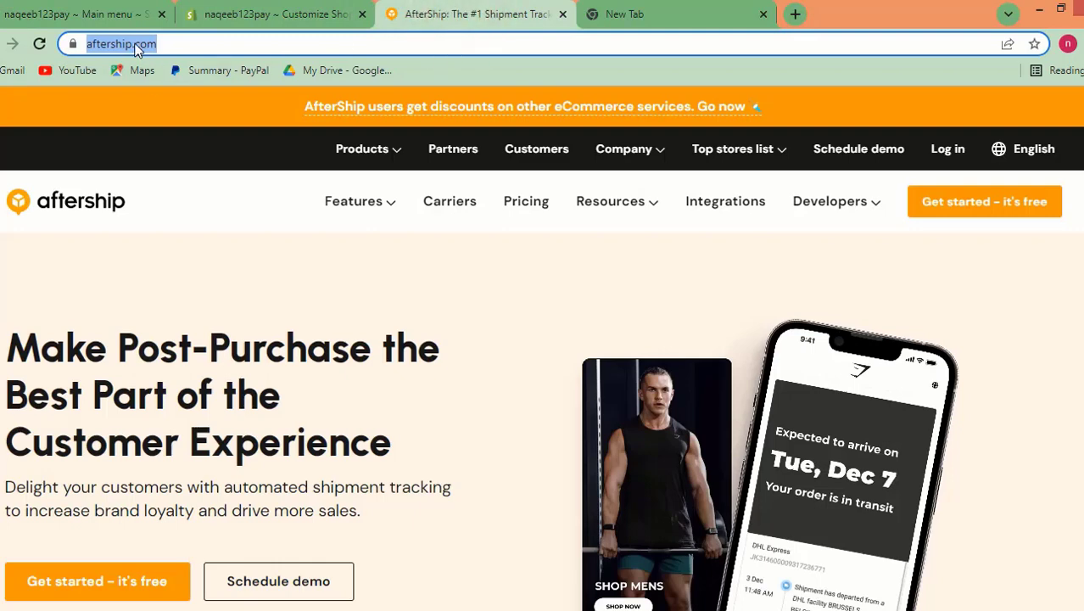
right_click(142, 48)
left_click(187, 110)
left_click(89, 8)
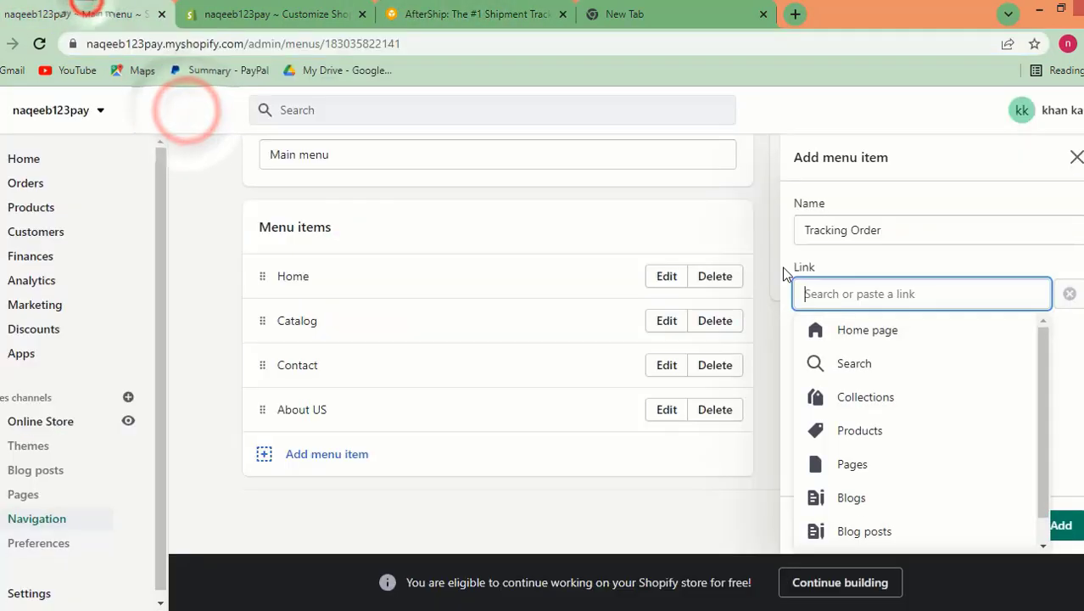
right_click(844, 292)
left_click(885, 392)
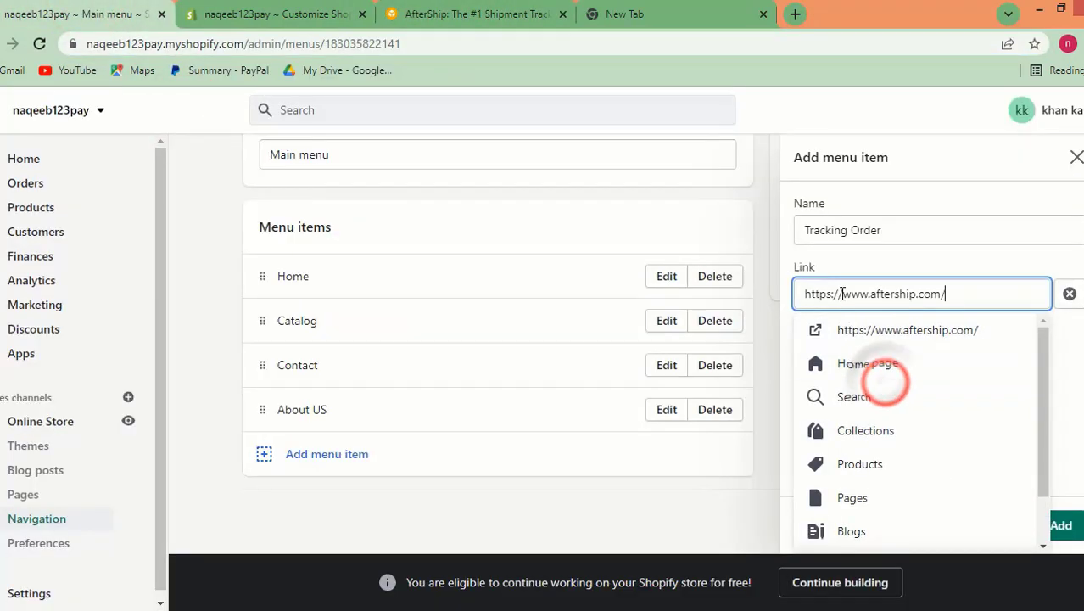
left_click(839, 293)
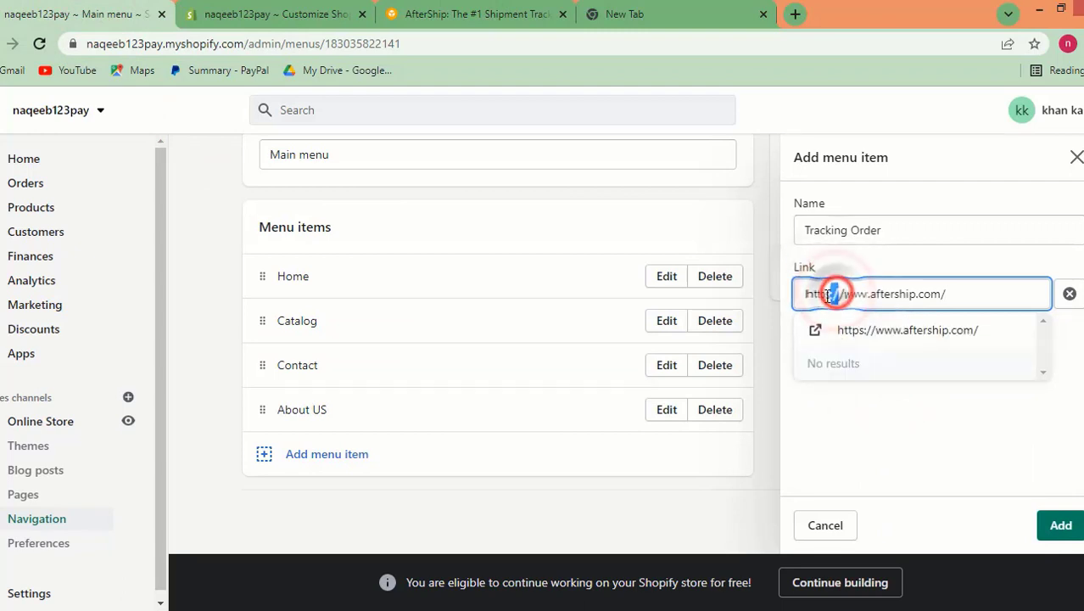
left_click_drag(838, 292, 806, 294)
key("BackSpace")
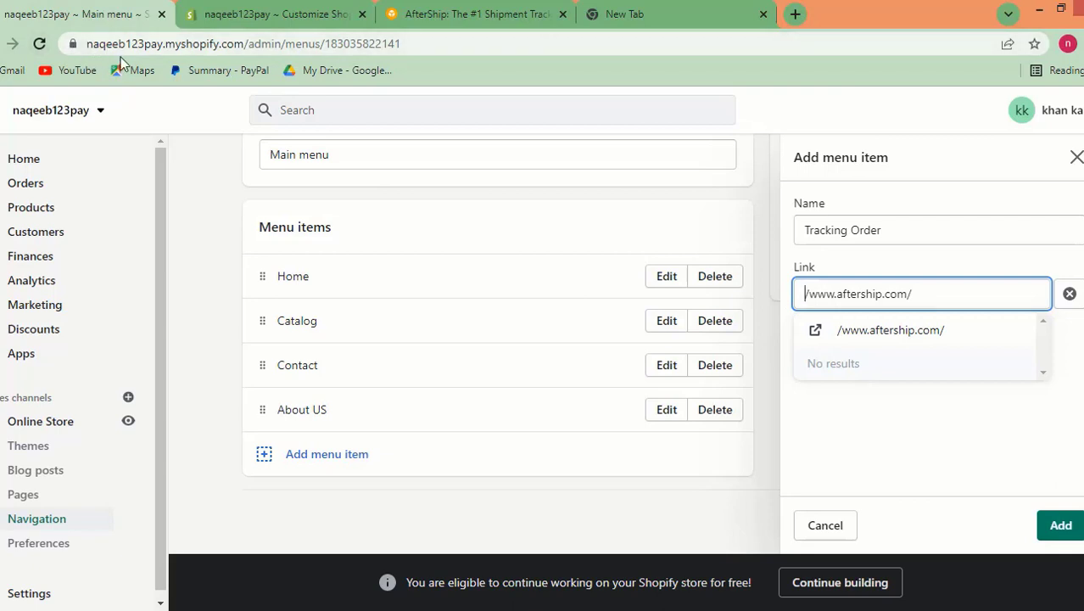
type("naqw")
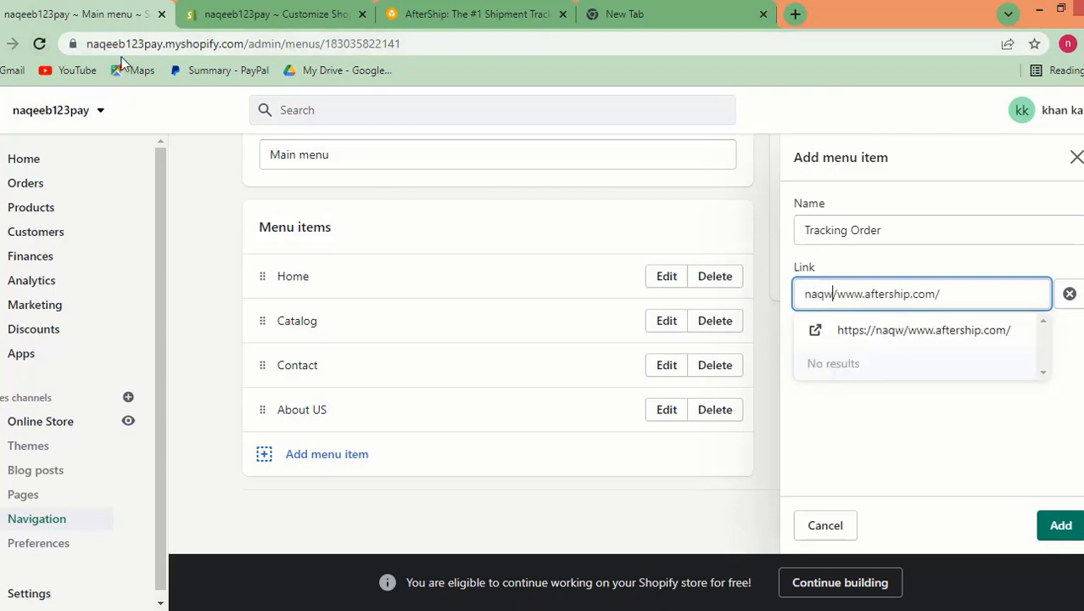
type("eeb")
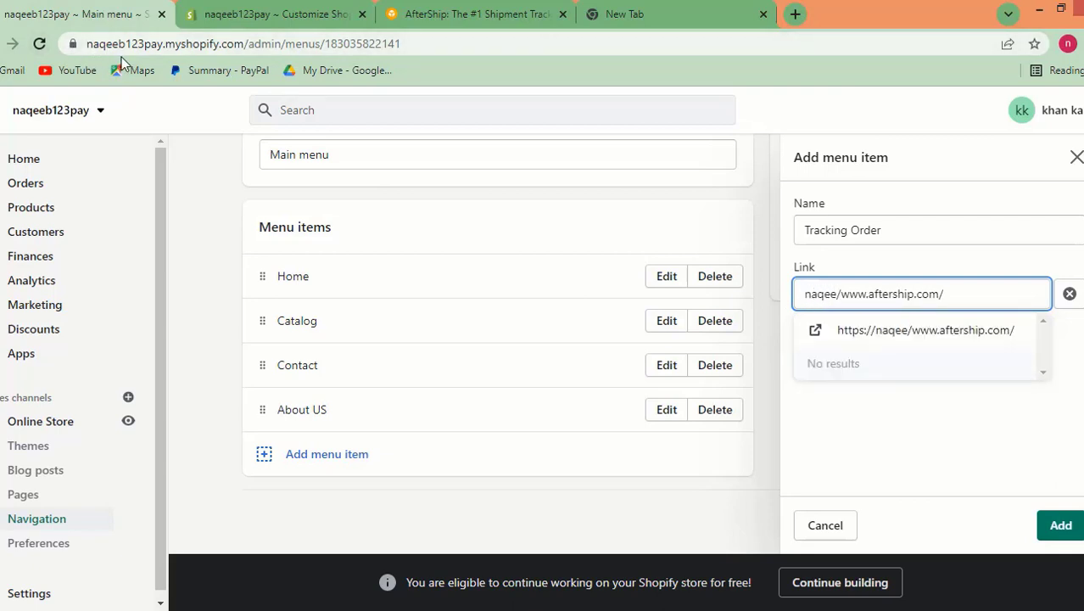
type("123")
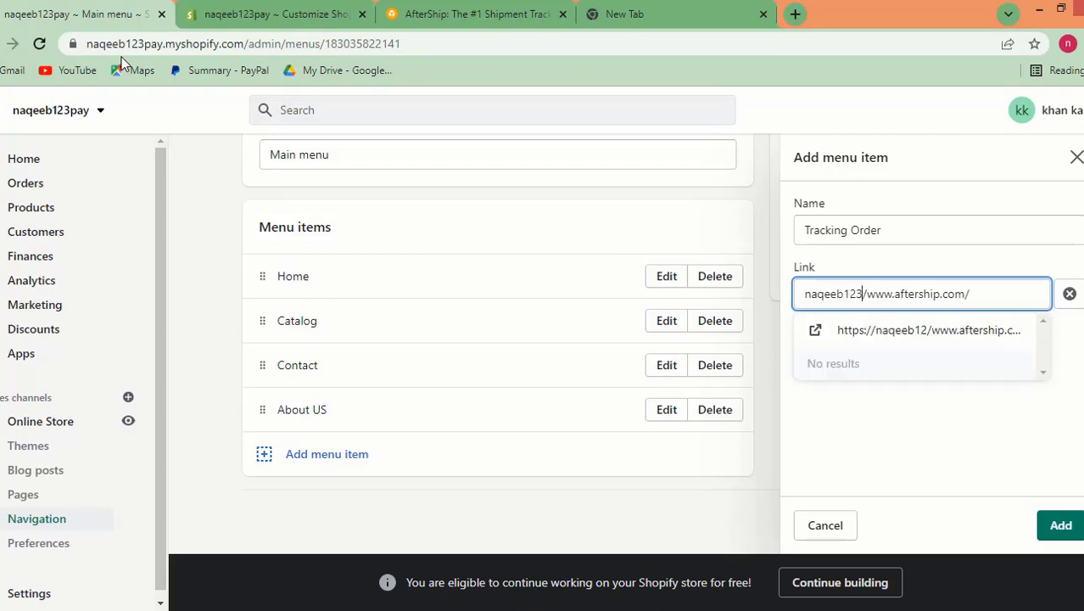
type("pa")
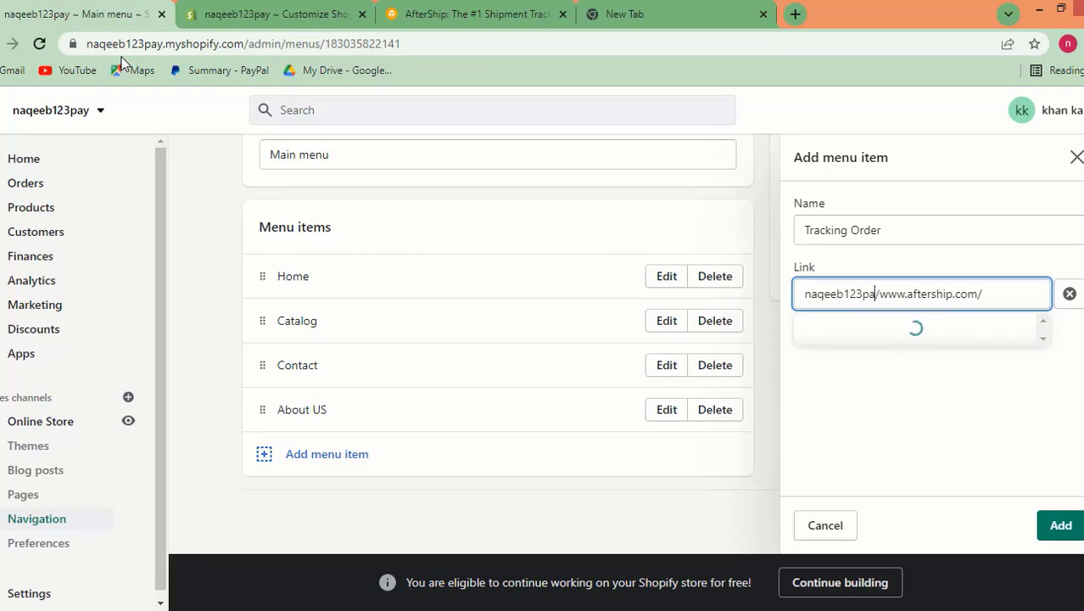
type("y")
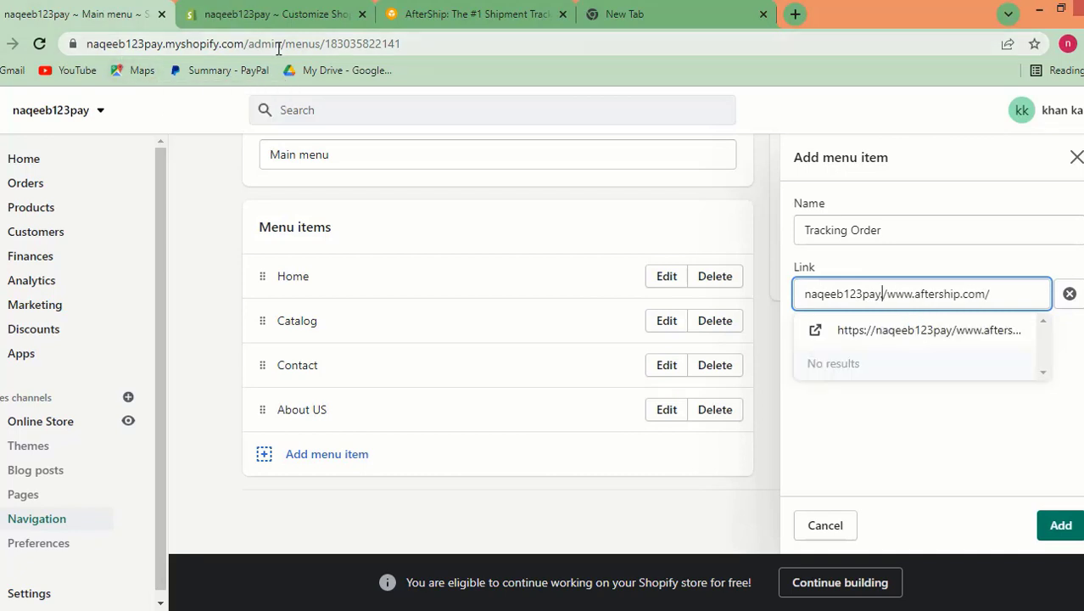
type(".mys")
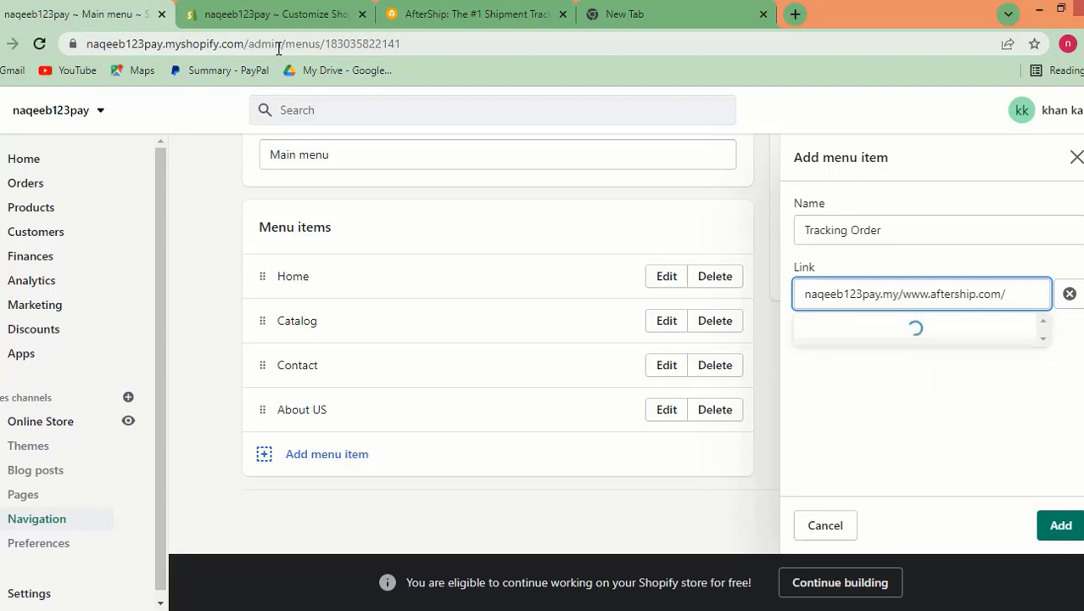
type("hopif")
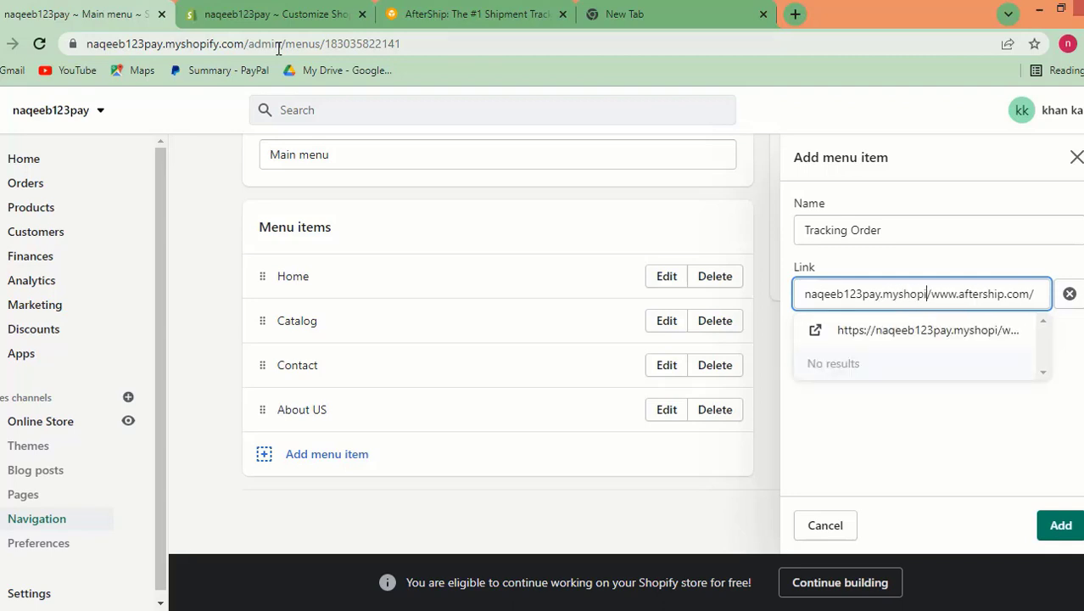
type("y.c")
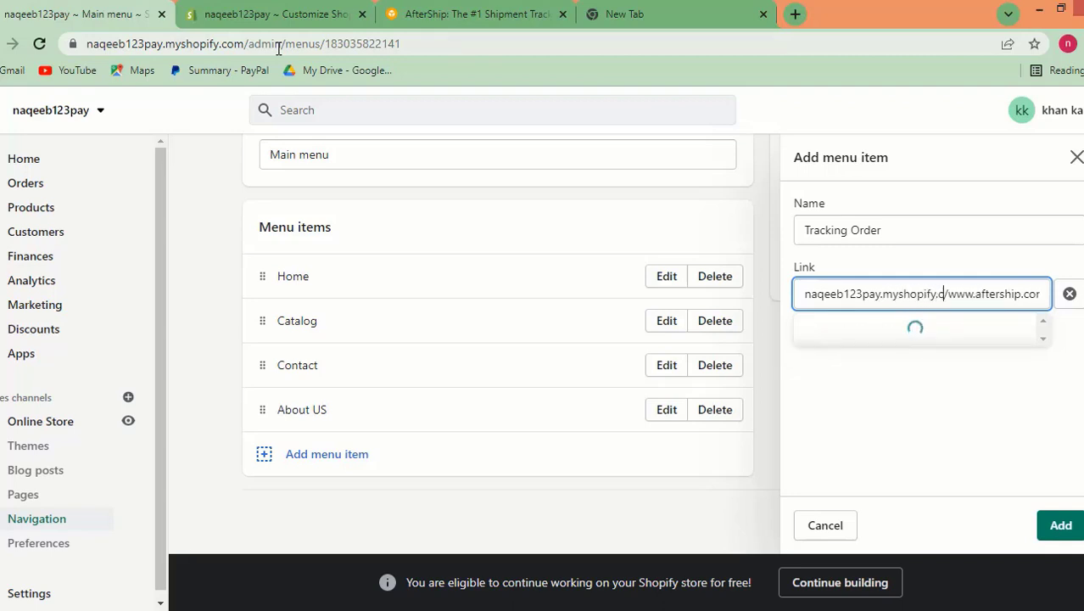
type("om")
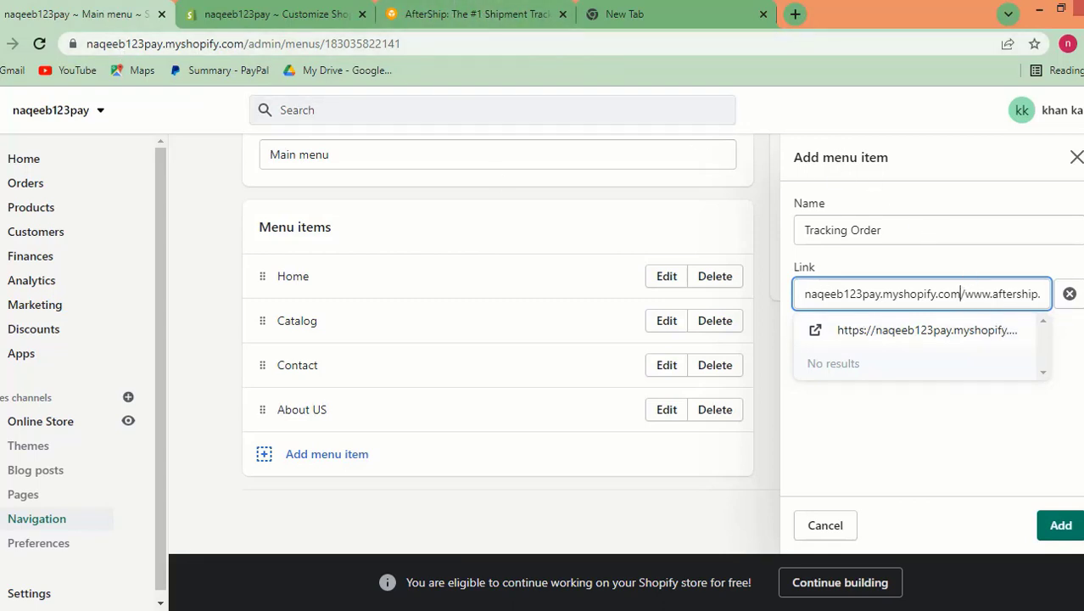
left_click(867, 333)
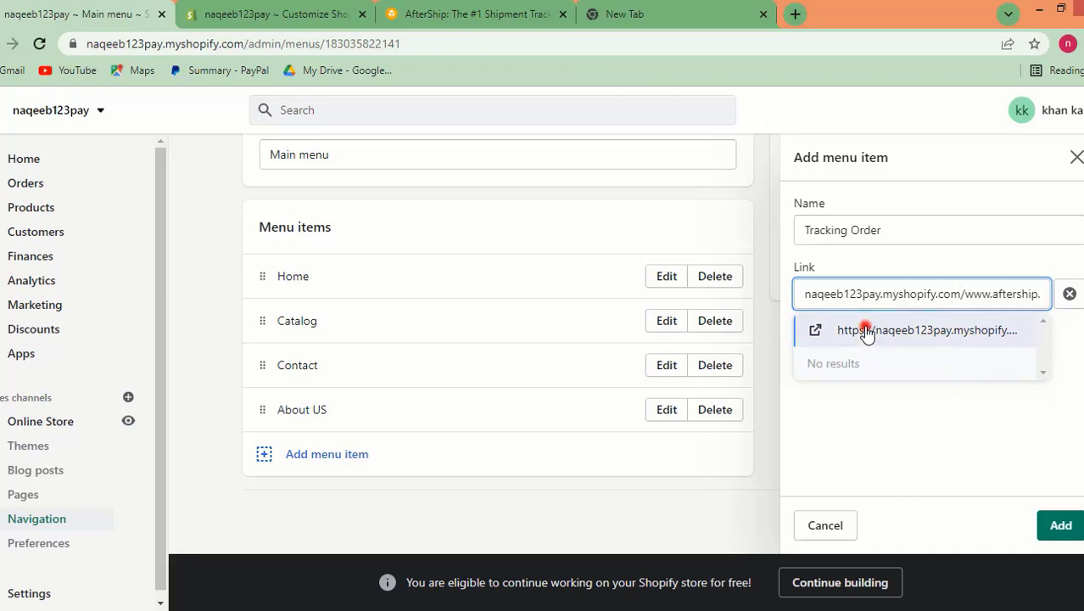
- Add the Tracking Order item to the Main menu, save the menu and review its item list
left_click(1079, 529)
scroll(500, 437, "down", 1)
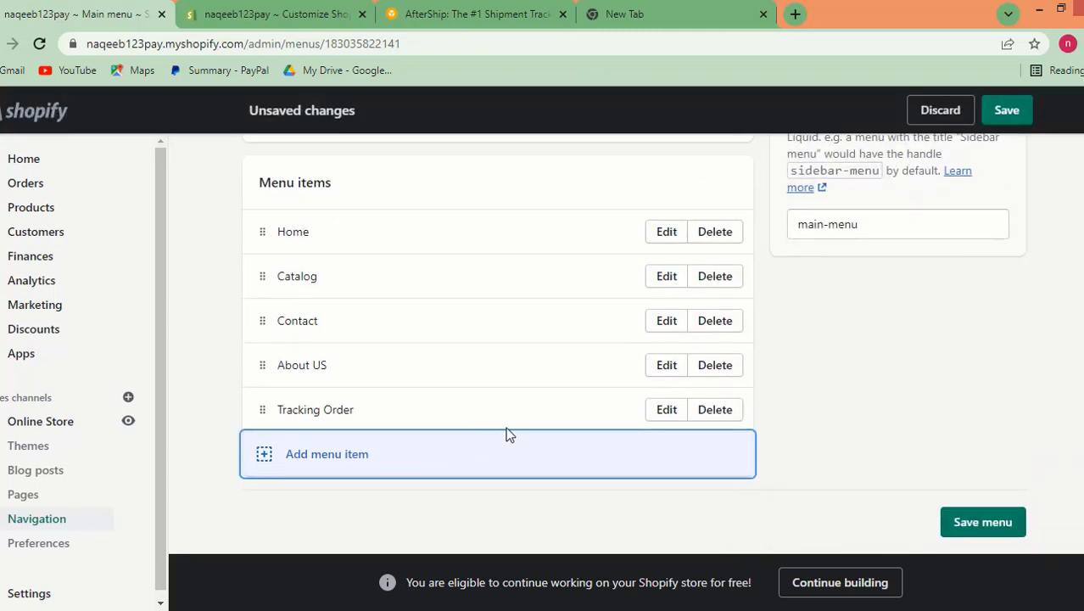
left_click(1014, 111)
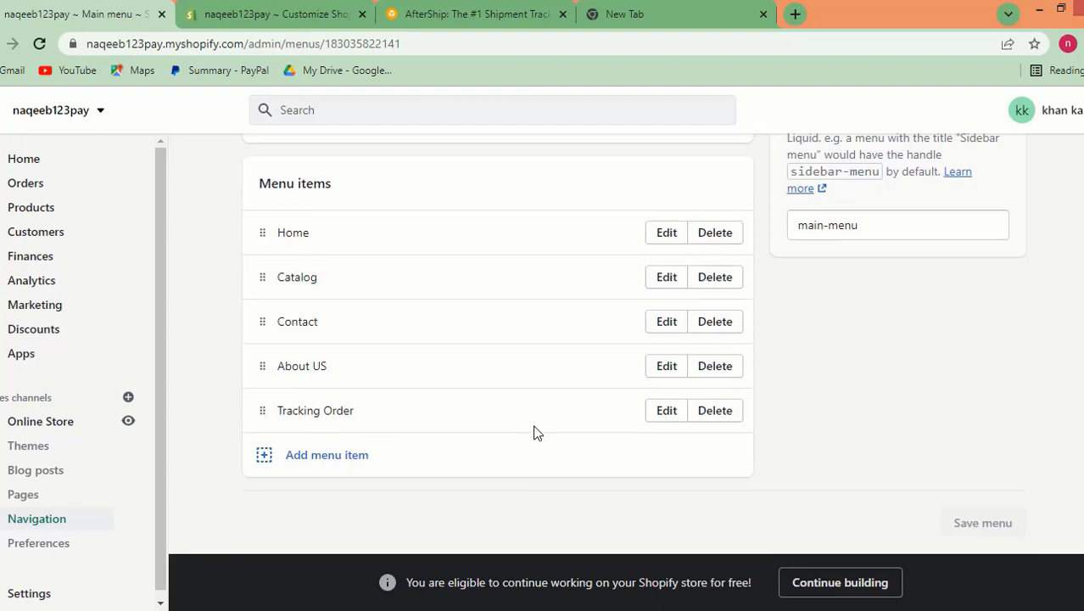
scroll(530, 407, "up", 2)
scroll(321, 406, "down", 2)
scroll(351, 177, "up", 2)
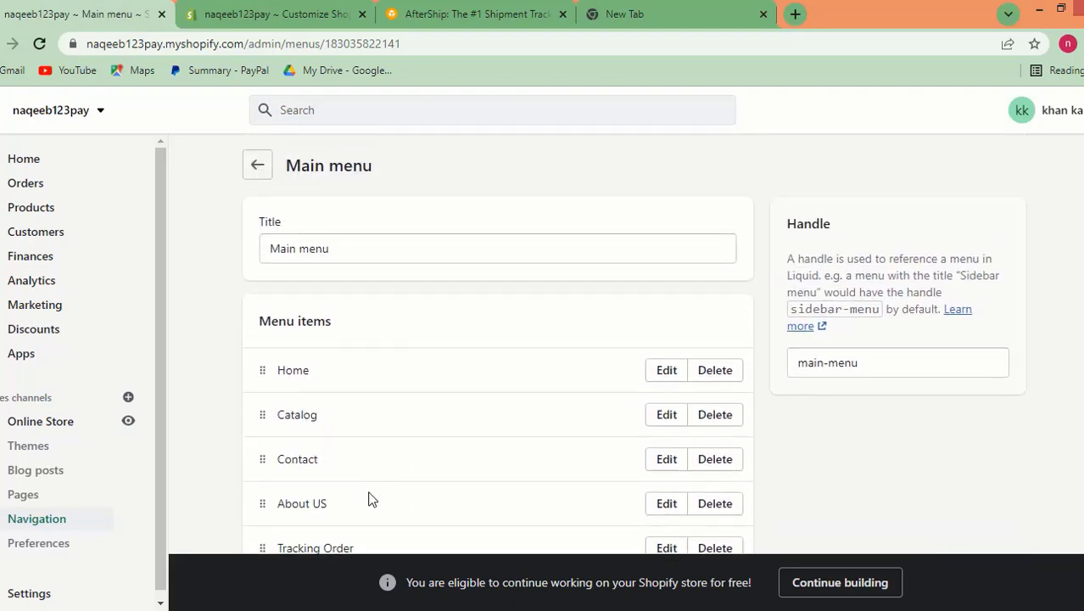
scroll(370, 499, "down", 2)
- Reload the theme editor and test the Tracking Order link in the preview's header menu
left_click(287, 4)
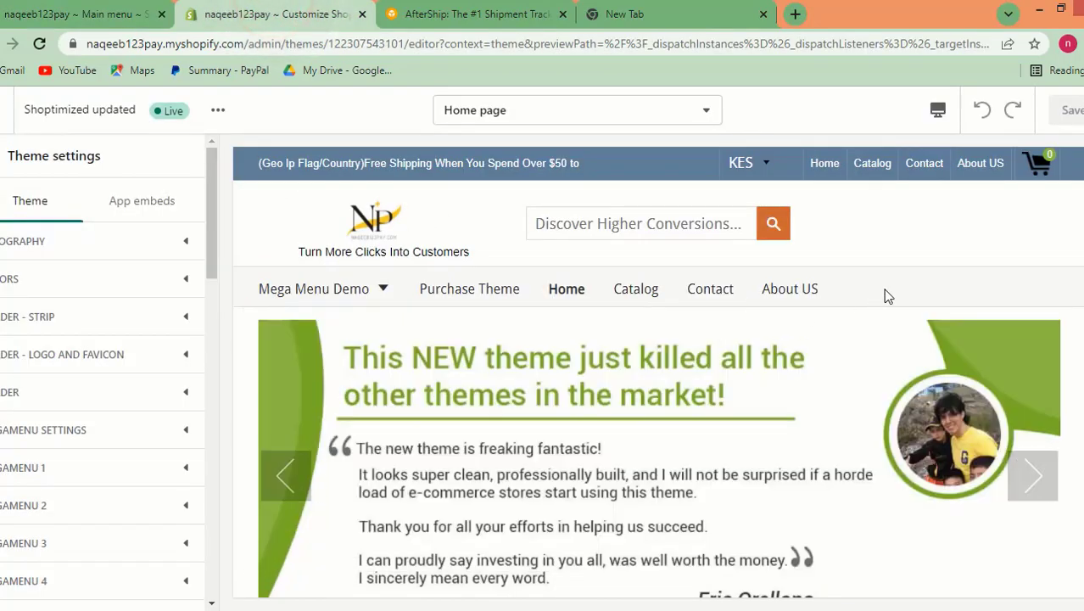
left_click(35, 44)
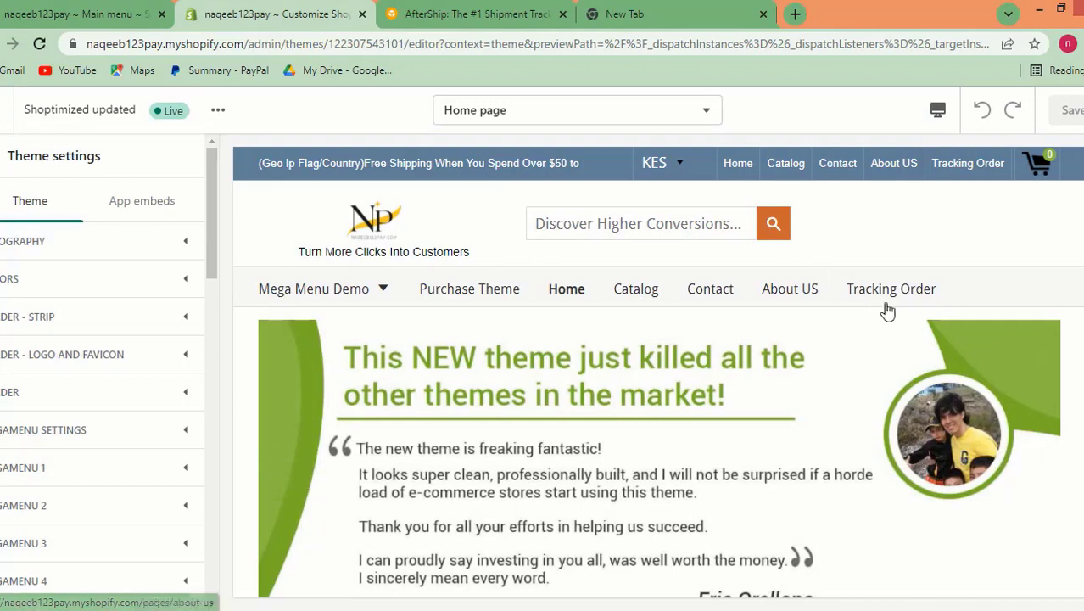
left_click(896, 293)
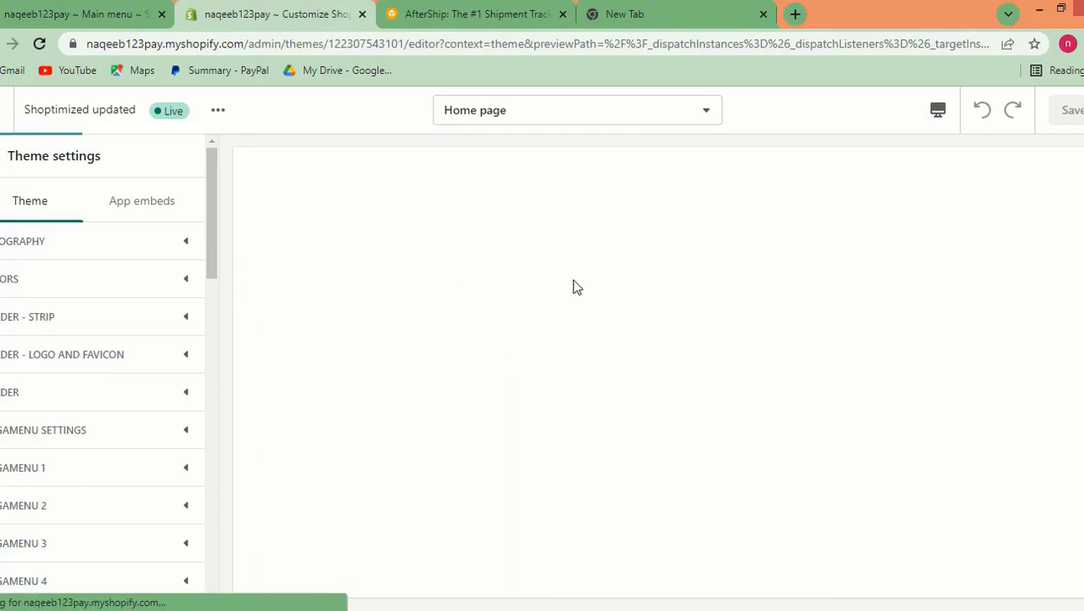
scroll(576, 287, "down", 5)
scroll(564, 305, "up", 5)
scroll(550, 407, "down", 1)
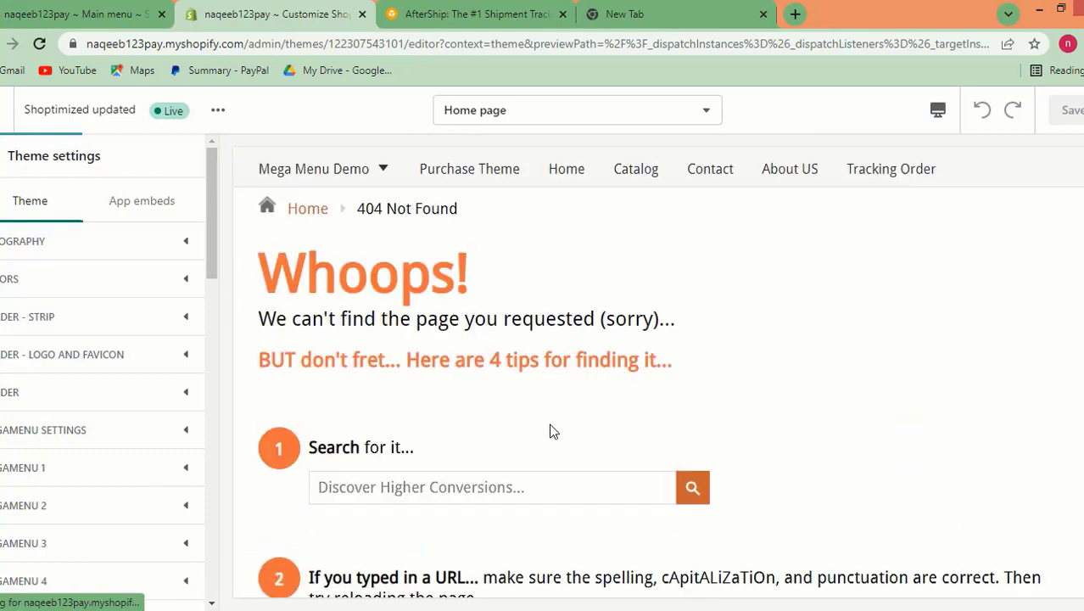
scroll(550, 431, "up", 2)
scroll(779, 357, "down", 3)
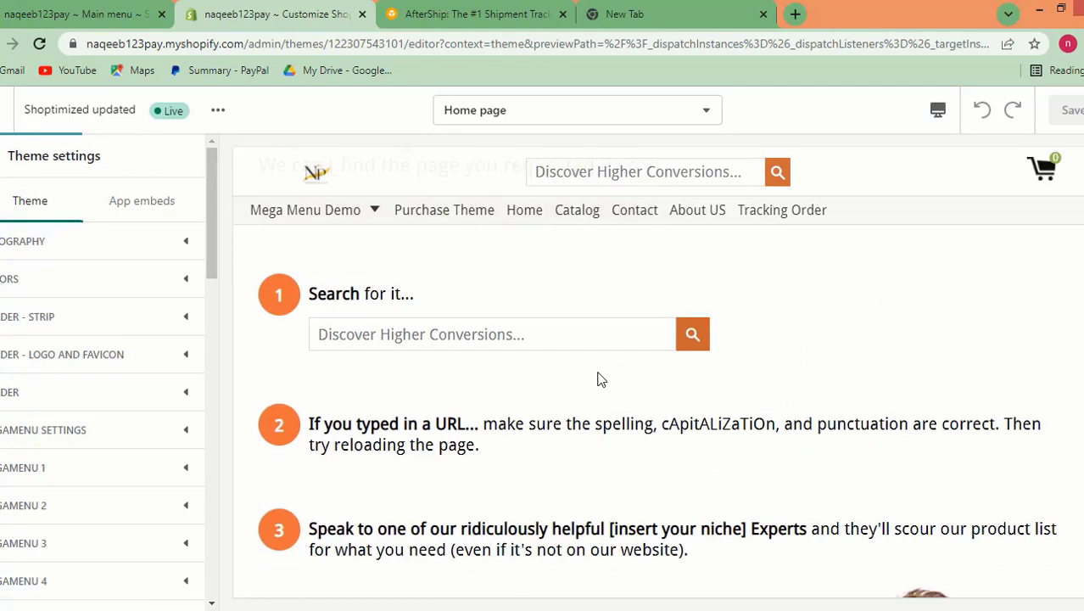
left_click(741, 425)
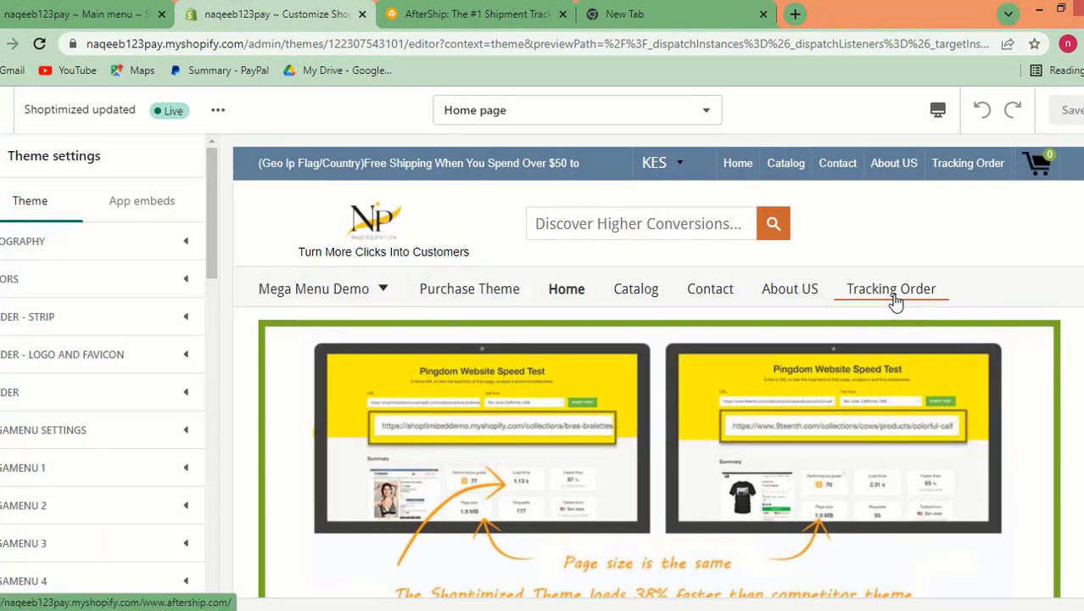
- Examine the home page preview's header menu, slideshow and promotional banners, including the Mega Menu Demo entries
scroll(439, 459, "down", 2)
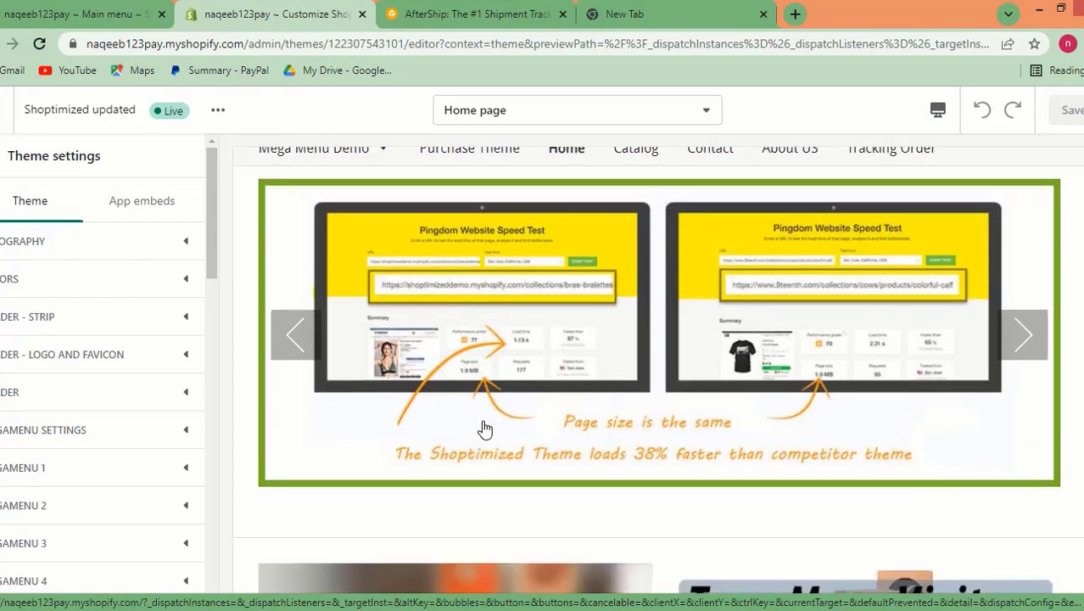
scroll(556, 427, "up", 2)
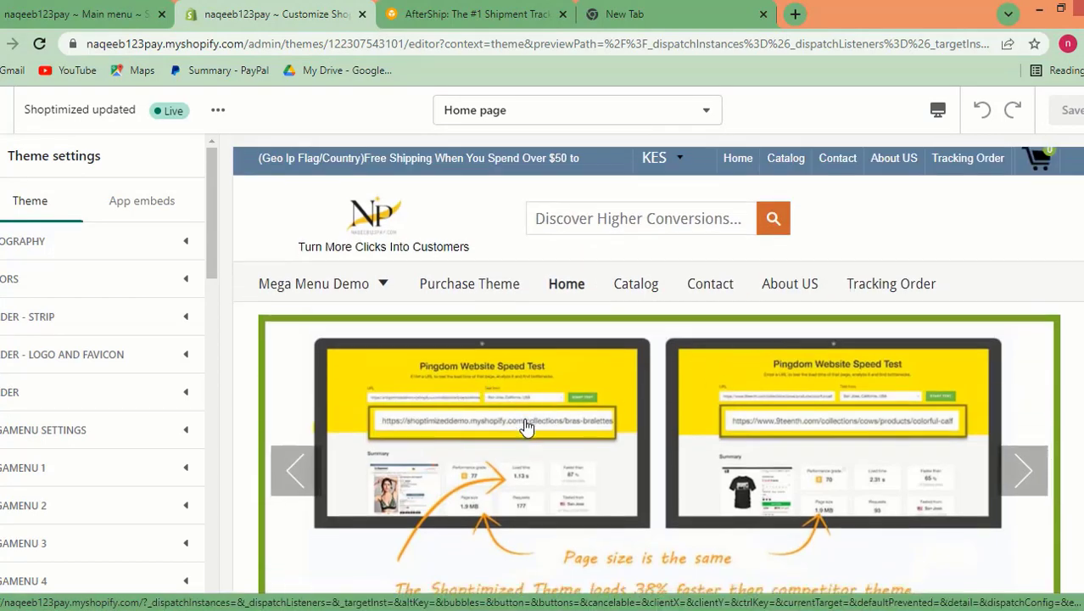
scroll(509, 416, "down", 4)
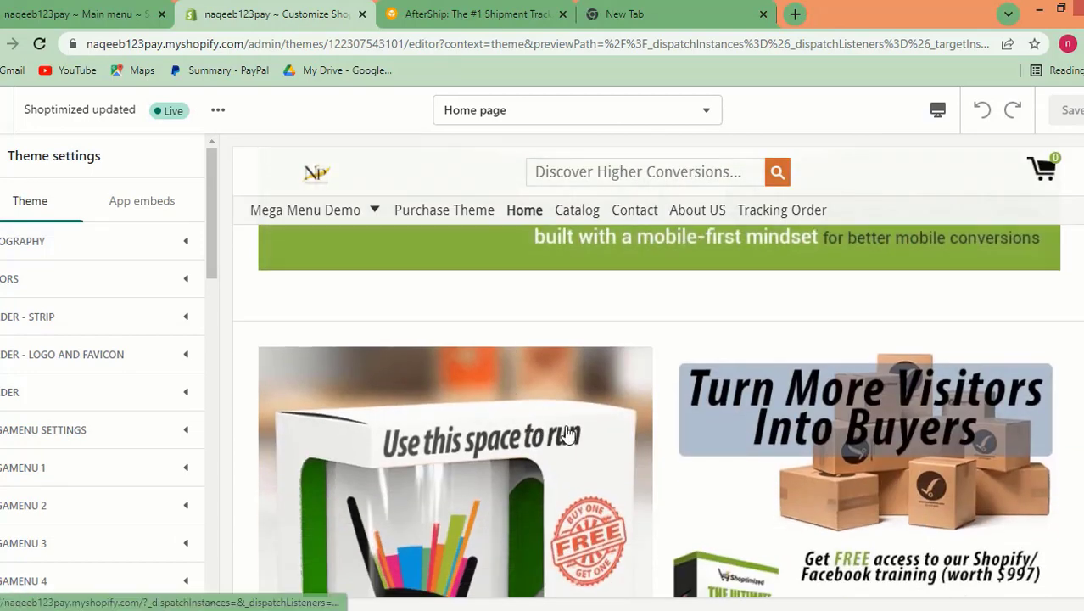
scroll(605, 422, "up", 5)
scroll(747, 450, "down", 4)
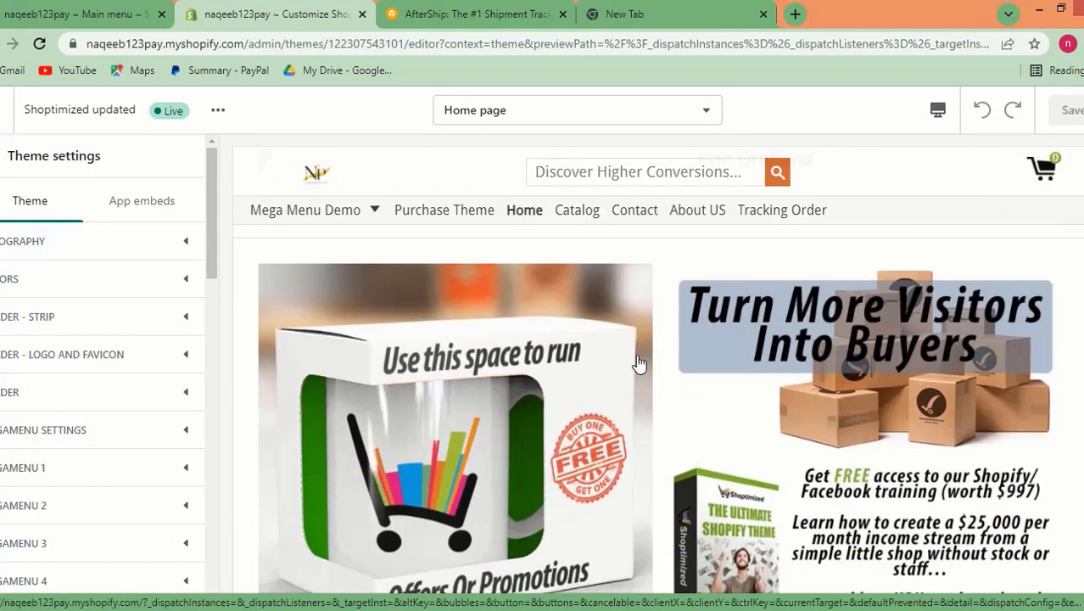
scroll(639, 364, "up", 5)
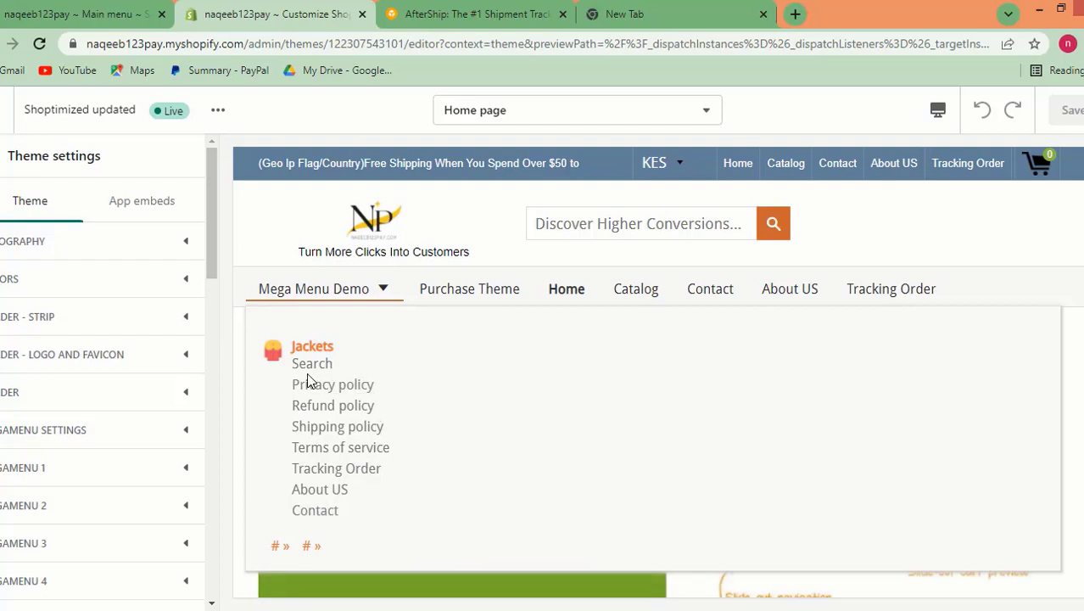
- Open the Typography theme settings and examine the general and quickview font options and the other setting groups
left_click(133, 238)
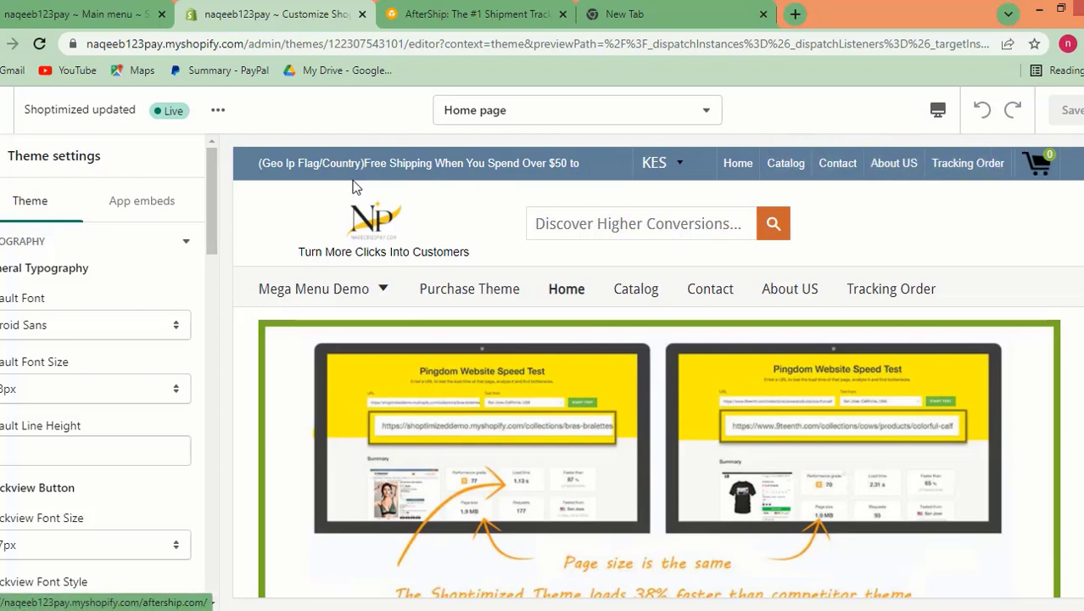
scroll(104, 301, "down", 2)
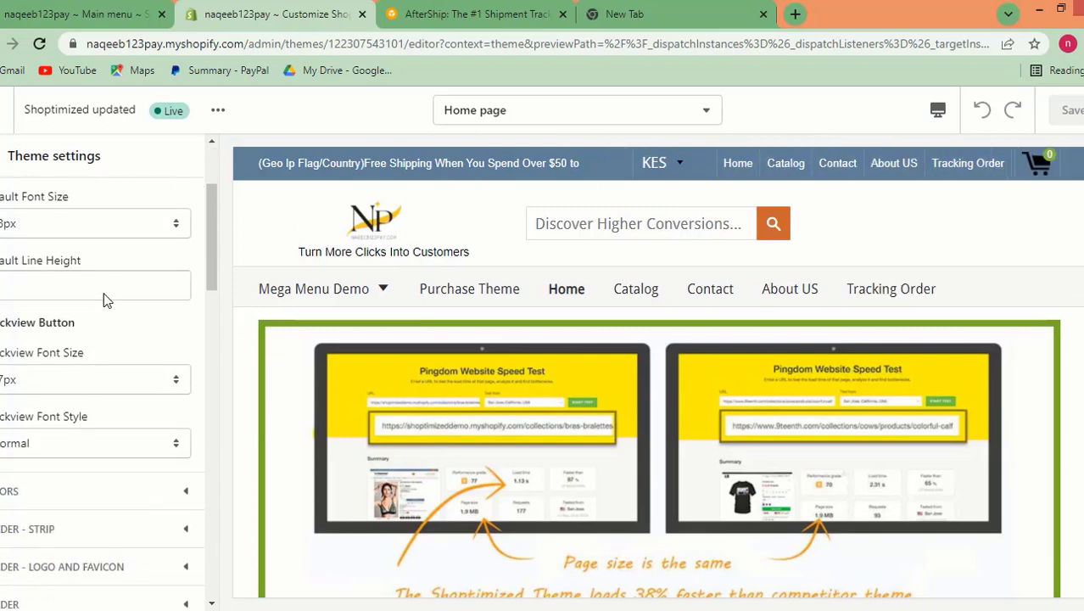
scroll(60, 351, "up", 1)
scroll(121, 376, "down", 5)
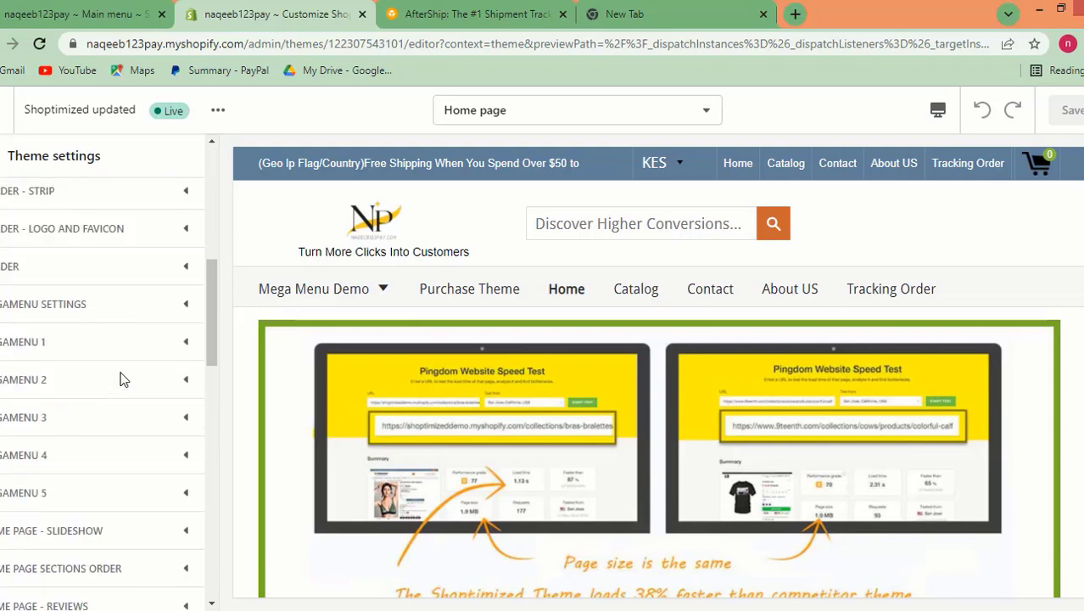
scroll(121, 376, "up", 3)
scroll(98, 411, "down", 1)
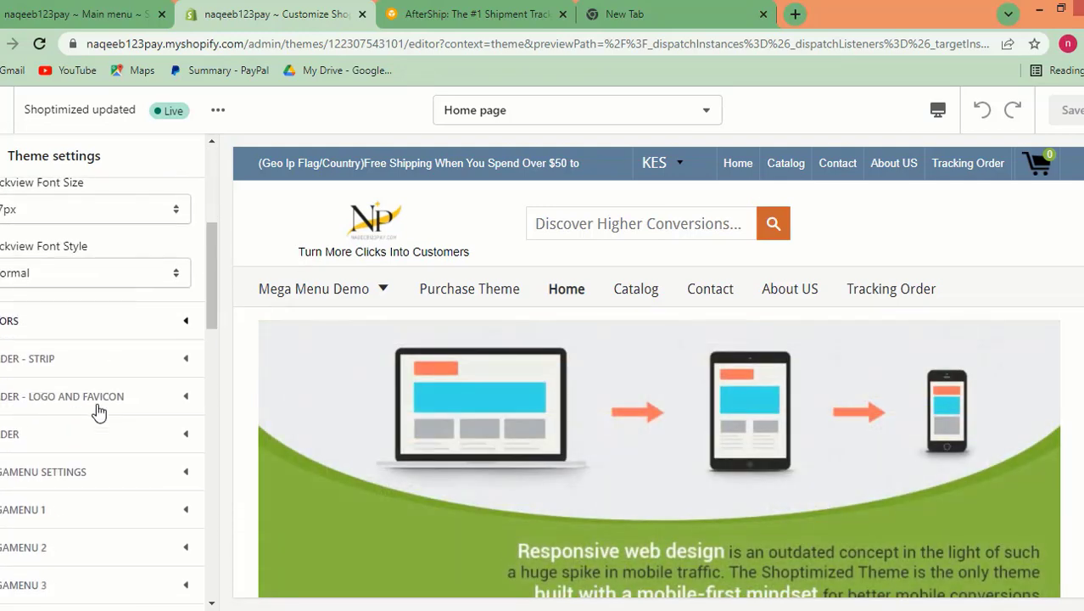
- Open the Header - Strip theme settings and examine their background, link and cart button color options
left_click(127, 358)
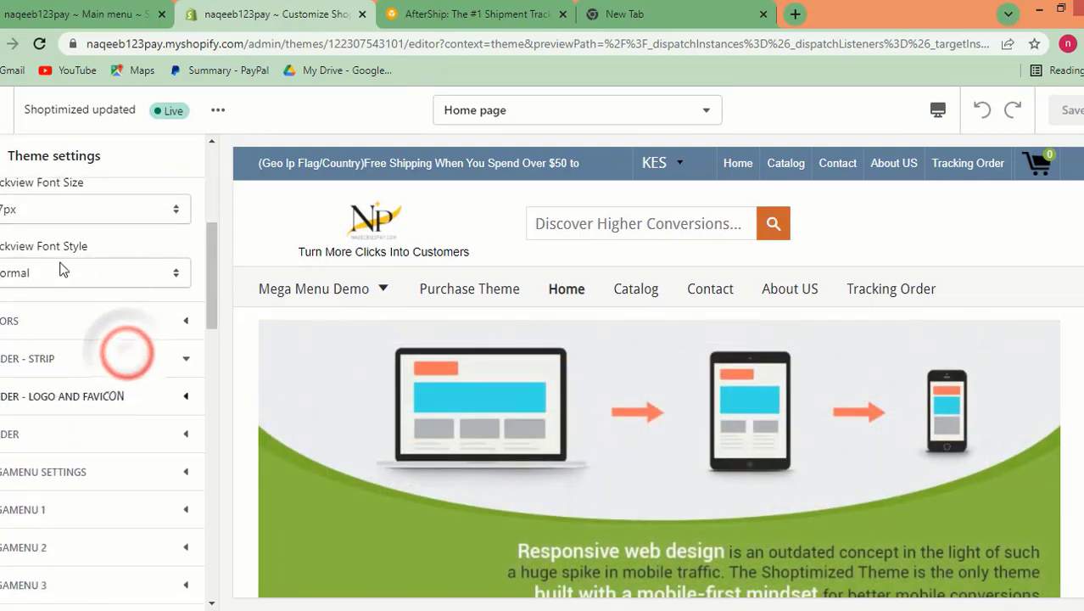
scroll(39, 238, "up", 4)
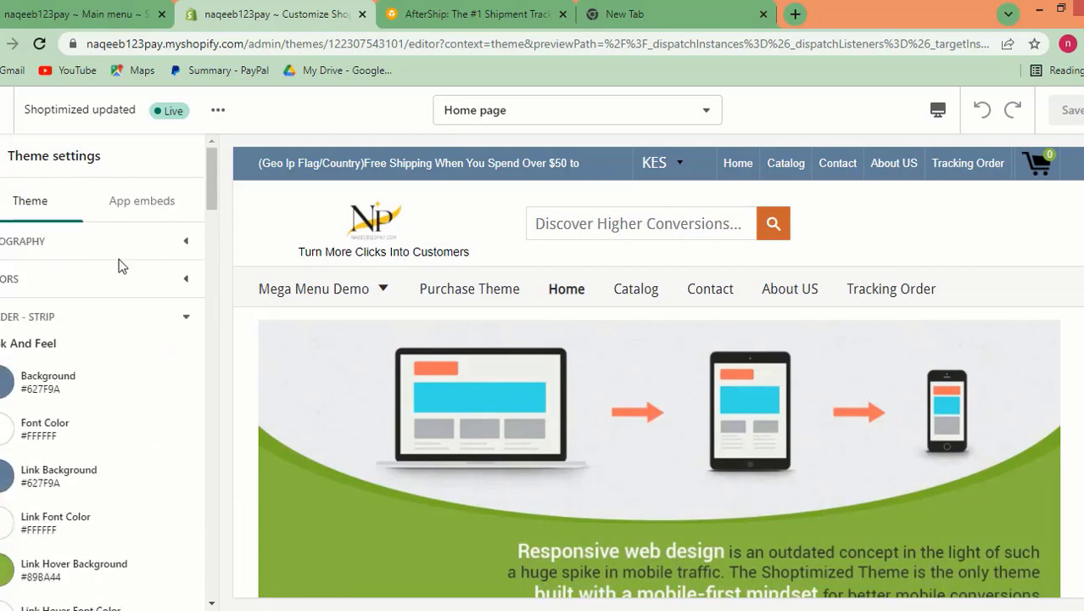
scroll(190, 363, "down", 2)
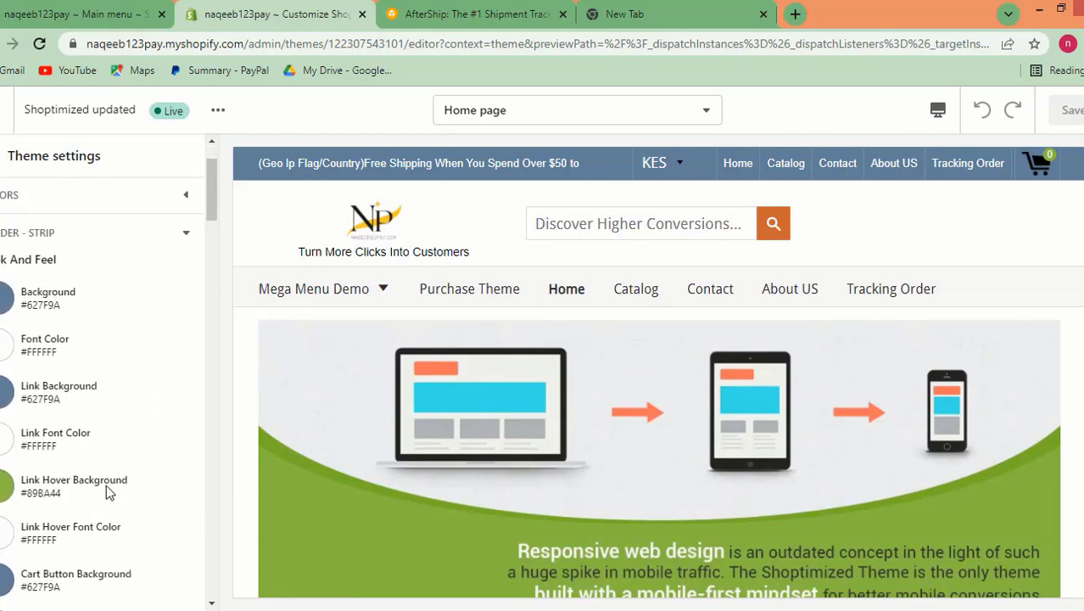
scroll(249, 371, "down", 5)
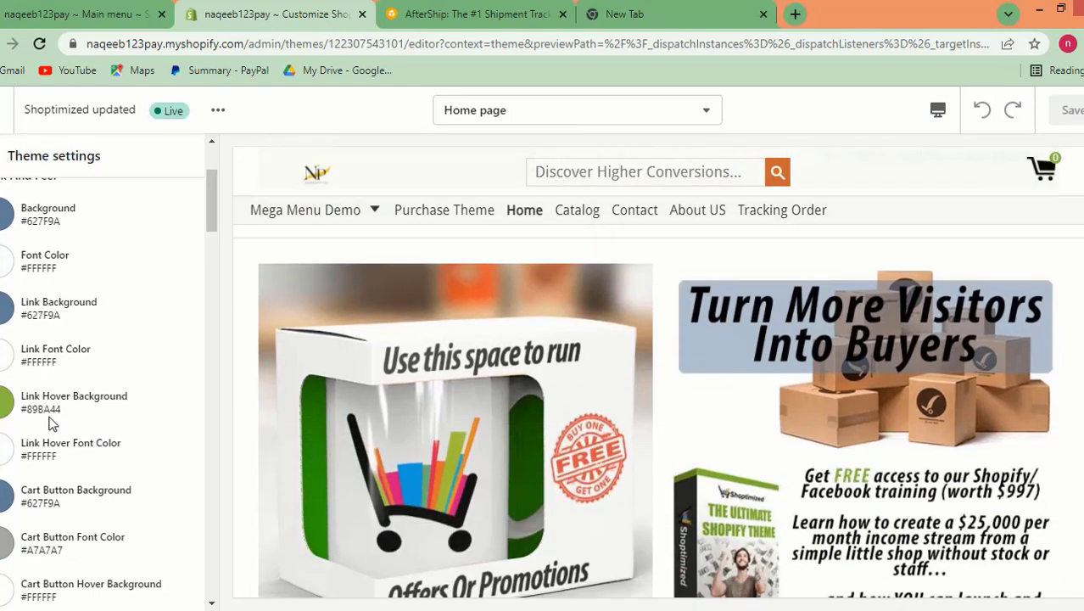
- Examine the Header - Strip font options and the color and white cart icon image settings
scroll(50, 422, "down", 3)
scroll(17, 383, "down", 3)
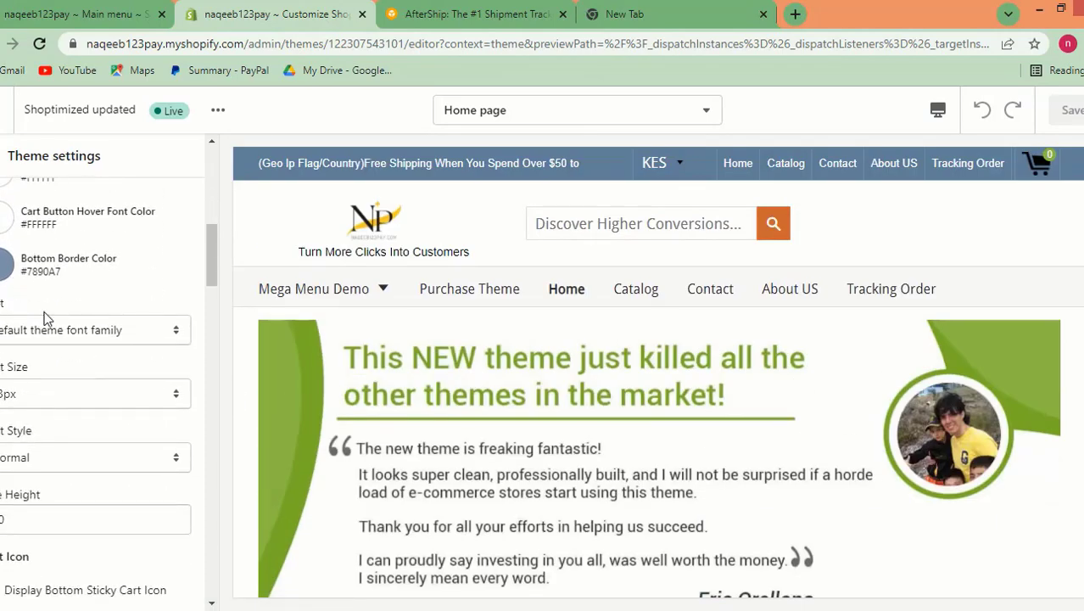
scroll(47, 318, "down", 1)
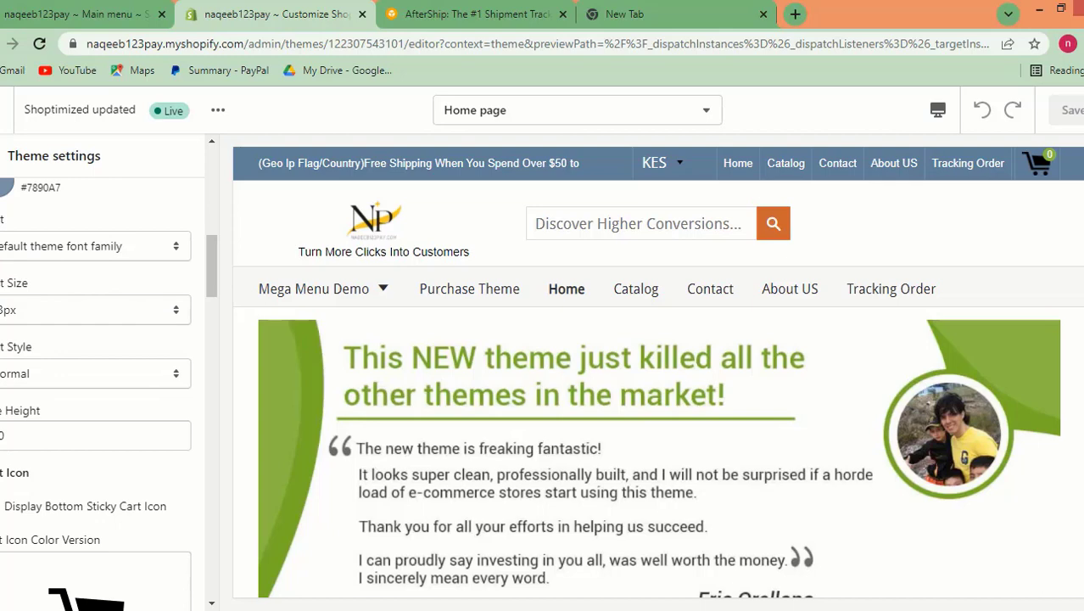
left_click(153, 255)
left_click(173, 194)
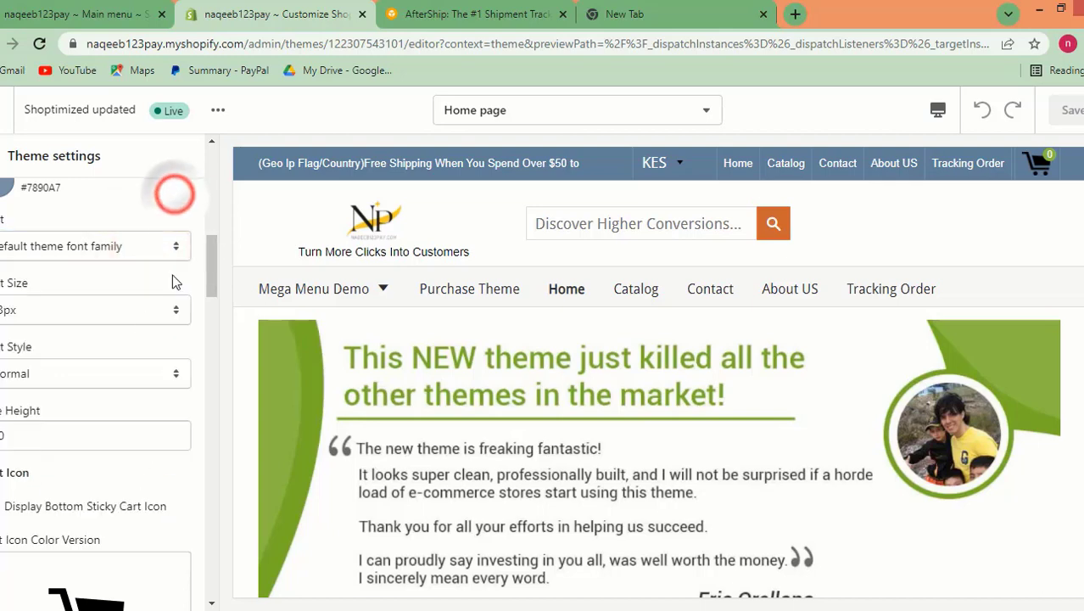
scroll(125, 281, "down", 3)
scroll(140, 326, "up", 1)
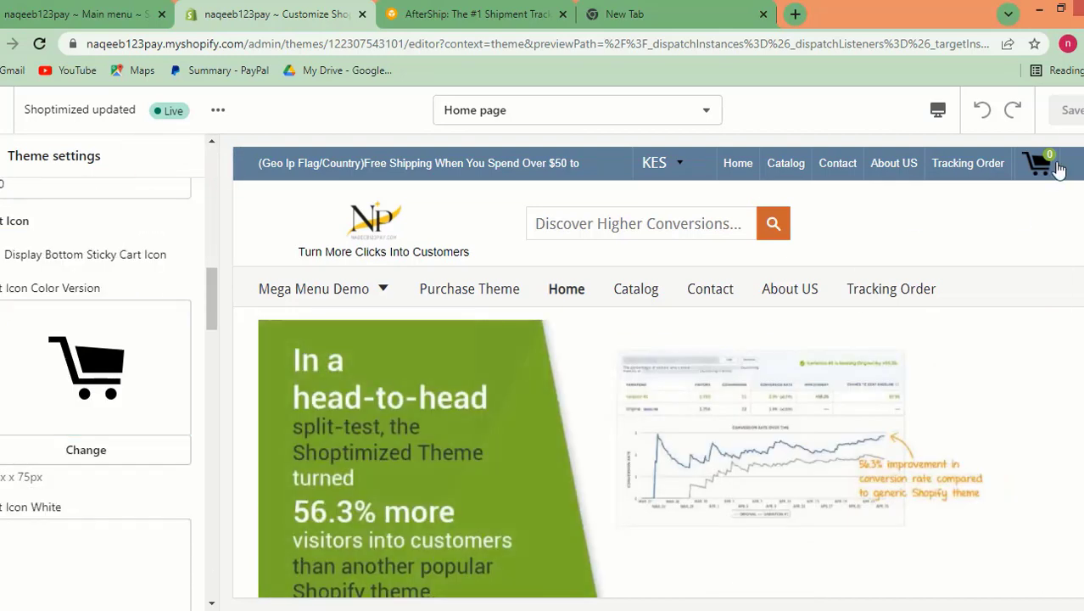
scroll(108, 316, "down", 3)
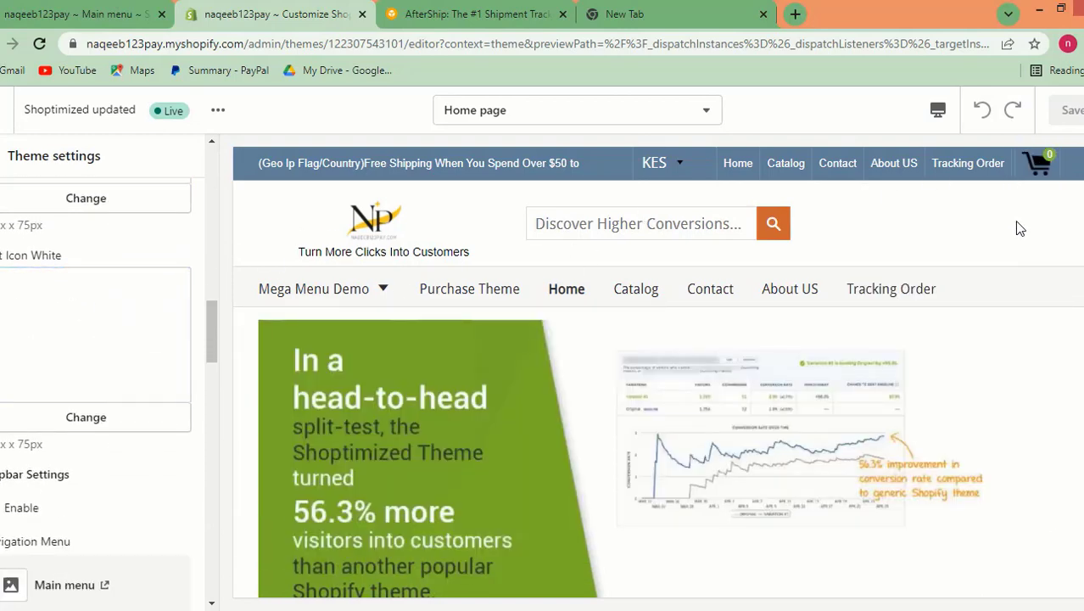
scroll(96, 346, "down", 1)
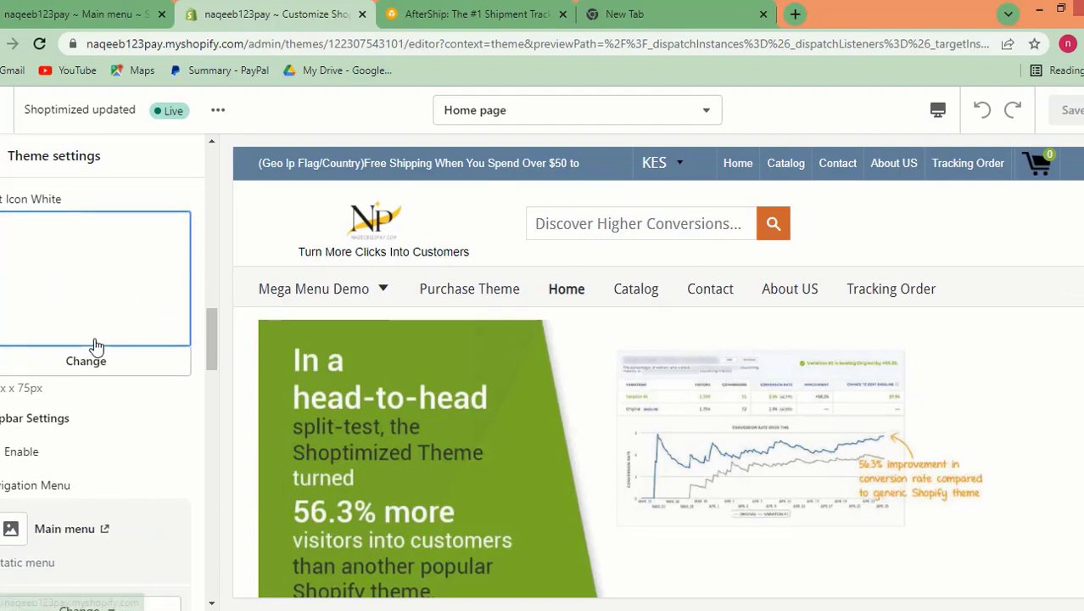
scroll(95, 346, "down", 3)
scroll(102, 332, "up", 4)
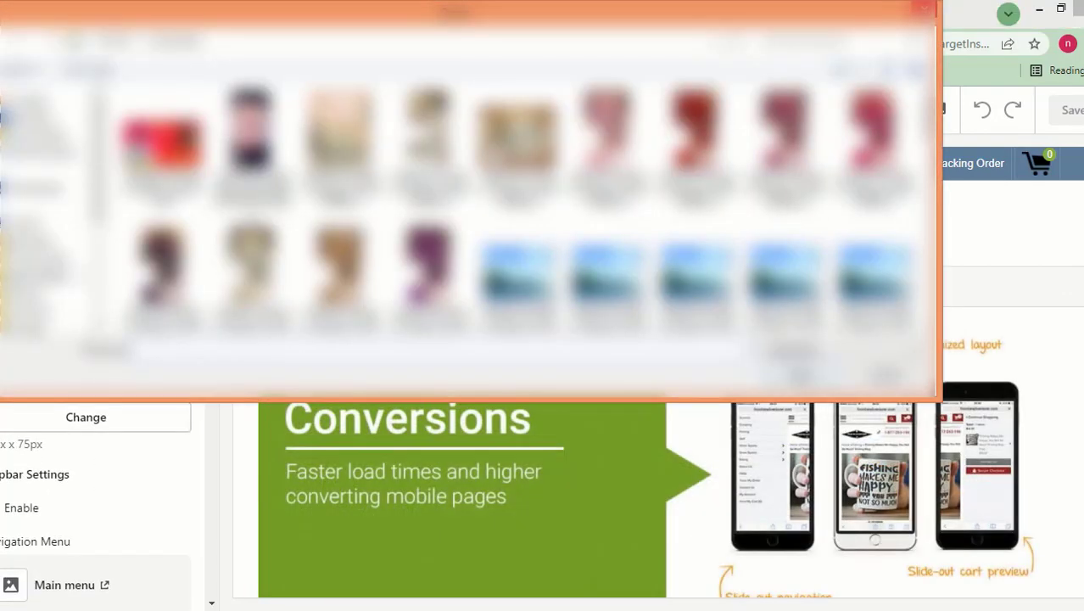
left_click(925, 7)
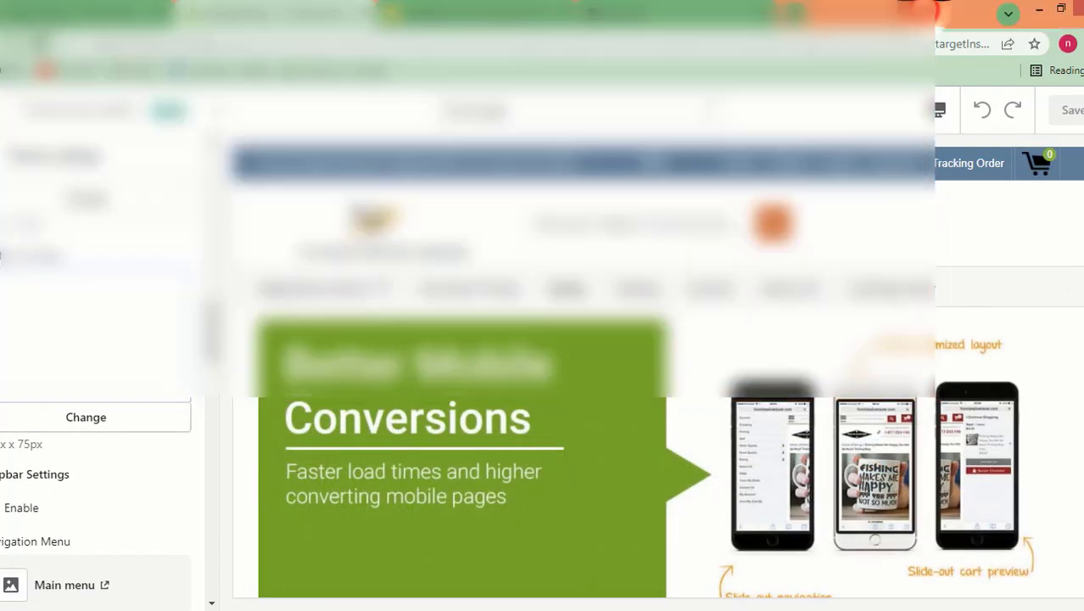
- Toggle the Topbar's Enable option off, check the home page preview, and restore the option
scroll(27, 448, "down", 3)
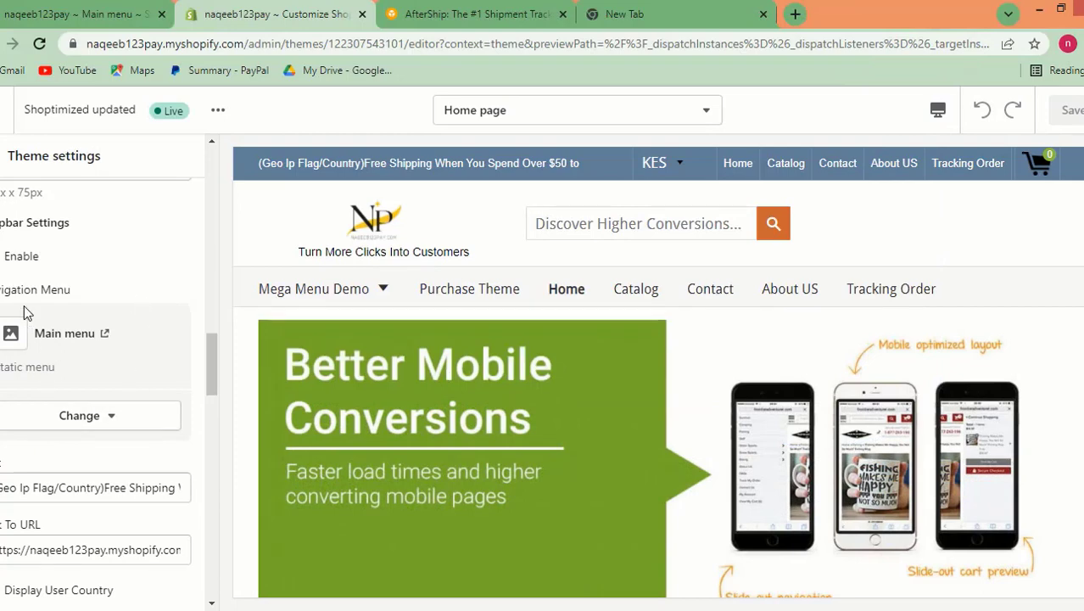
left_click(1, 254)
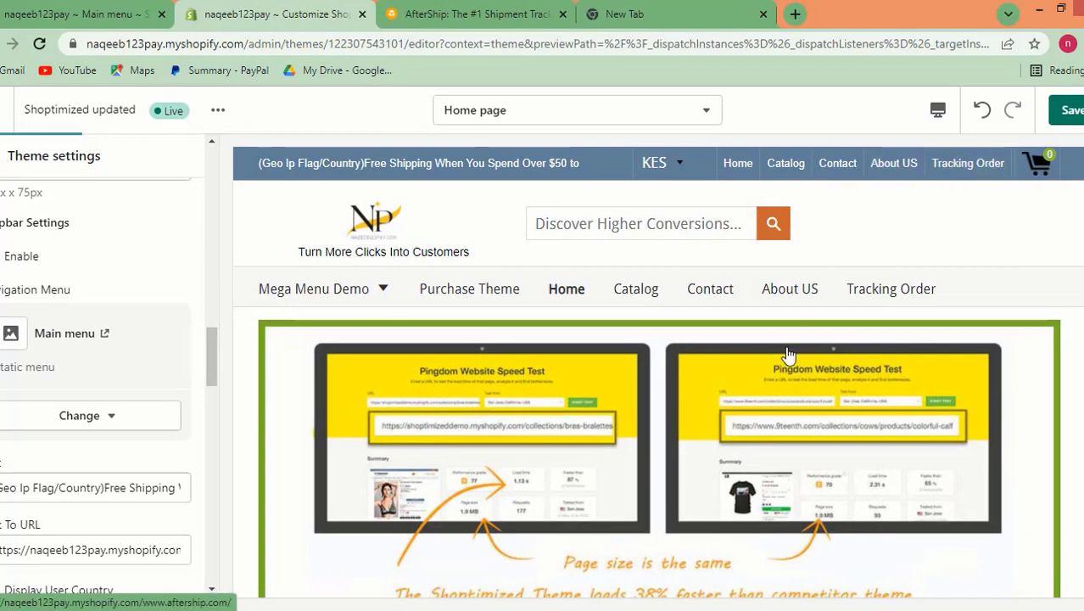
scroll(780, 368, "down", 10)
scroll(780, 368, "up", 10)
scroll(779, 361, "up", 2)
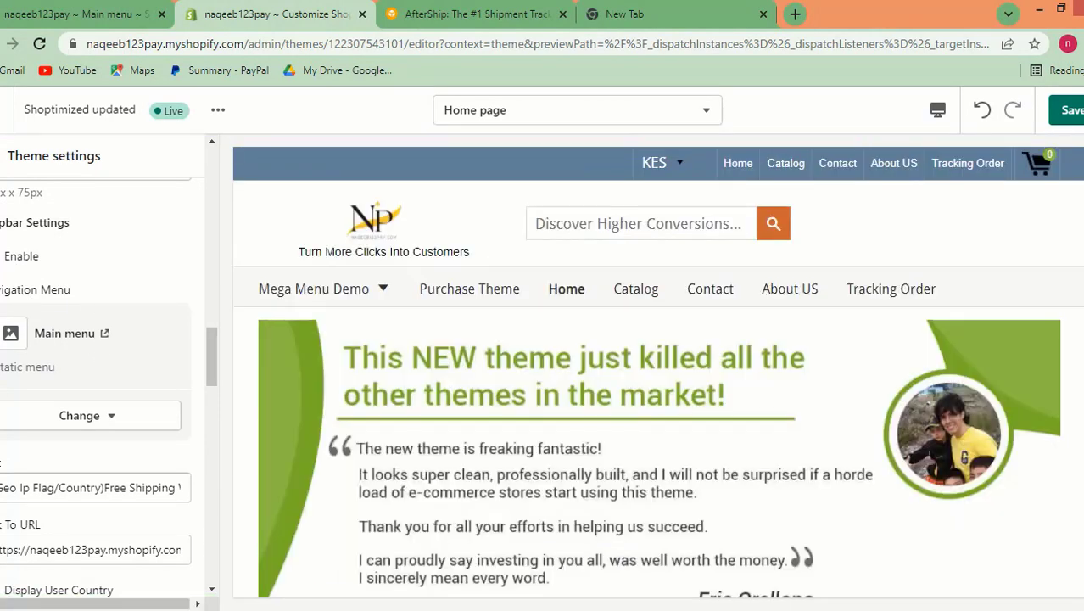
left_click(17, 255)
- Examine the Topbar's text, link URL, Display User Country and bottom border settings, including the border width choices
scroll(48, 346, "down", 5)
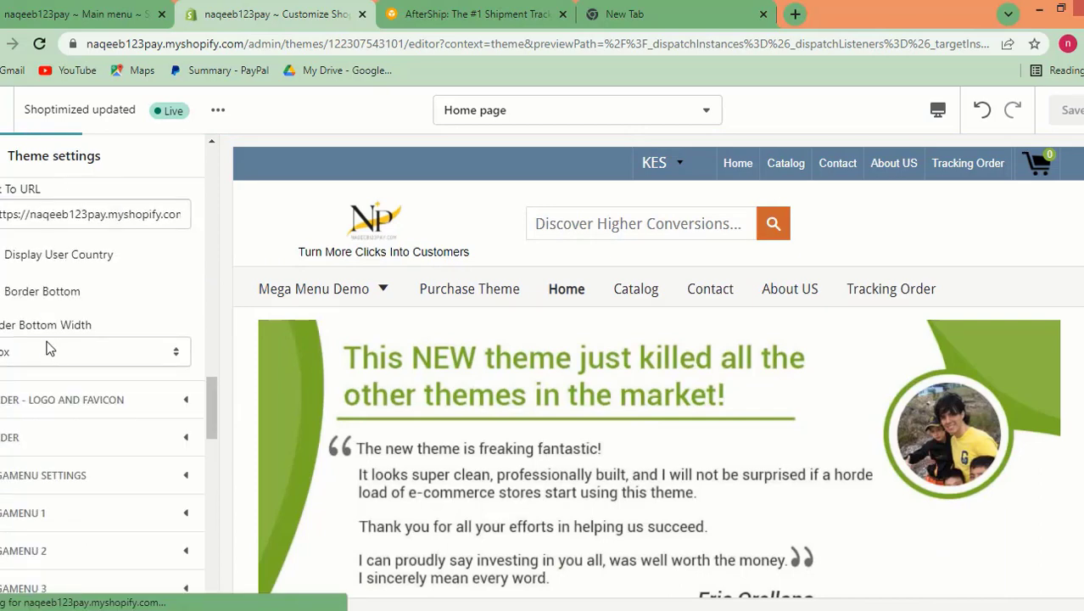
scroll(53, 346, "up", 7)
scroll(119, 356, "down", 5)
scroll(133, 369, "up", 1)
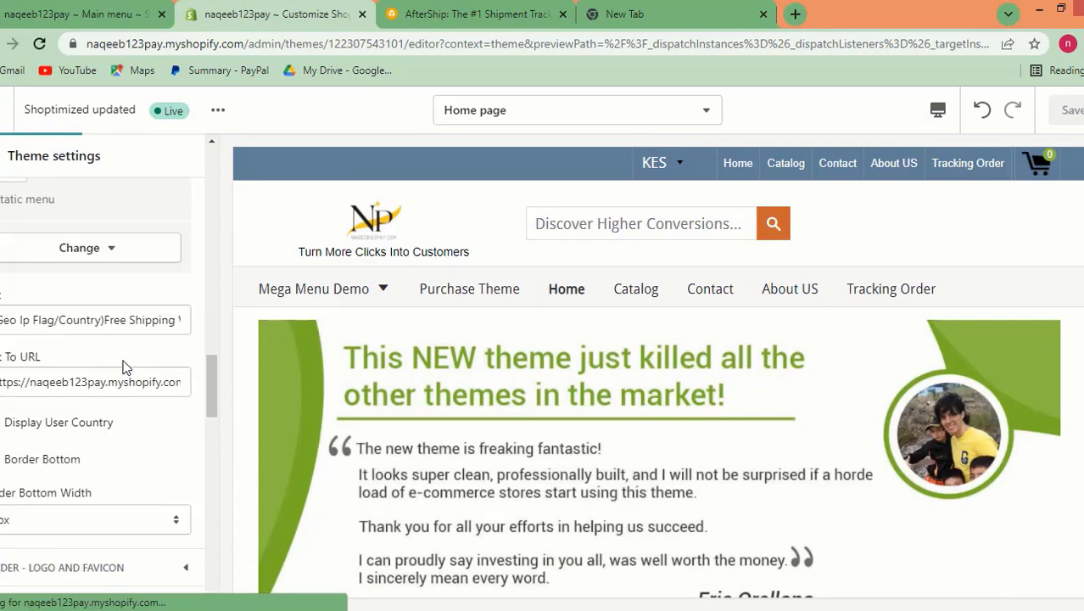
left_click(130, 322)
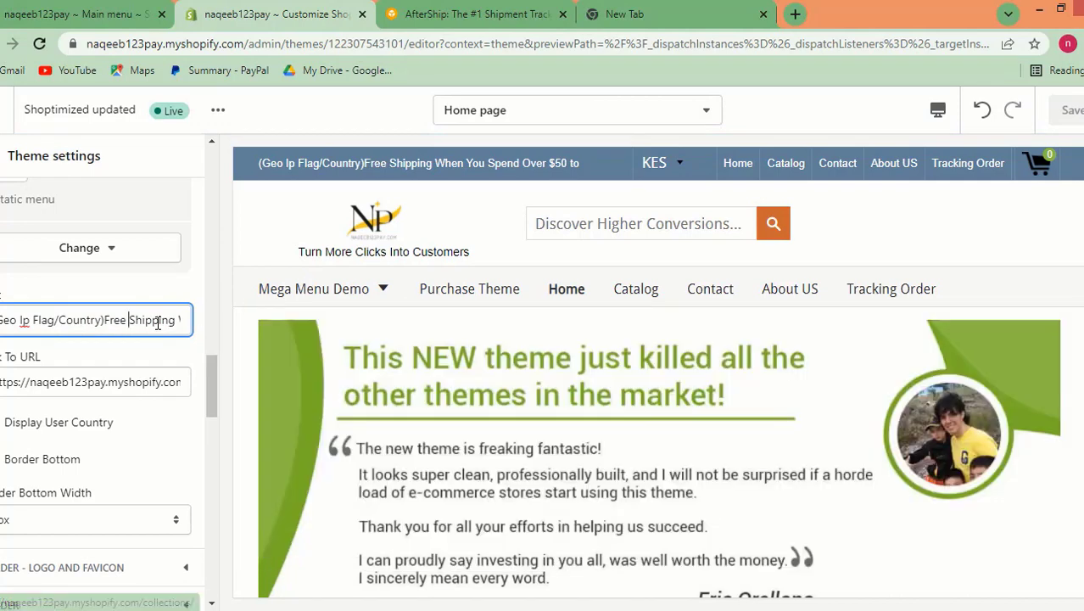
scroll(25, 323, "down", 1)
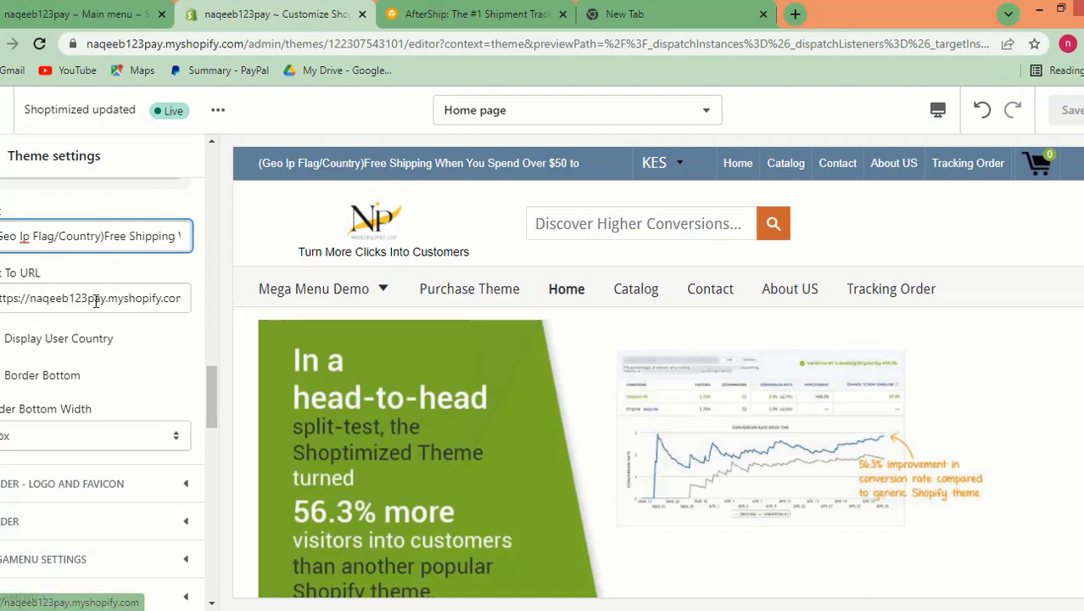
scroll(84, 276, "down", 1)
scroll(111, 277, "down", 1)
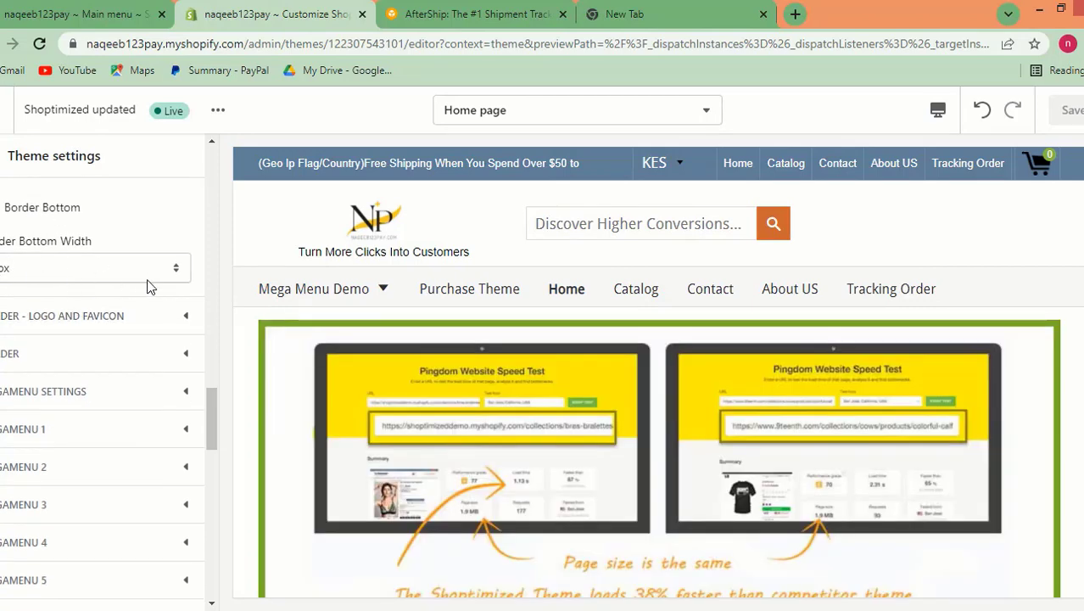
left_click(123, 268)
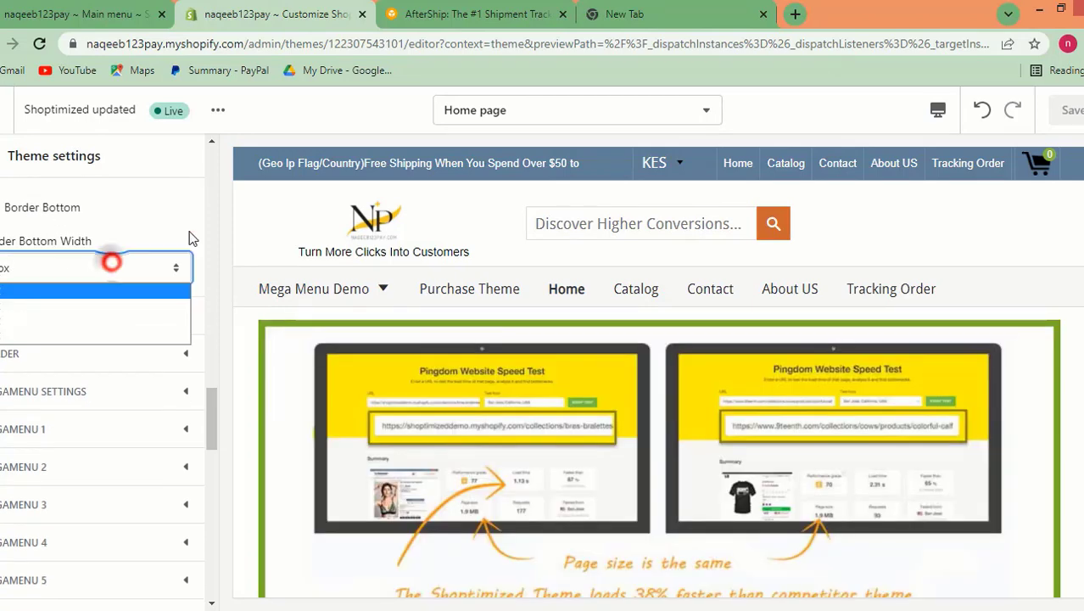
left_click(188, 220)
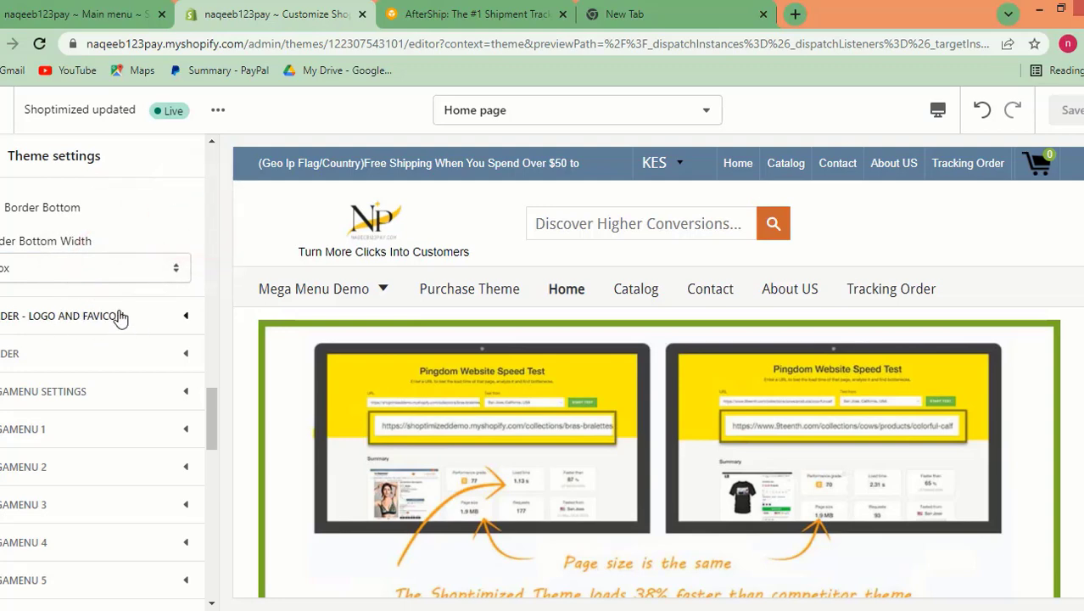
- Open the Header - Logo and Favicon settings and examine the custom logo, logo width and mobile logo options
scroll(116, 305, "down", 4)
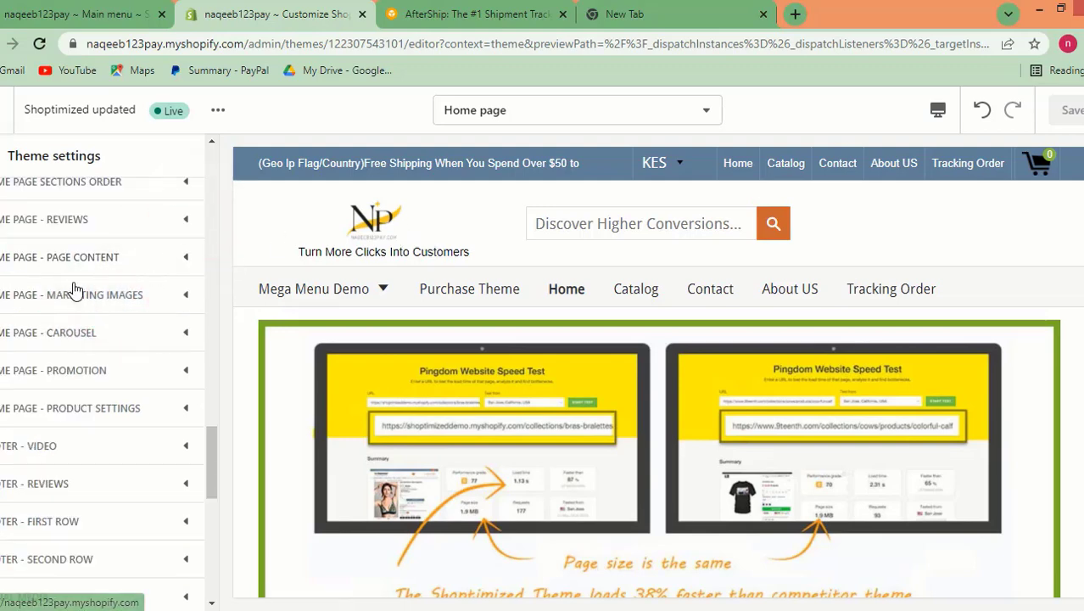
scroll(136, 327, "up", 10)
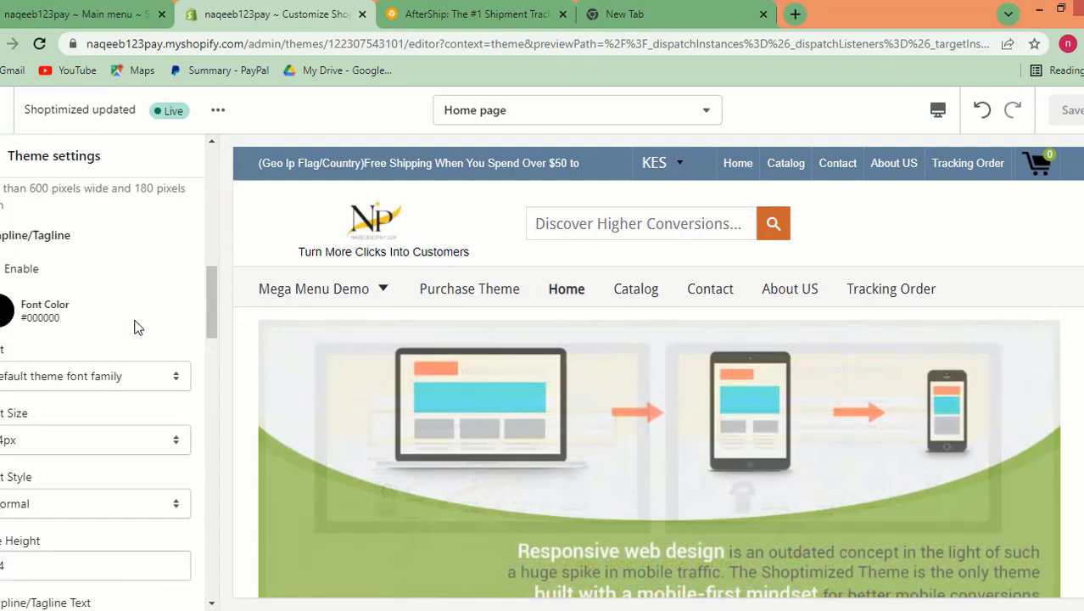
scroll(136, 325, "up", 5)
scroll(42, 318, "down", 2)
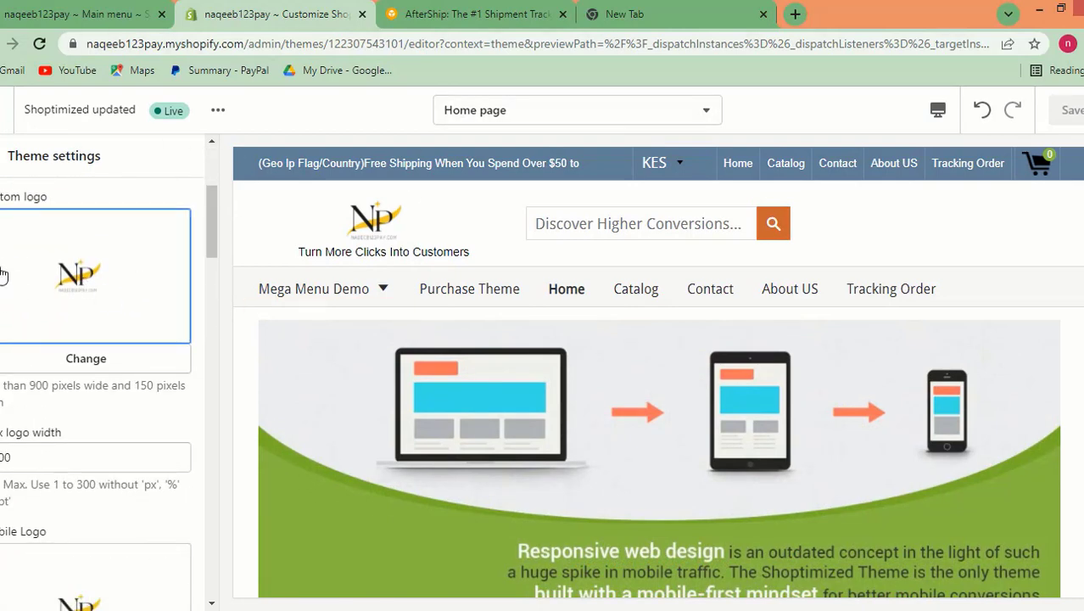
scroll(88, 322, "down", 2)
scroll(60, 330, "up", 2)
scroll(204, 404, "down", 4)
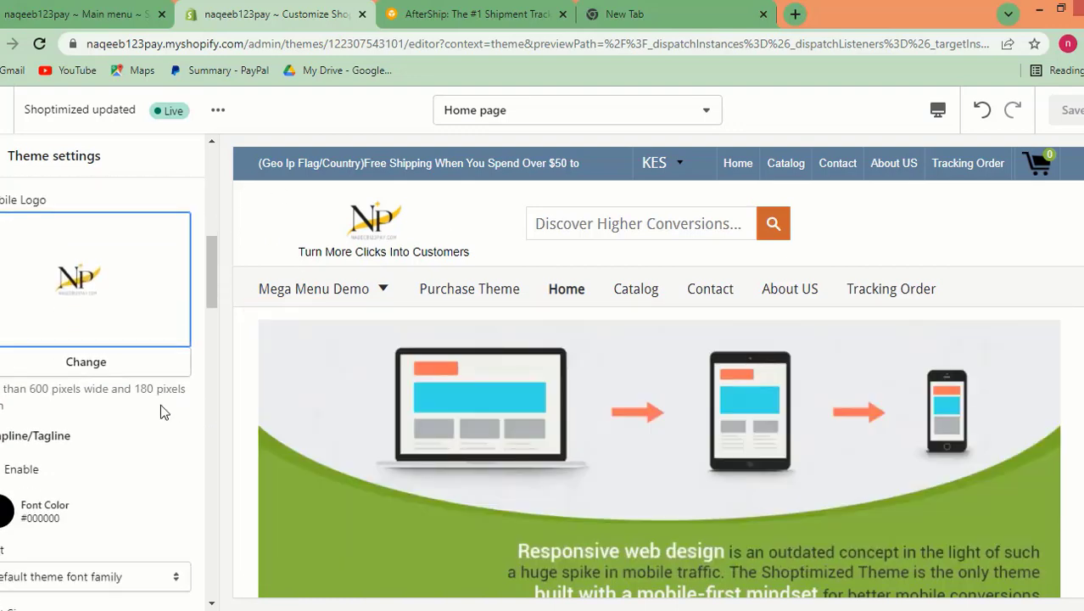
scroll(160, 404, "up", 4)
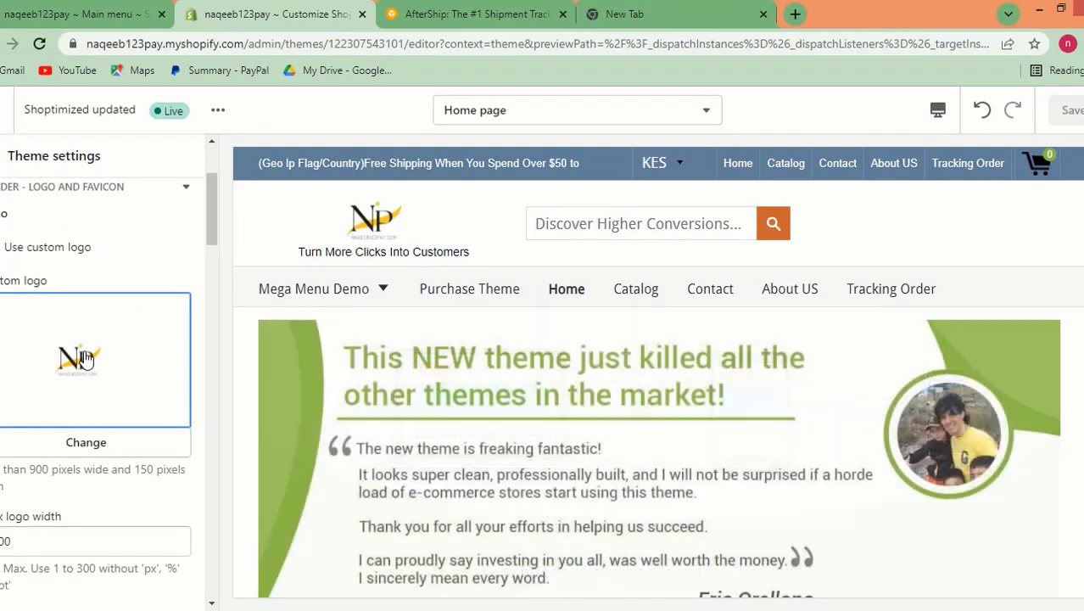
scroll(78, 341, "down", 1)
scroll(75, 344, "up", 3)
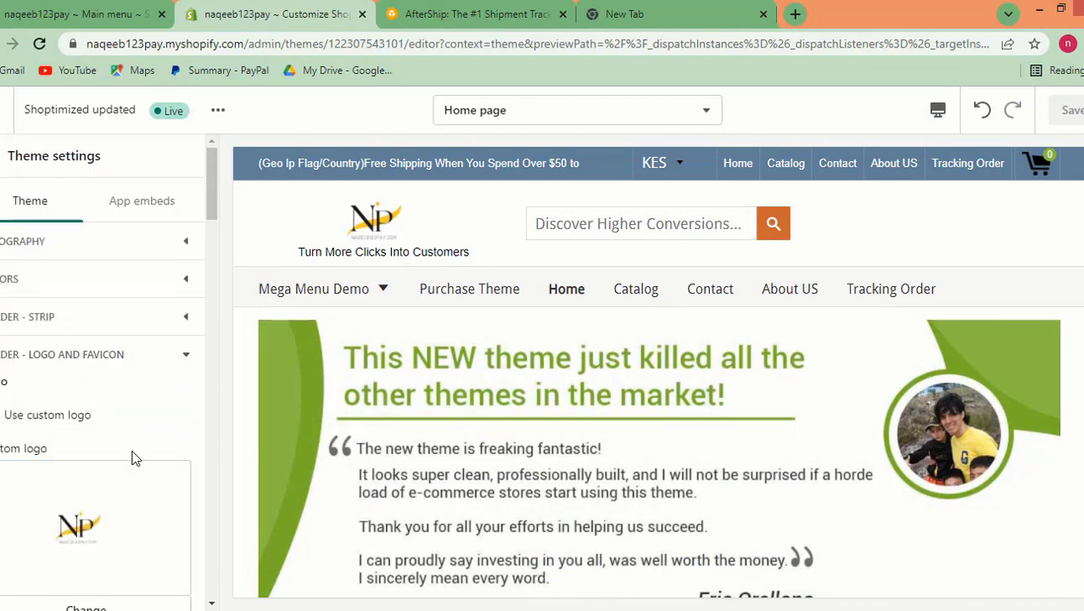
scroll(77, 431, "down", 3)
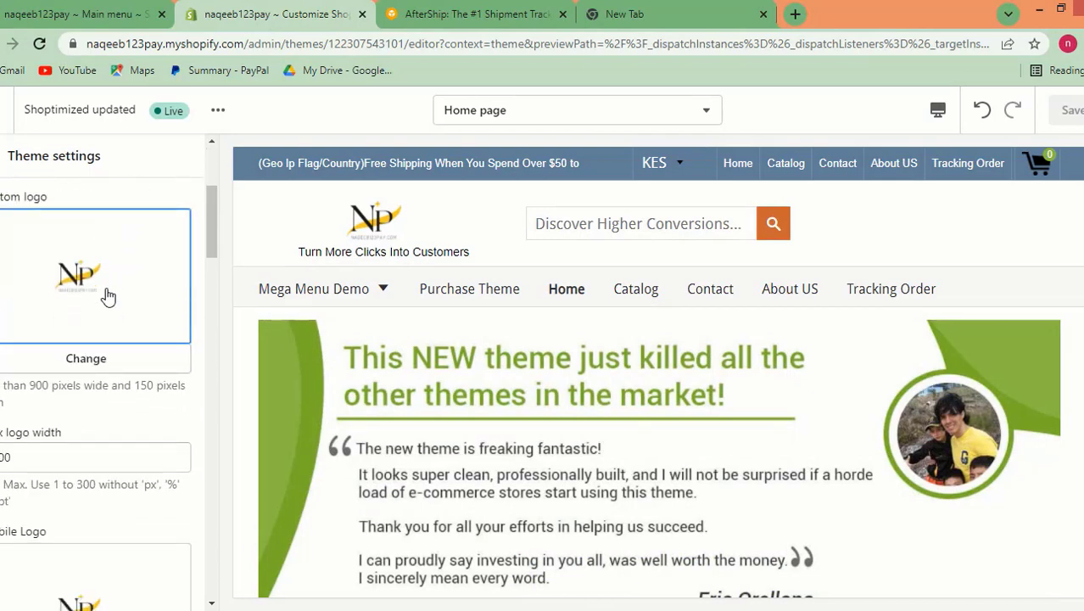
scroll(107, 296, "down", 4)
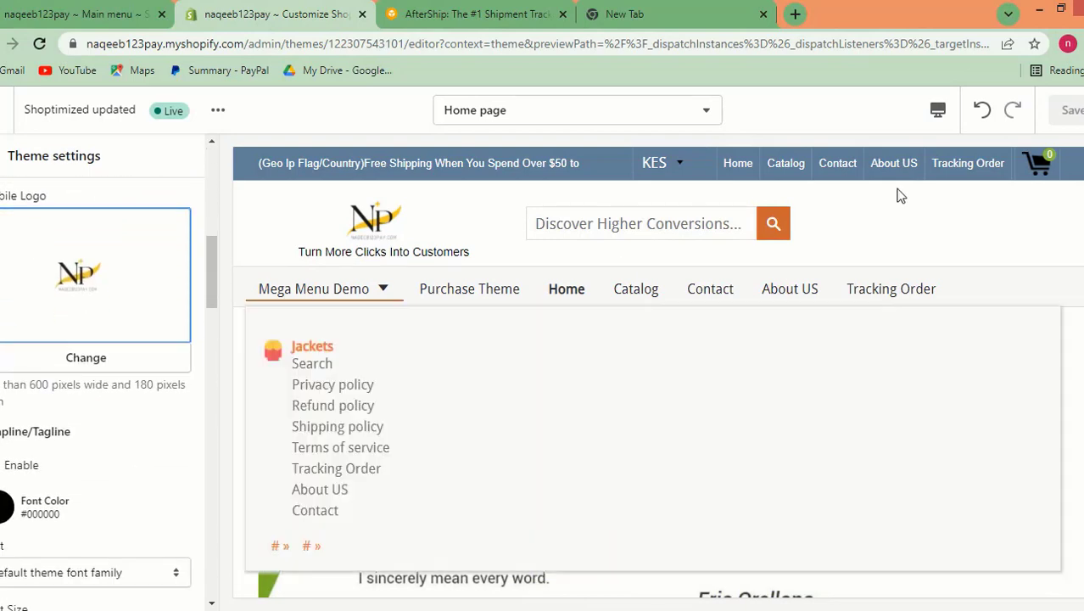
- Switch the preview to Mobile, inspect the mobile header and home page content, and return to the Desktop view
left_click(936, 114)
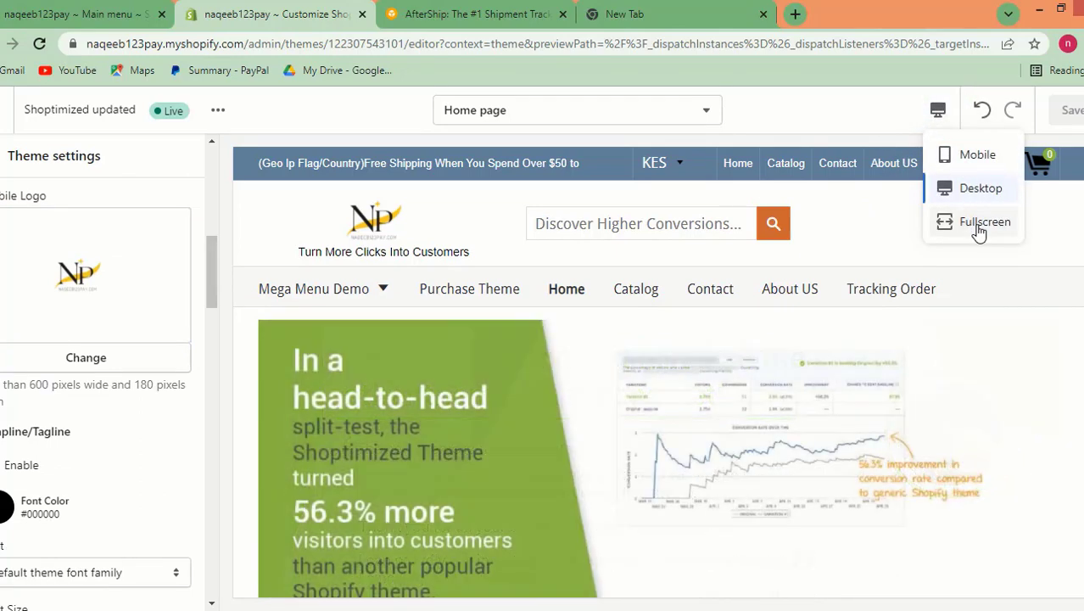
left_click(974, 156)
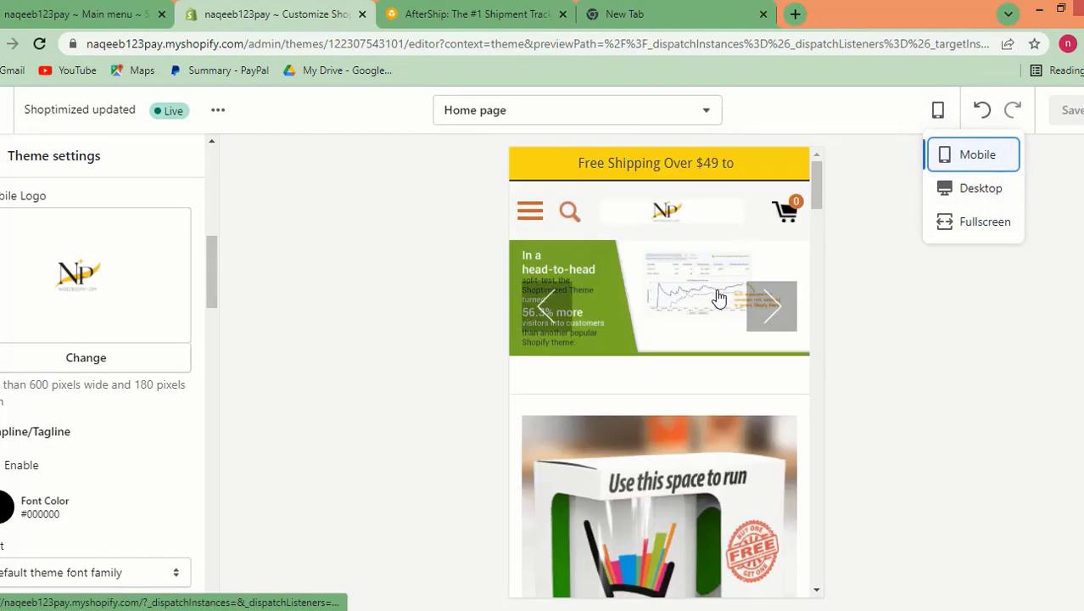
scroll(719, 301, "down", 6)
scroll(526, 174, "up", 2)
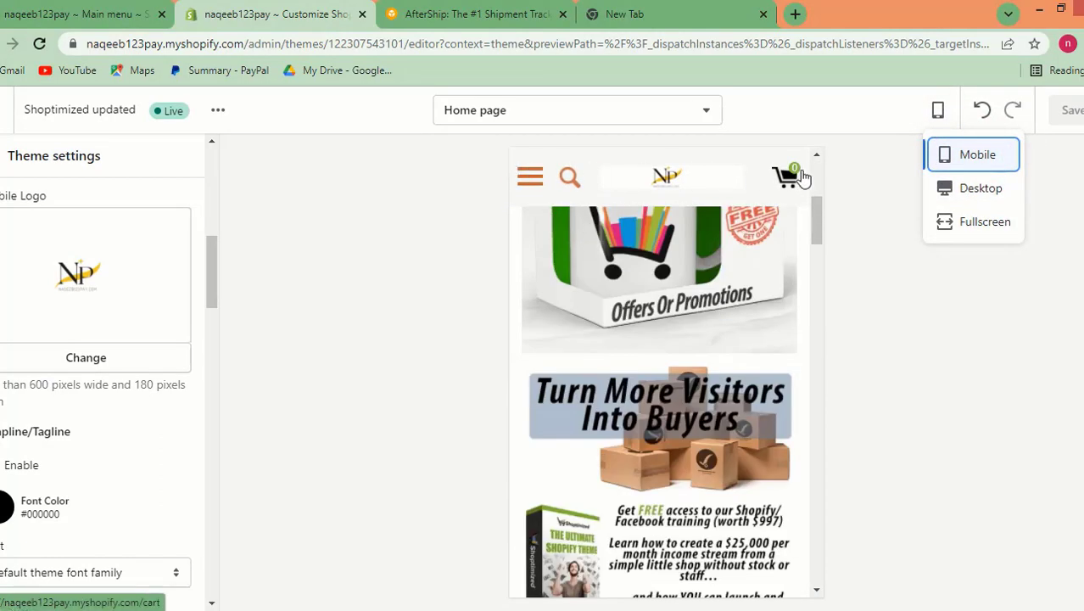
scroll(688, 200, "up", 5)
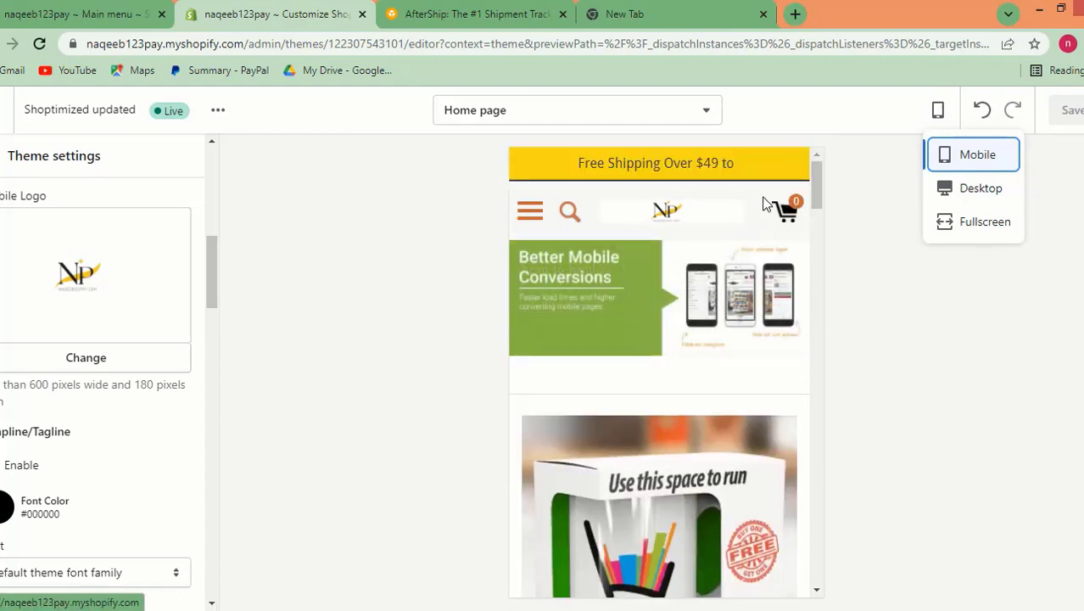
left_click(963, 188)
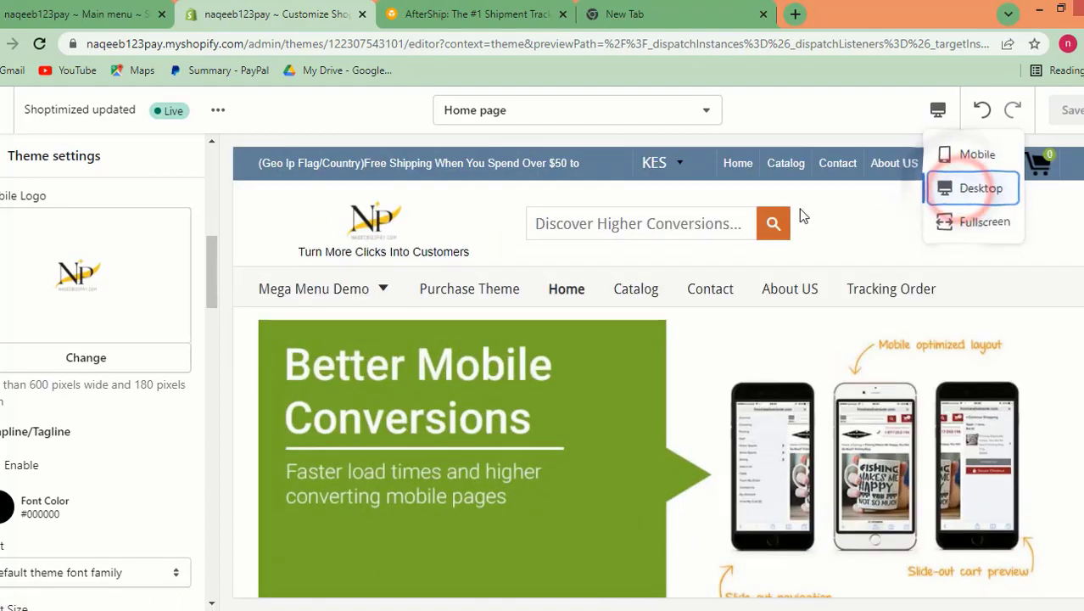
- Examine the tagline's font, size, style, line height and text settings and the custom favicon option
scroll(50, 391, "down", 3)
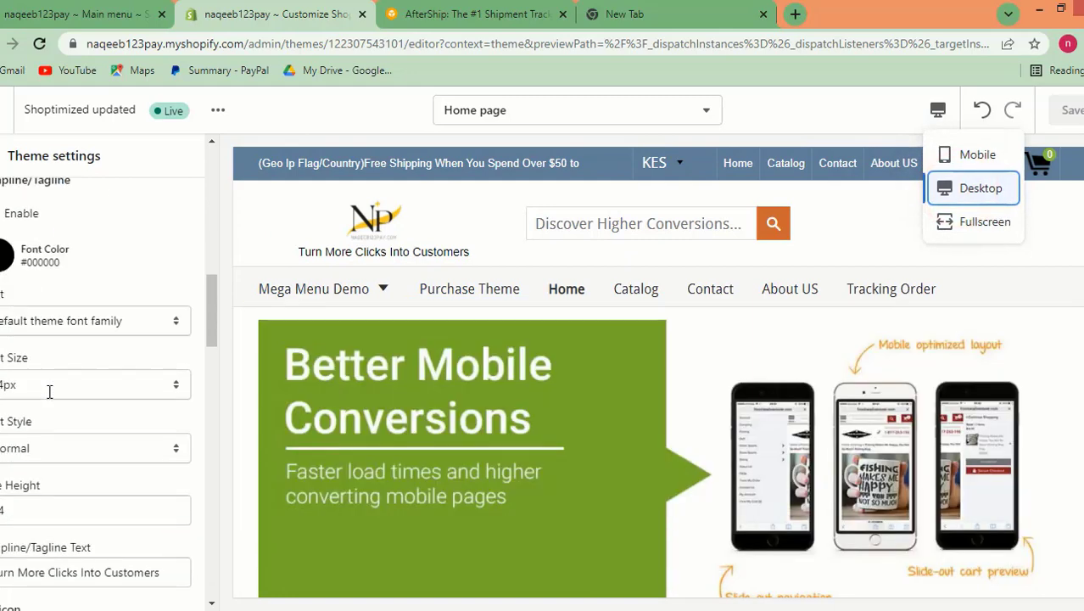
left_click(100, 346)
scroll(107, 338, "up", 1)
scroll(108, 337, "down", 3)
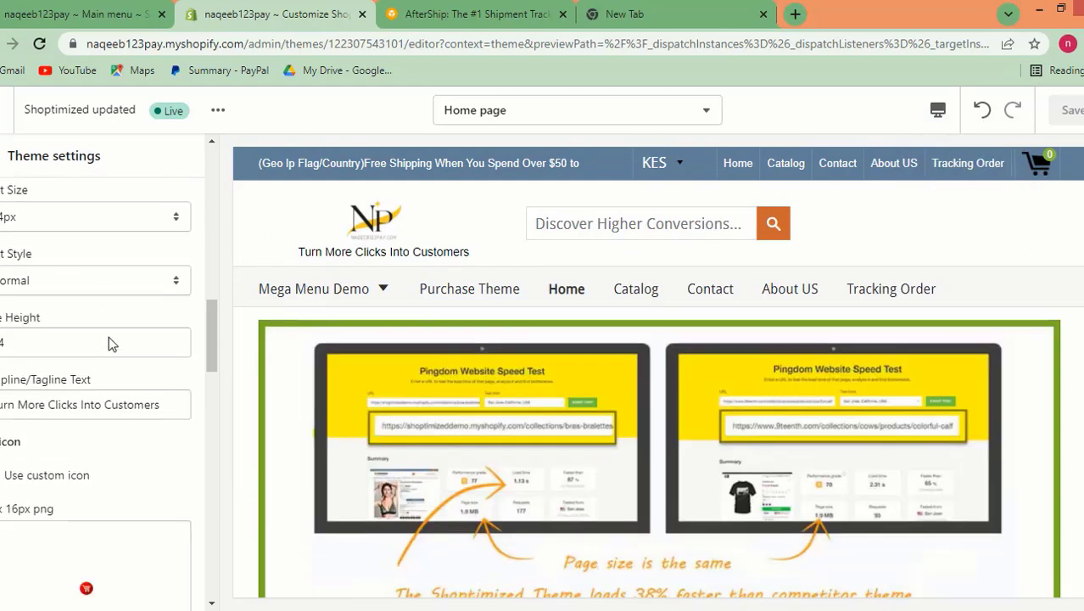
scroll(108, 343, "down", 1)
scroll(126, 308, "up", 2)
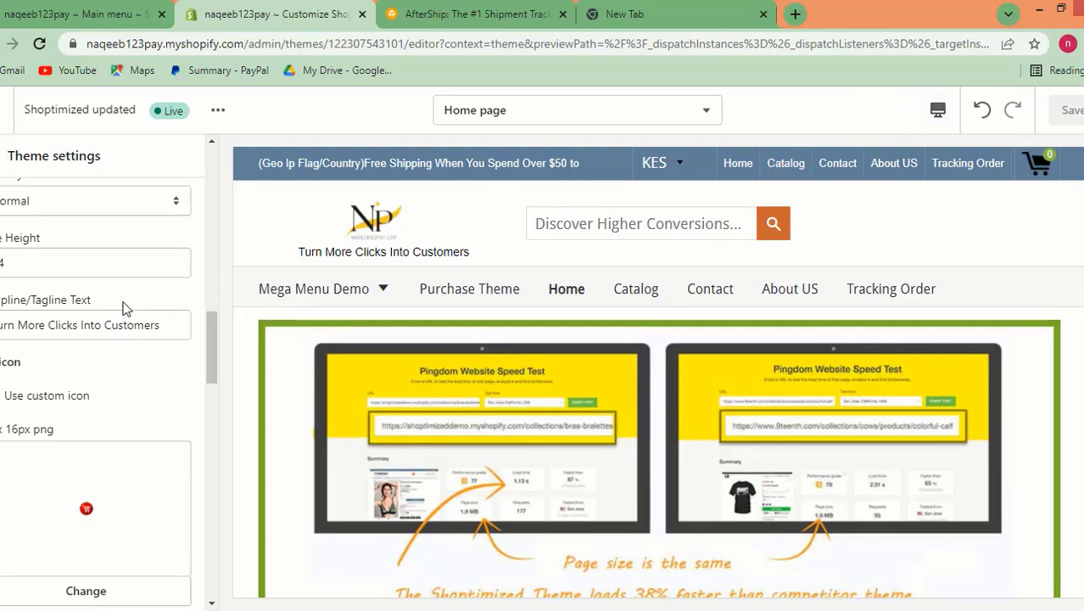
- Switch the preview to Mobile to inspect the mobile header and banner slider, and return to the Desktop view
left_click(939, 117)
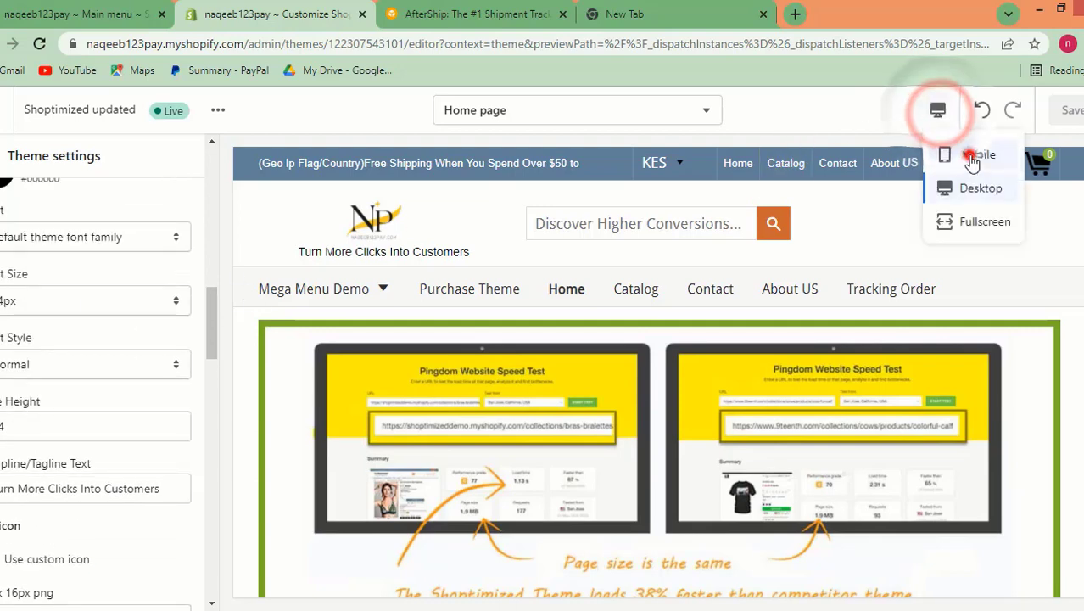
left_click(975, 154)
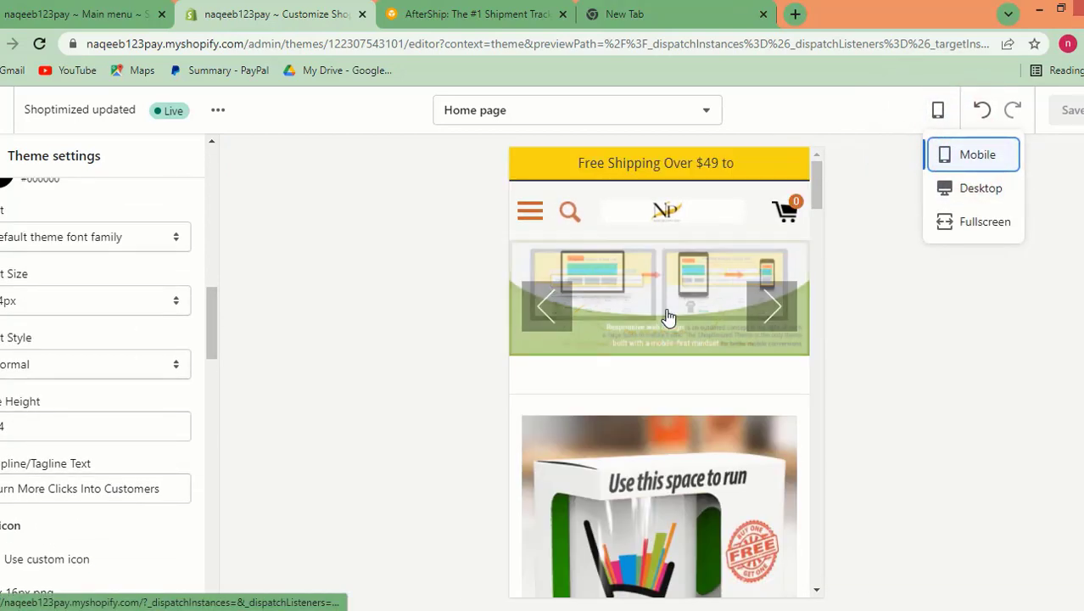
mouse_move(654, 320)
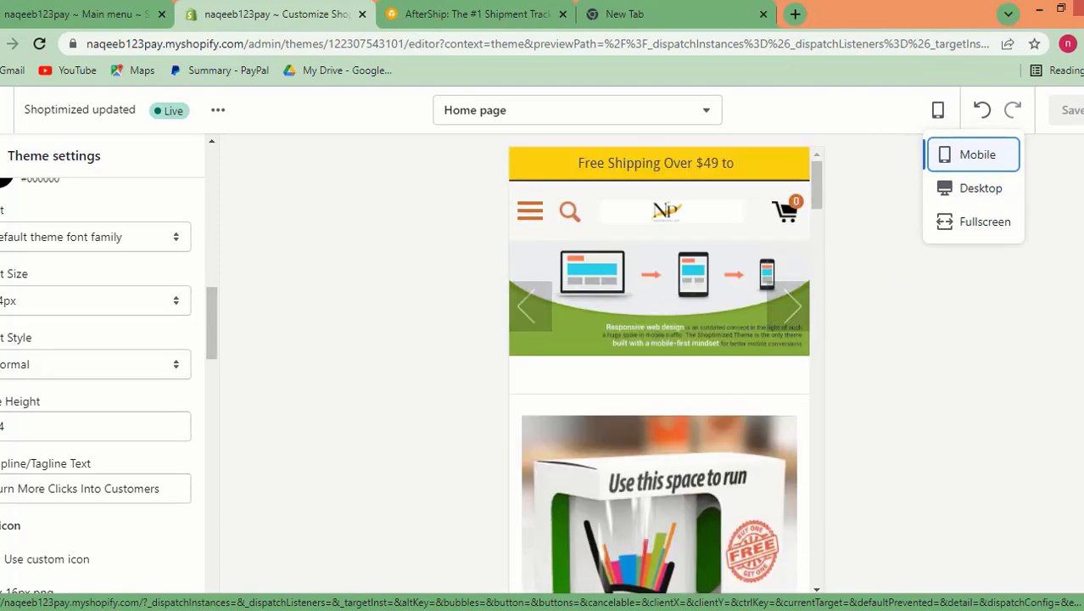
left_click(976, 188)
- Examine the custom favicon option and its image, opening the image file chooser and closing it without choosing a file
scroll(73, 324, "down", 2)
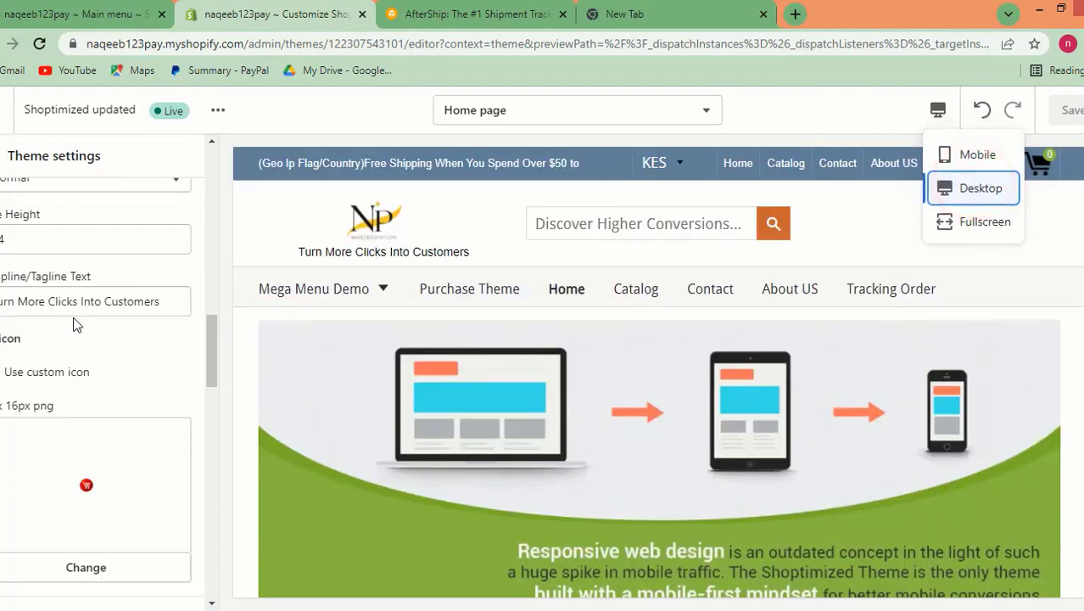
scroll(73, 324, "down", 1)
scroll(157, 424, "down", 1)
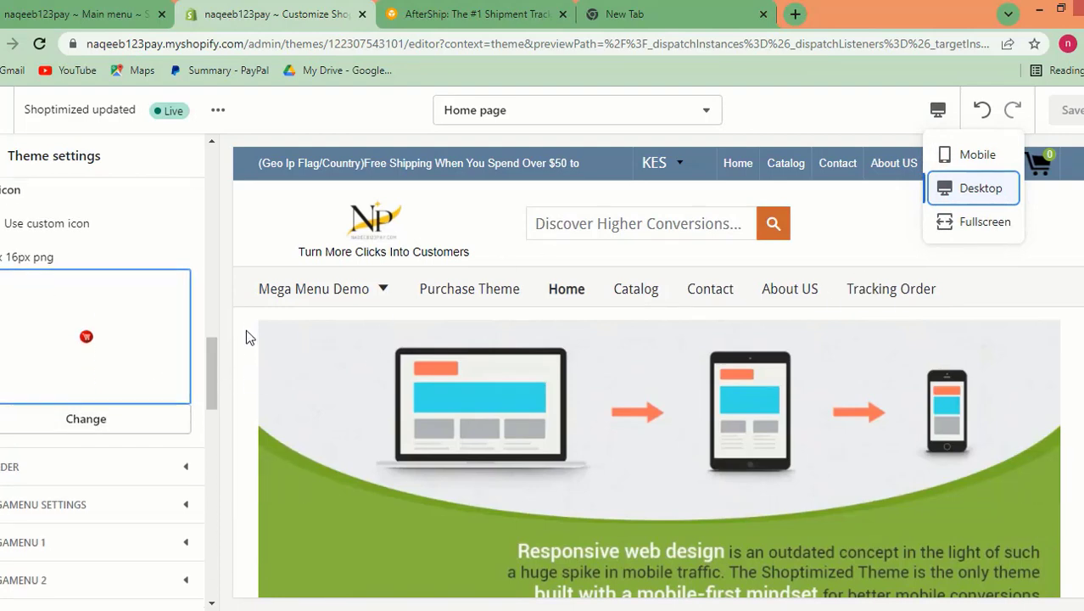
scroll(34, 380, "up", 3)
scroll(45, 357, "down", 2)
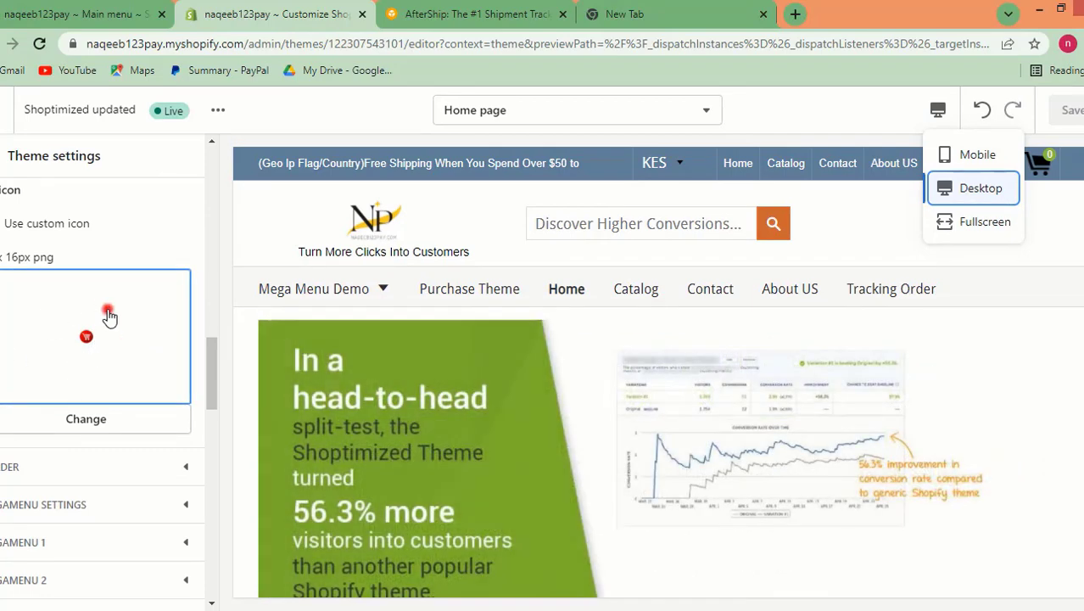
left_click(104, 310)
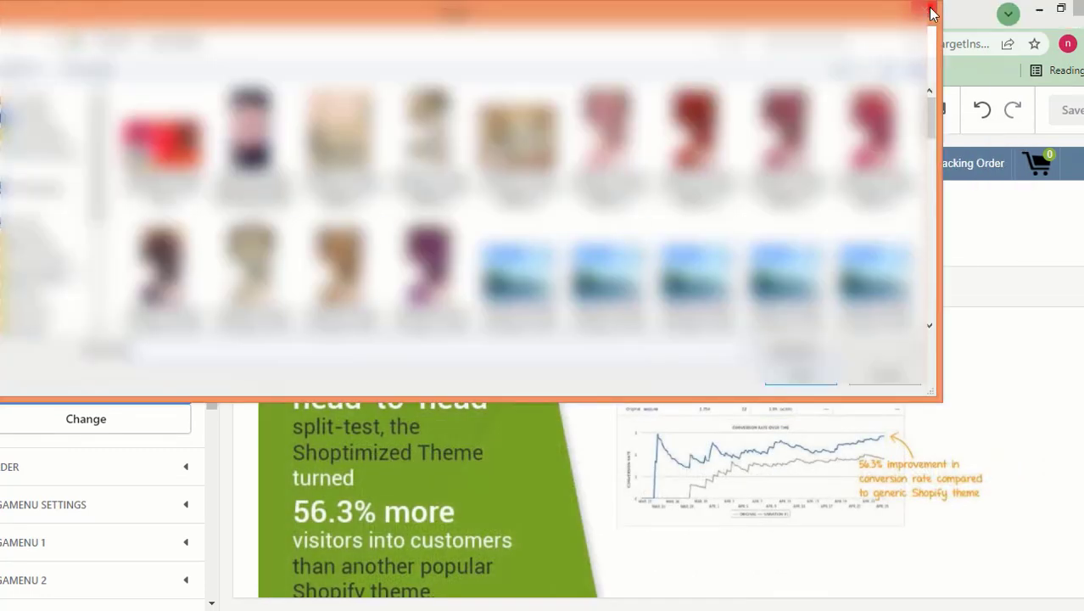
left_click(931, 11)
- Open the live online store from the Shopify admin to view its favicon, and return to the theme customizer
left_click(73, 8)
left_click(129, 420)
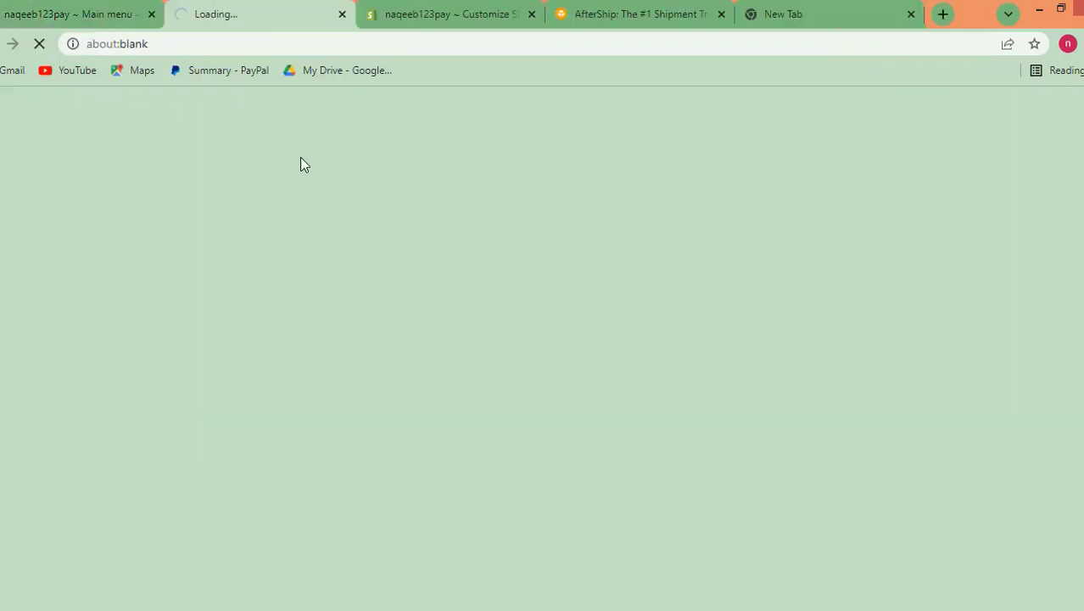
left_click_drag(412, 9, 218, 4)
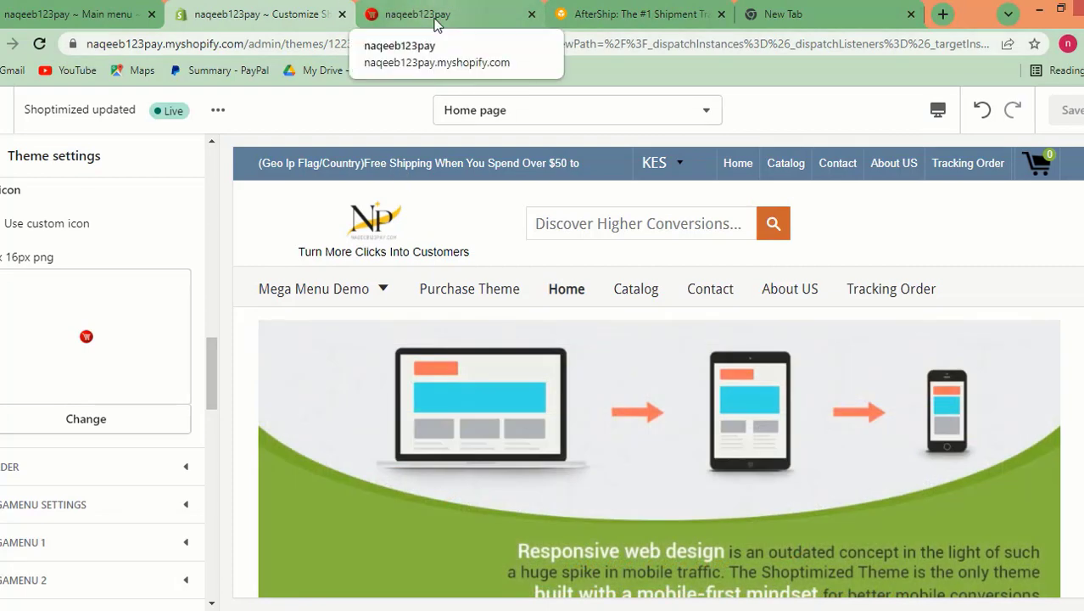
left_click(77, 13)
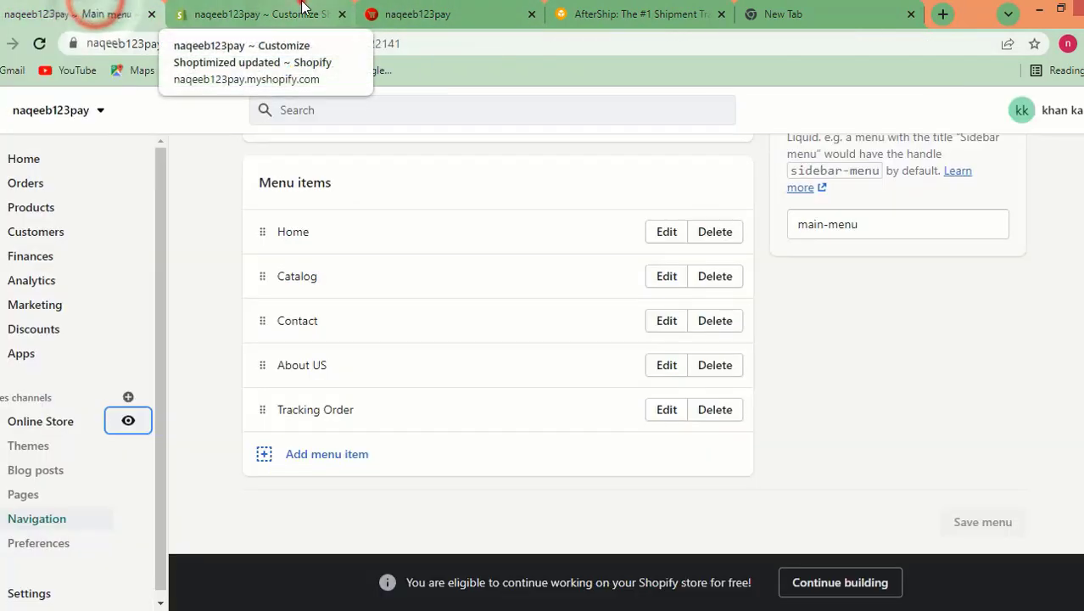
left_click(255, 14)
- Open the Header settings and examine the sticky header options and the main menus displayed before and after the Megamenu
scroll(93, 425, "down", 2)
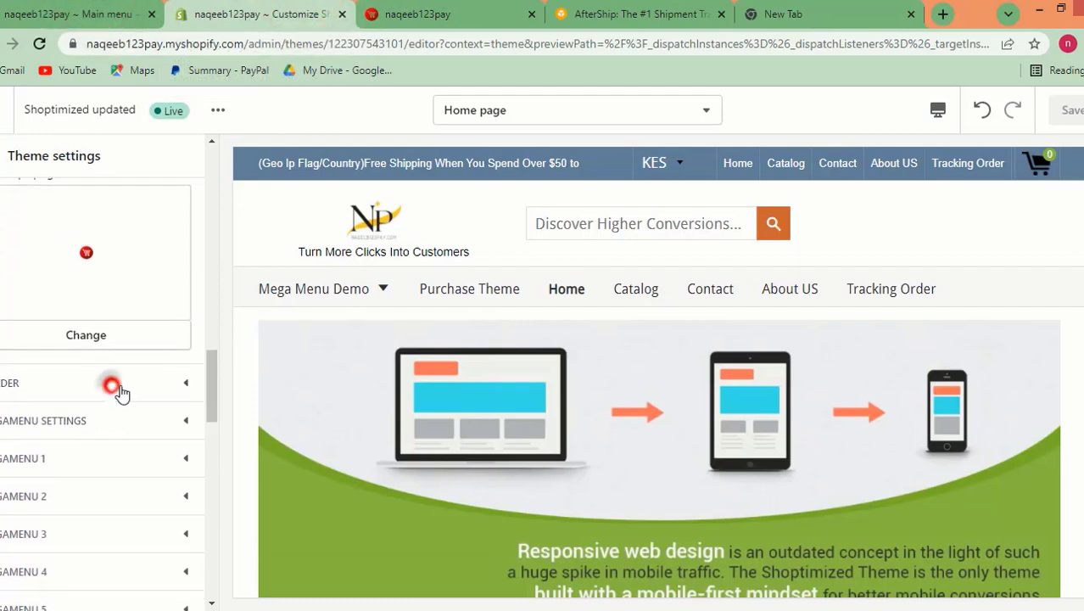
left_click(119, 387)
scroll(142, 374, "down", 1)
scroll(140, 368, "up", 3)
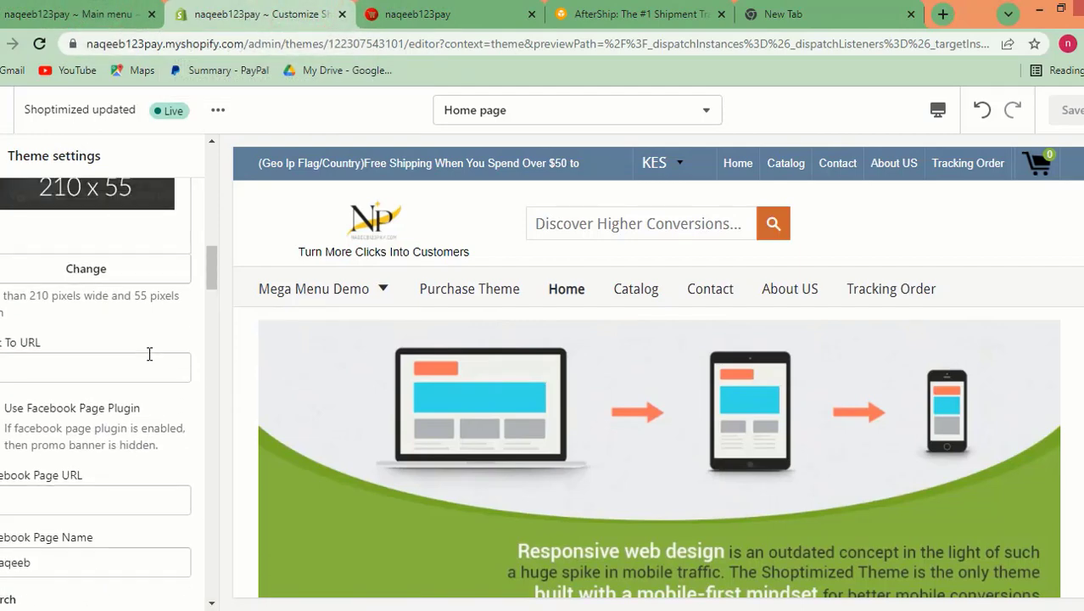
scroll(150, 354, "up", 2)
scroll(154, 367, "up", 4)
scroll(235, 357, "down", 3)
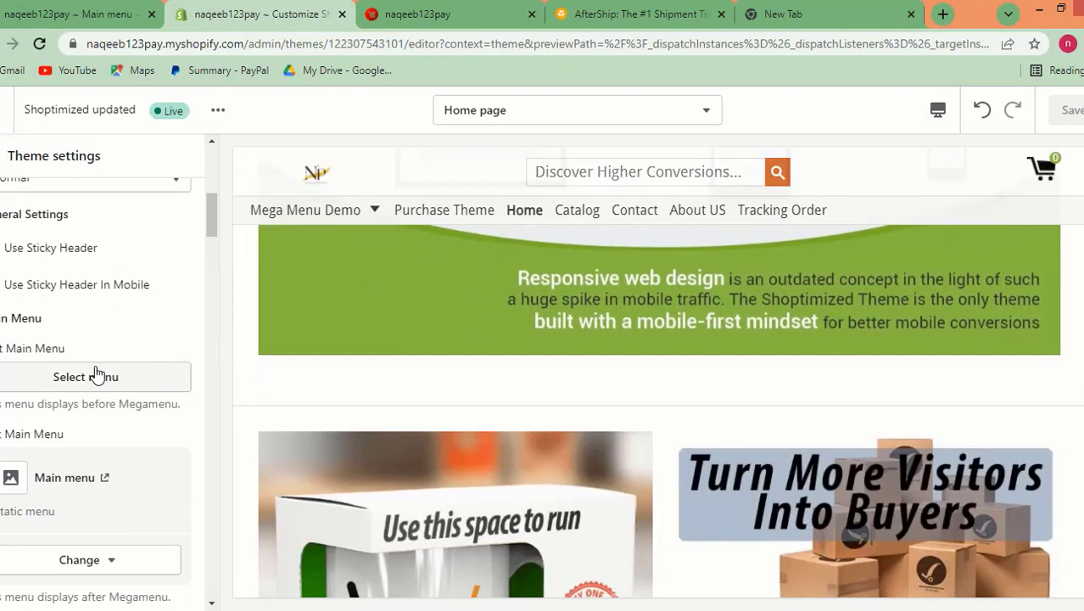
scroll(96, 376, "down", 3)
scroll(96, 373, "up", 1)
scroll(707, 311, "up", 4)
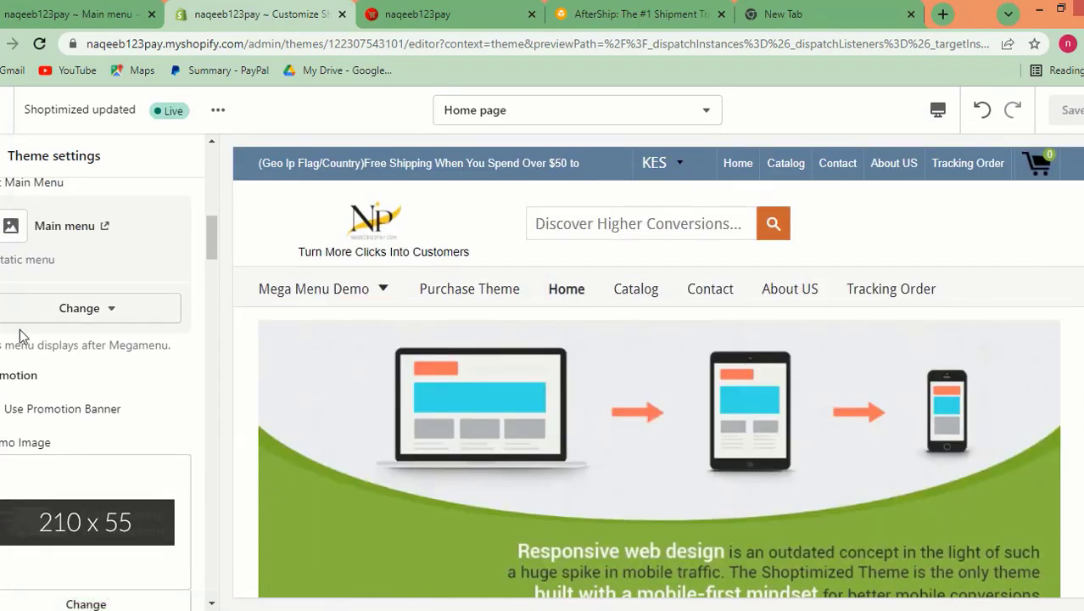
scroll(27, 261, "up", 2)
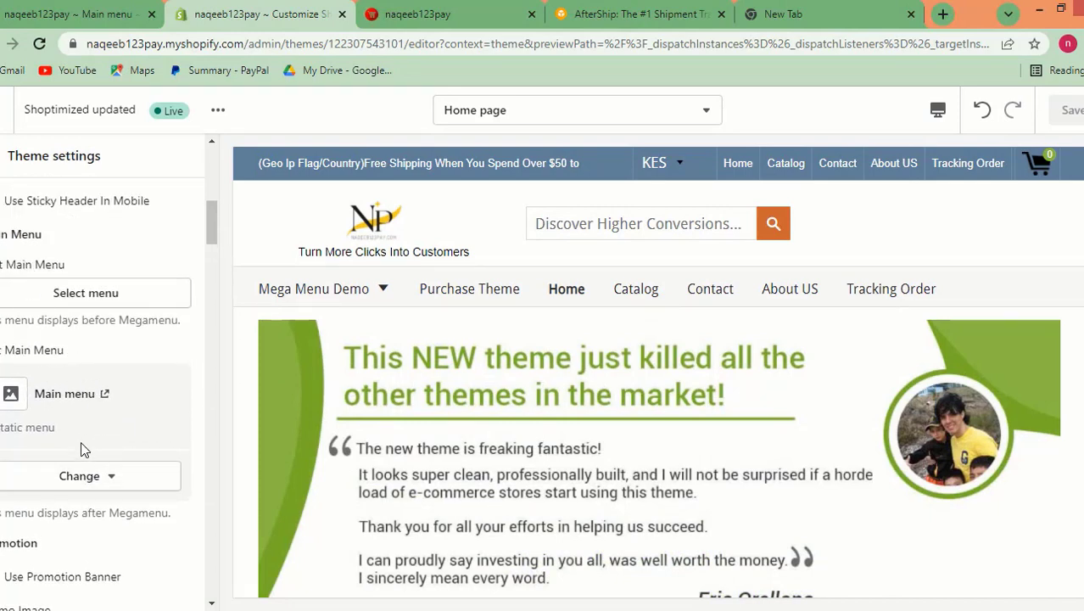
- Examine the promotion banner's link URL and the Facebook page plugin, page URL and page name settings
scroll(84, 433, "down", 6)
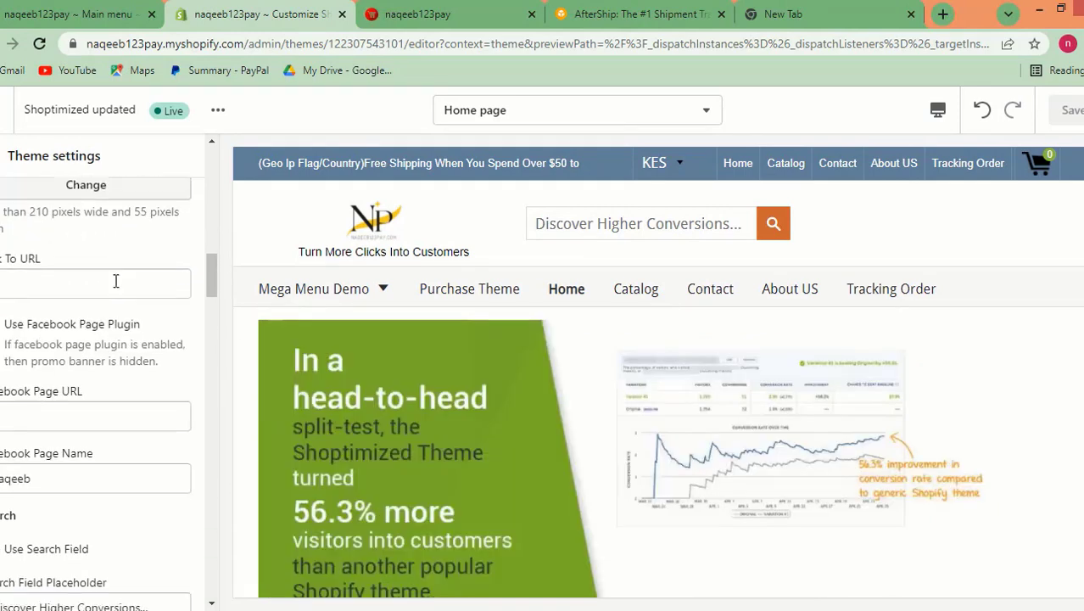
scroll(72, 283, "down", 1)
scroll(72, 283, "up", 1)
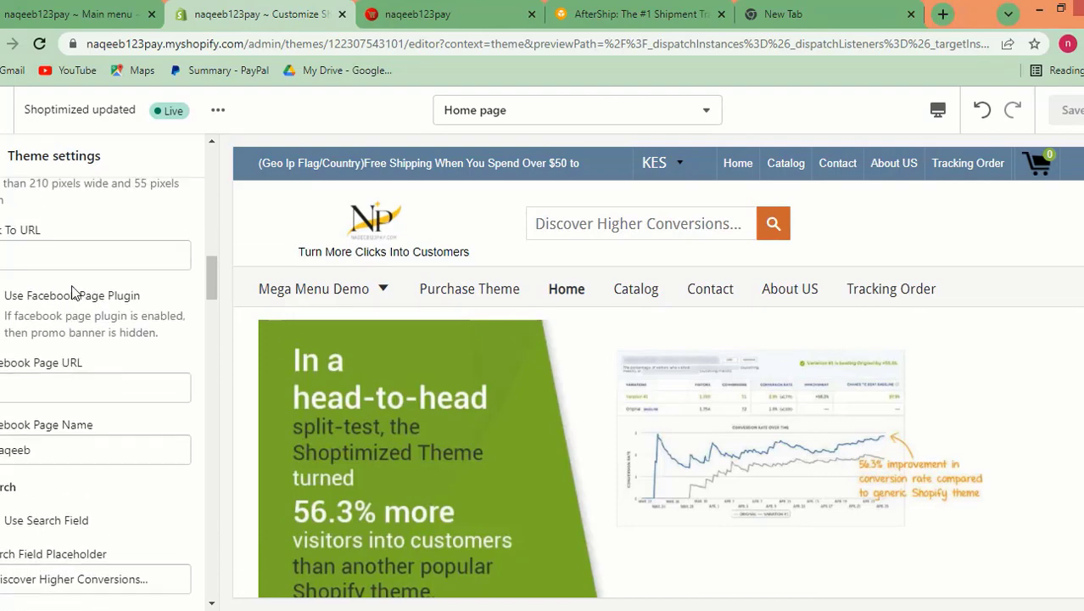
mouse_move(357, 276)
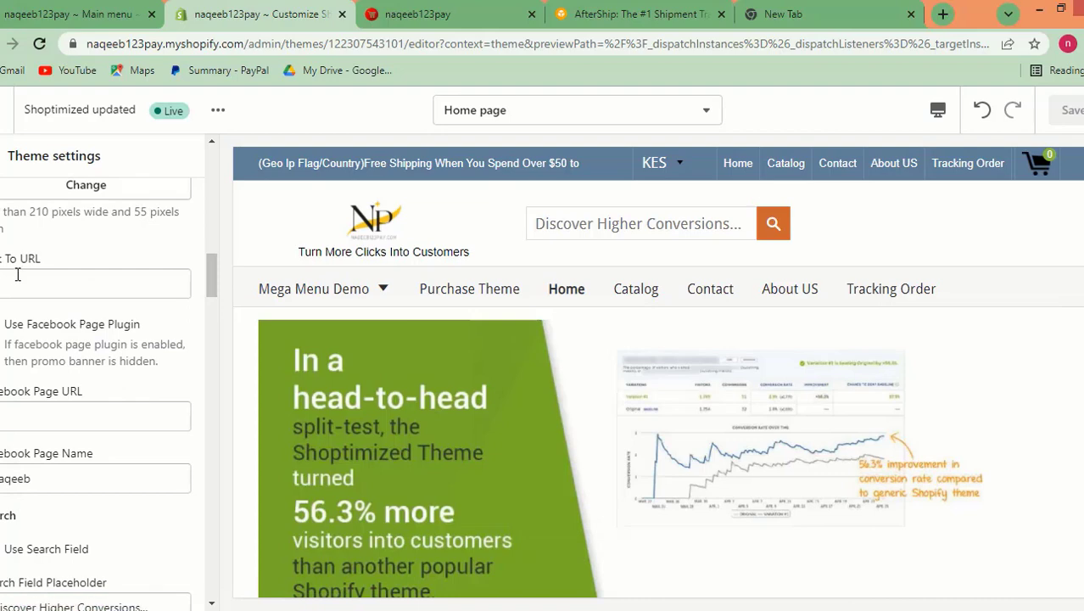
scroll(102, 407, "down", 2)
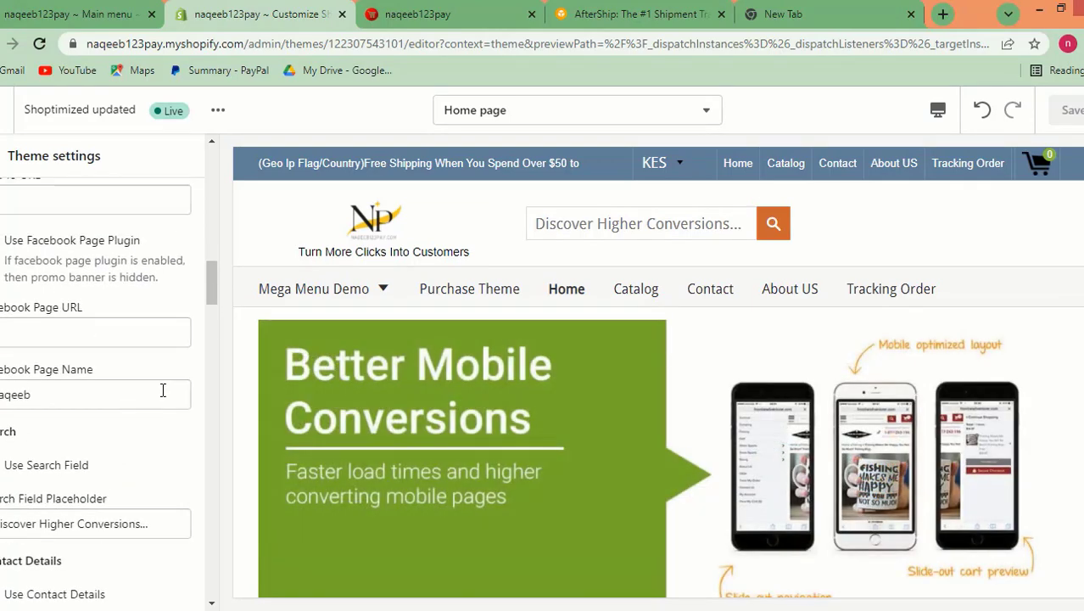
- Inspect the Mega Menu Demo dropdown in the preview, open its first # link separately, and return to the theme customizer
mouse_move(322, 287)
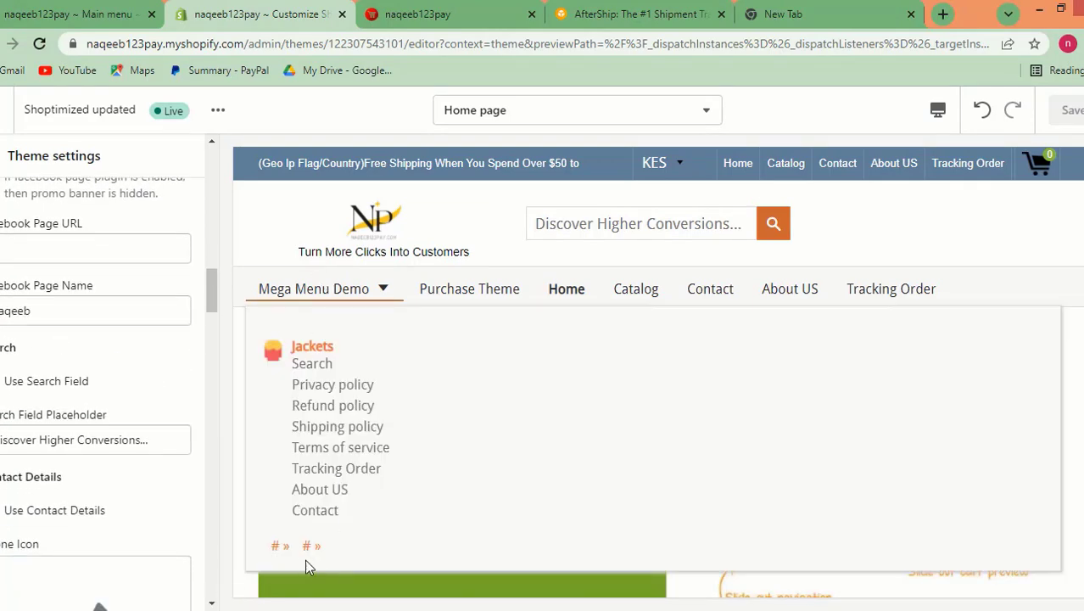
right_click(281, 552)
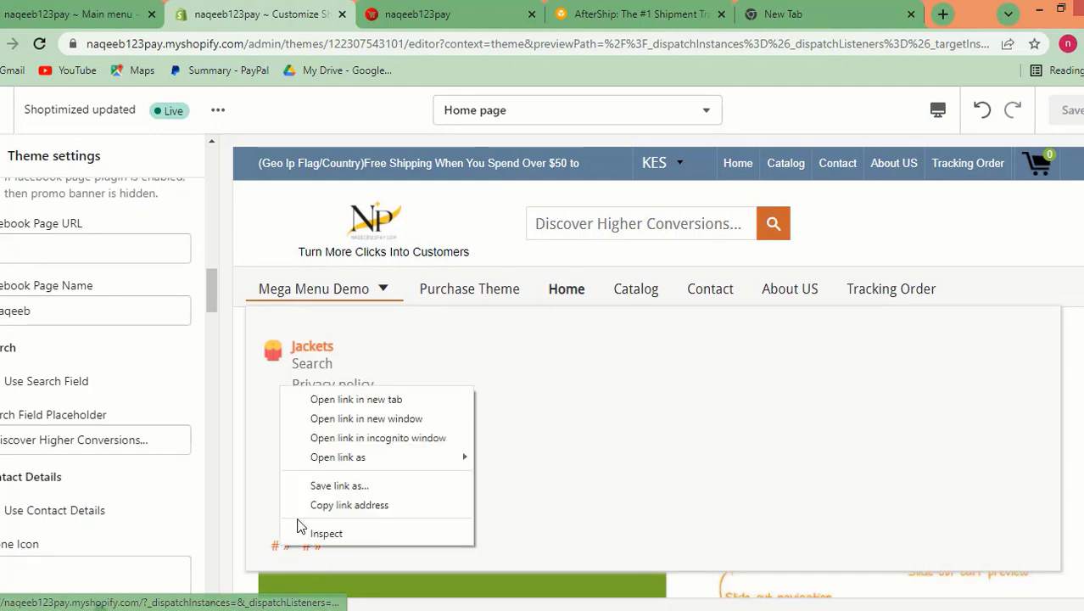
left_click(333, 400)
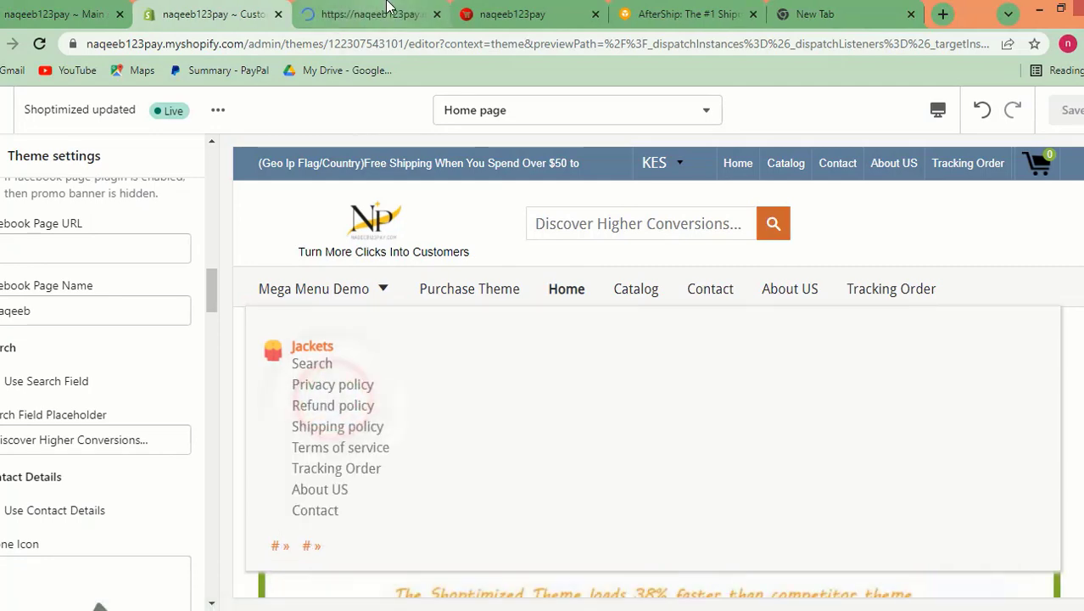
left_click(383, 12)
left_click(194, 6)
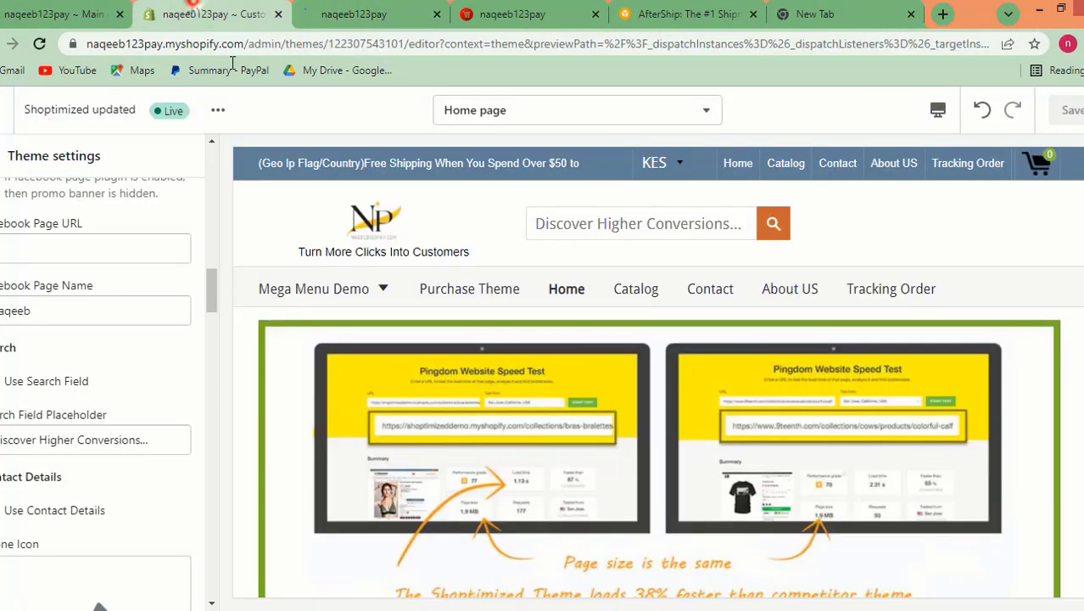
mouse_move(353, 302)
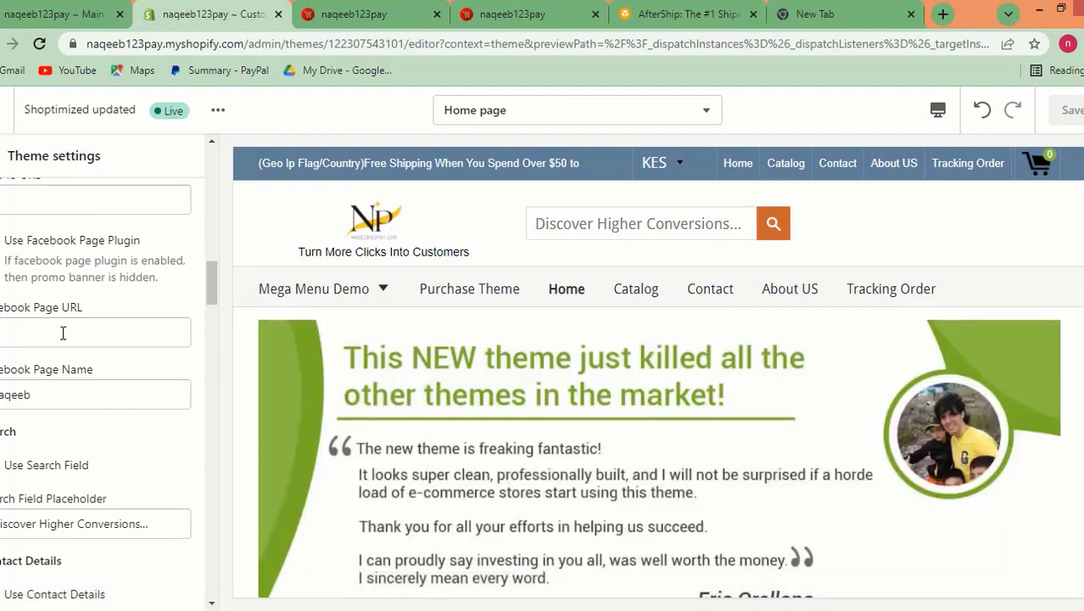
mouse_move(283, 552)
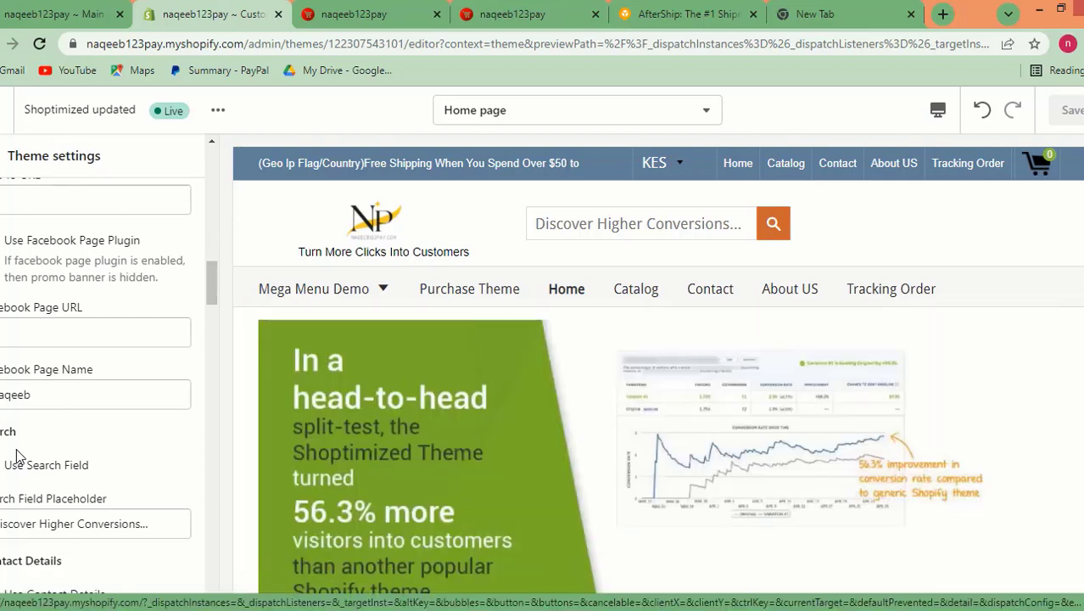
- Examine the header's search field, search placeholder, contact details and phone icon settings
scroll(60, 427, "up", 3)
scroll(74, 383, "down", 5)
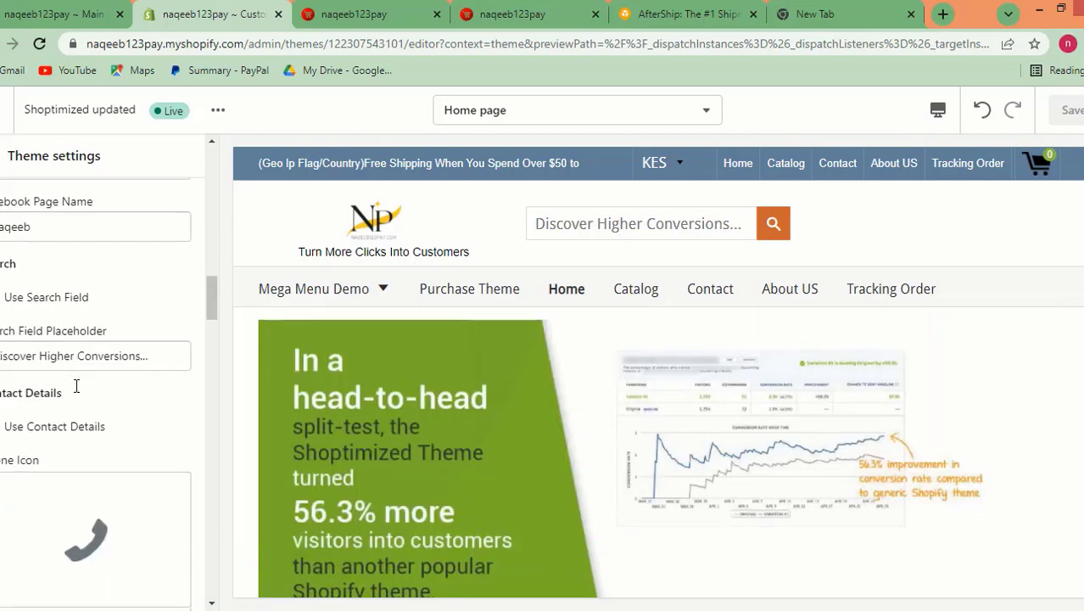
scroll(77, 388, "down", 1)
scroll(75, 388, "down", 1)
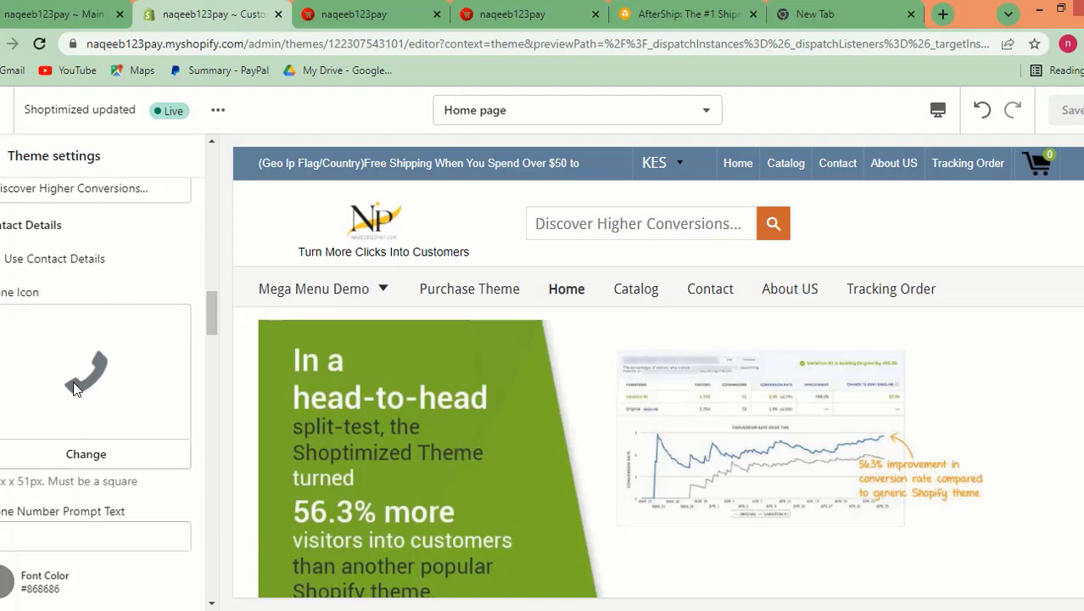
scroll(75, 386, "up", 2)
scroll(34, 382, "down", 1)
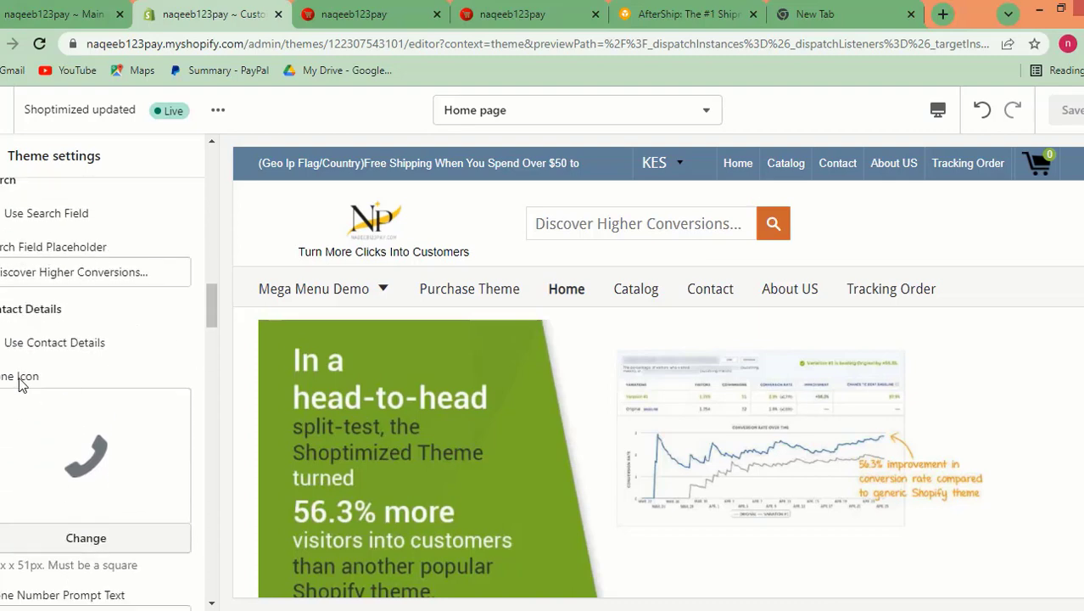
- Turn on Use Contact Details to check the phone number and opening hours in the header preview
left_click(37, 418)
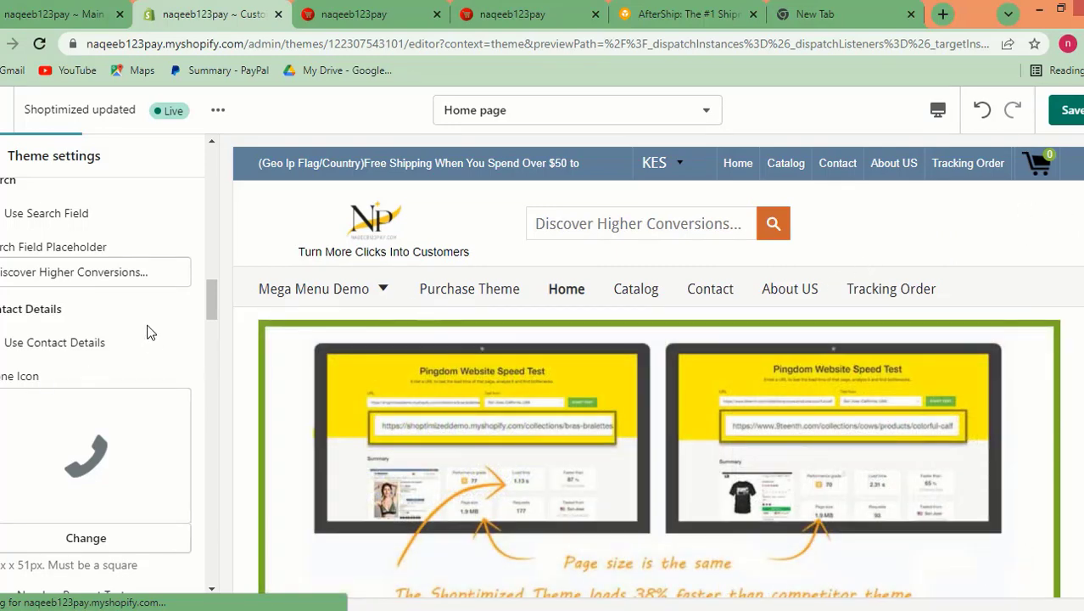
scroll(149, 332, "down", 1)
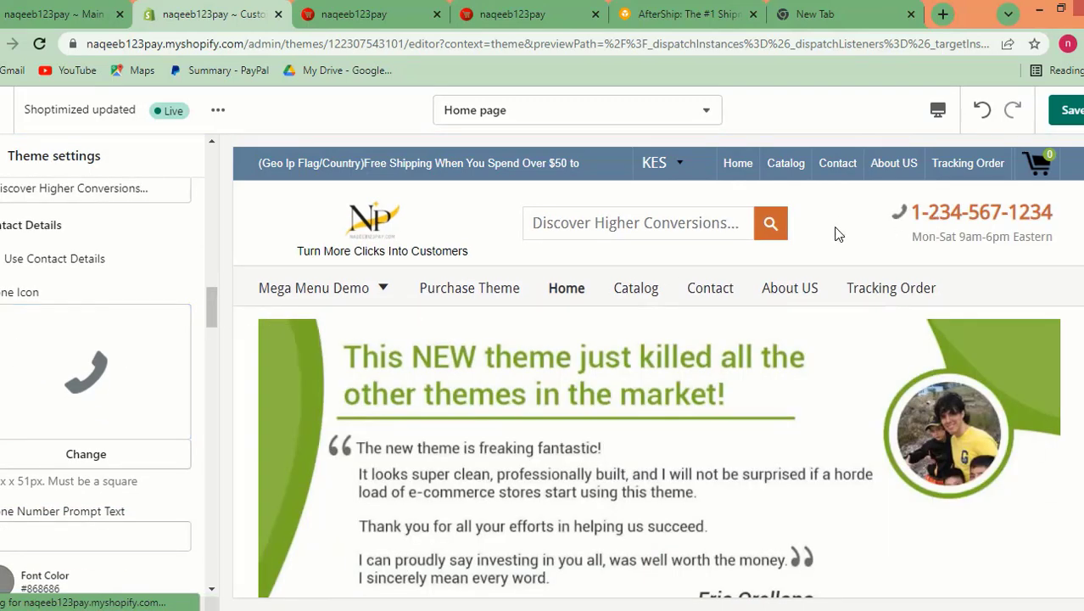
scroll(48, 446, "down", 2)
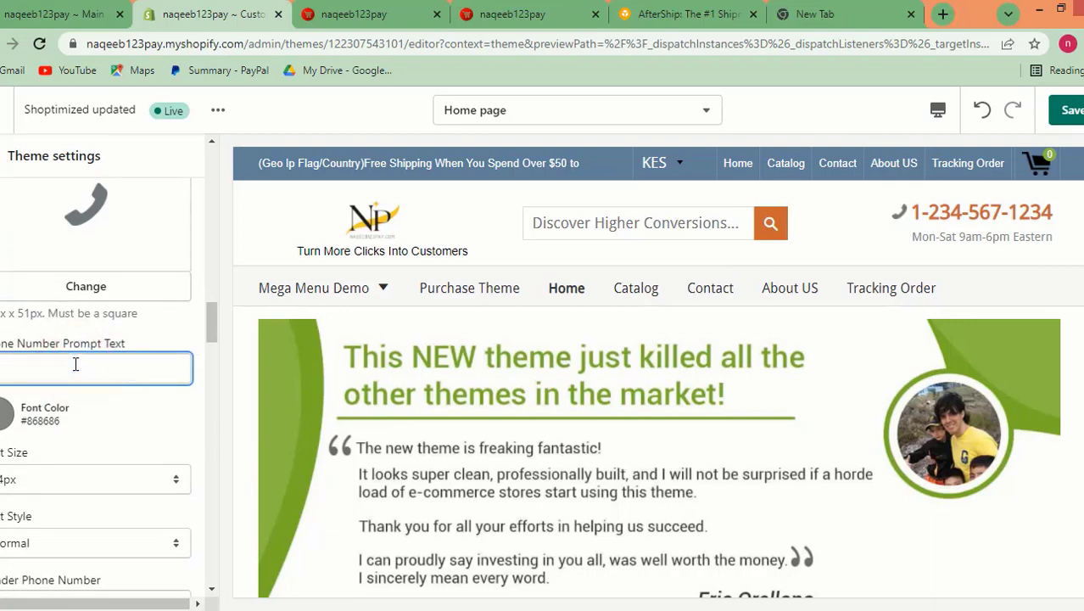
scroll(47, 351, "up", 2)
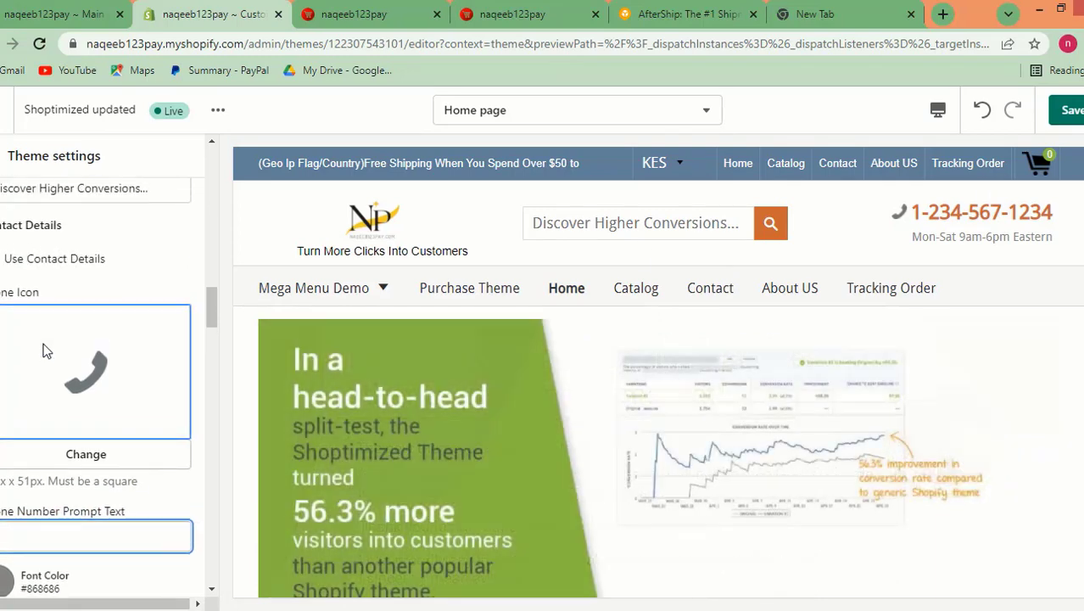
- Examine the header phone number and opening hours settings, including their font colors, sizes and styles
scroll(97, 303, "down", 6)
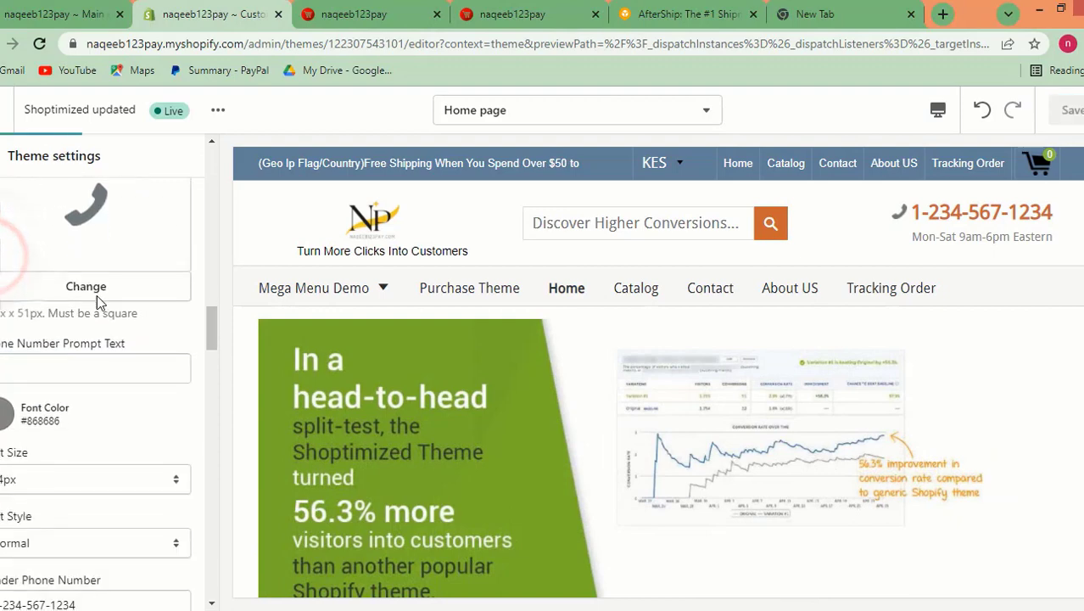
scroll(95, 343, "up", 1)
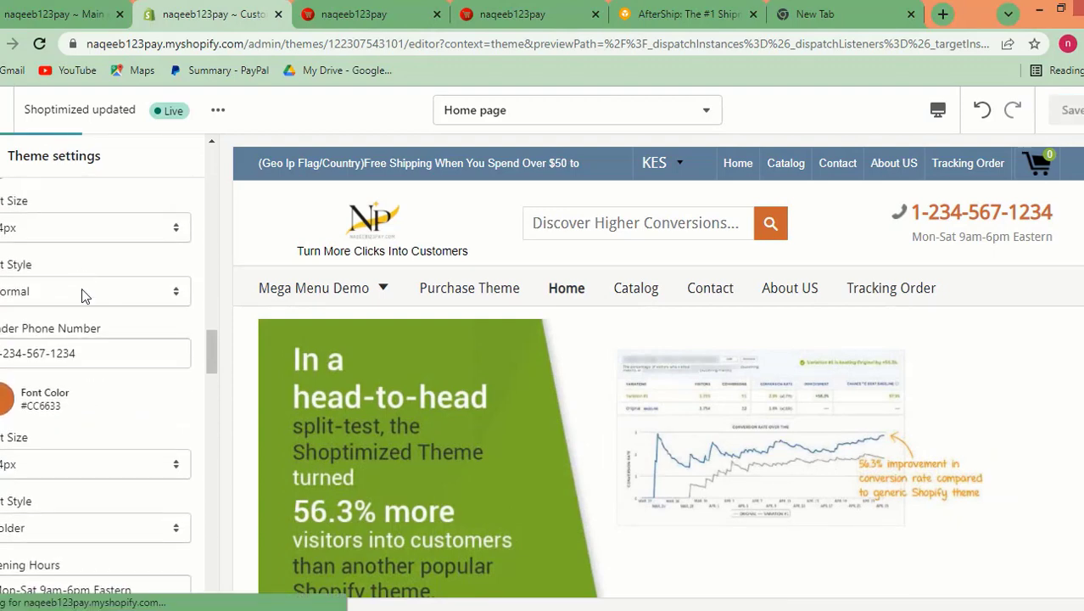
scroll(89, 339, "down", 3)
scroll(81, 331, "up", 2)
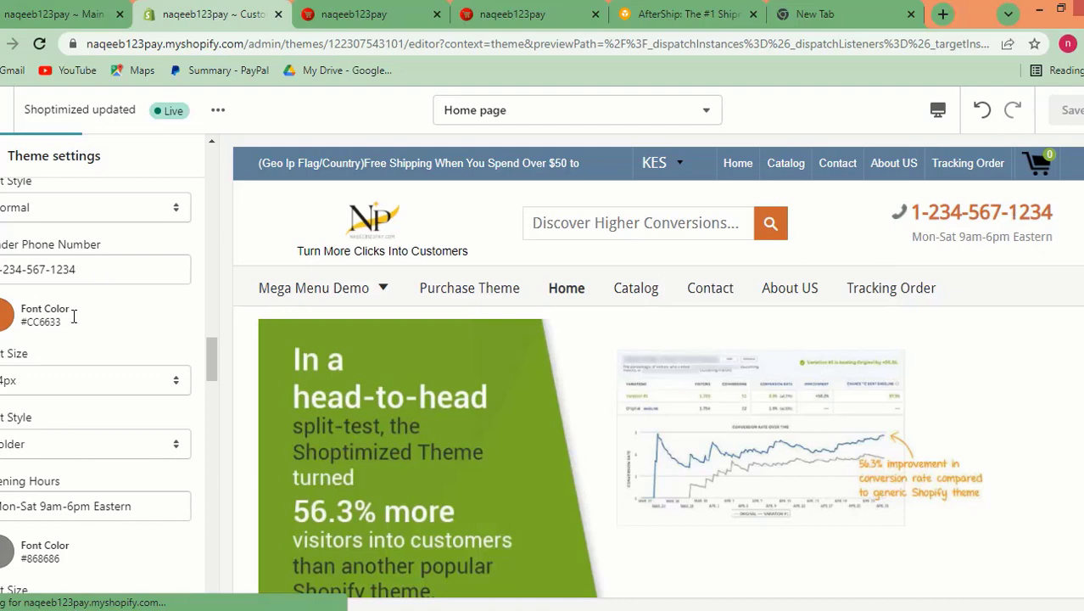
- Examine the header's Opening Hours font and Mobile Header top bar and banner settings, and save the theme changes
scroll(74, 317, "down", 2)
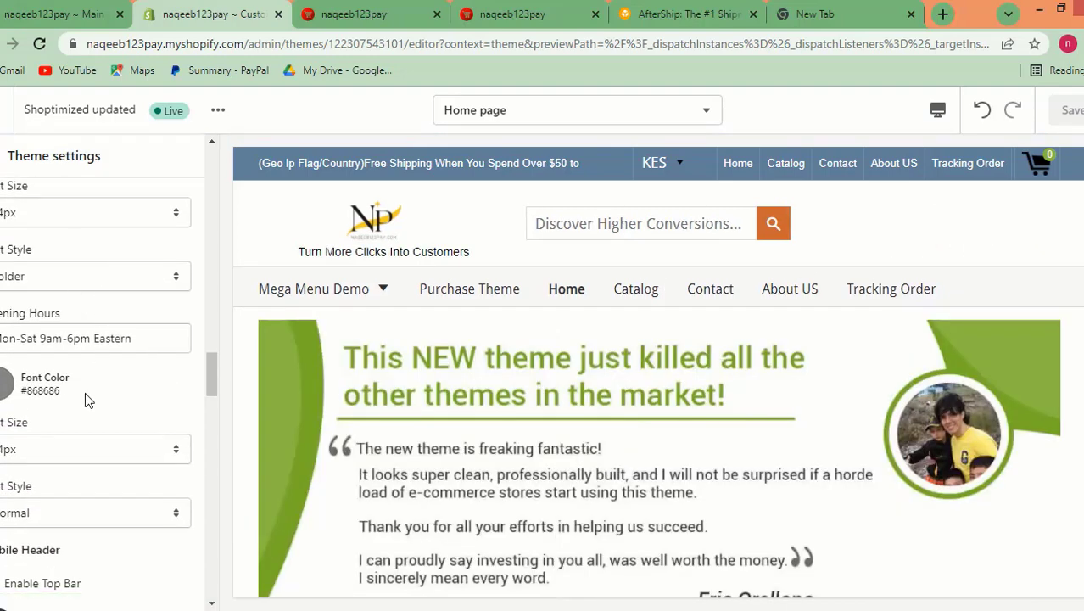
scroll(96, 313, "up", 3)
scroll(102, 346, "down", 5)
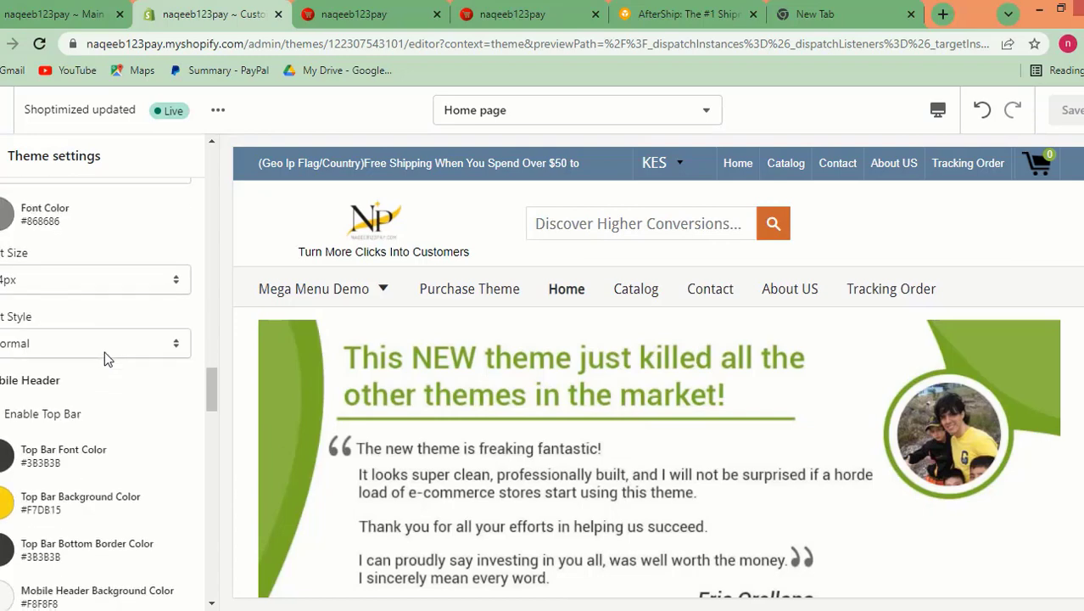
scroll(102, 352, "down", 5)
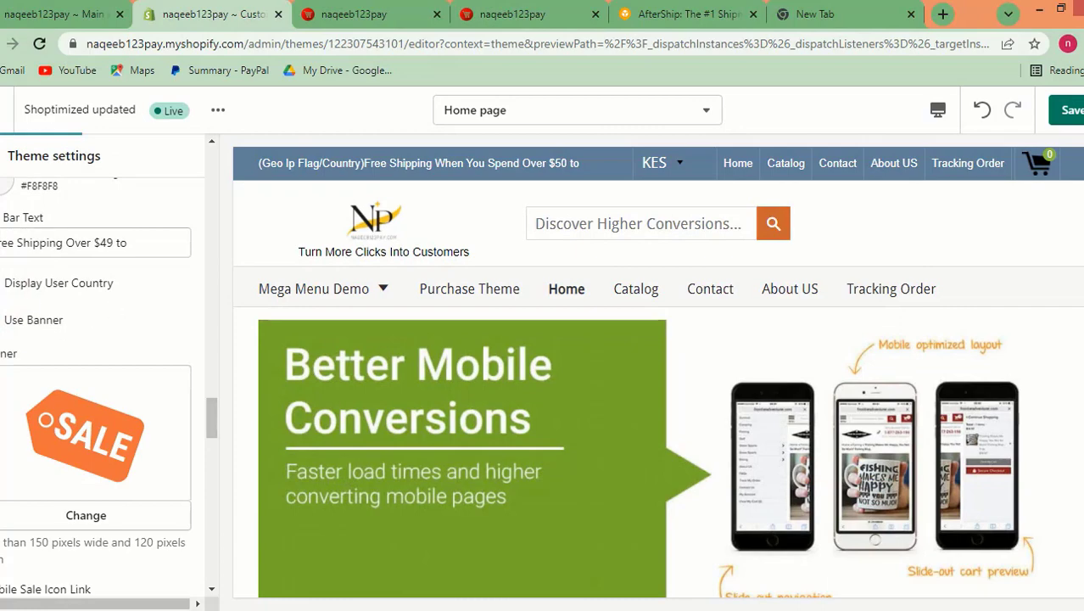
left_click(1070, 110)
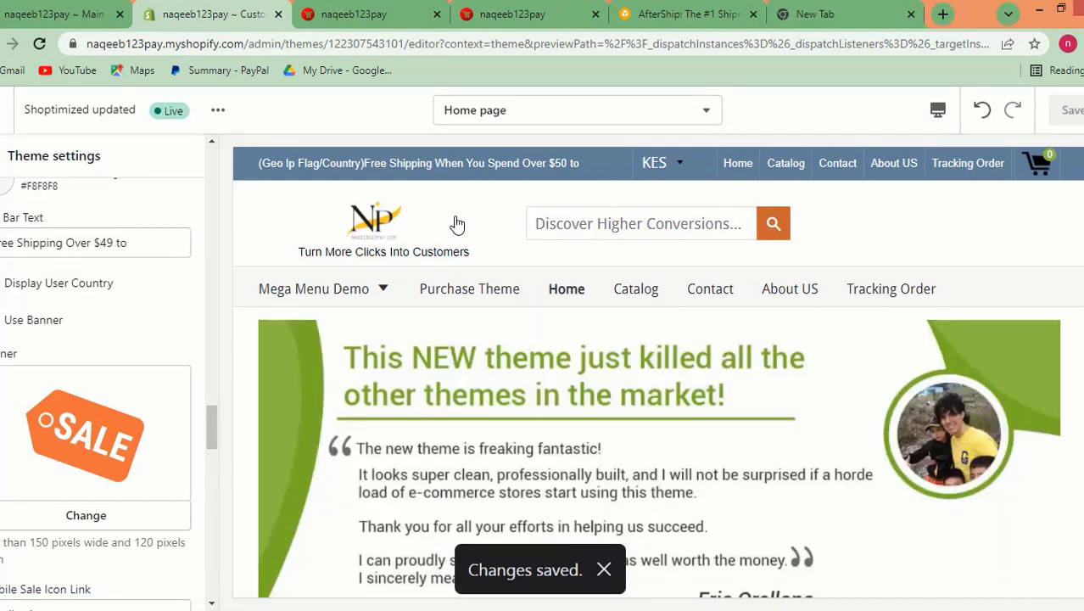
- Examine the Mobile Sale Icon Link and Search Icon settings at the end of the mobile header section
scroll(41, 381, "down", 4)
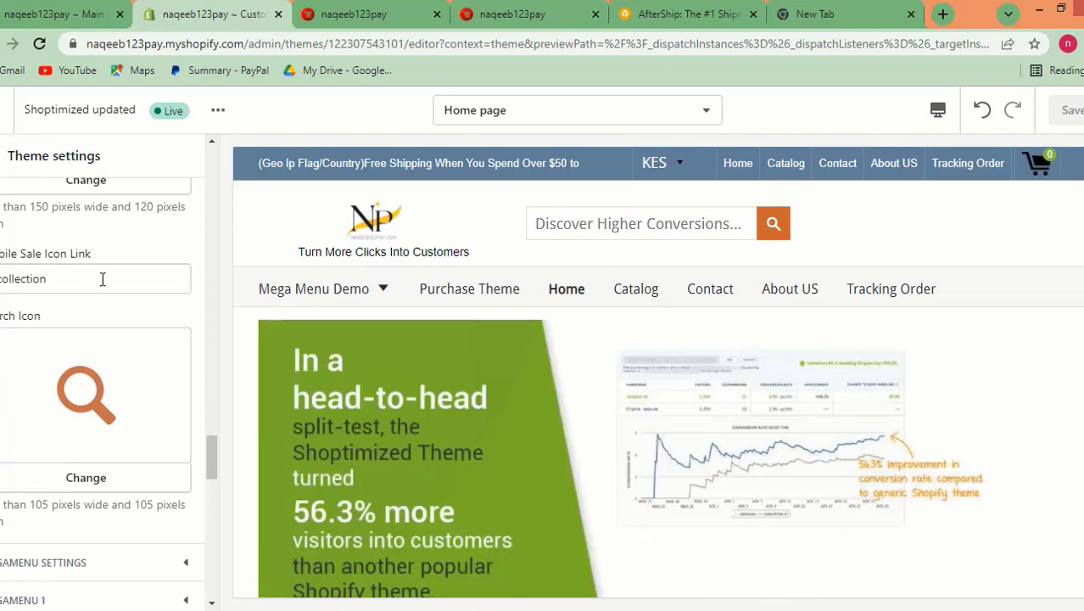
scroll(52, 285, "down", 1)
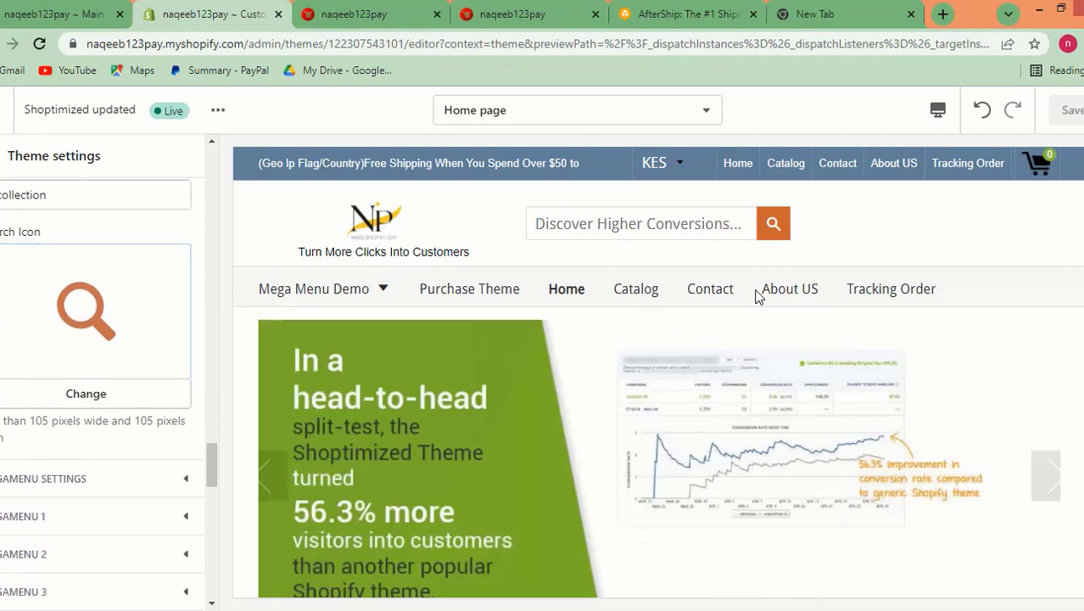
scroll(88, 370, "down", 2)
- Open the Megamenu Settings and examine the custom link colors, font size, font style and heading fields
left_click(127, 317)
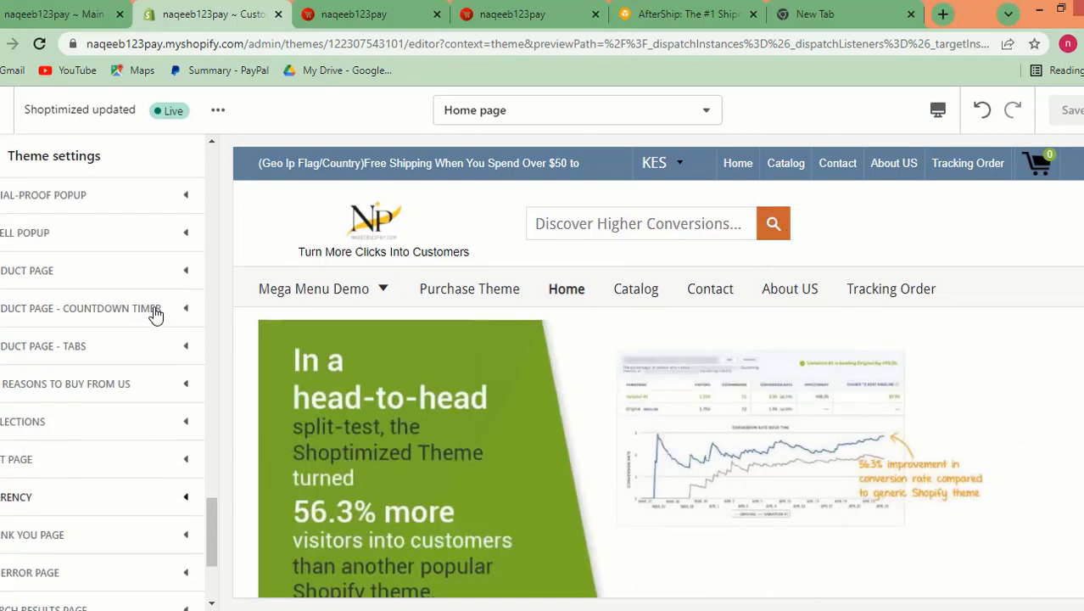
scroll(141, 331, "up", 11)
scroll(149, 356, "up", 6)
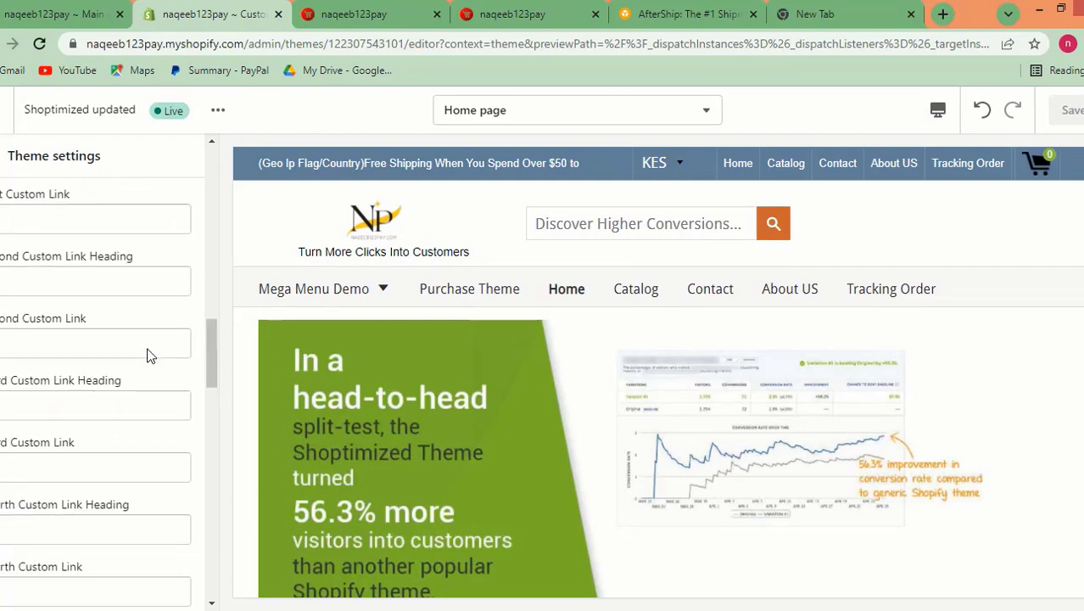
scroll(102, 399, "down", 4)
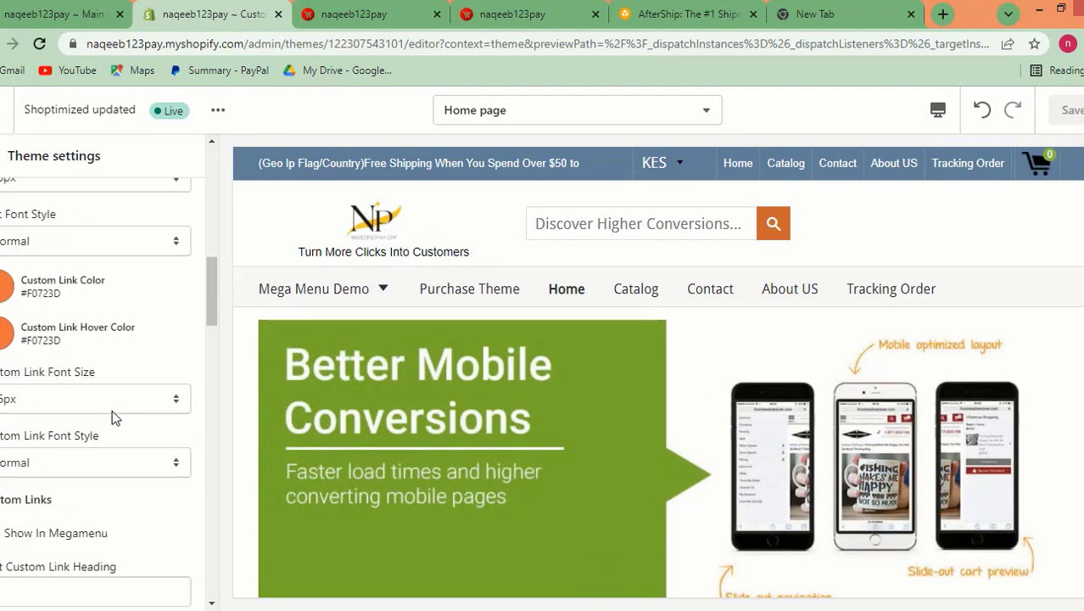
mouse_move(299, 280)
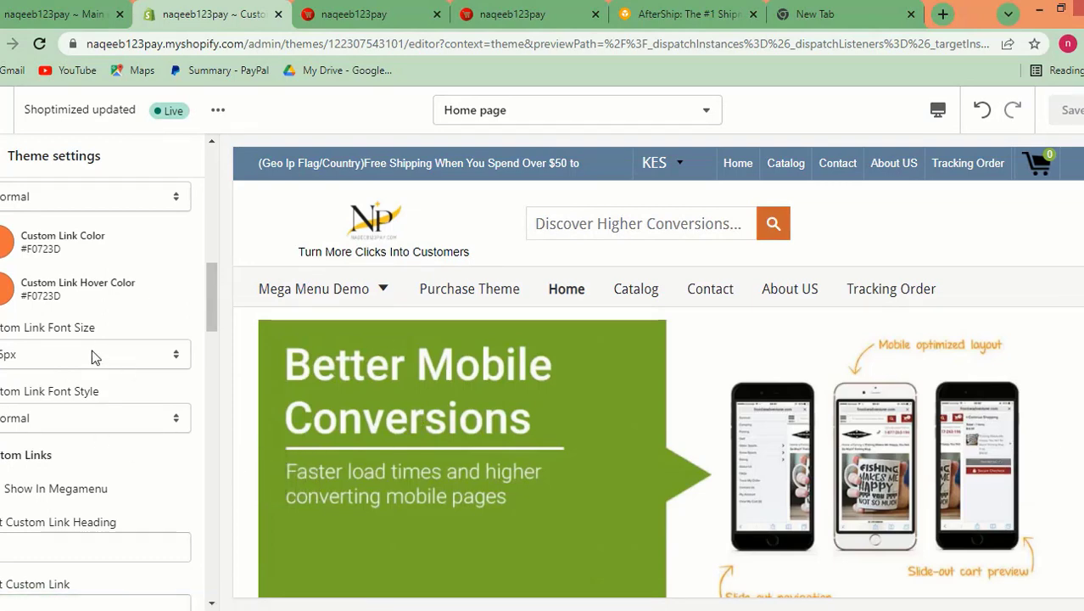
scroll(93, 382, "down", 2)
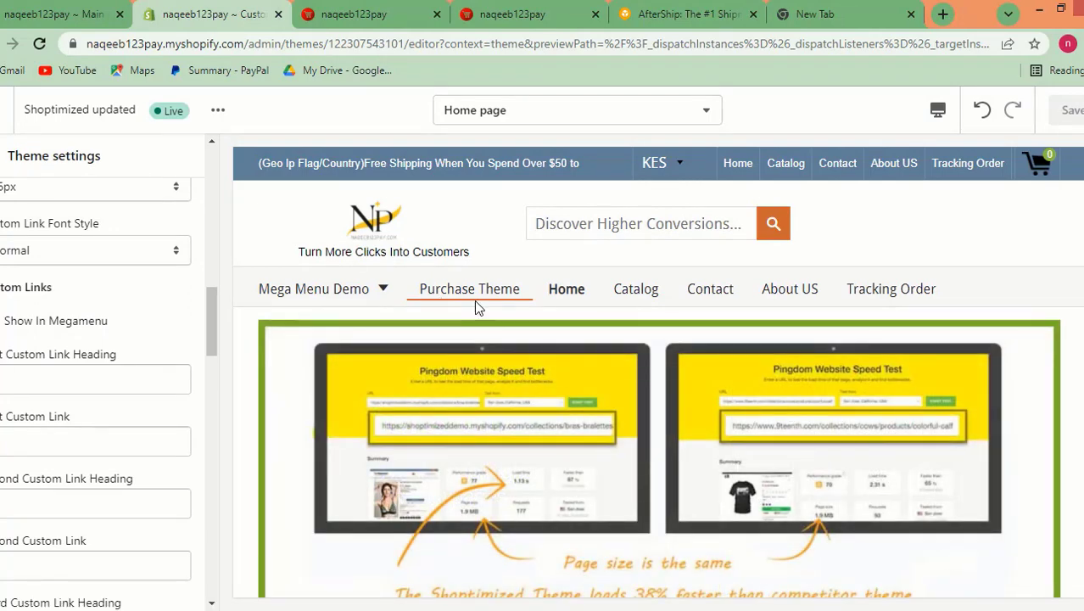
mouse_move(354, 315)
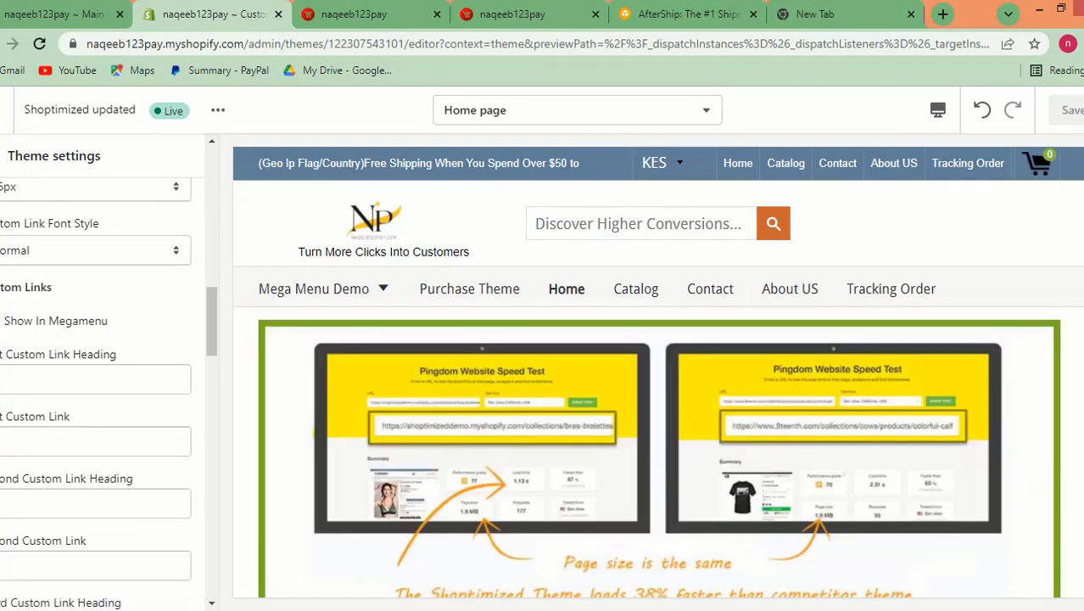
- Turn off Show In Megamenu for the custom links, check the Mega Menu Demo dropdown in the preview and save
left_click(2, 321)
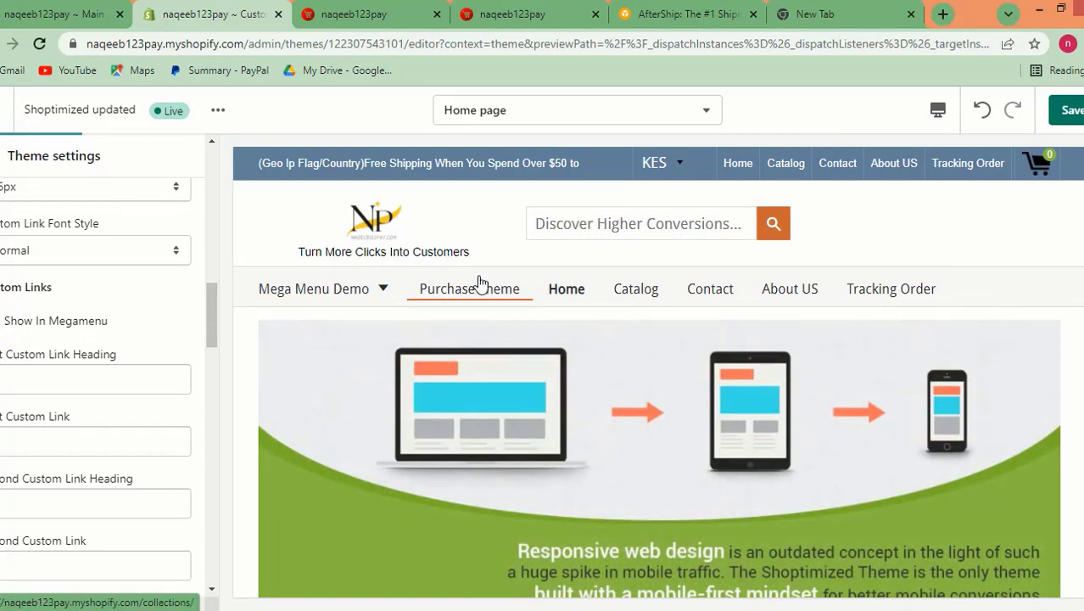
mouse_move(280, 298)
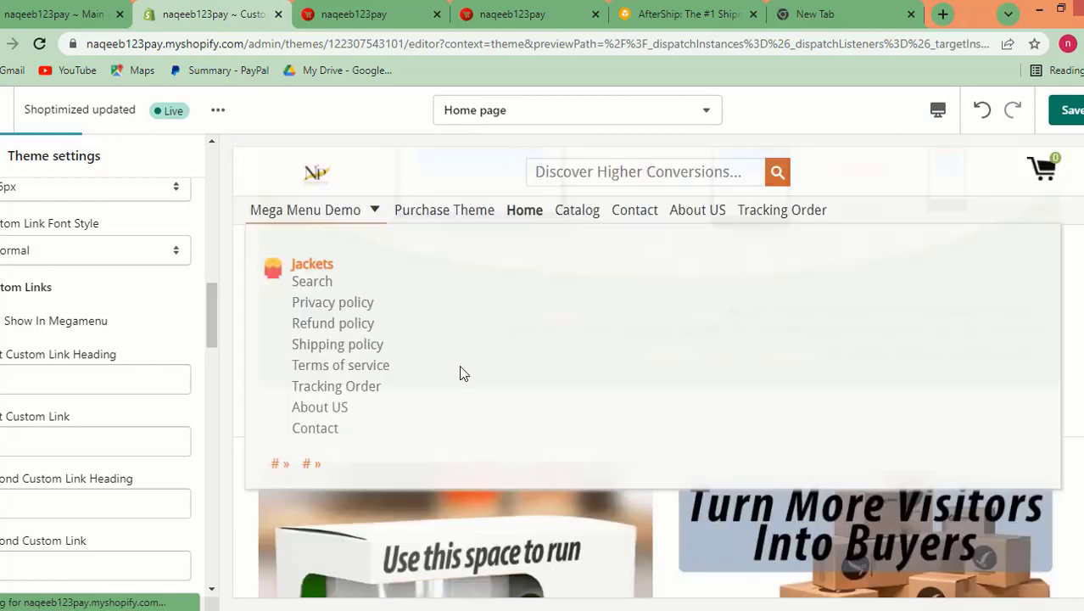
left_click(1071, 110)
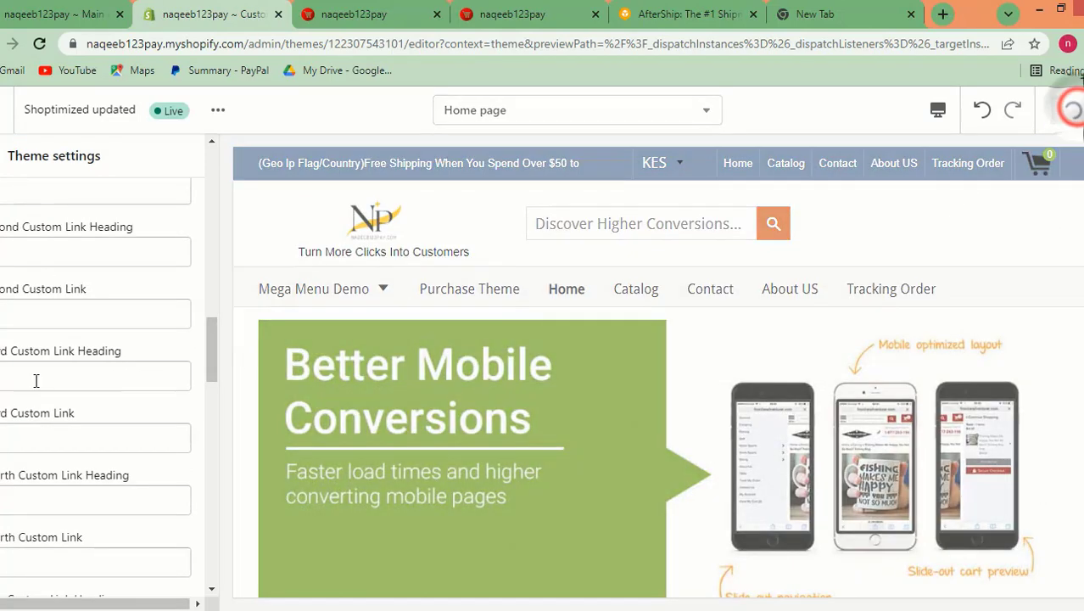
scroll(42, 373, "up", 2)
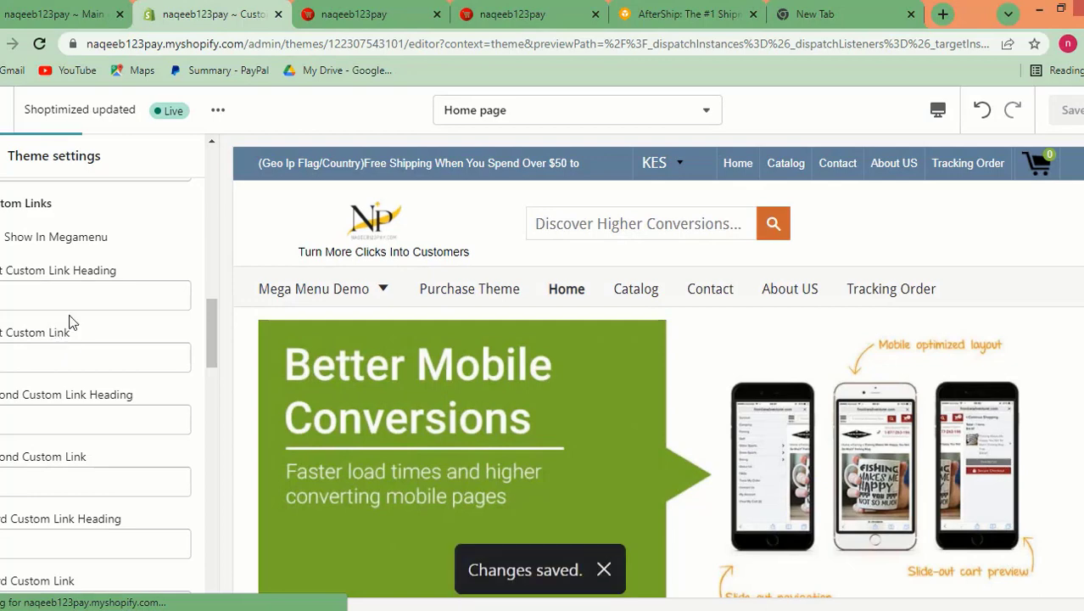
mouse_move(393, 278)
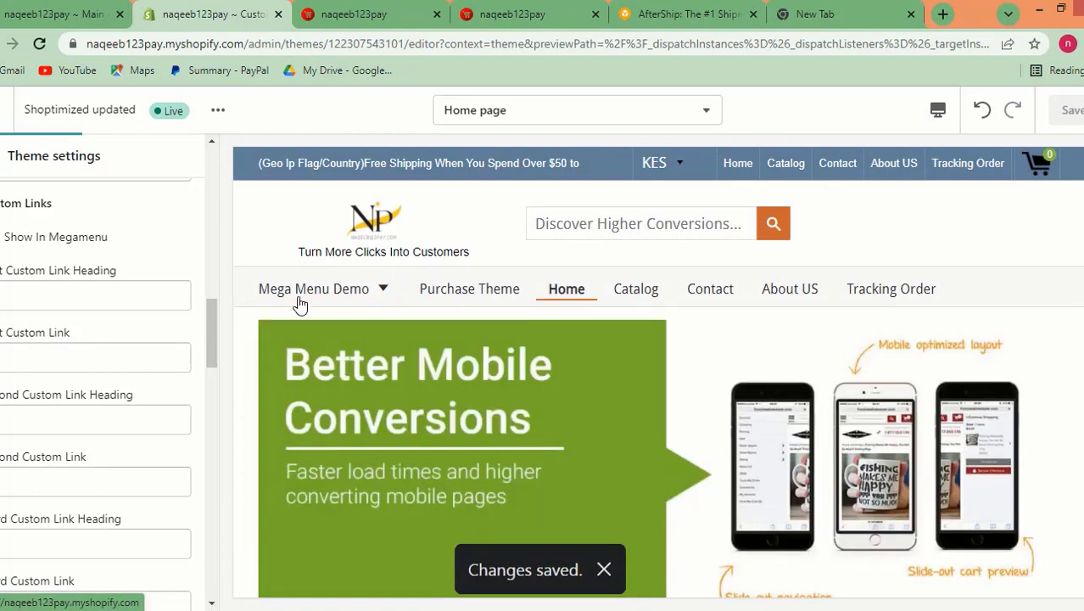
scroll(93, 365, "up", 1)
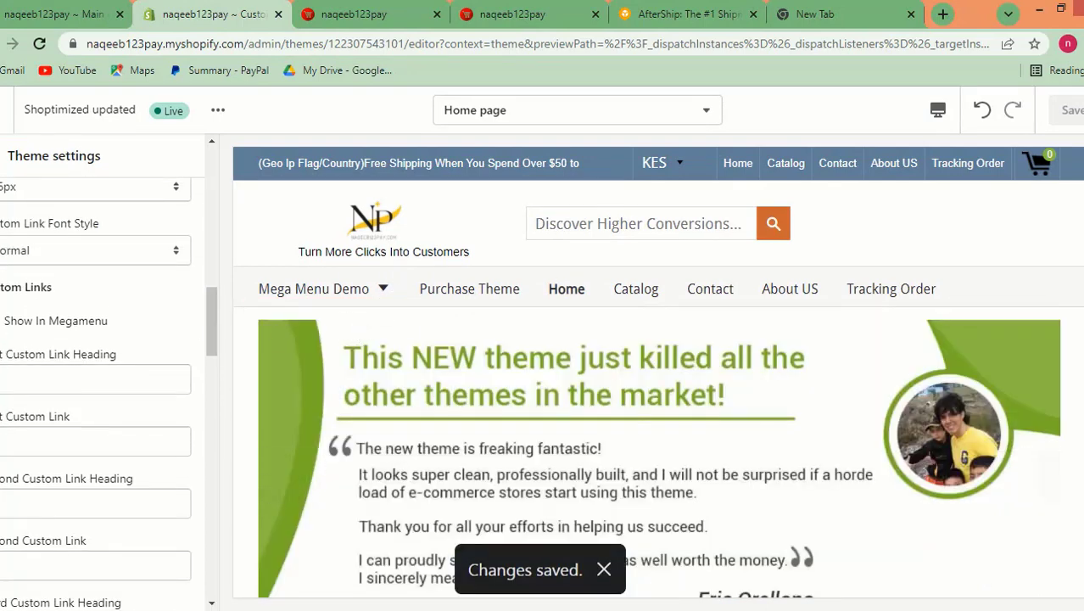
- Examine the remaining custom link fields and the Megamenu 1 to 5 sections, comparing them with the Mega Menu Demo dropdown
left_click_drag(212, 316, 212, 413)
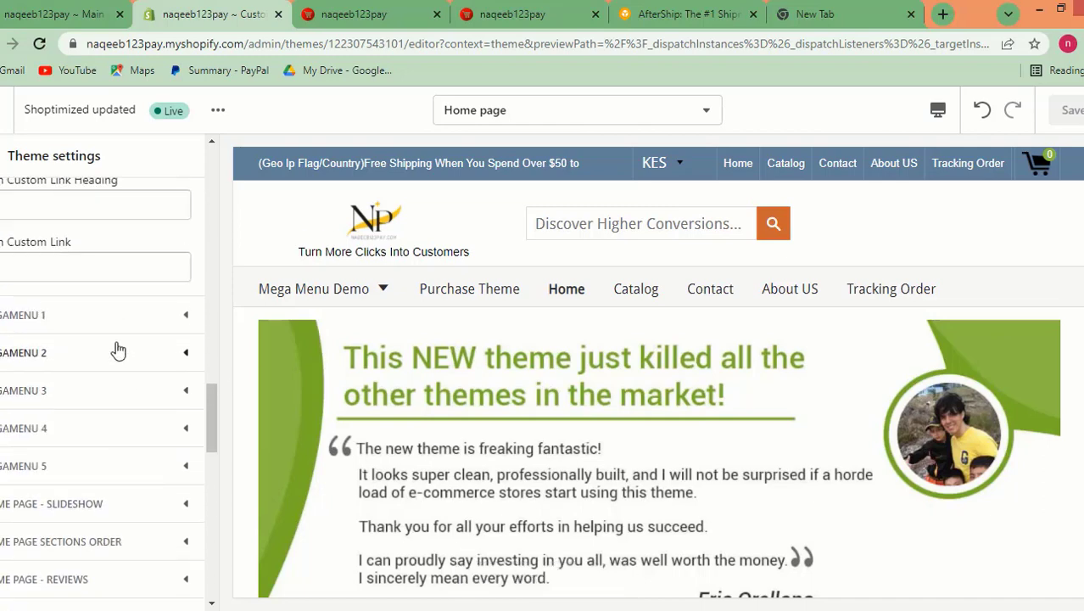
scroll(20, 334, "up", 4)
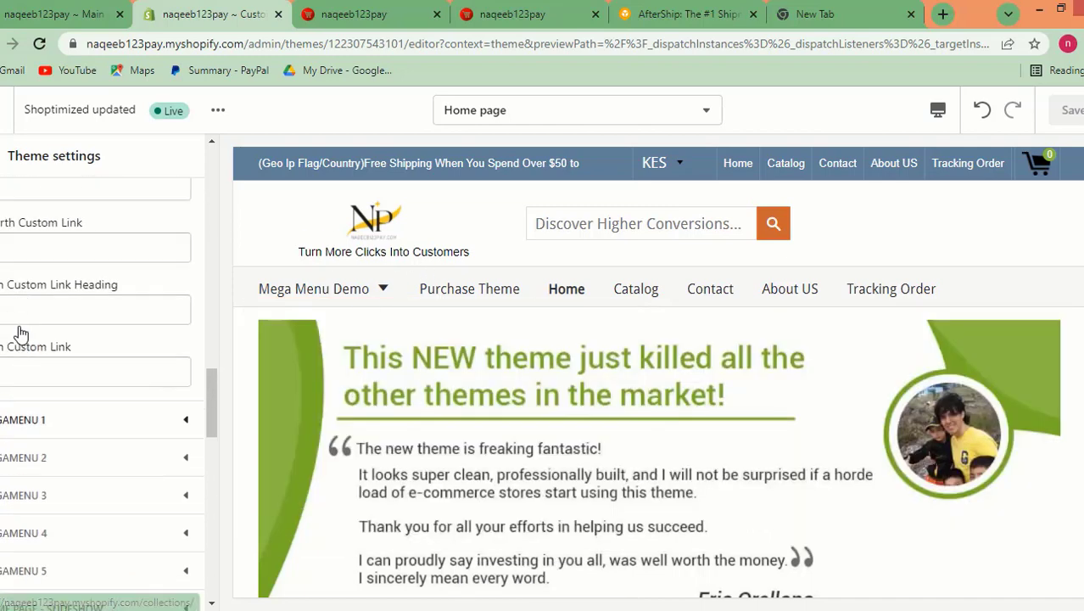
scroll(21, 331, "up", 5)
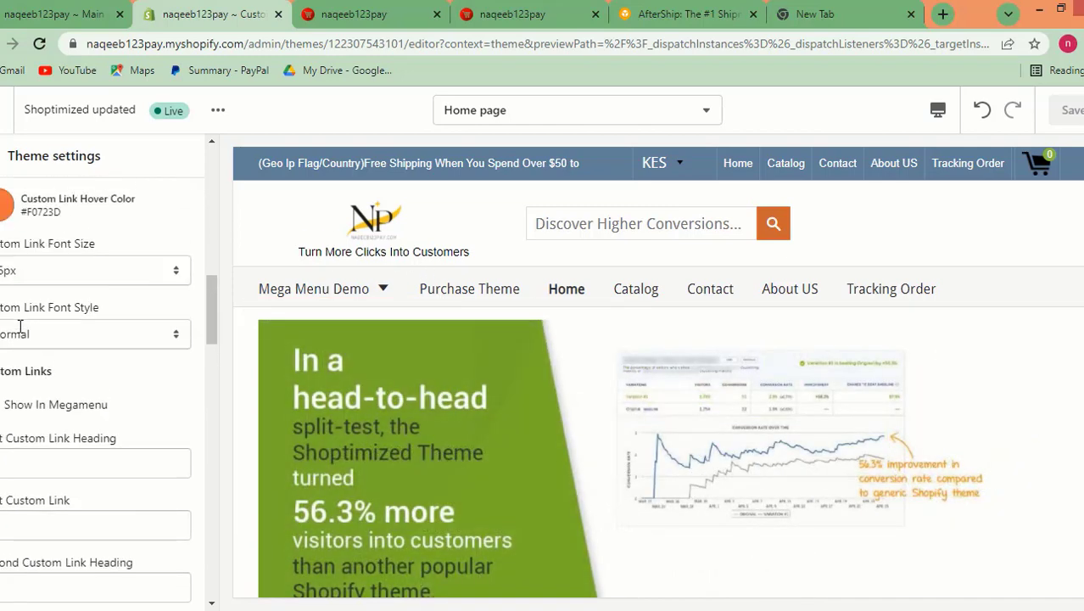
scroll(22, 331, "down", 5)
scroll(20, 331, "down", 5)
scroll(132, 447, "up", 3)
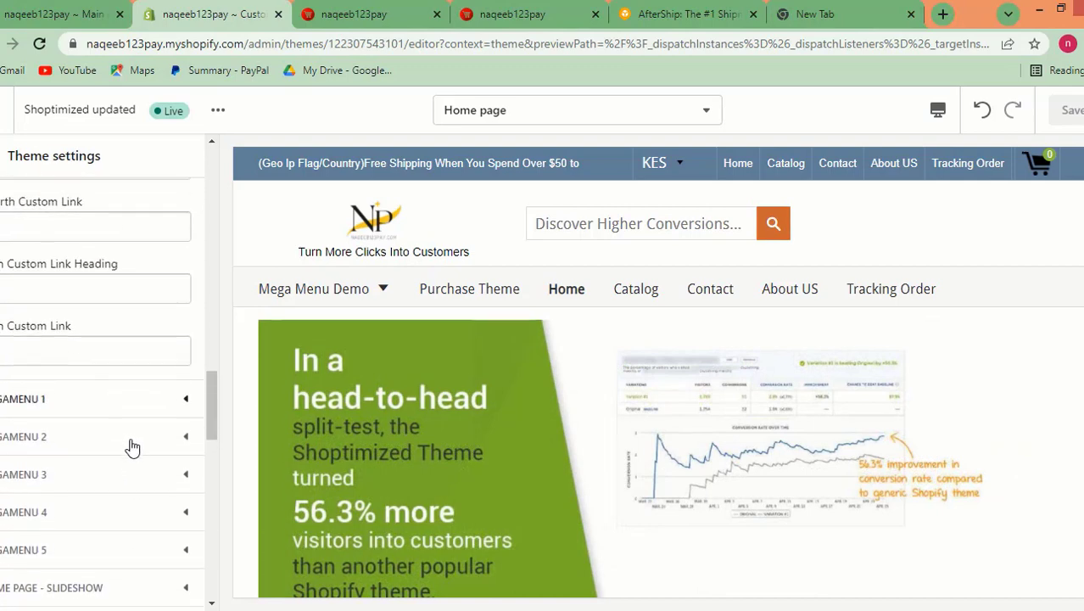
scroll(145, 407, "down", 2)
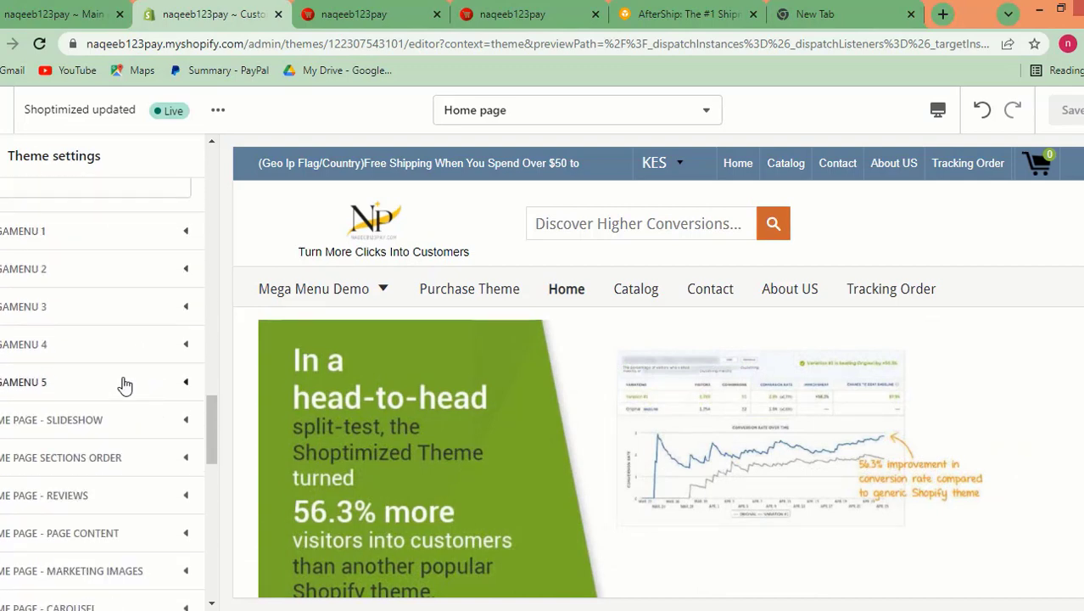
mouse_move(370, 293)
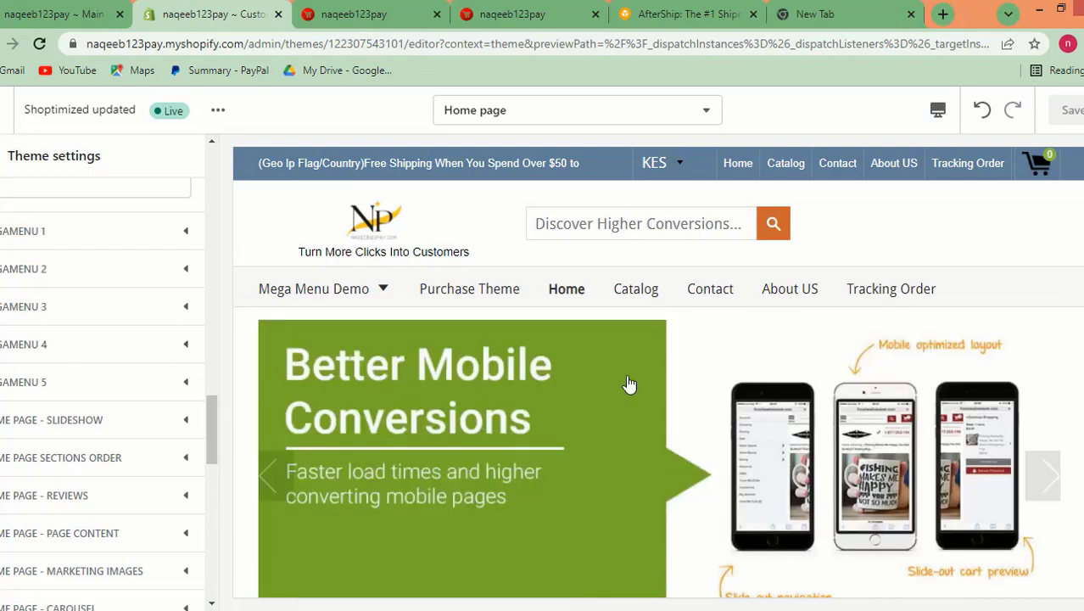
mouse_move(346, 275)
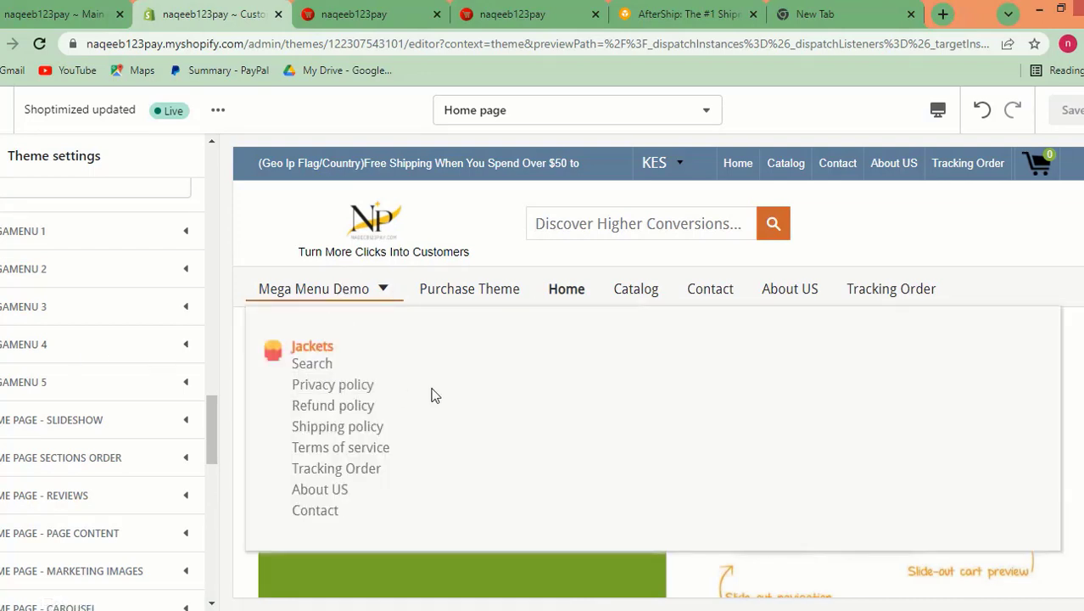
- Open the Megamenu 1 settings and examine its submenu icons, headings and the menus available for the third submenu
left_click(115, 235)
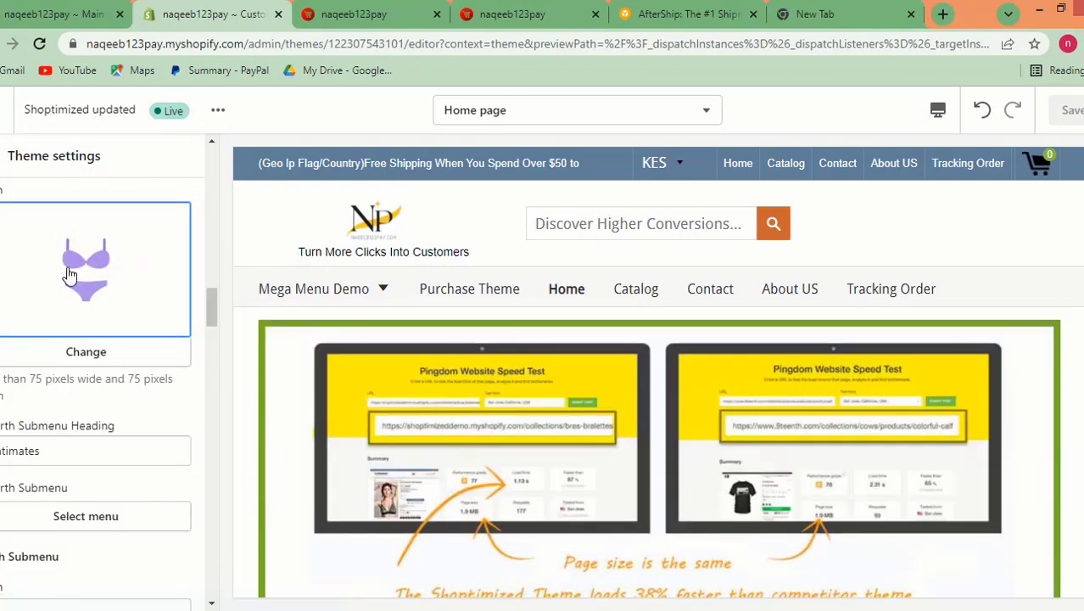
scroll(160, 341, "up", 3)
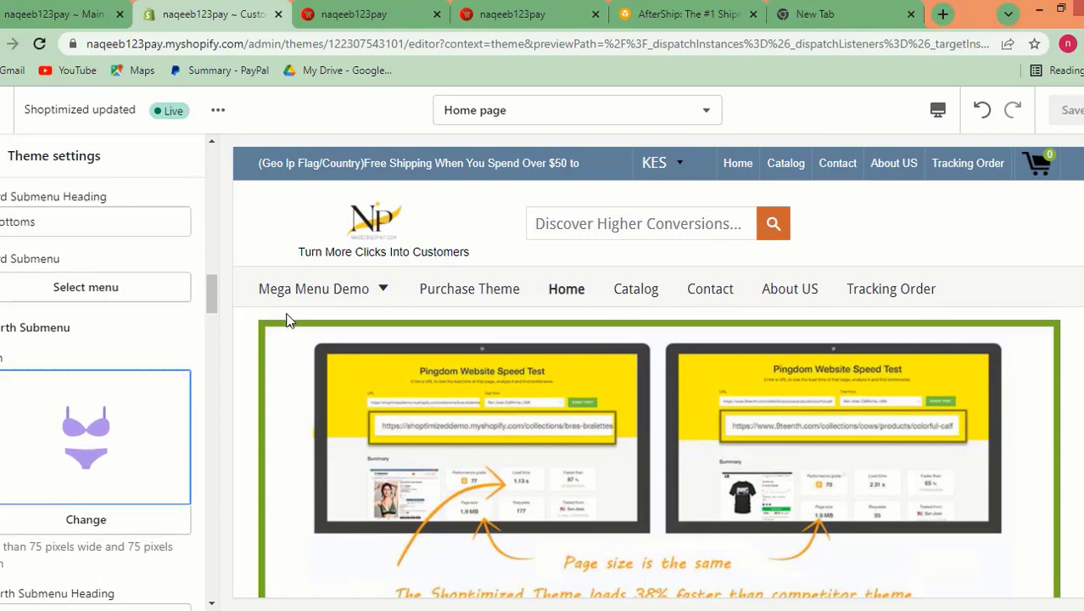
mouse_move(342, 293)
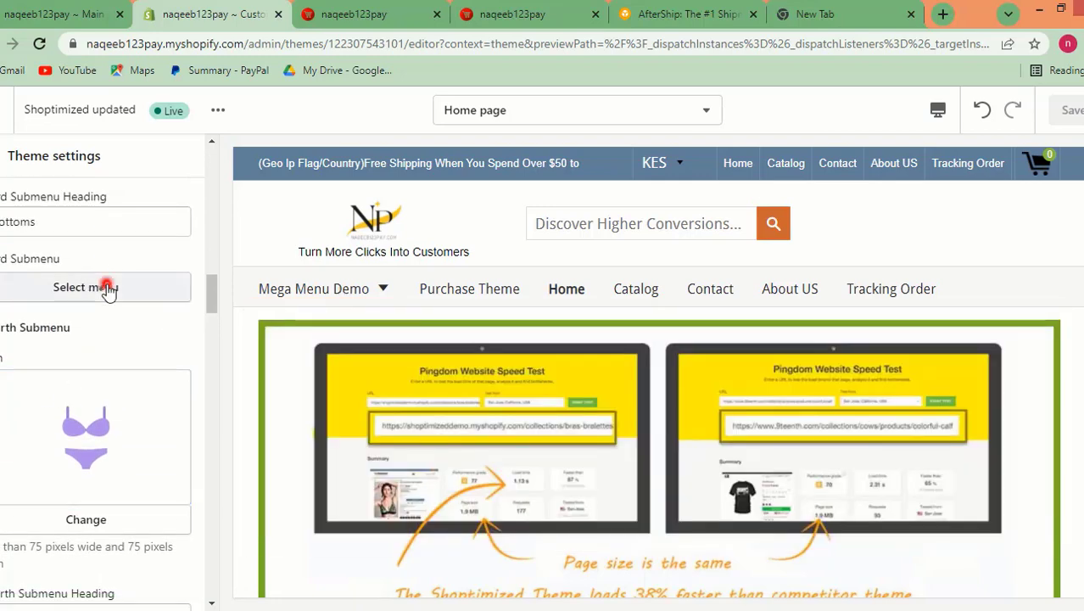
left_click(106, 287)
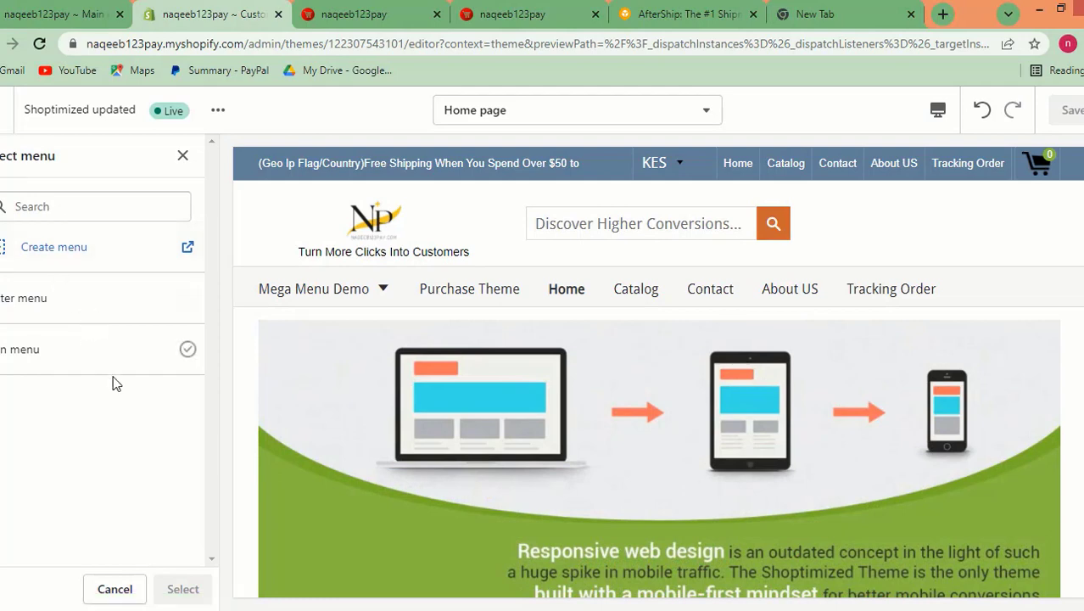
left_click(183, 158)
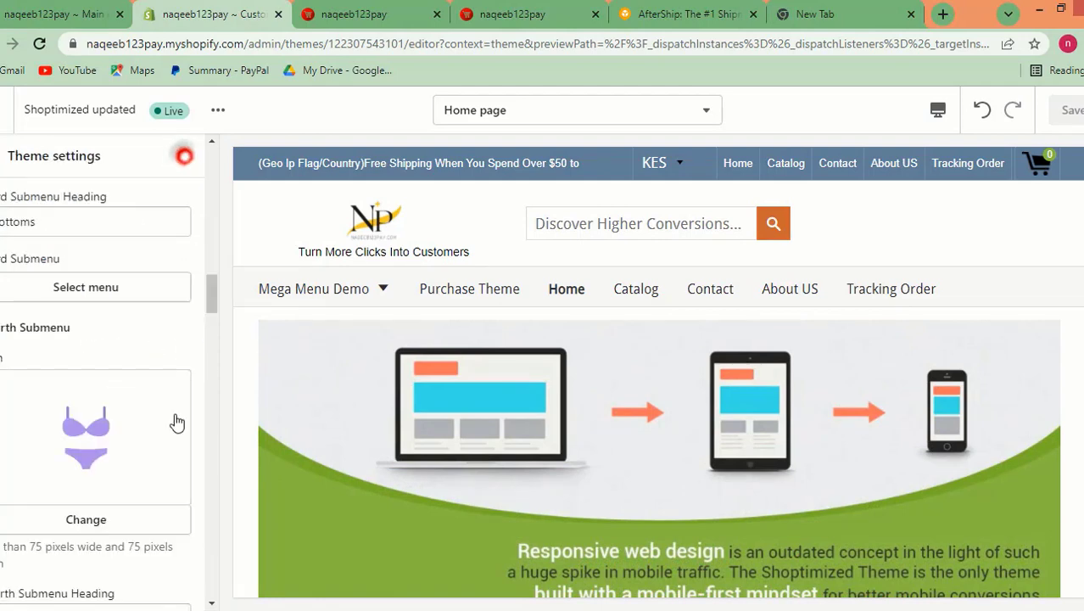
scroll(173, 419, "up", 2)
scroll(97, 451, "down", 1)
scroll(93, 439, "up", 1)
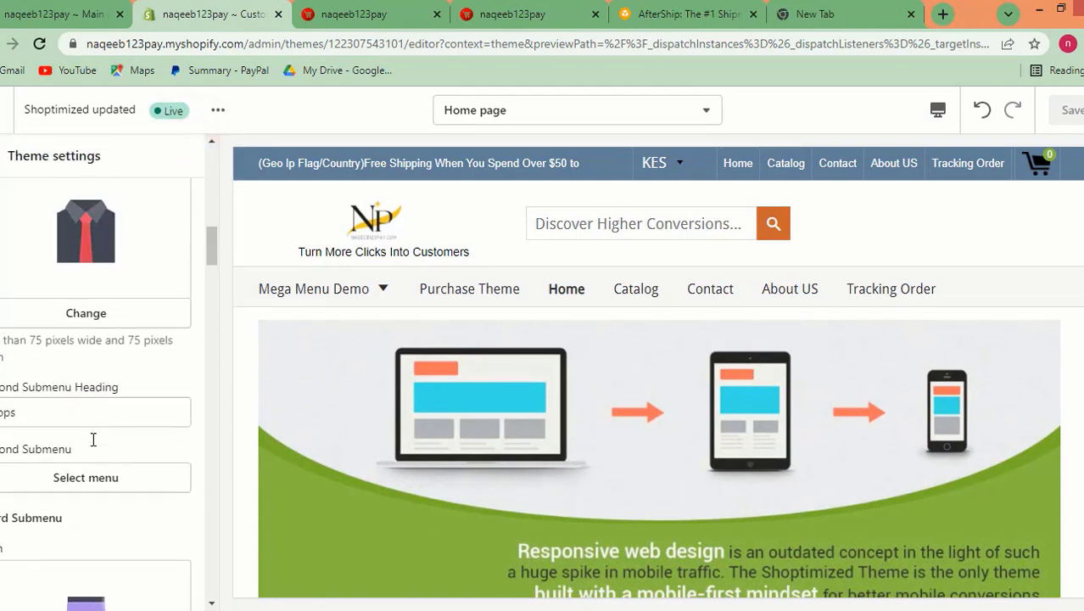
- Hide Megamenu 1 from the store's navigation and check the Mega Menu Demo dropdown in the preview
mouse_move(377, 290)
scroll(51, 356, "up", 10)
scroll(68, 352, "down", 3)
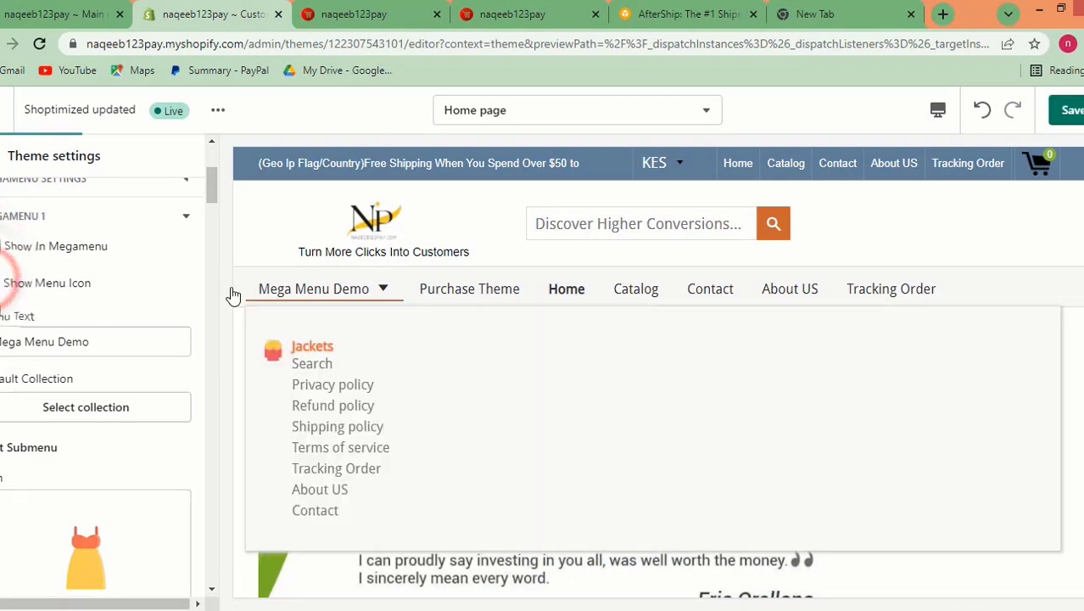
left_click(365, 295)
- Examine Megamenu 1's first to seventh submenu settings, including their icons, headings and assigned menus
scroll(119, 370, "down", 4)
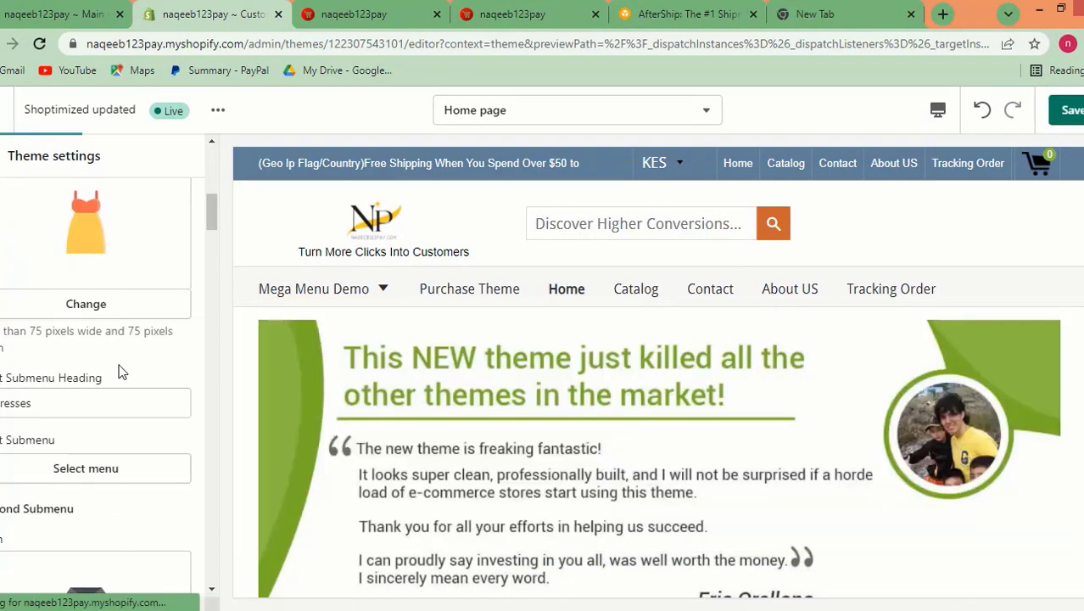
scroll(155, 398, "down", 10)
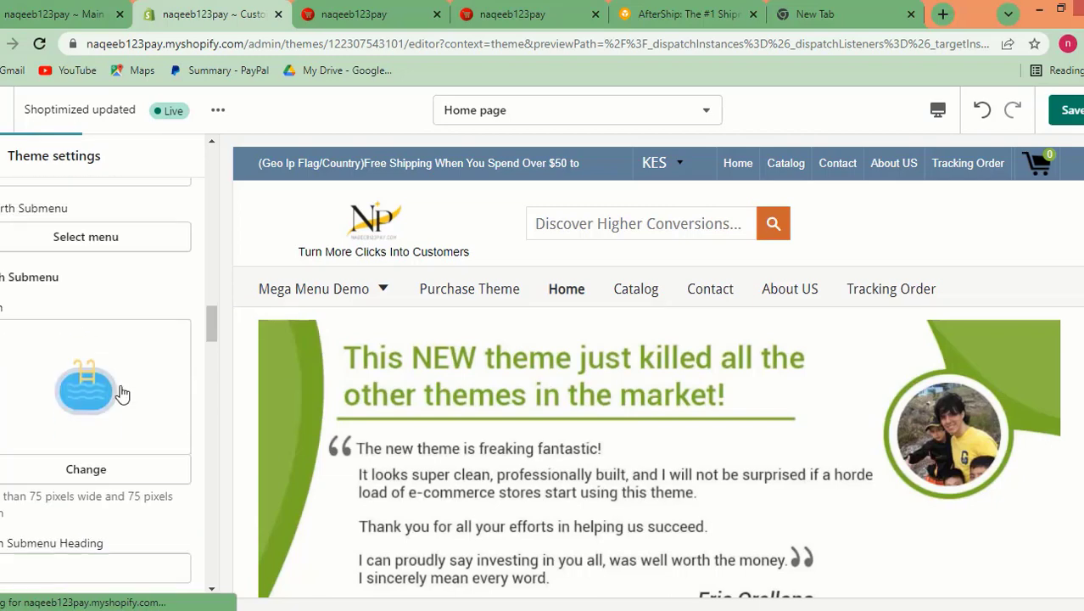
scroll(121, 357, "up", 1)
scroll(121, 387, "down", 7)
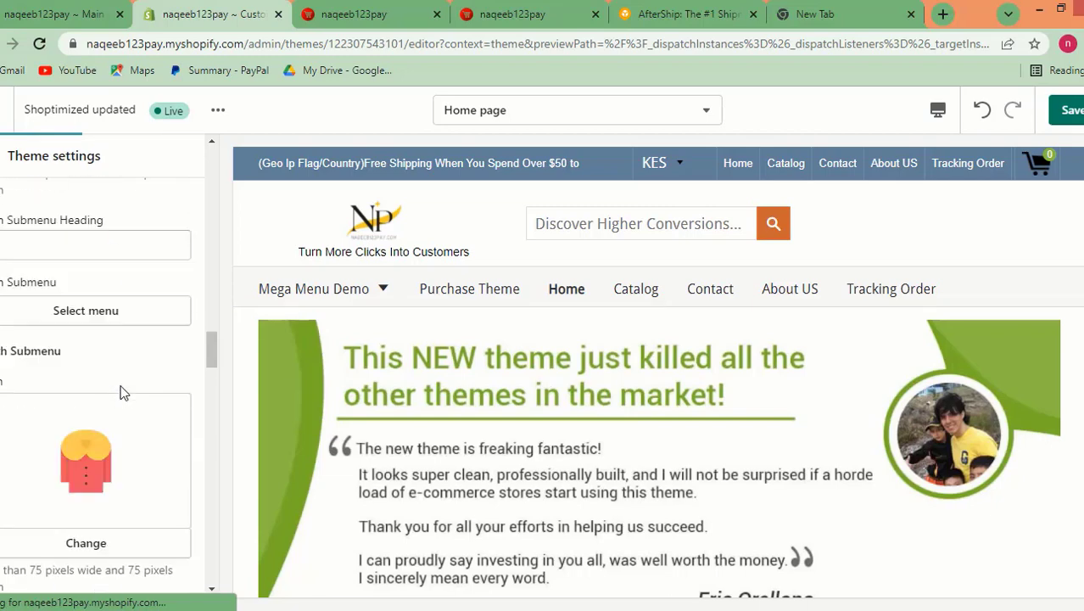
scroll(121, 388, "down", 5)
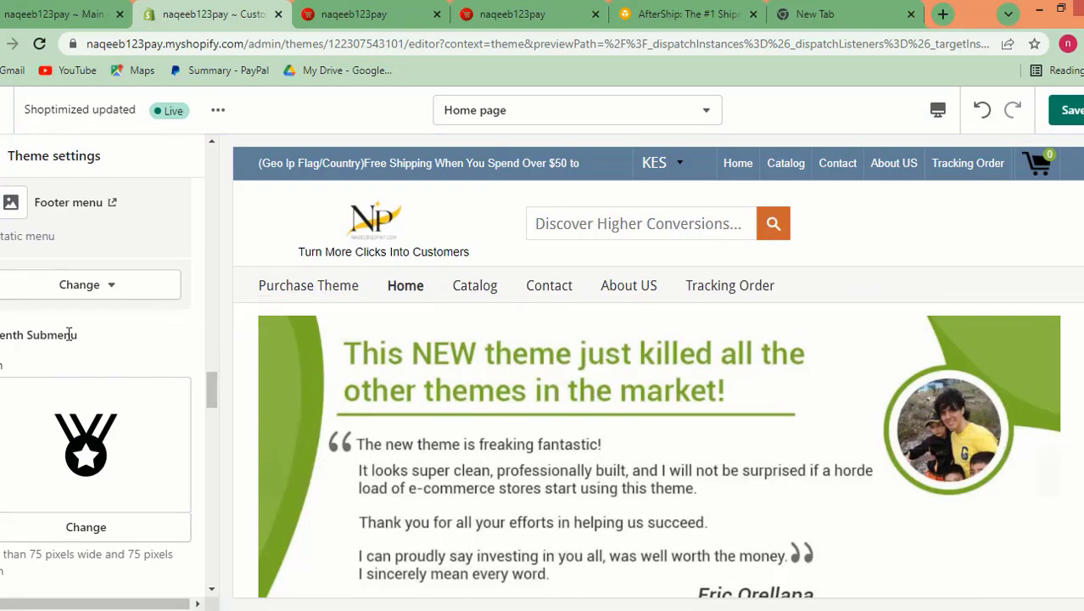
scroll(68, 334, "up", 4)
scroll(68, 334, "up", 10)
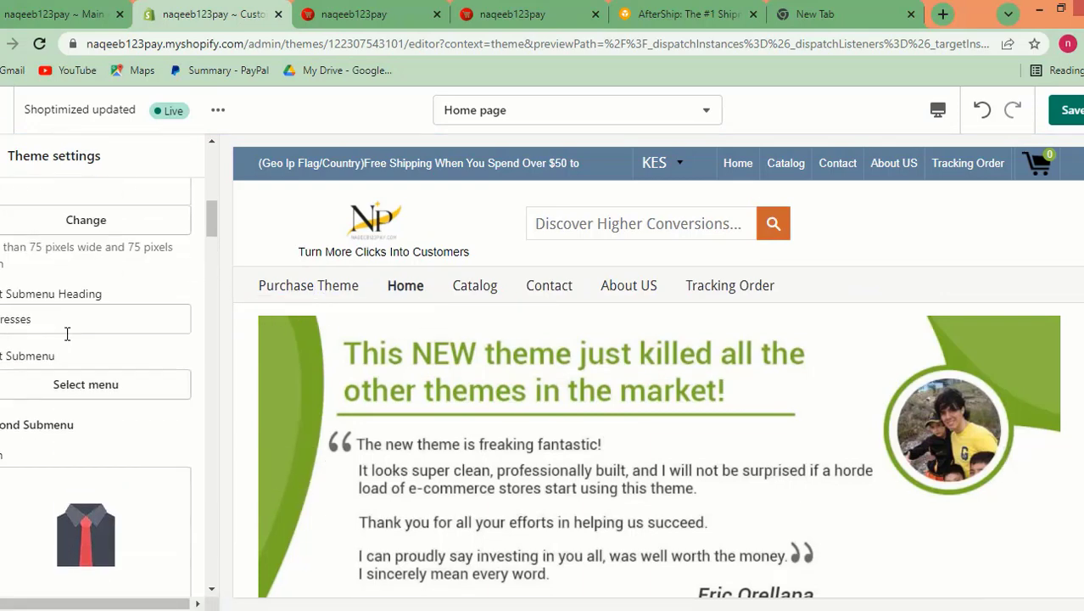
- Show Megamenu 1 in the navigation again without its menu icon, and check the Mega Menu Demo dropdown
scroll(119, 315, "up", 5)
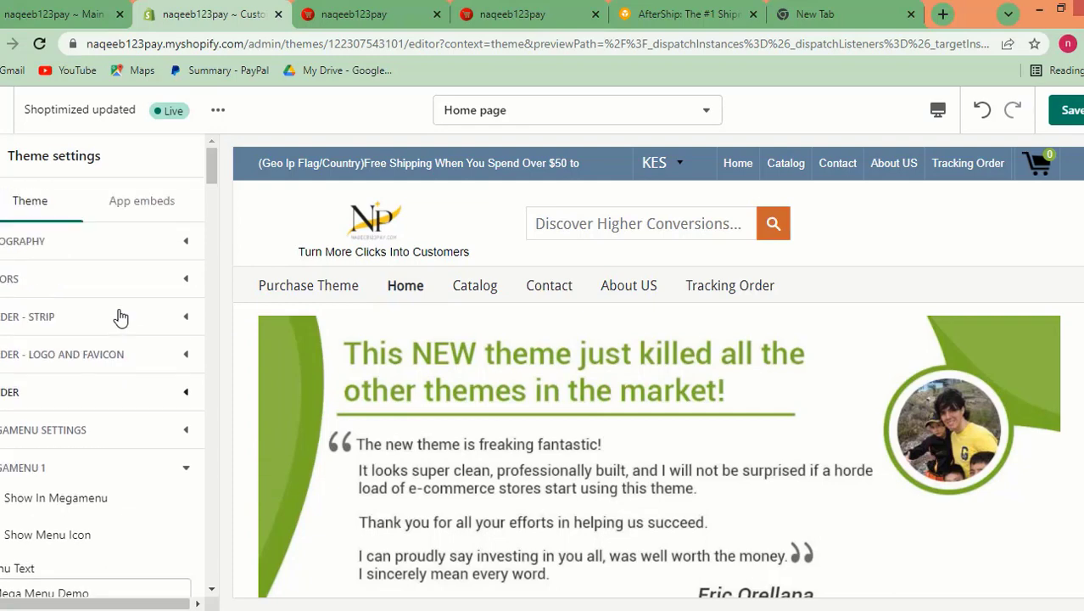
scroll(128, 386, "down", 1)
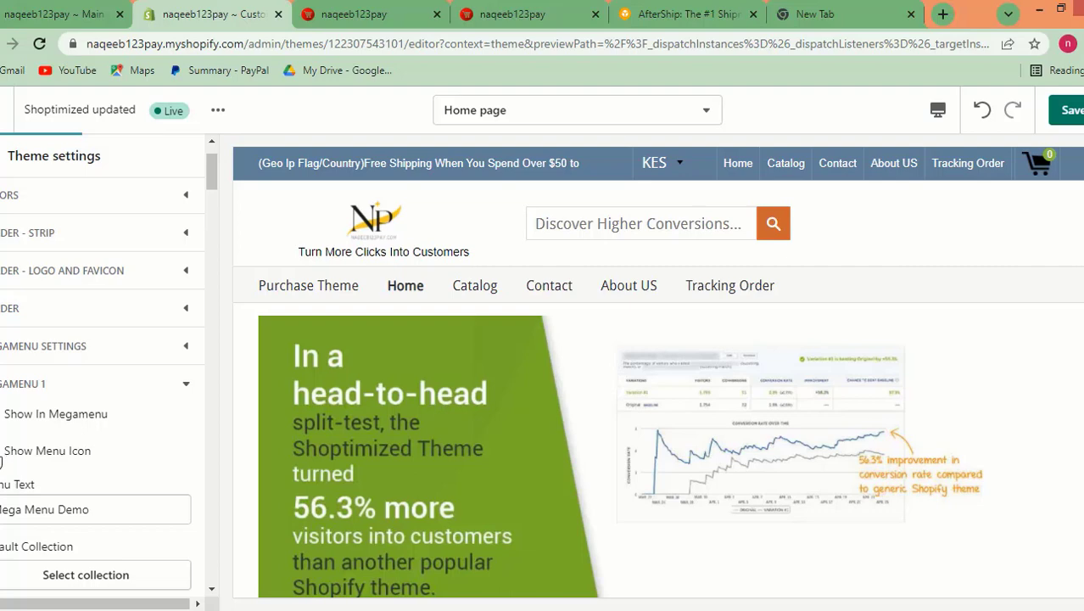
mouse_move(379, 291)
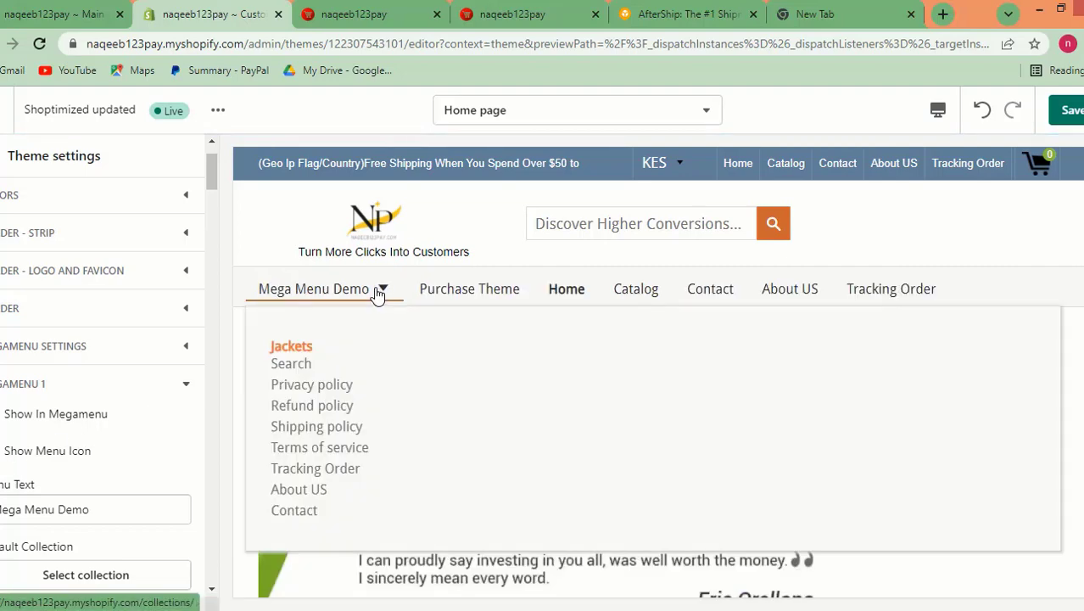
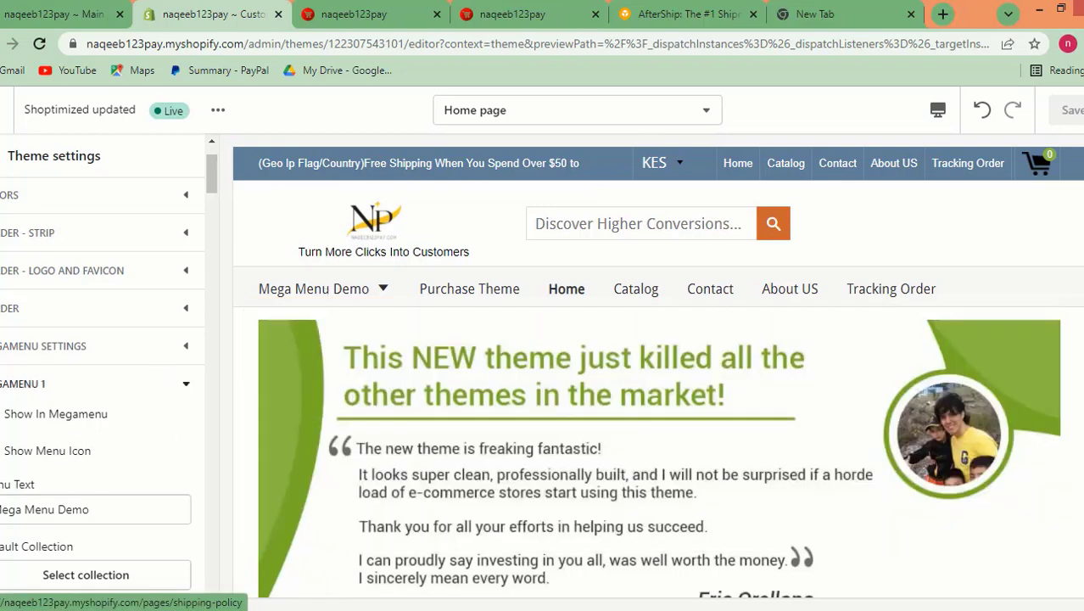
- Turn off Show In Megamenu for Megamenu 1 in the theme settings
scroll(67, 407, "down", 5)
scroll(66, 407, "down", 15)
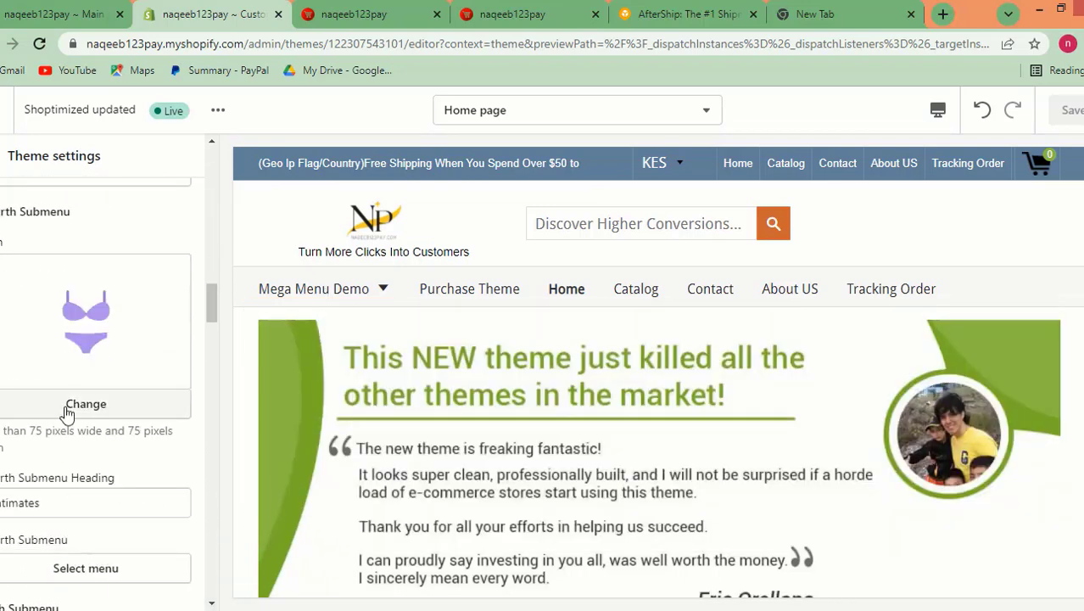
scroll(67, 414, "up", 20)
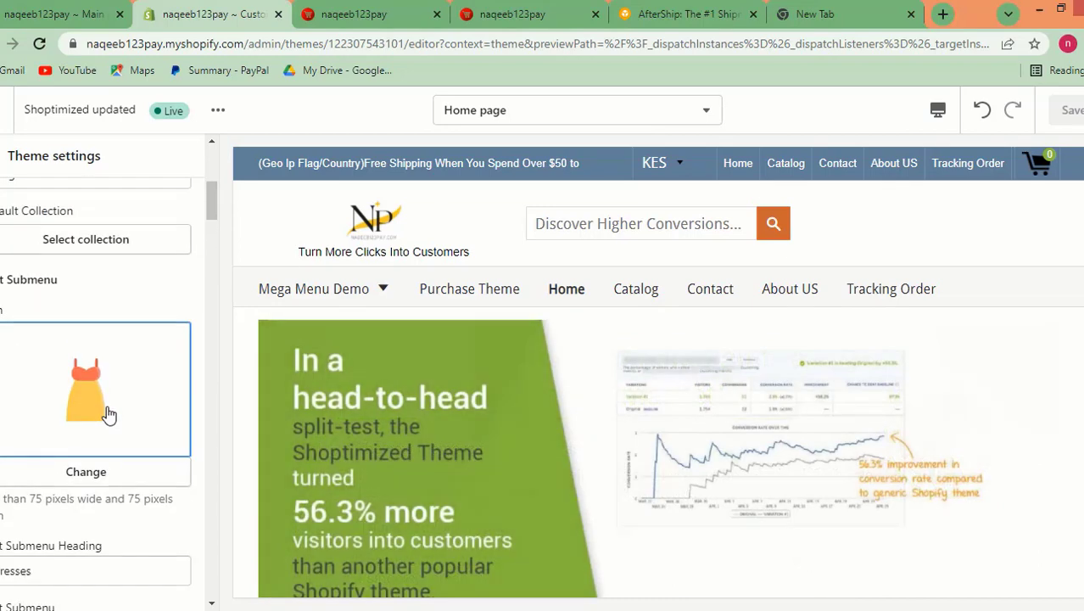
scroll(107, 416, "down", 3)
scroll(132, 416, "up", 2)
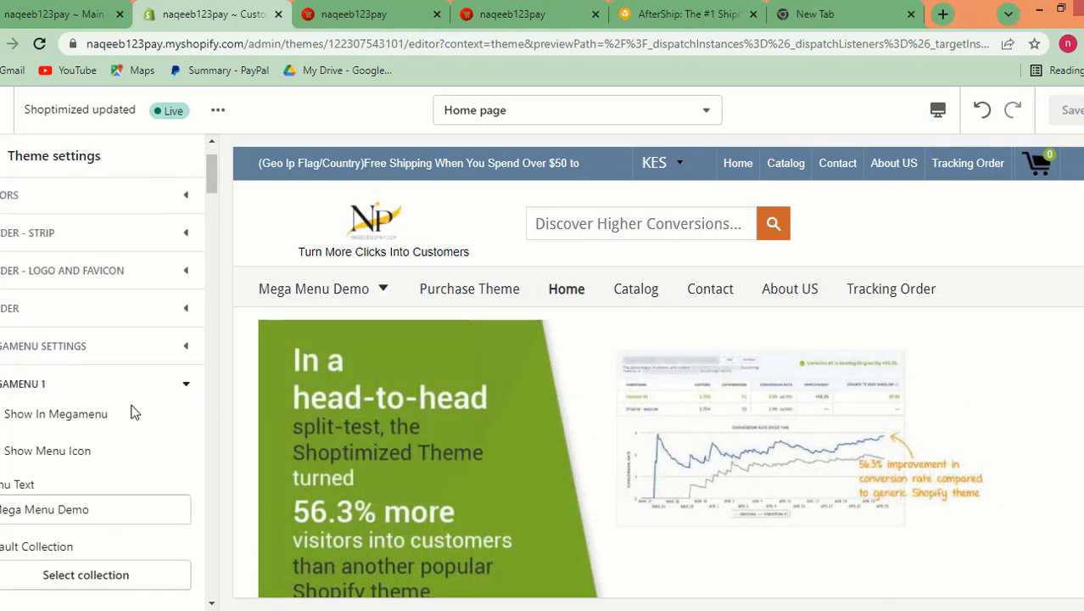
scroll(132, 443, "down", 1)
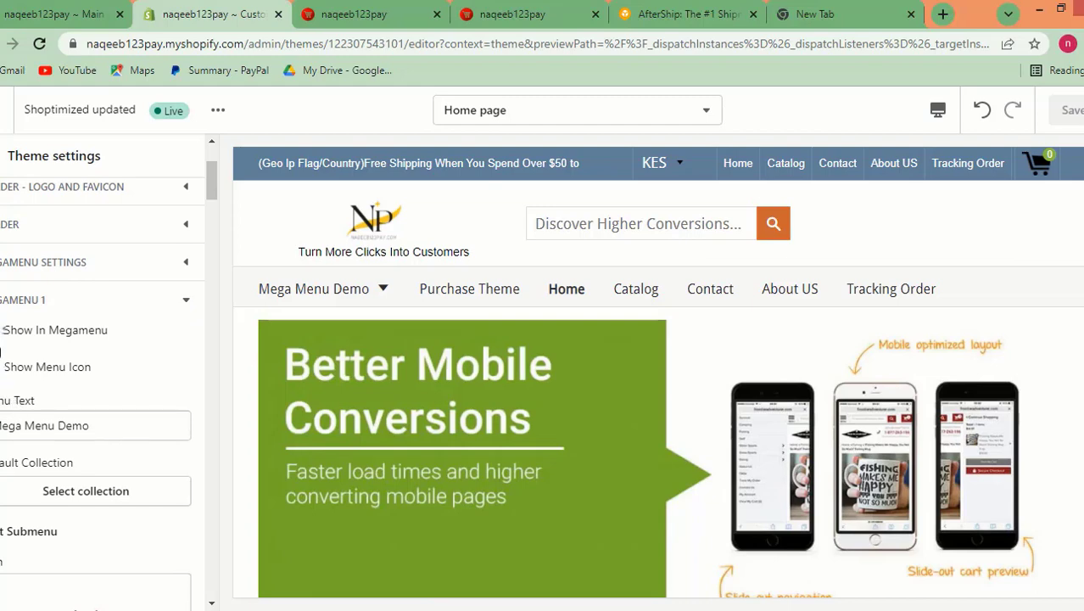
left_click(3, 330)
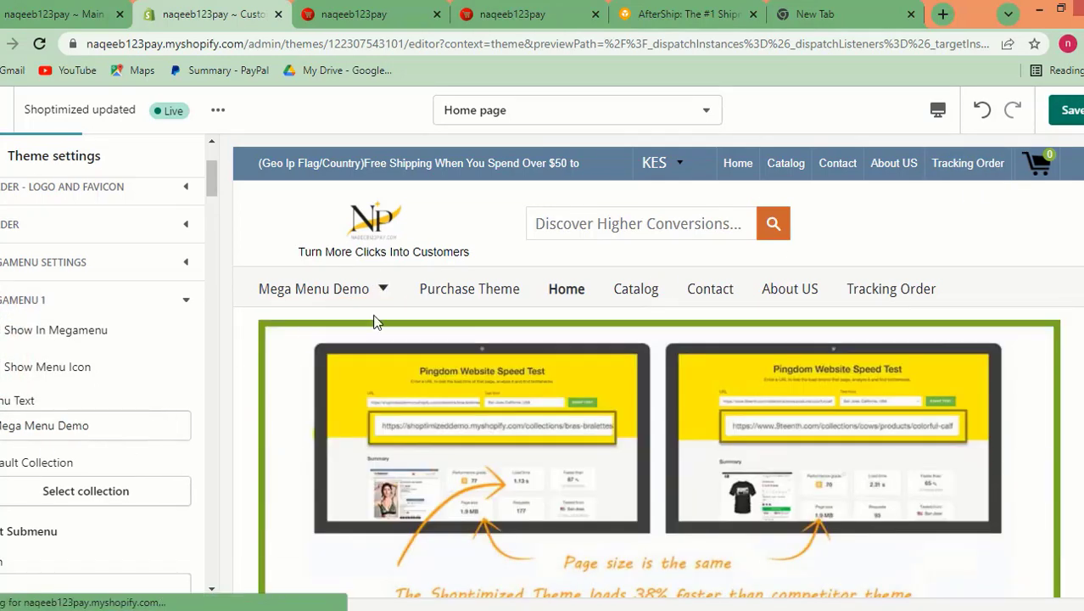
- Clear the Menu Text of Megamenu 1 and save the theme changes
key("BackSpace")
key("BackSpace")
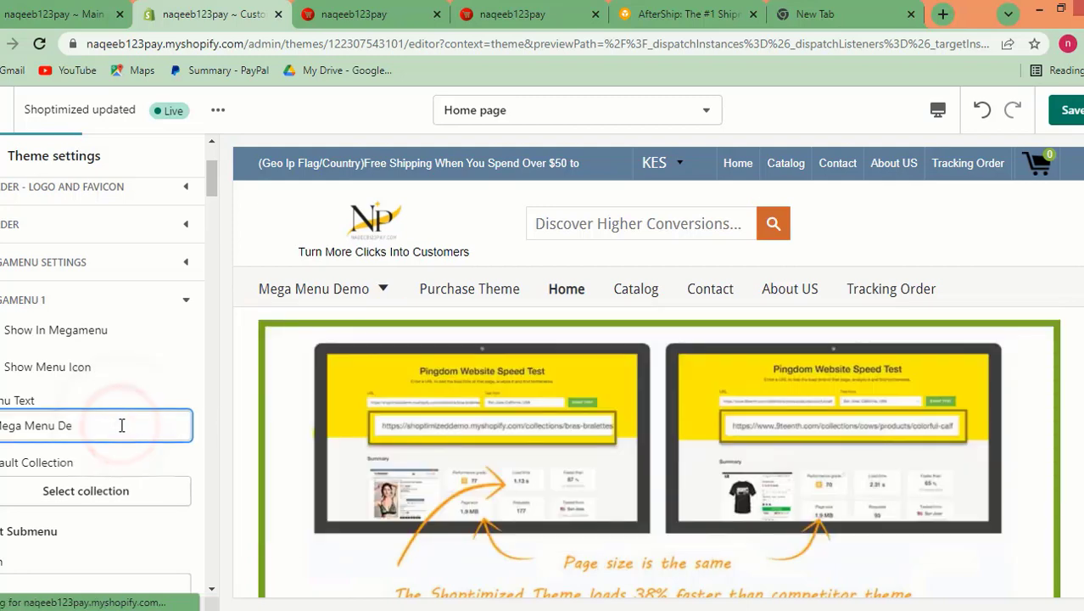
key("ctrl+a")
key("BackSpace")
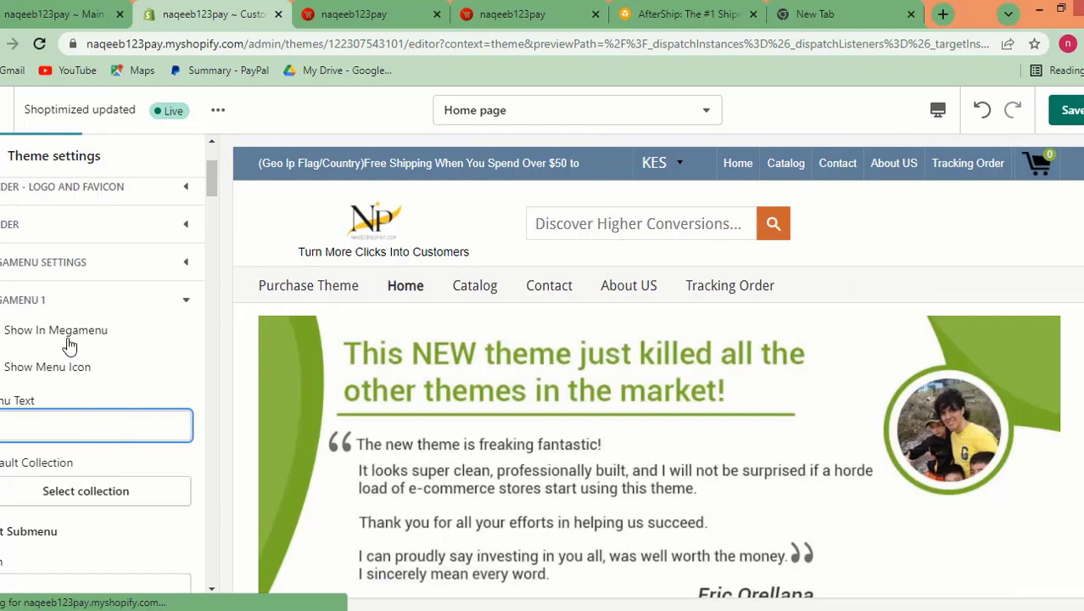
scroll(71, 345, "down", 4)
scroll(102, 322, "up", 4)
scroll(200, 398, "down", 3)
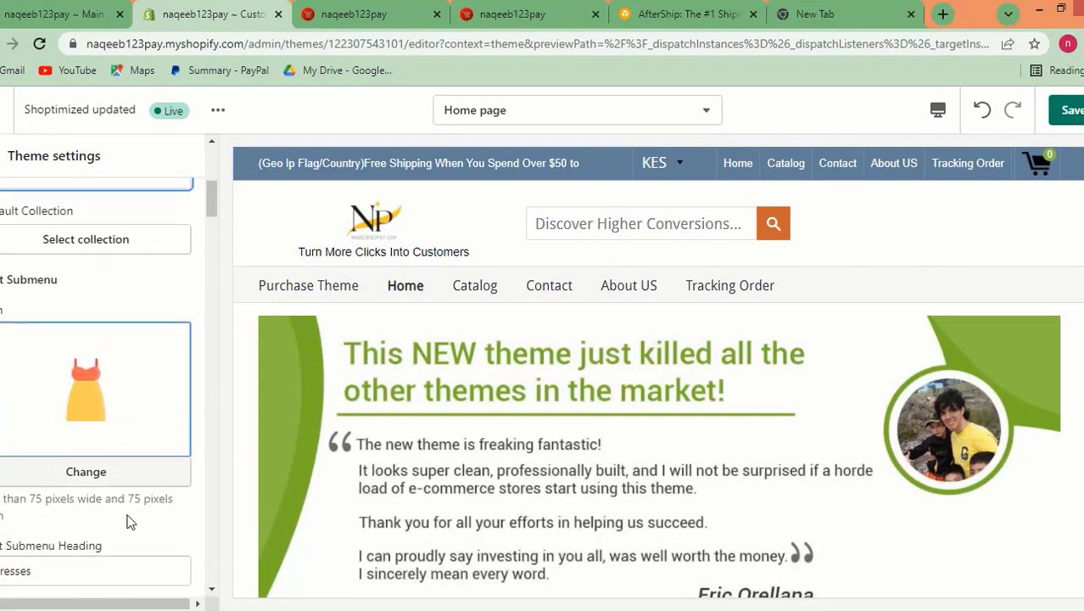
scroll(68, 322, "down", 3)
scroll(126, 347, "up", 1)
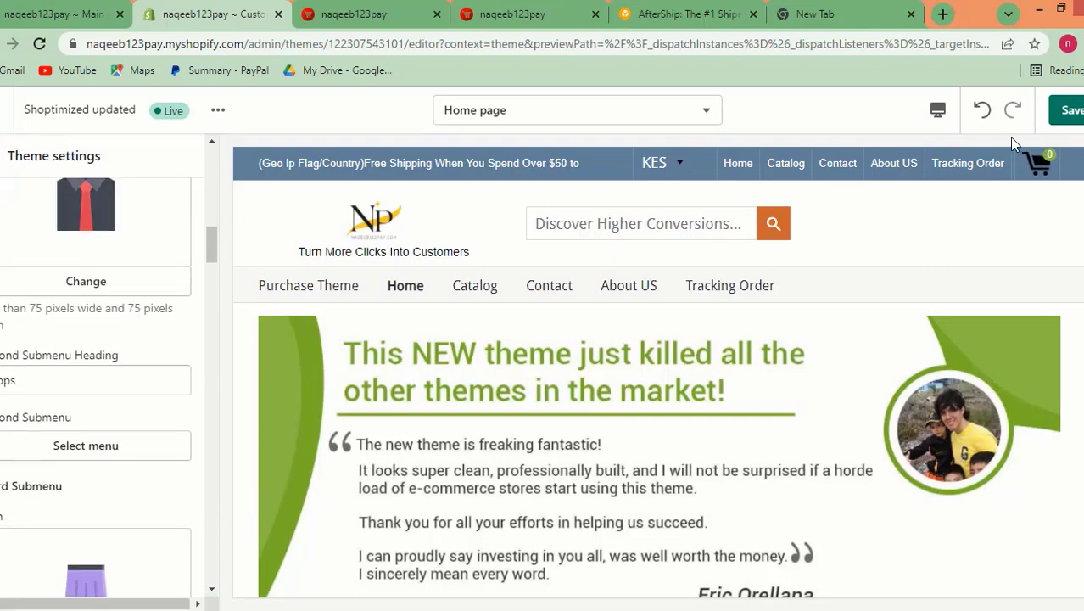
left_click(1069, 111)
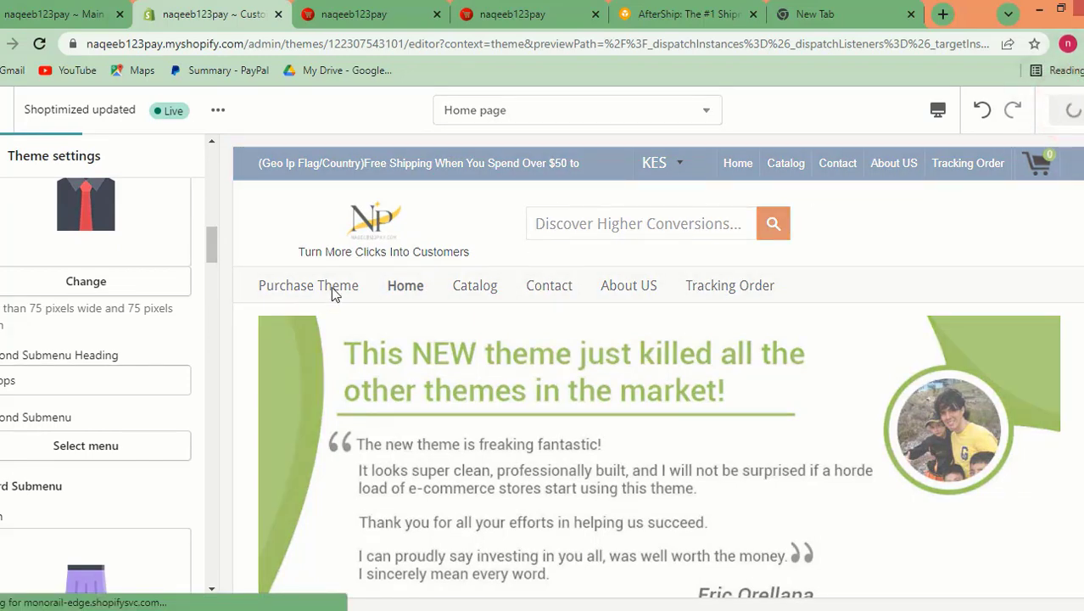
- Turn off Show In Megamenu for Megamenu 2, the Purchase Theme menu, and save the theme changes
scroll(40, 365, "down", 10)
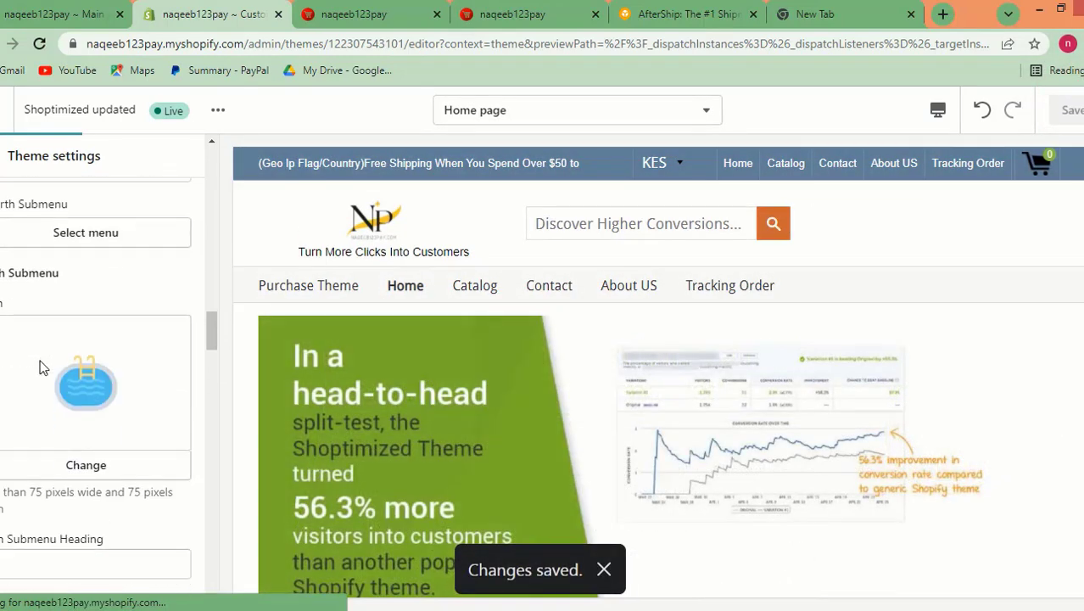
scroll(40, 360, "down", 15)
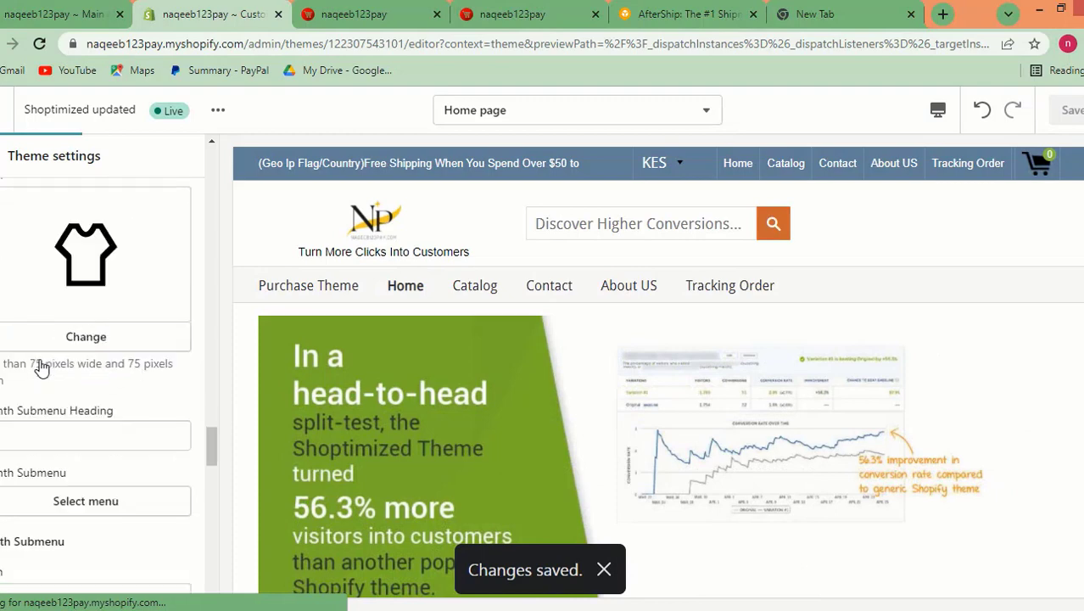
scroll(128, 395, "down", 6)
scroll(107, 366, "up", 3)
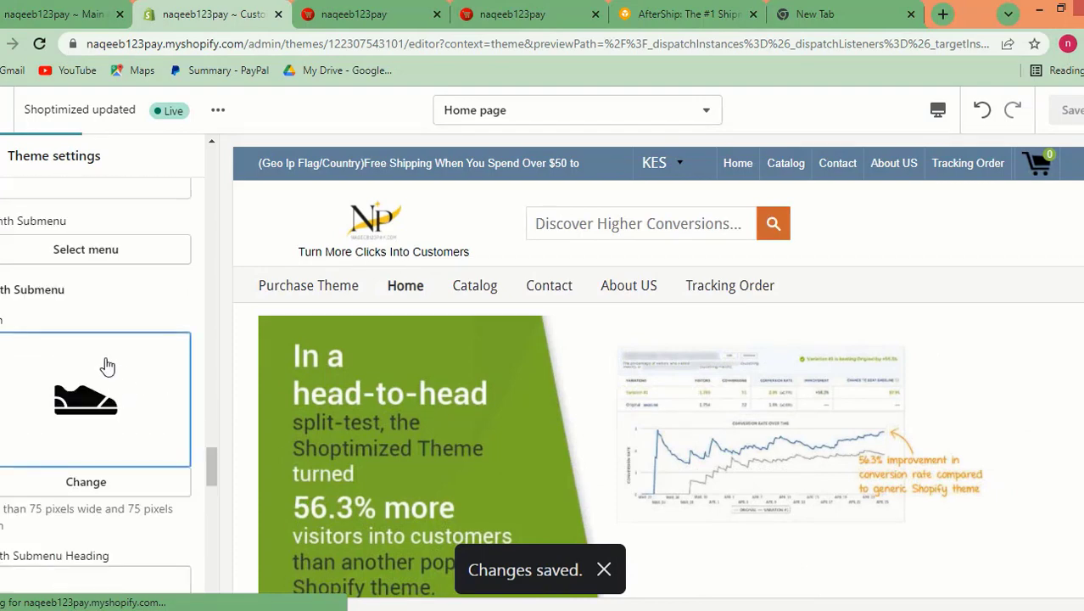
scroll(102, 369, "down", 5)
scroll(99, 364, "up", 2)
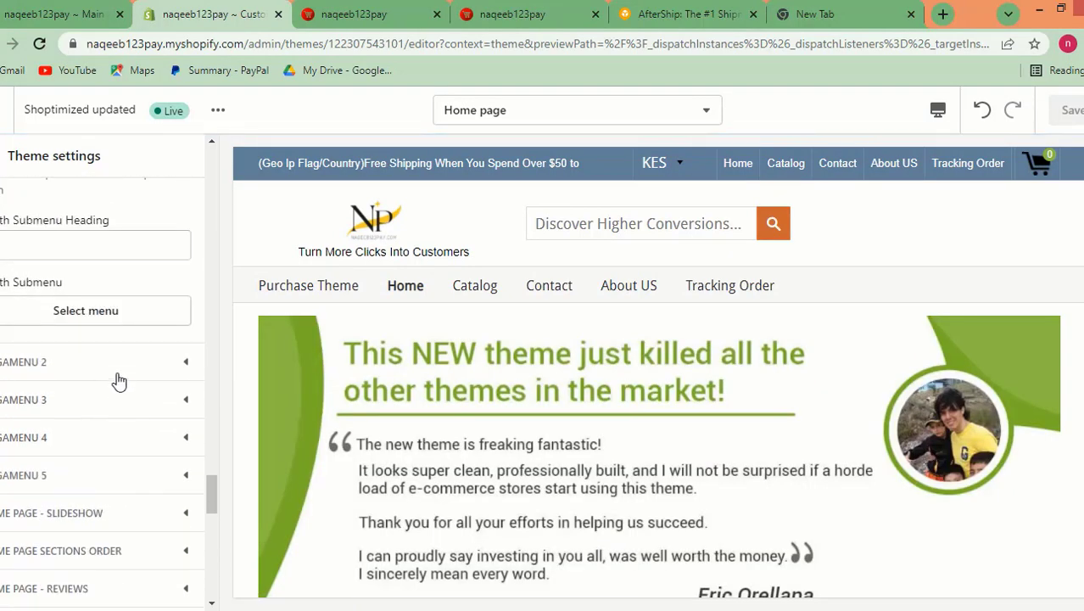
left_click(119, 361)
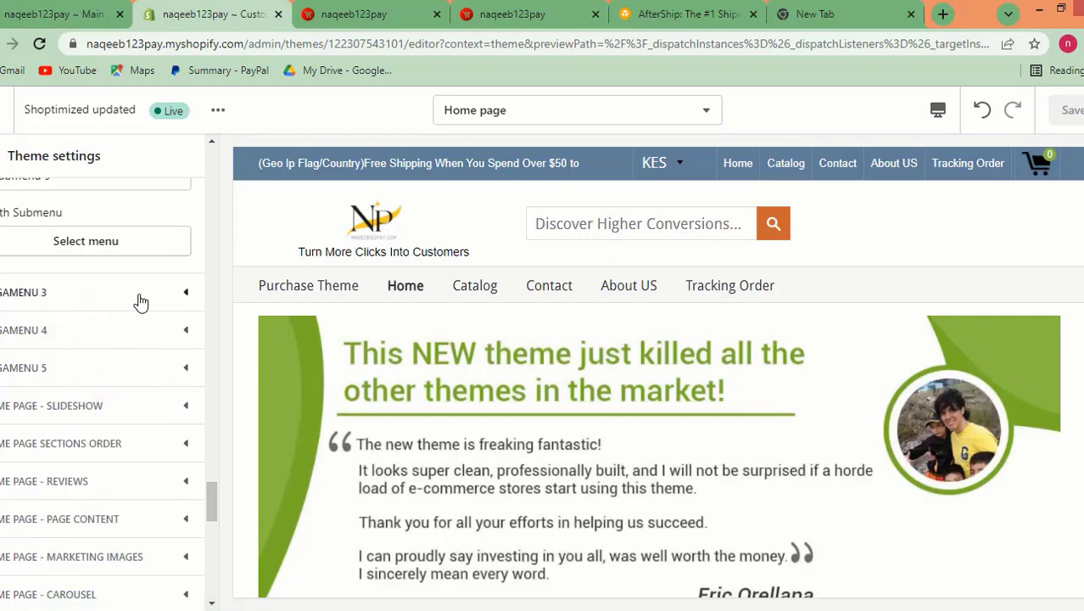
scroll(138, 315, "up", 10)
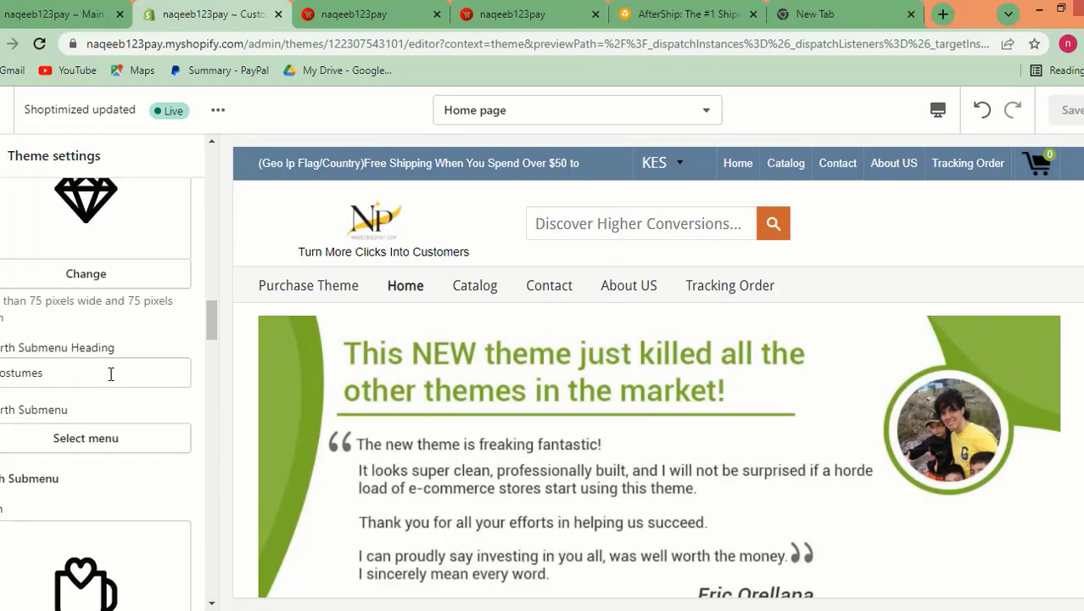
scroll(110, 373, "up", 10)
scroll(182, 370, "down", 2)
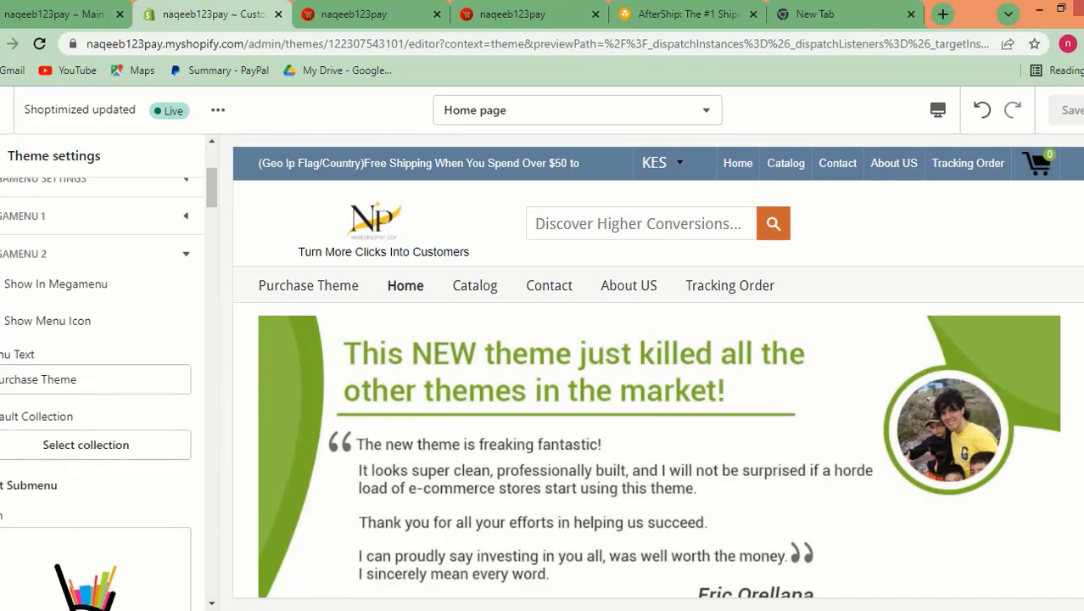
left_click(2, 283)
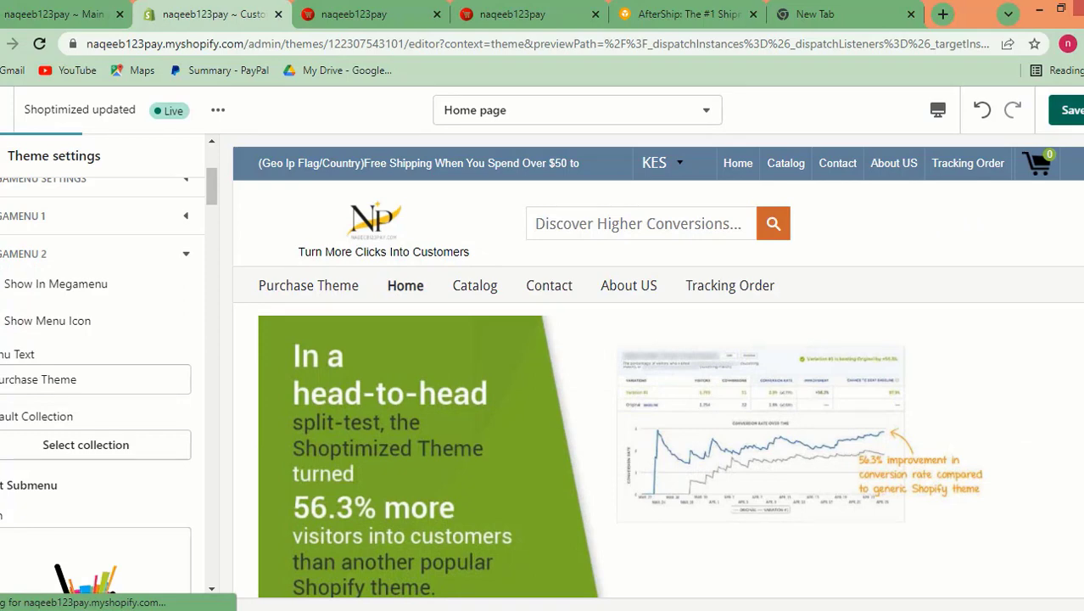
left_click(1071, 111)
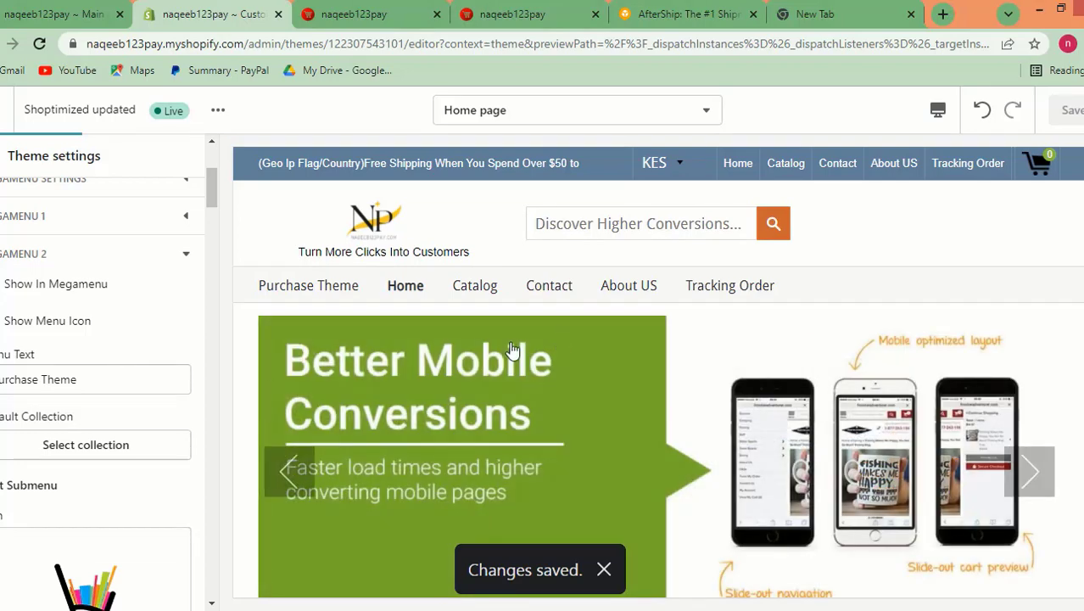
- Open the Home Page - Slideshow settings and go to the image of Slide 4
scroll(92, 365, "down", 5)
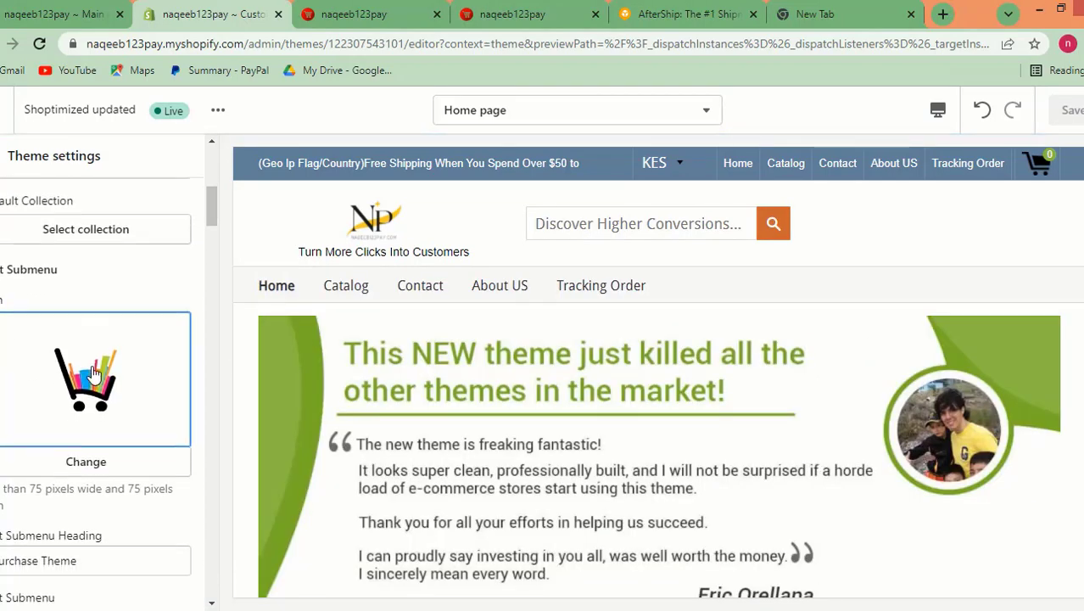
scroll(93, 373, "down", 6)
scroll(93, 410, "down", 4)
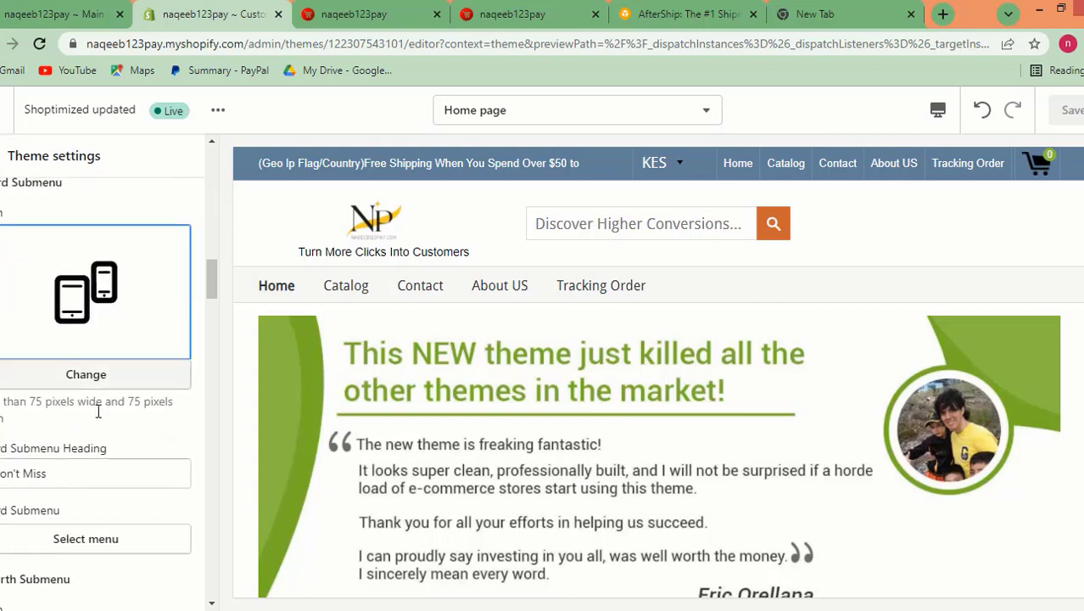
scroll(93, 410, "down", 10)
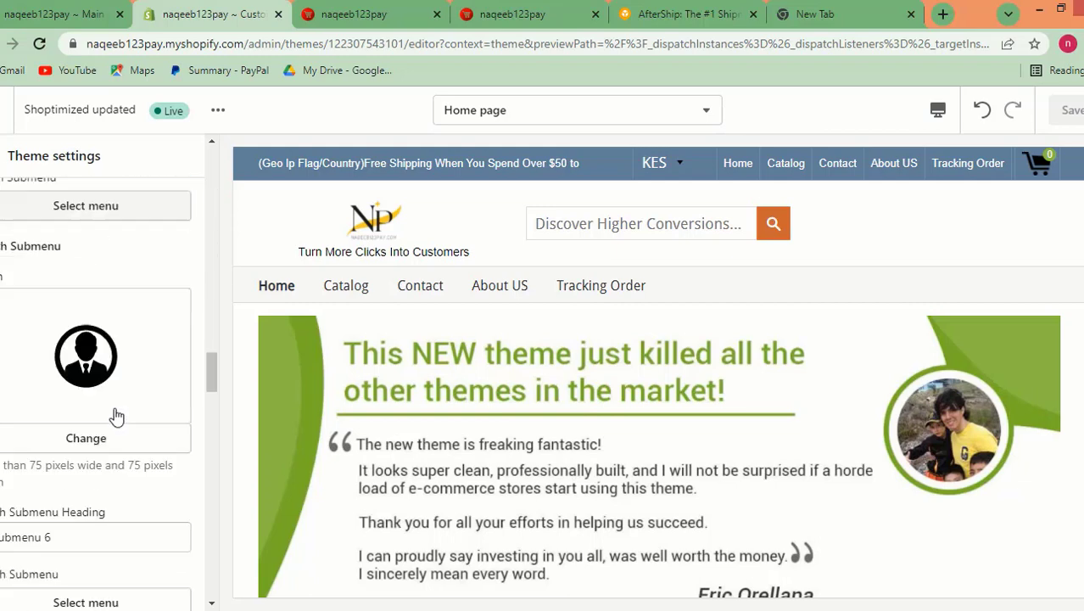
scroll(117, 413, "down", 10)
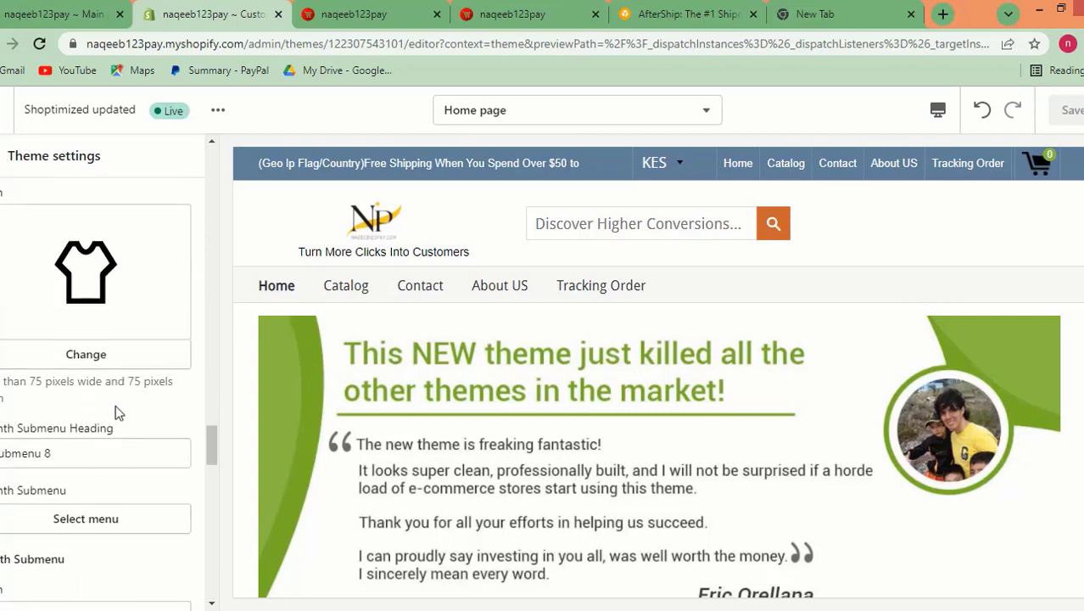
scroll(115, 408, "down", 10)
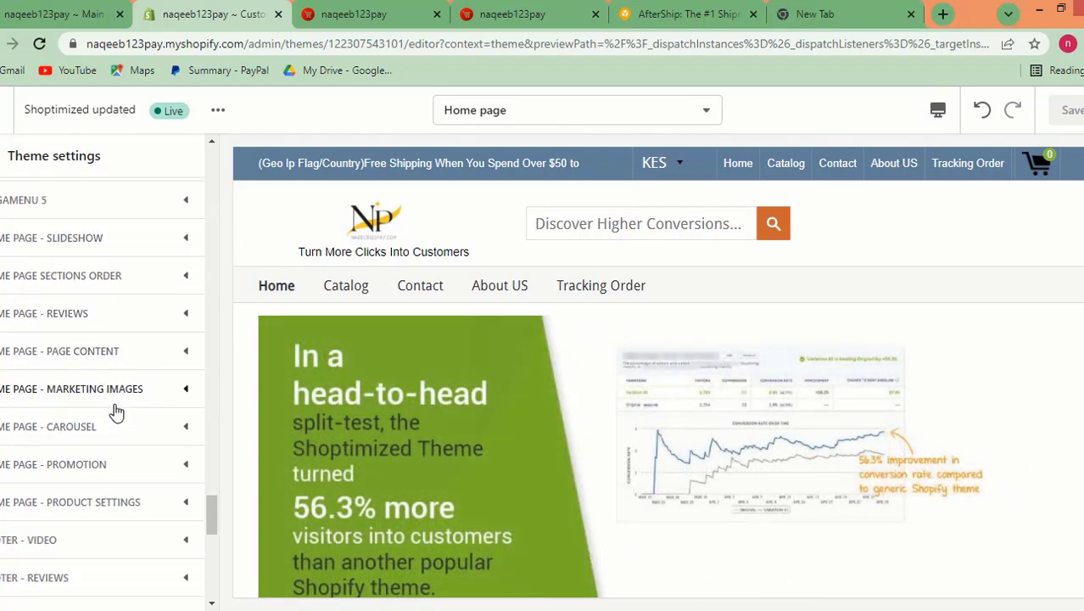
scroll(115, 410, "up", 3)
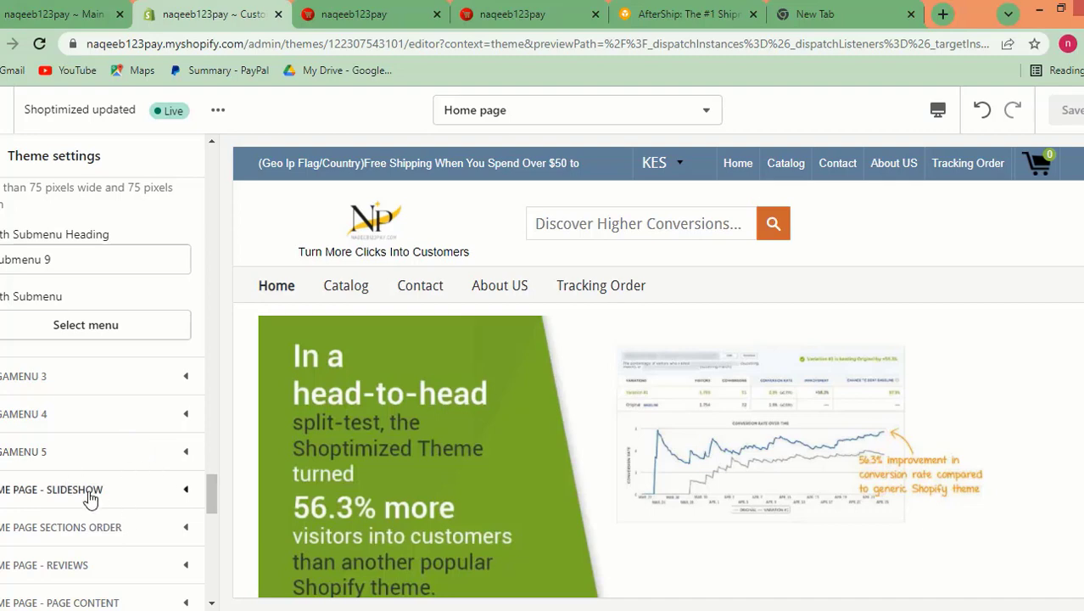
scroll(127, 467, "down", 1)
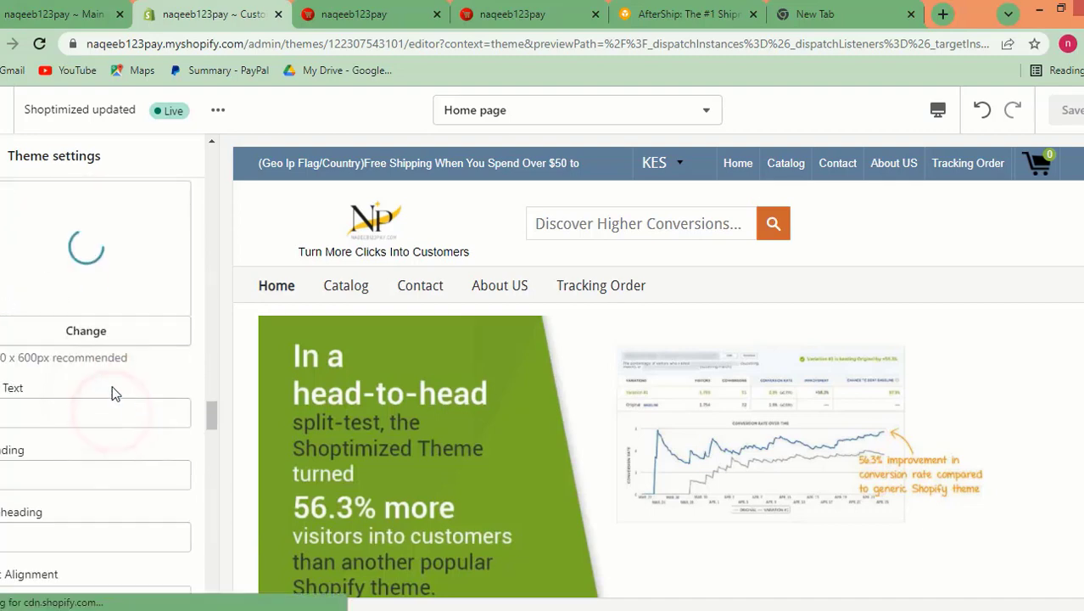
scroll(857, 386, "down", 1)
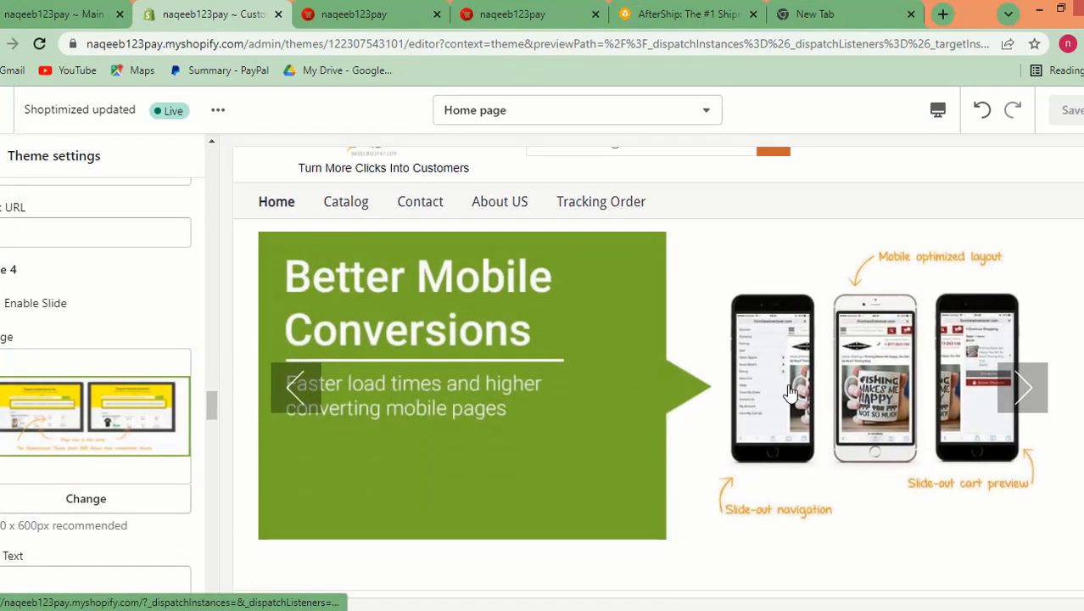
- Browse the local image folders for a replacement picture for Slide 4, then close the file picker
left_click(75, 403)
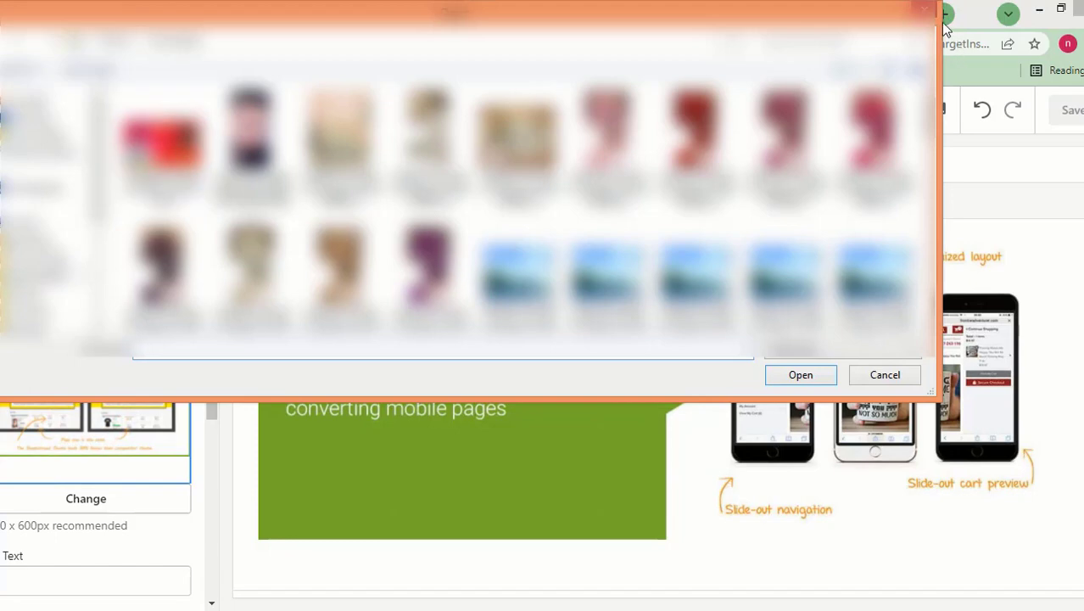
left_click(50, 261)
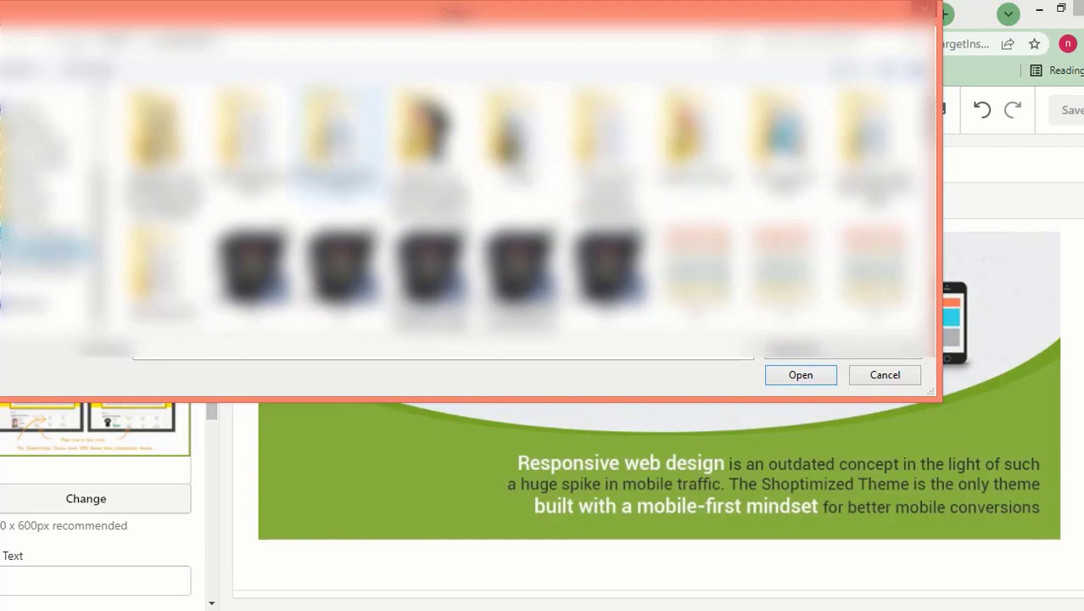
double_click(520, 137)
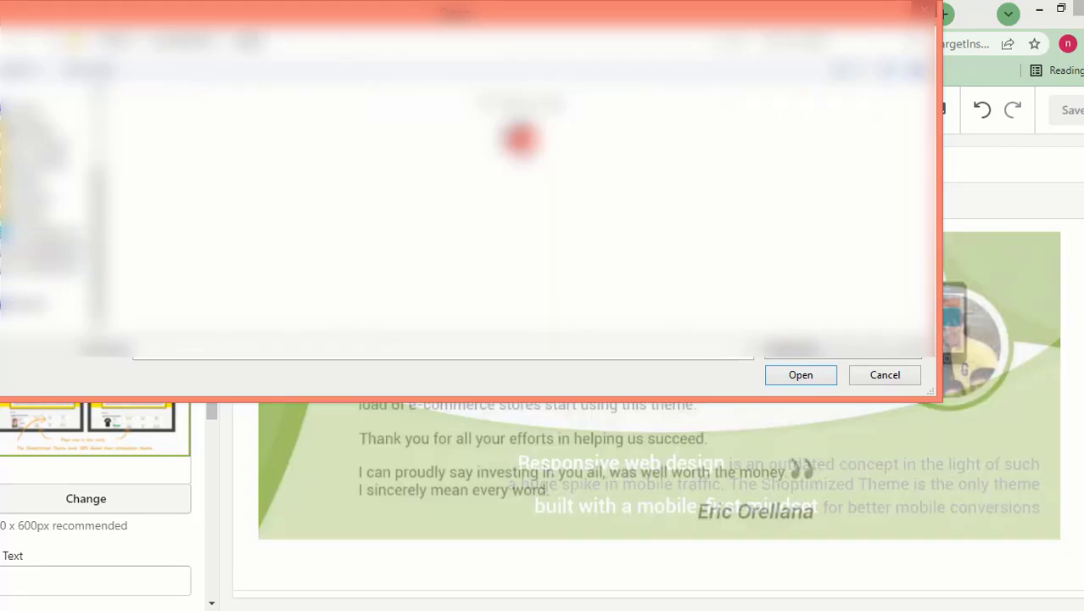
scroll(613, 170, "down", 3)
scroll(520, 170, "down", 10)
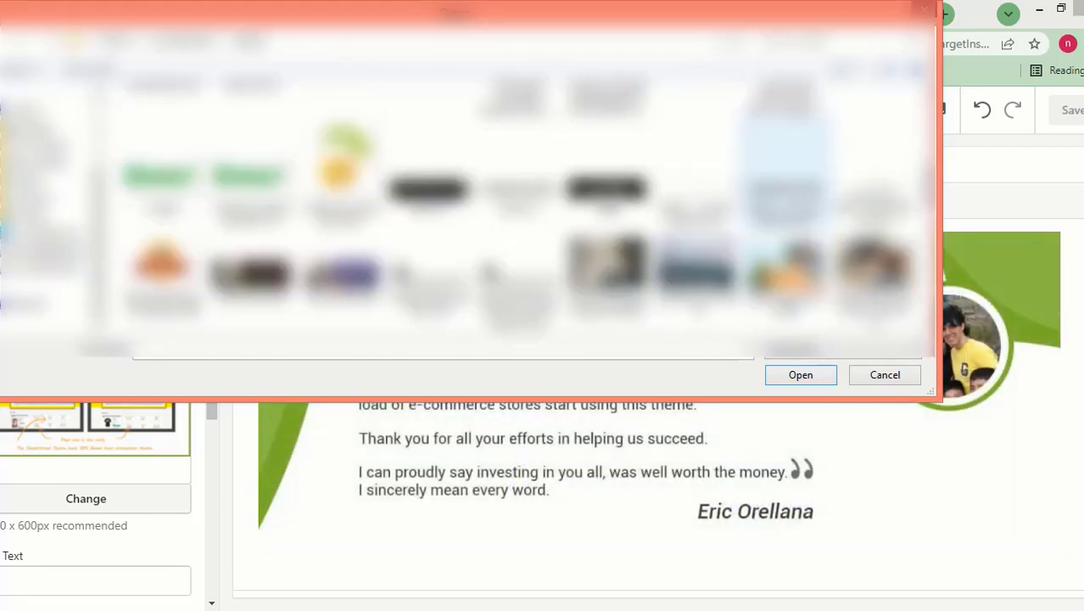
scroll(520, 195, "down", 3)
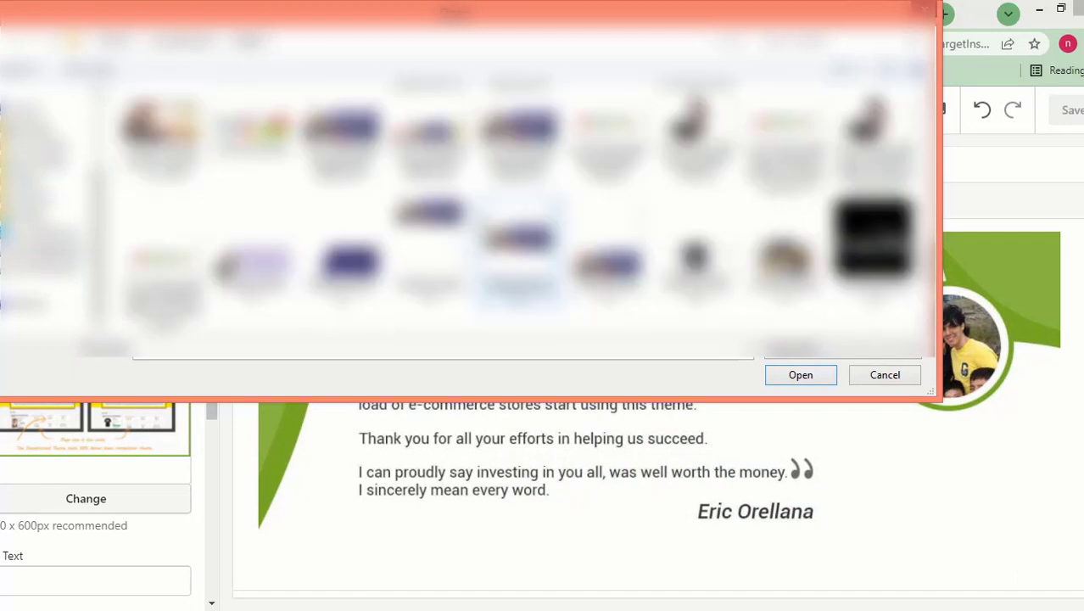
scroll(607, 255, "down", 3)
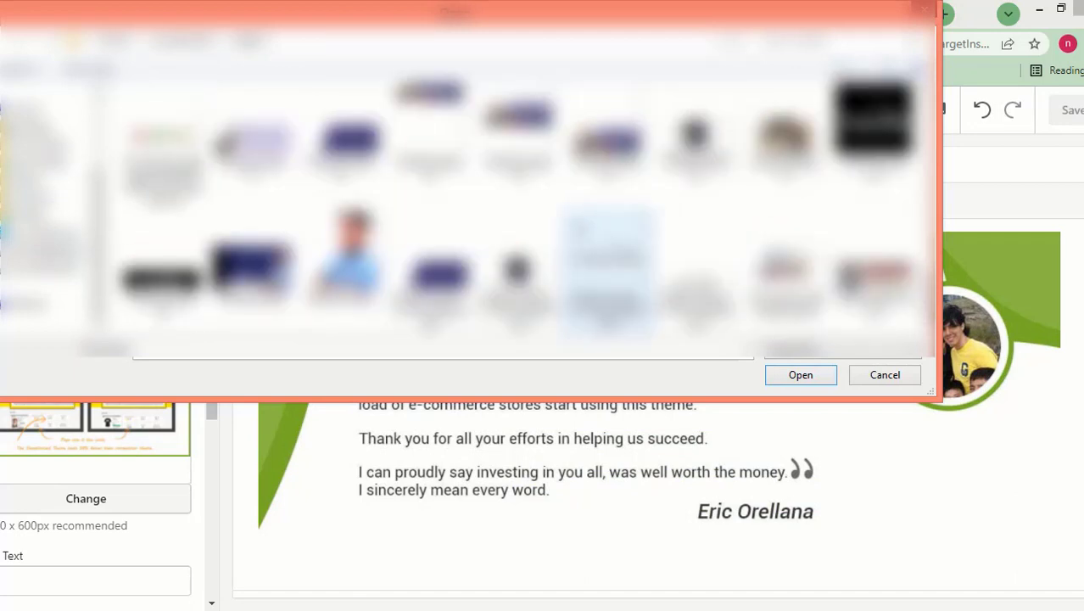
scroll(560, 255, "down", 6)
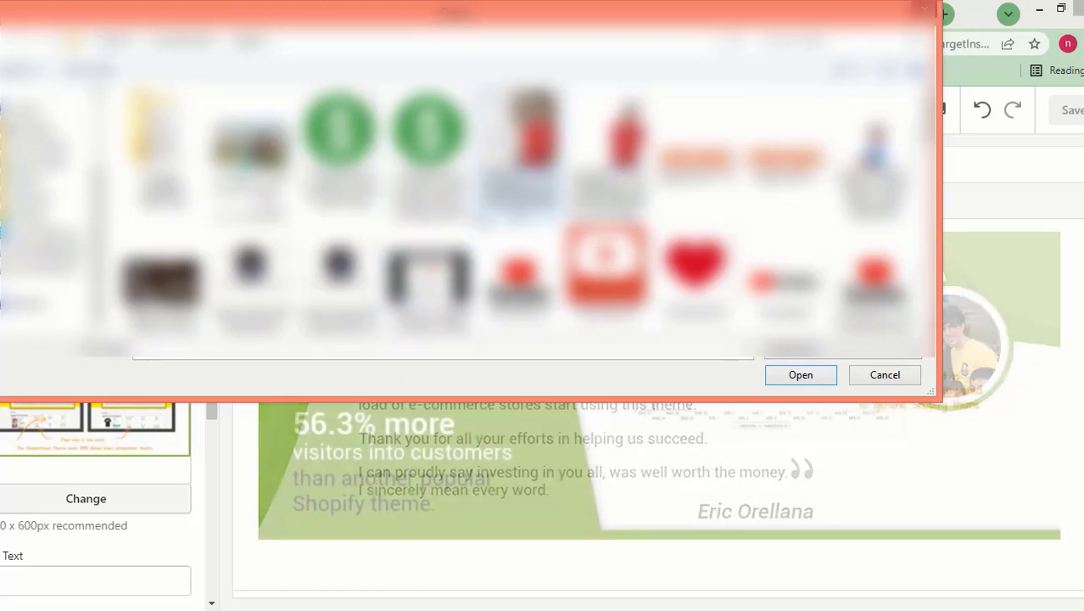
scroll(696, 246, "down", 1)
scroll(696, 255, "down", 4)
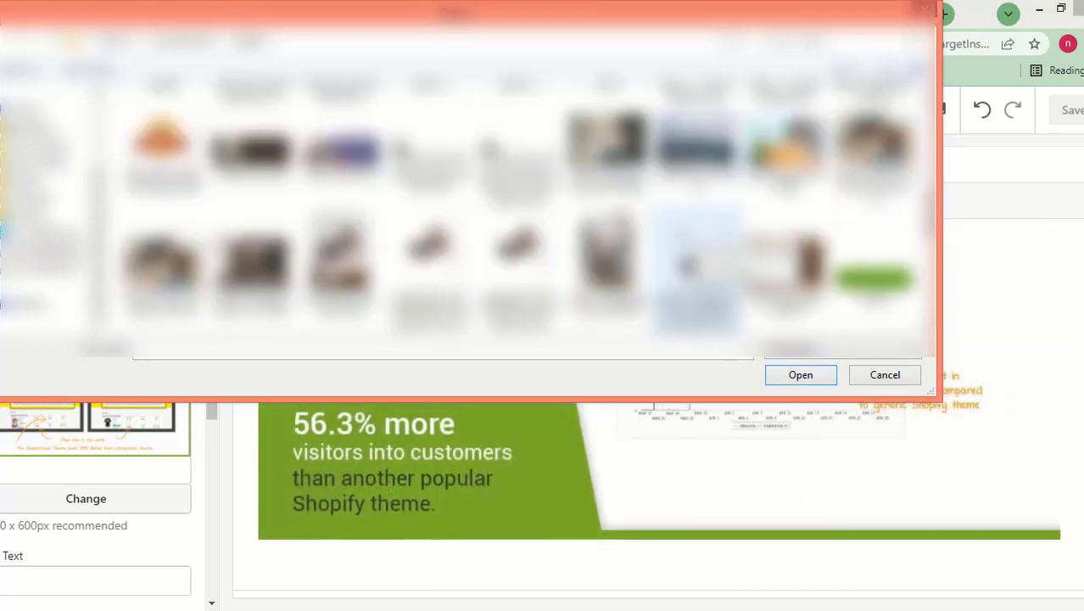
scroll(433, 268, "down", 2)
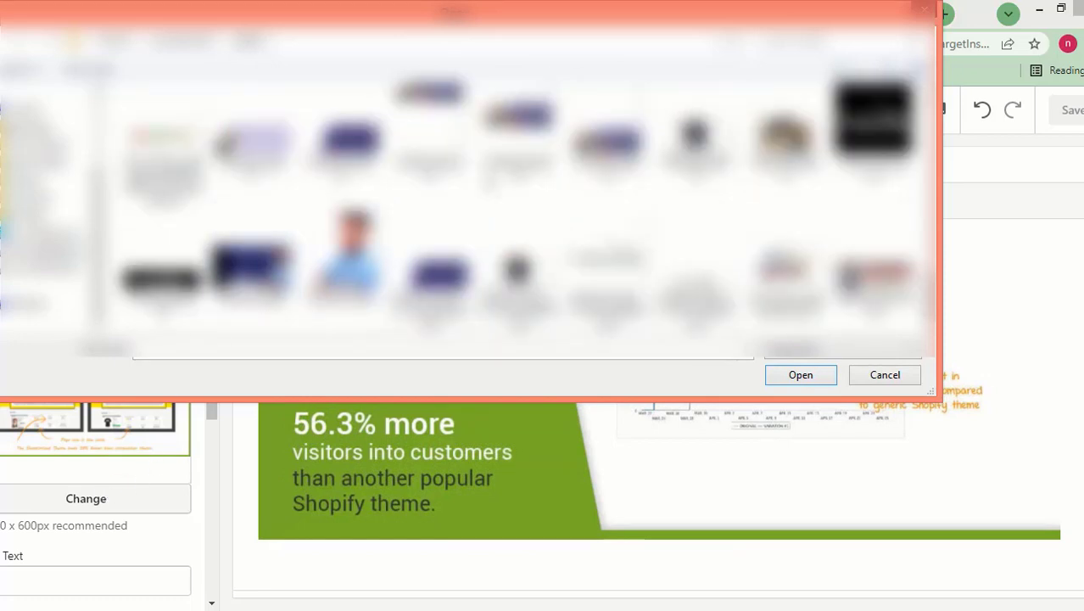
scroll(517, 254, "up", 3)
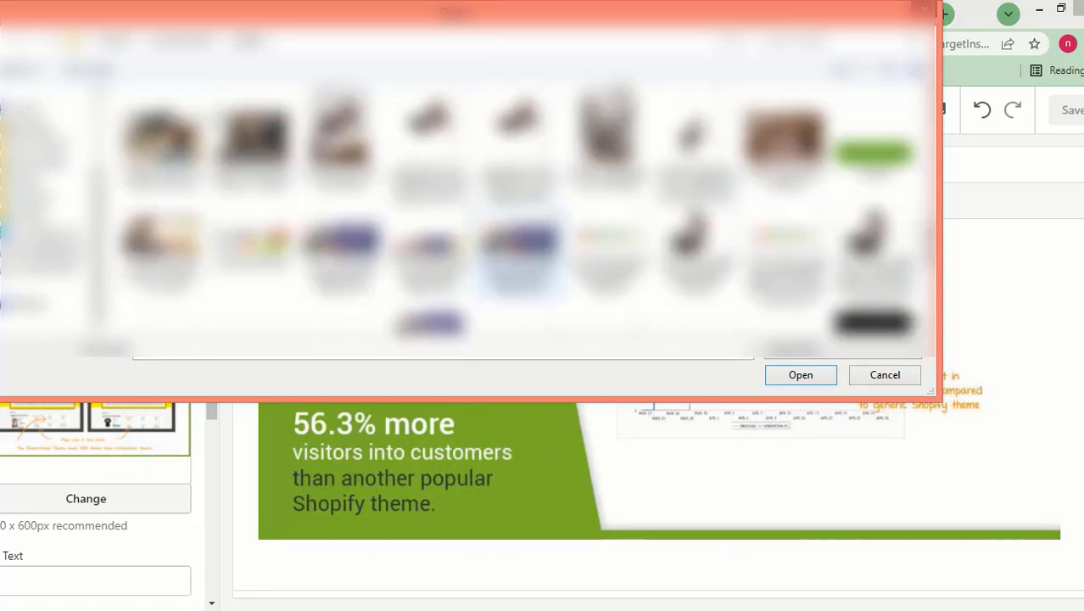
scroll(513, 224, "up", 7)
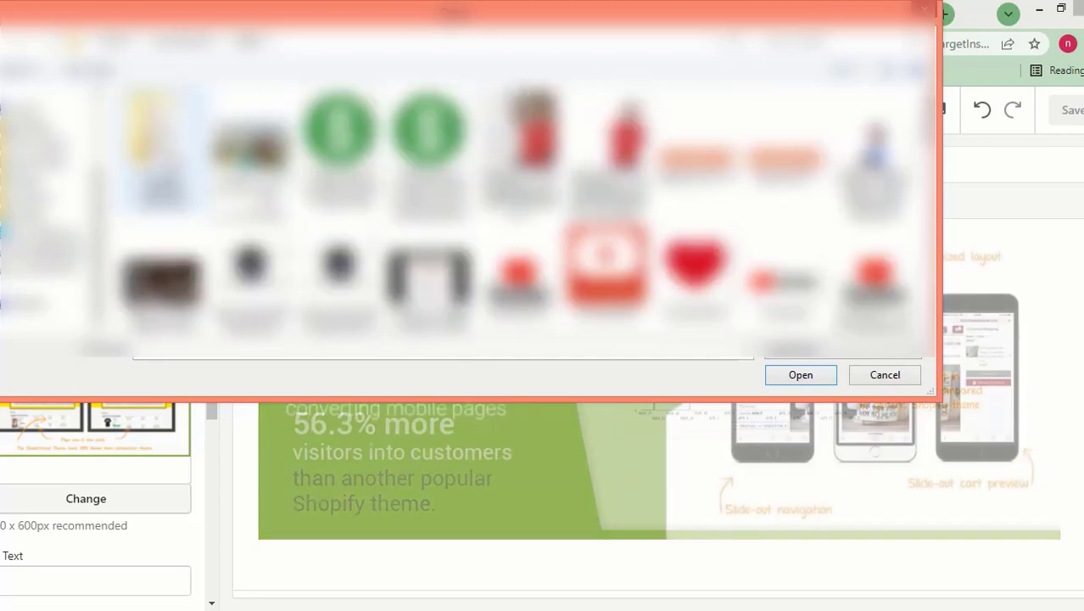
double_click(168, 153)
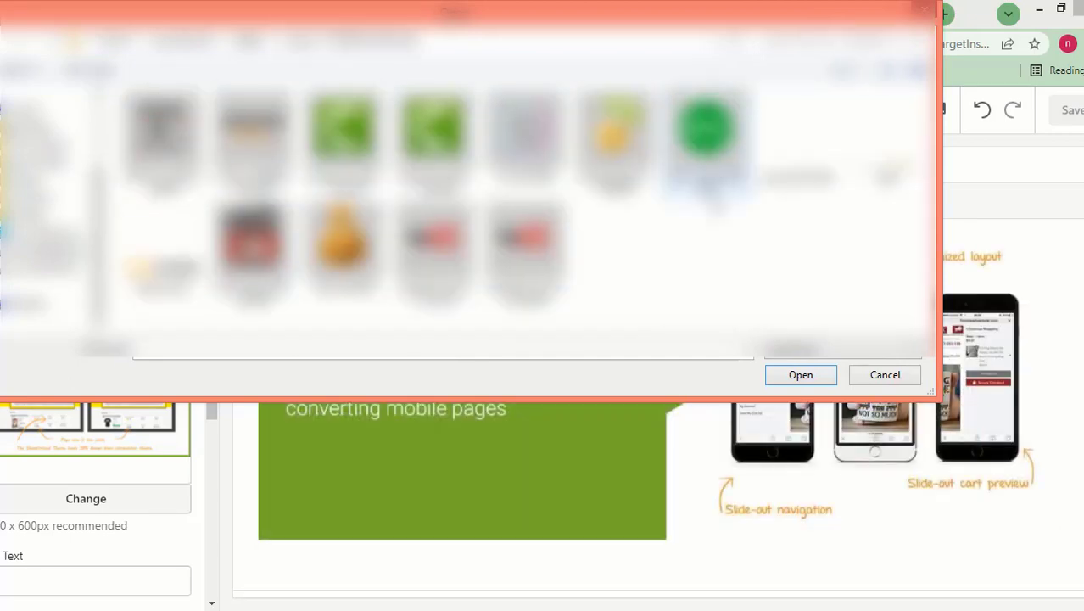
left_click(924, 10)
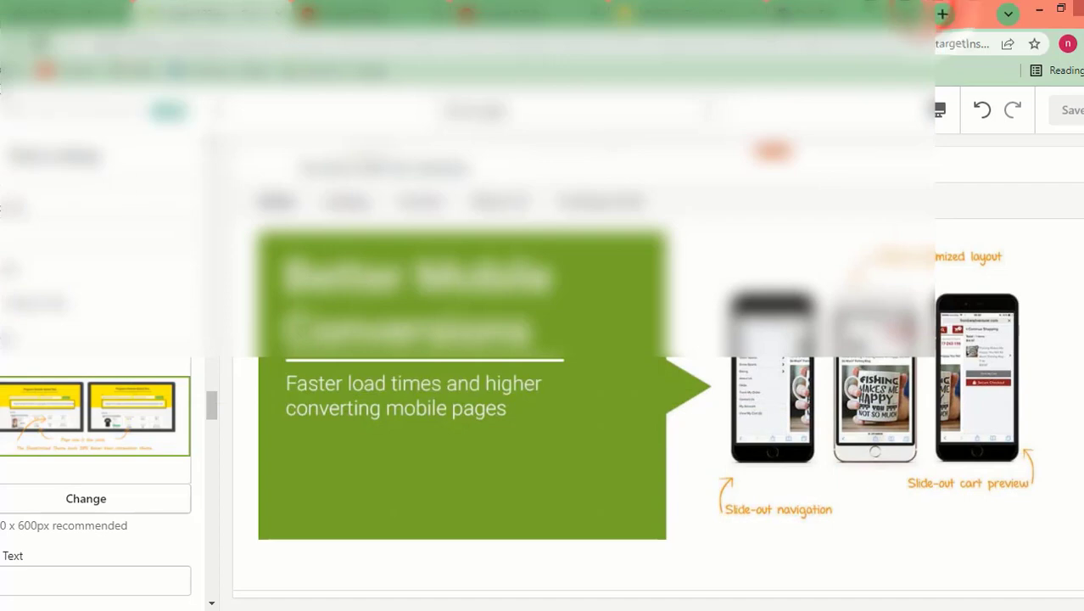
- Reopen the Slide 4 image picker, look through the default folder for a suitable picture, and cancel it
left_click(73, 427)
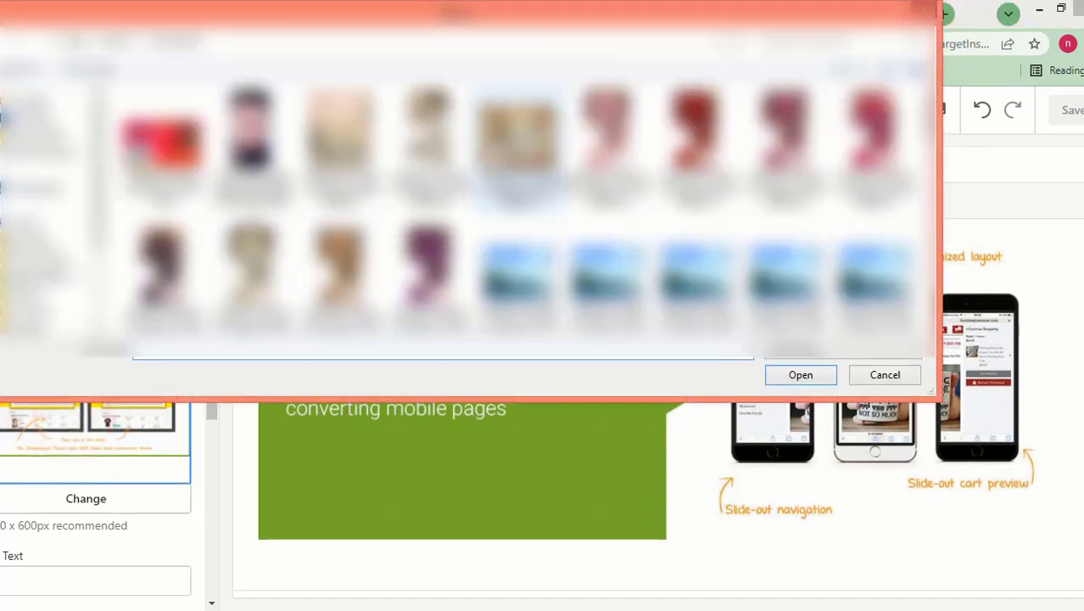
scroll(565, 182, "down", 2)
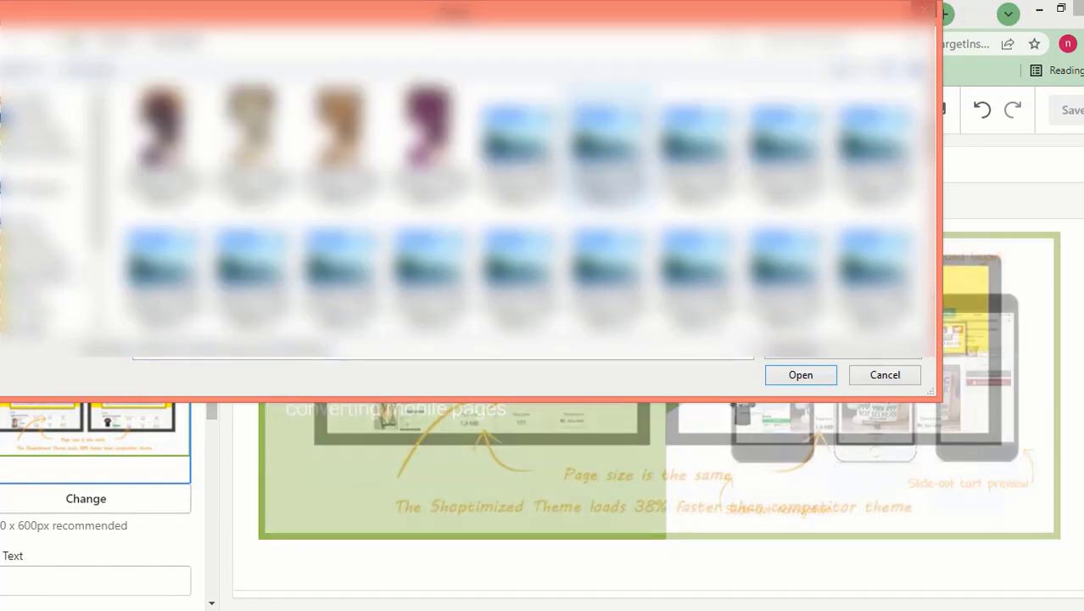
scroll(526, 204, "down", 3)
scroll(517, 203, "down", 3)
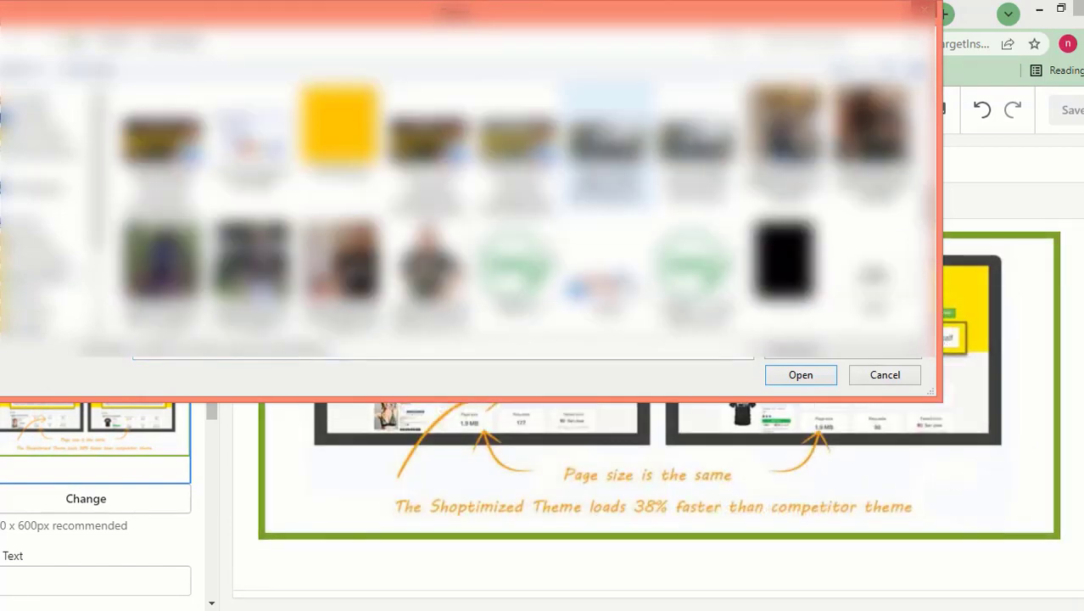
scroll(518, 204, "down", 6)
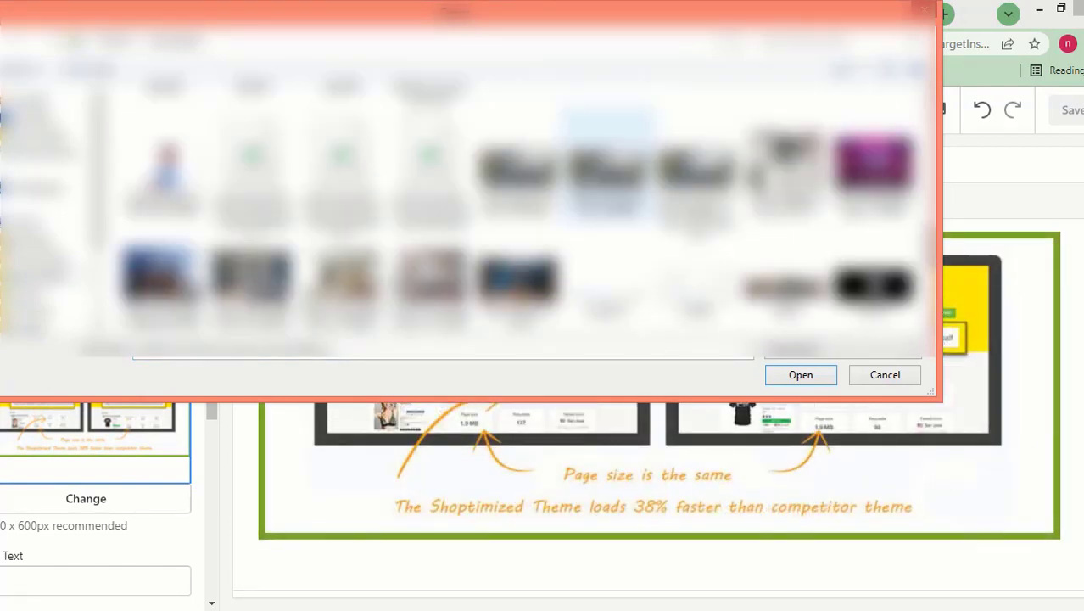
scroll(518, 204, "down", 2)
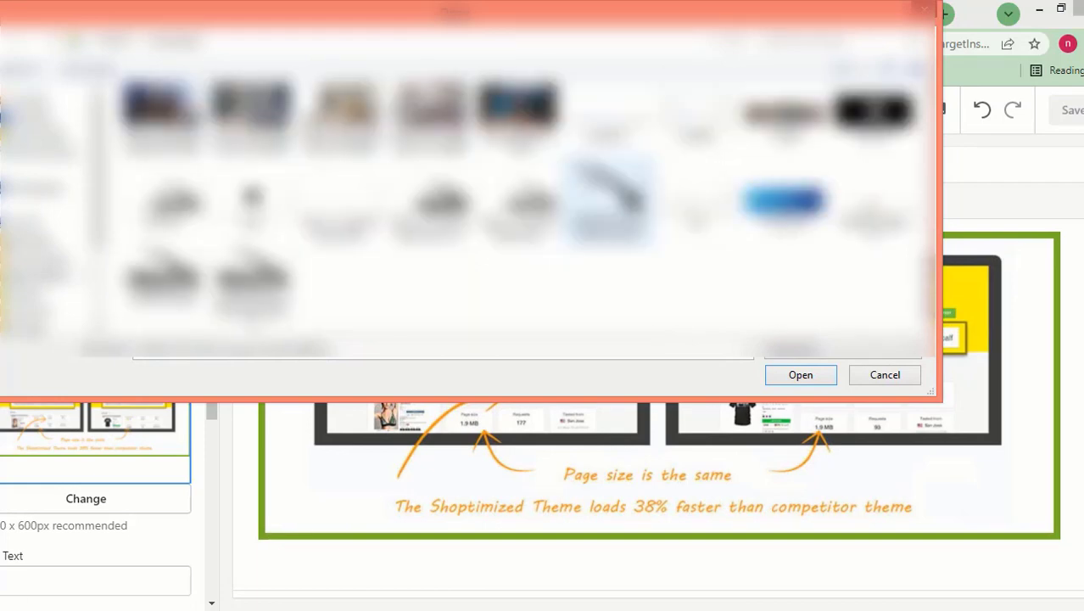
scroll(517, 204, "up", 5)
scroll(517, 204, "up", 6)
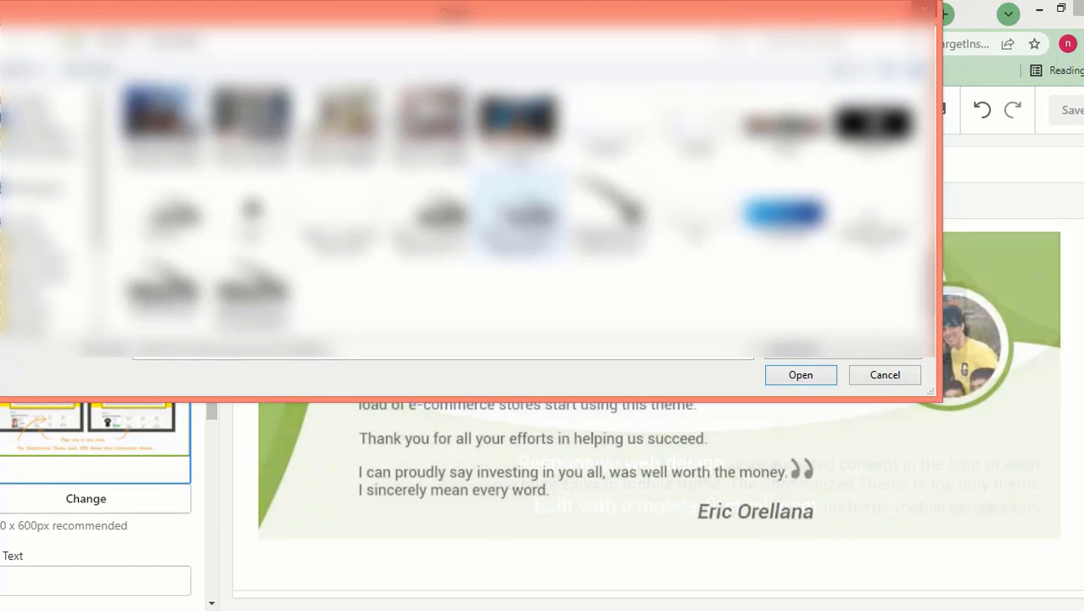
scroll(517, 203, "up", 2)
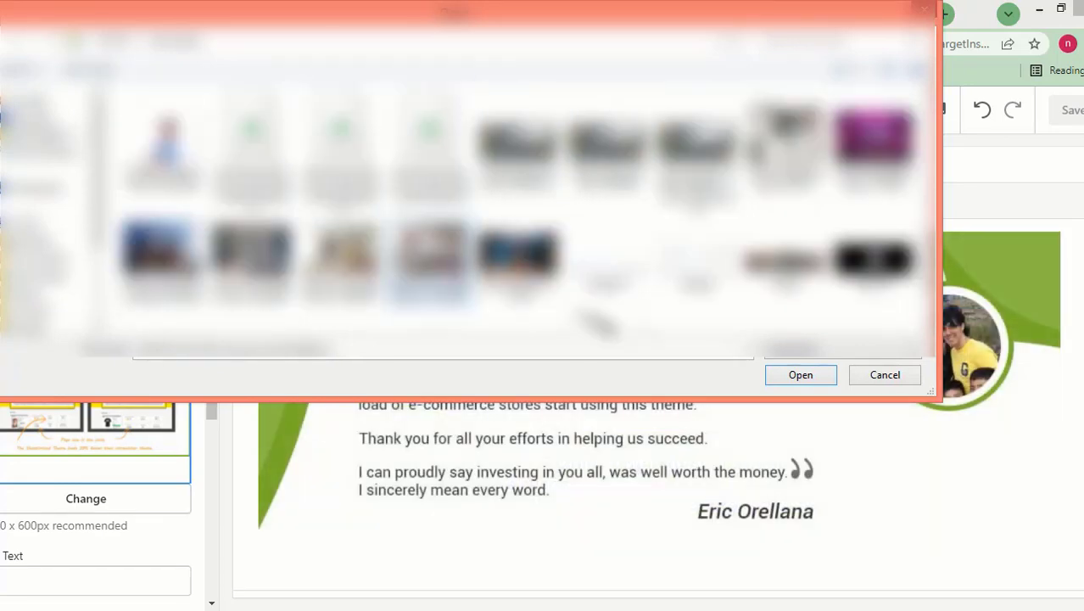
scroll(518, 204, "up", 6)
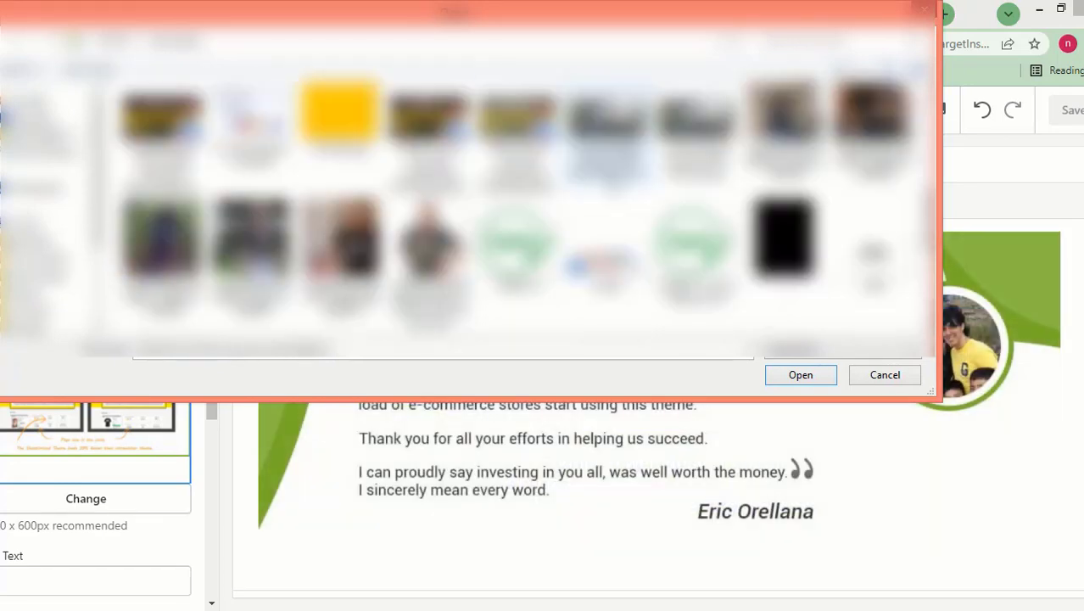
key("Escape")
- Look through the slideshow settings from Slide 4 back up to Slide 1
scroll(60, 424, "down", 4)
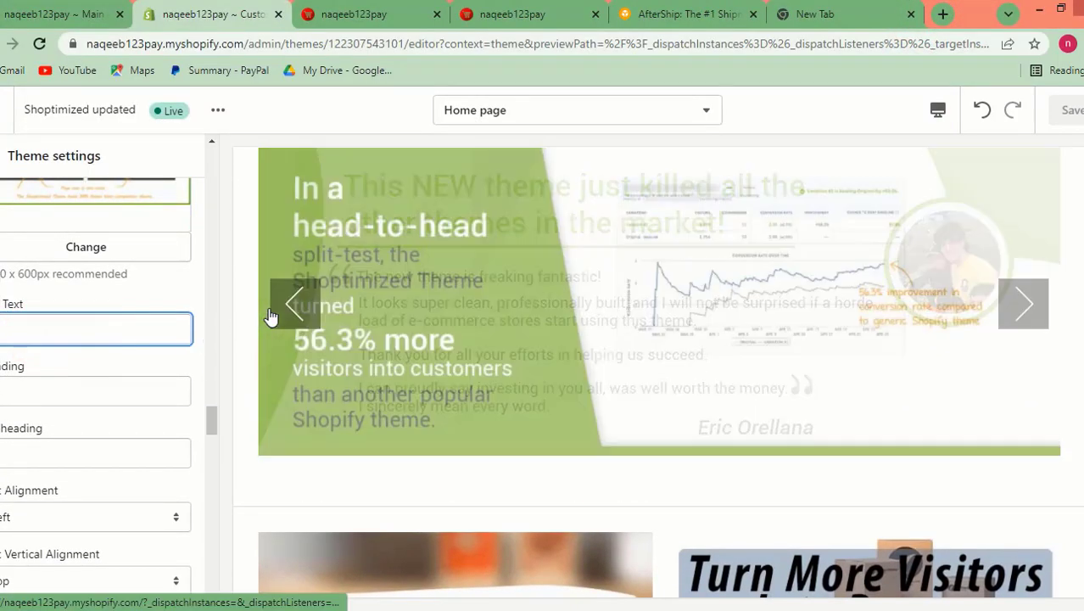
left_click(270, 309)
scroll(306, 329, "up", 2)
scroll(79, 305, "up", 3)
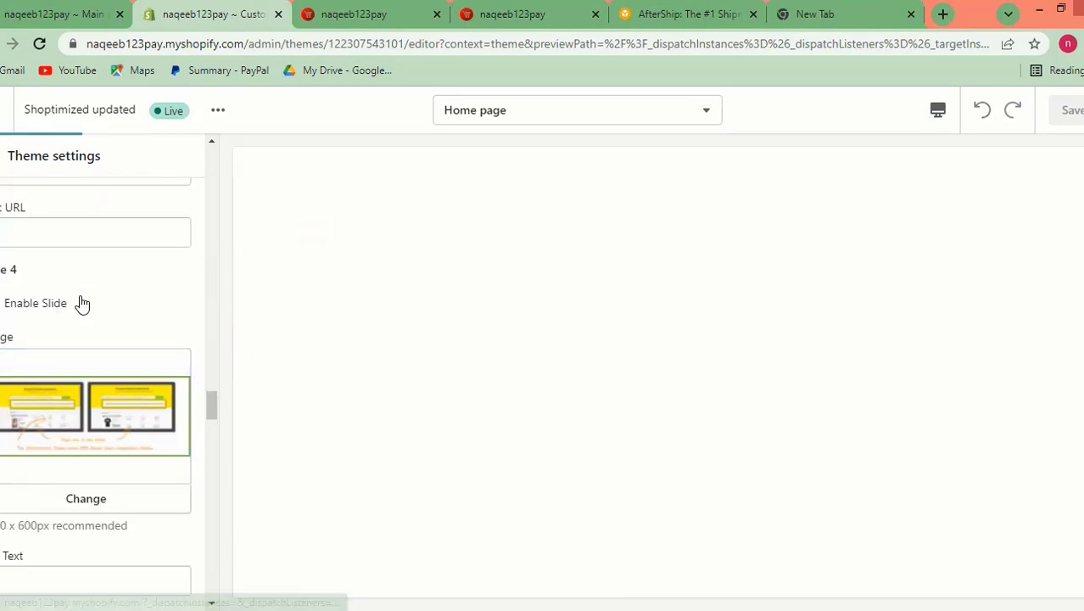
scroll(80, 303, "up", 1)
scroll(32, 378, "up", 6)
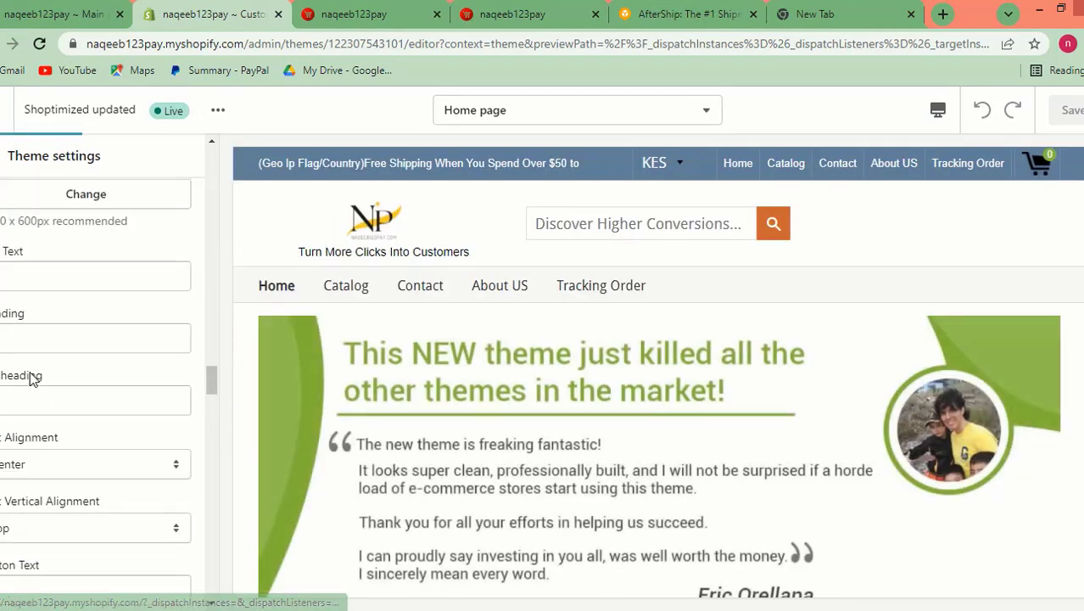
scroll(38, 374, "up", 12)
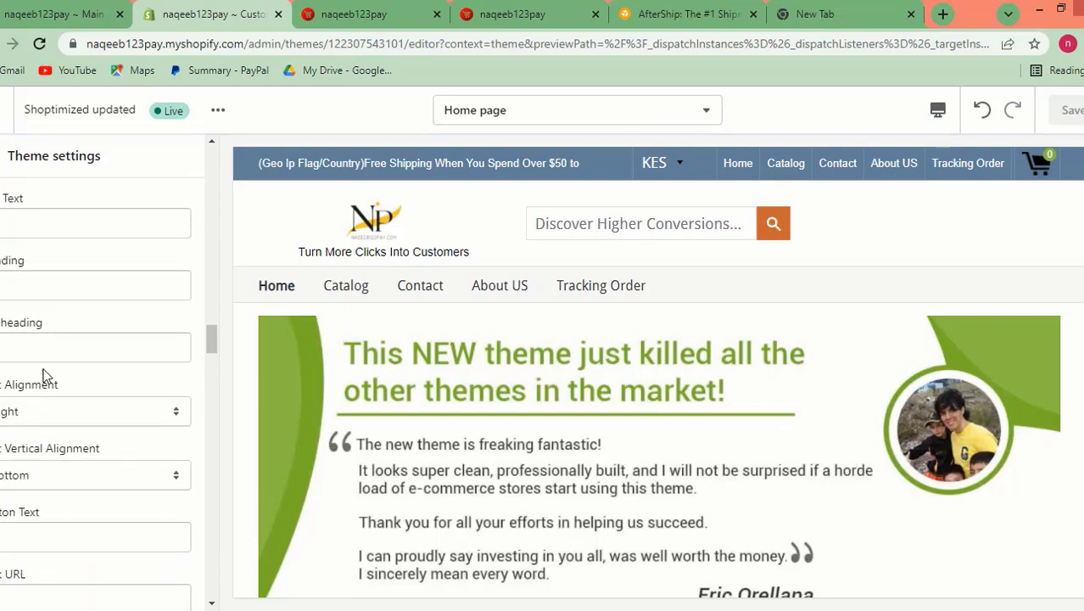
scroll(47, 368, "up", 10)
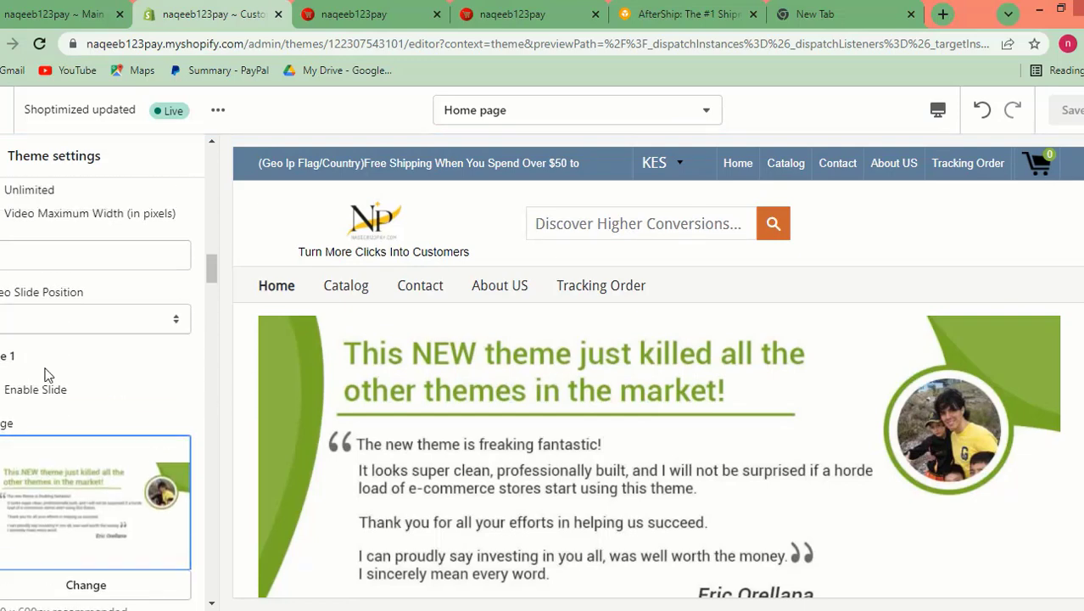
- Enable Full Screen Width in the slideshow's General Settings and check the slides in the preview
scroll(434, 414, "down", 2)
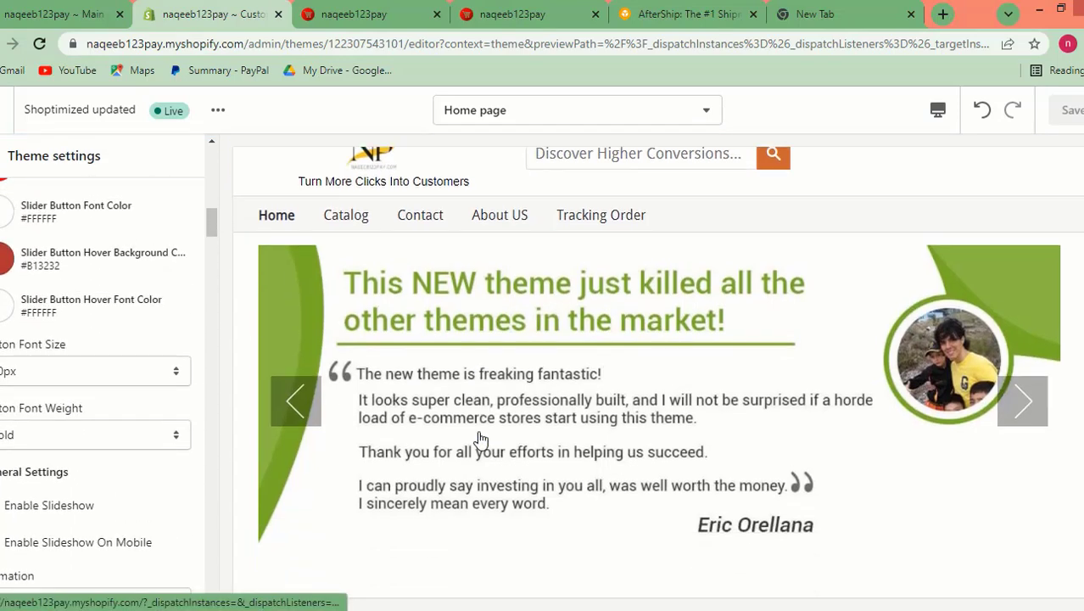
scroll(17, 380, "down", 6)
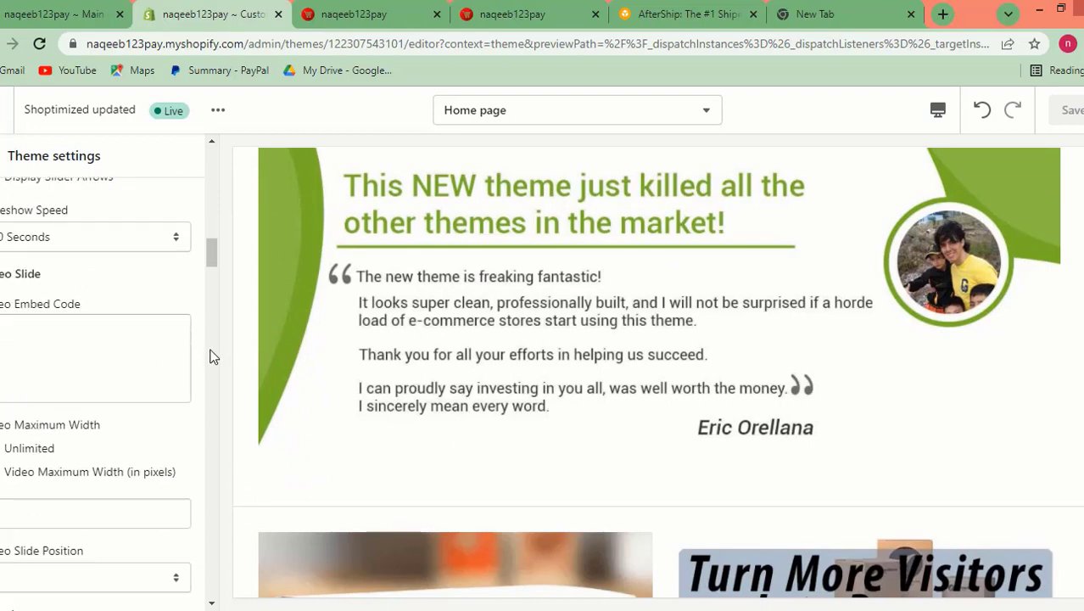
scroll(107, 352, "up", 2)
scroll(106, 346, "down", 1)
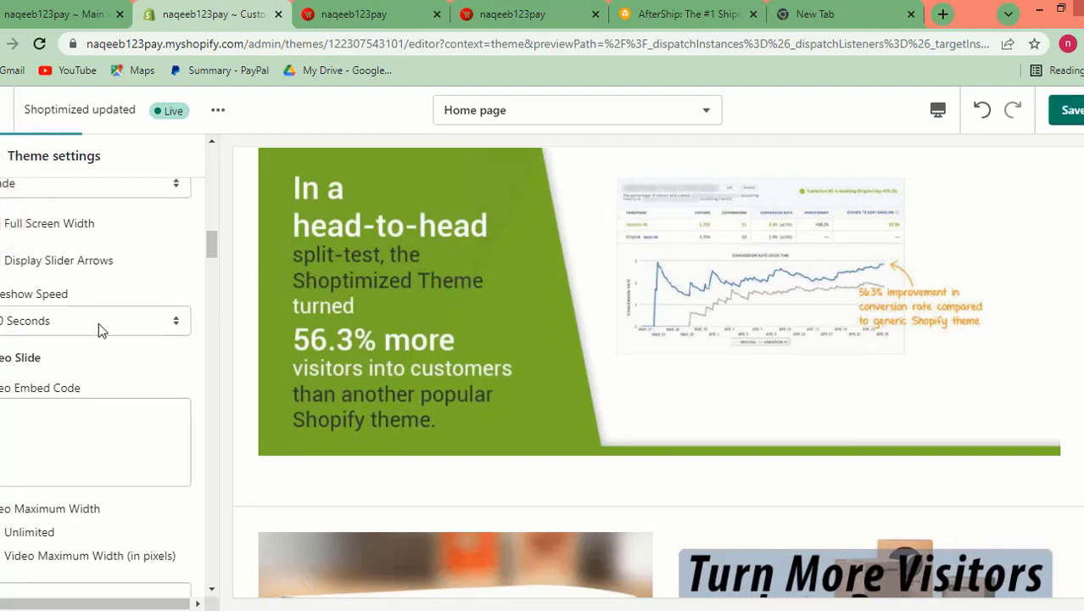
scroll(51, 322, "up", 1)
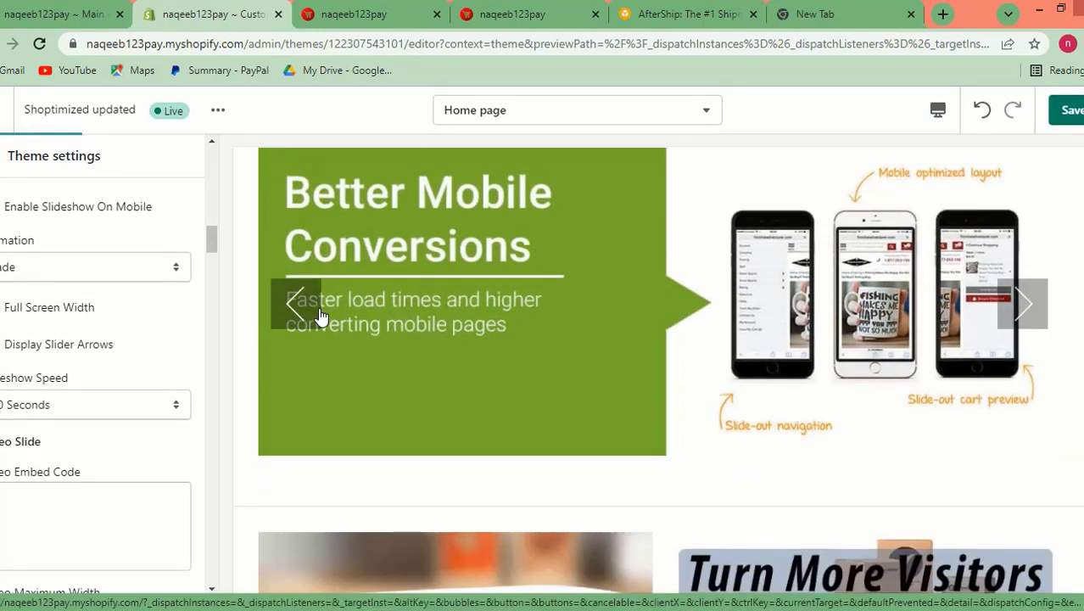
left_click(293, 302)
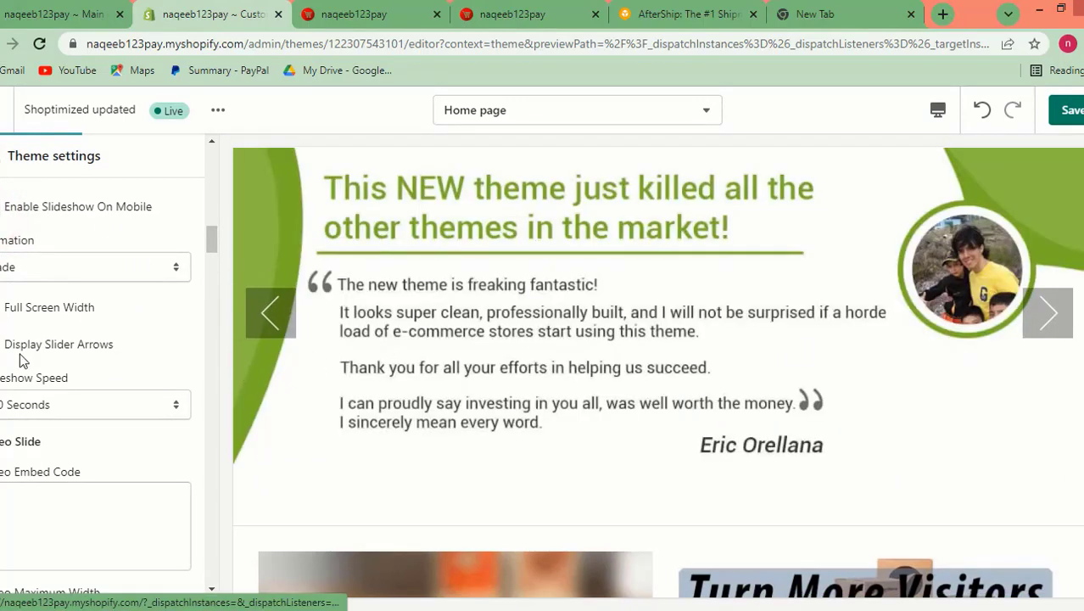
- Set the slideshow's Animation to Slide
scroll(21, 348, "up", 1)
left_click(65, 355)
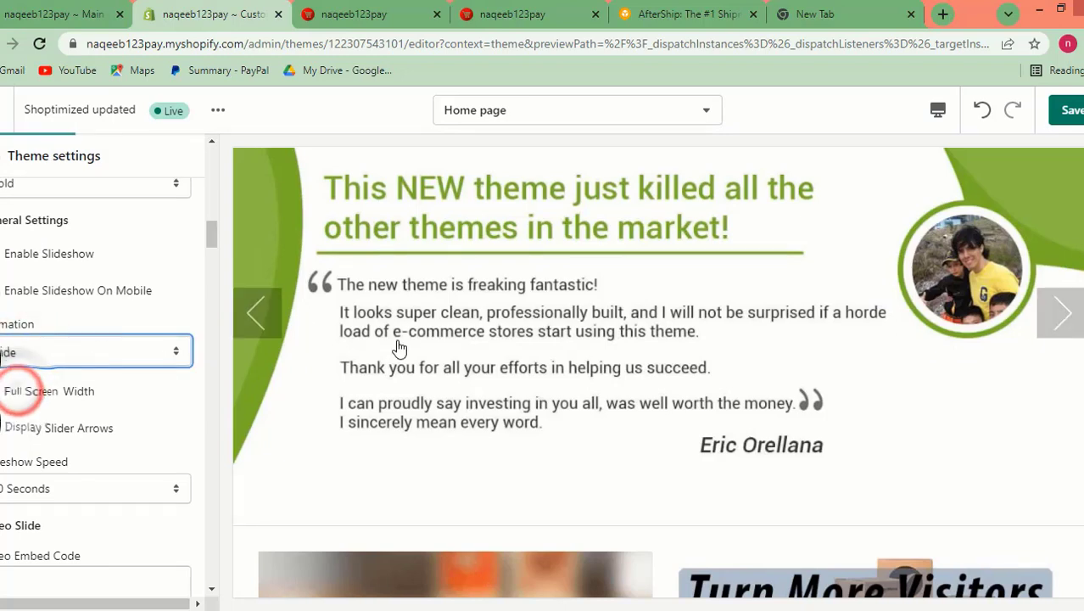
left_click(41, 386)
- Look through the slideshow's General Settings and Video Slide options, including the choices for Video Slide Position
scroll(84, 371, "up", 5)
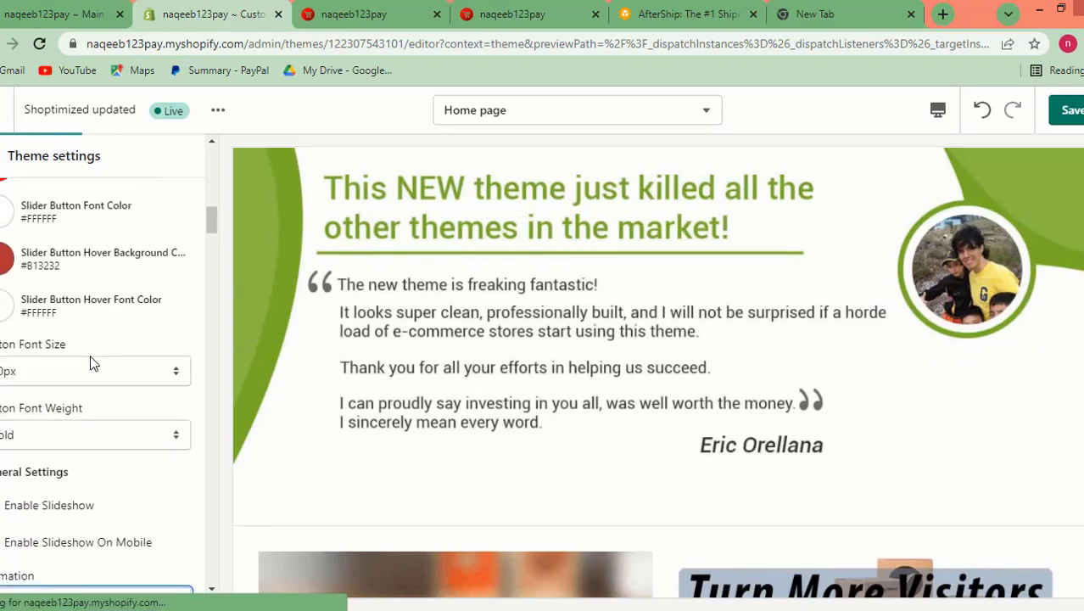
scroll(81, 310, "down", 6)
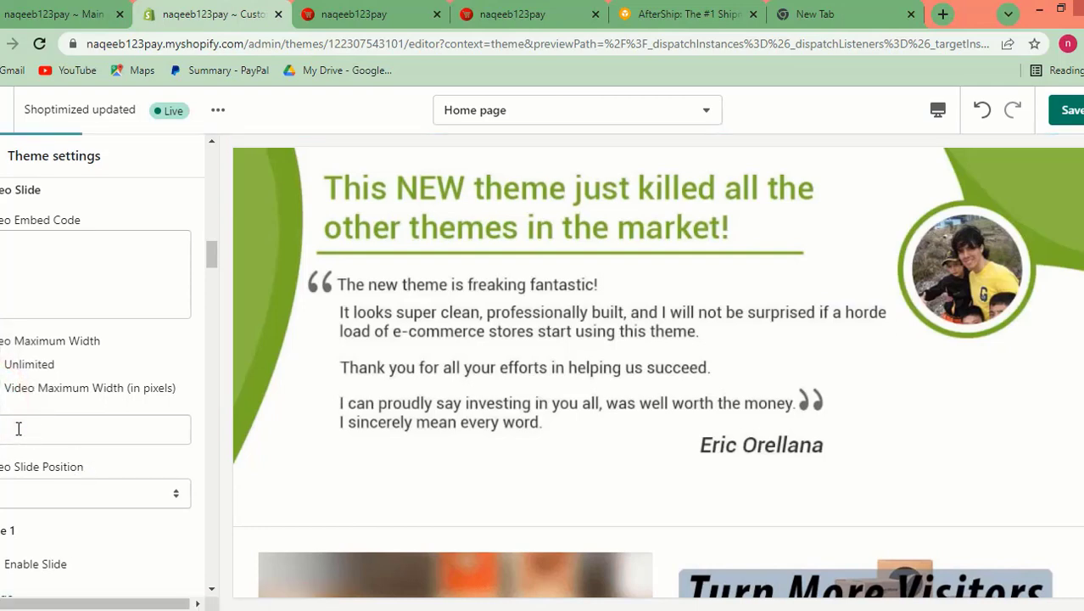
scroll(43, 422, "down", 1)
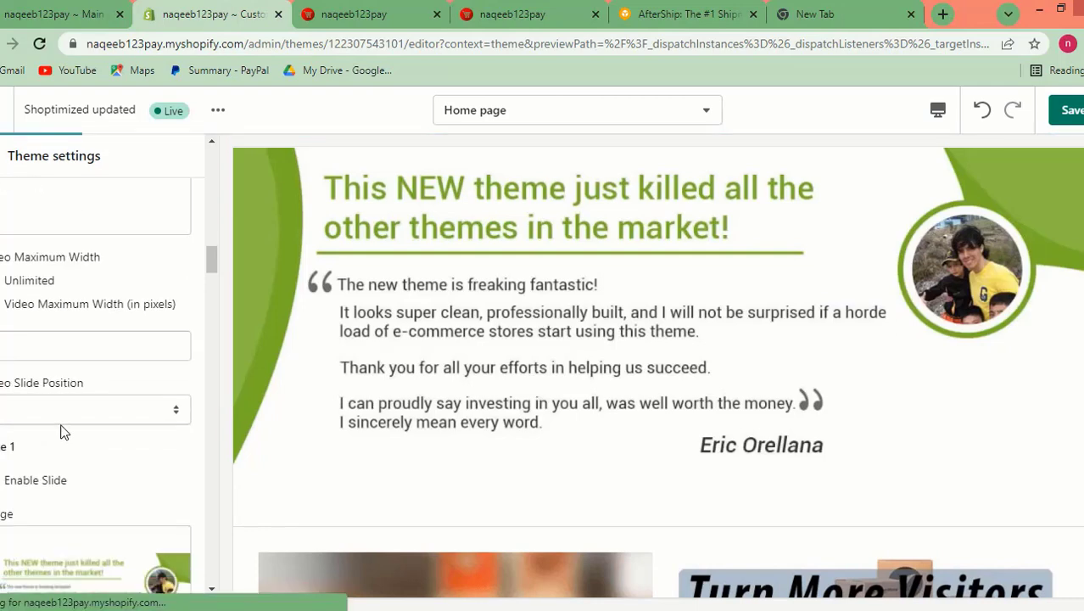
left_click(61, 408)
left_click(127, 378)
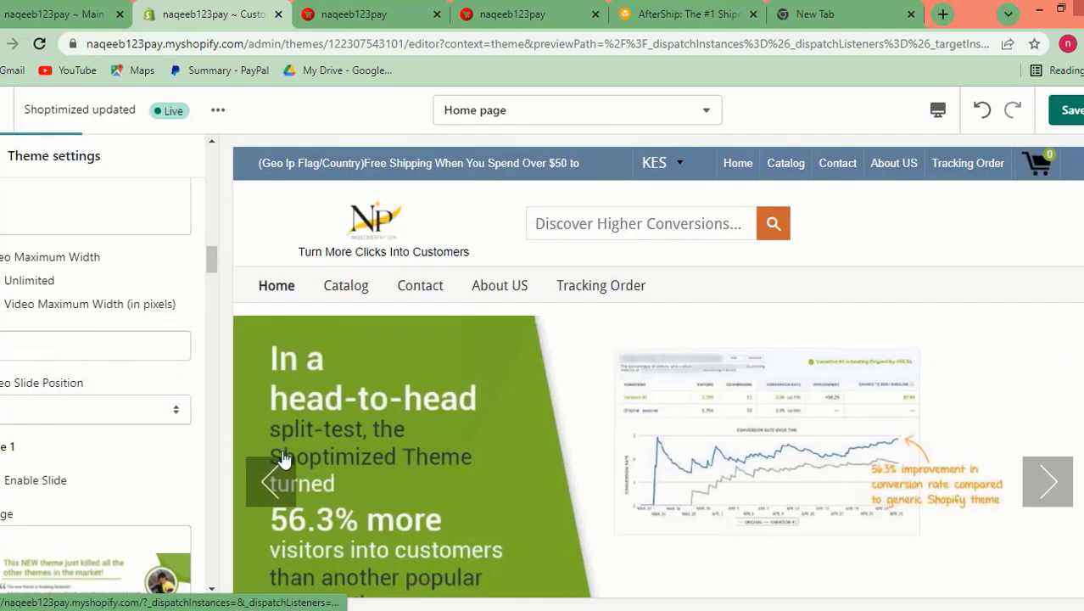
scroll(93, 356, "up", 1)
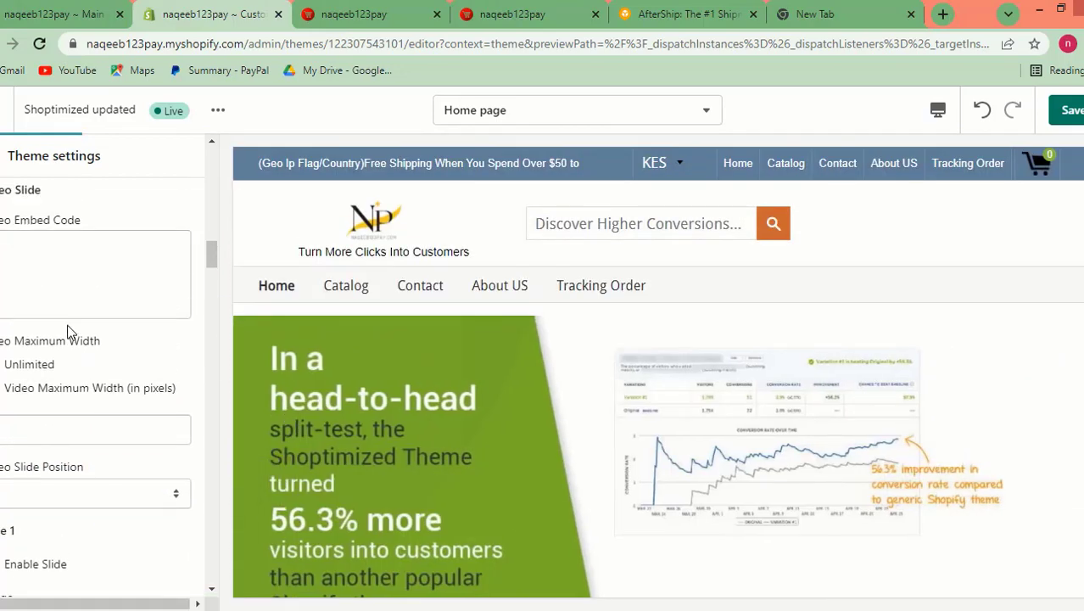
scroll(475, 432, "down", 1)
scroll(53, 370, "up", 2)
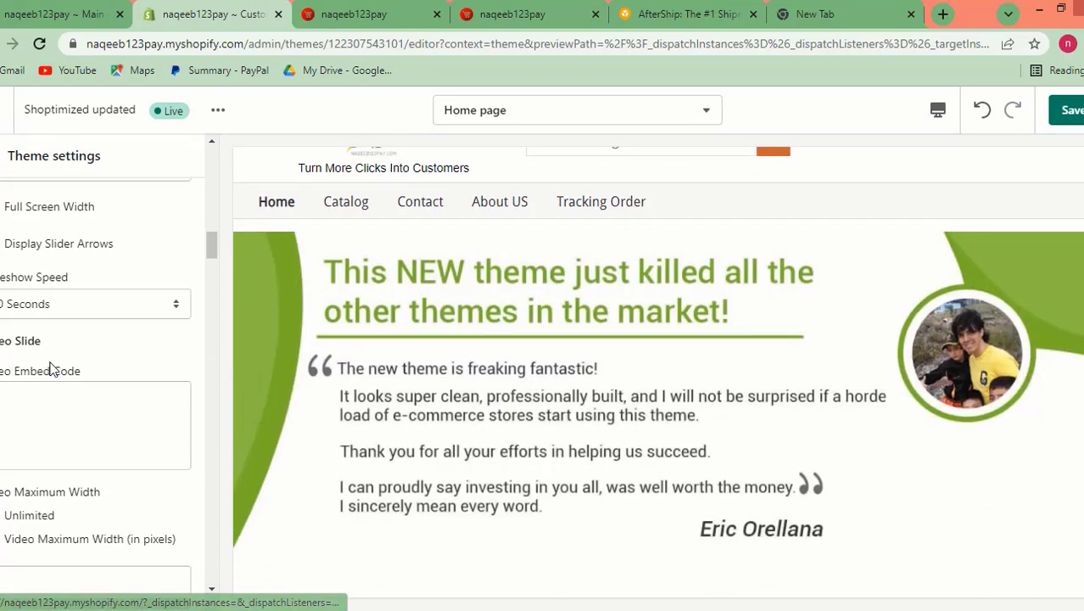
scroll(104, 406, "down", 1)
scroll(547, 384, "down", 2)
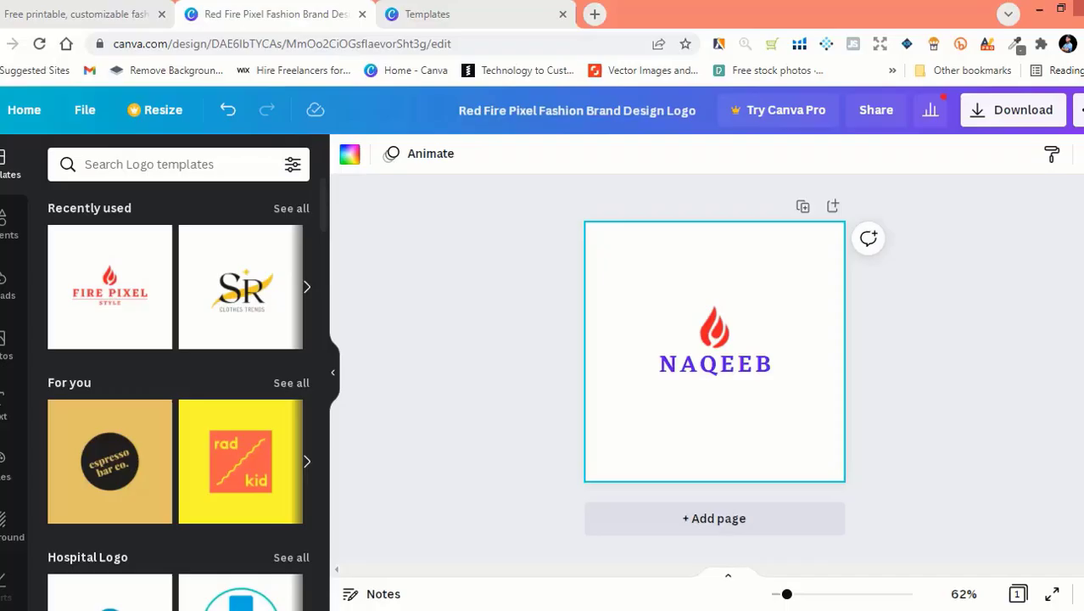
- Open YouTube in a new browser tab, place that tab beside the theme editor, and return to the editor
left_click(592, 12)
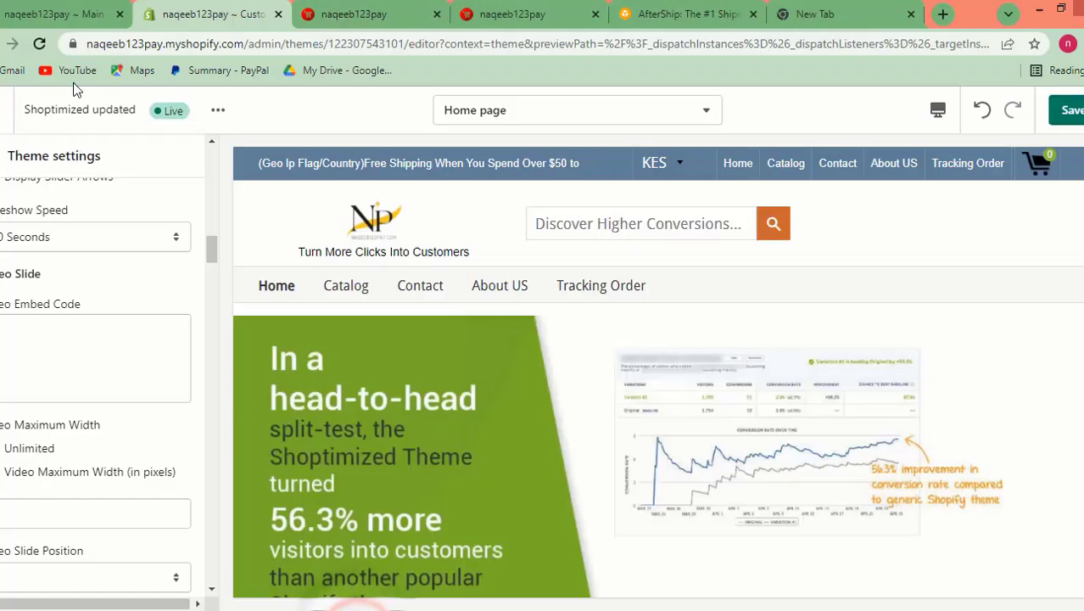
right_click(54, 78)
left_click(76, 91)
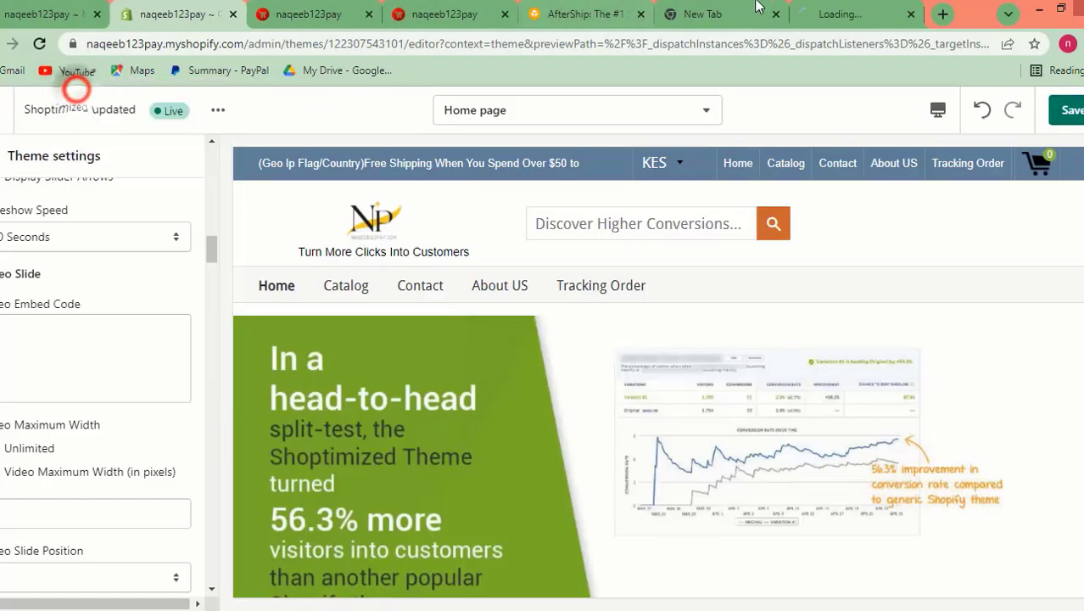
left_click(838, 6)
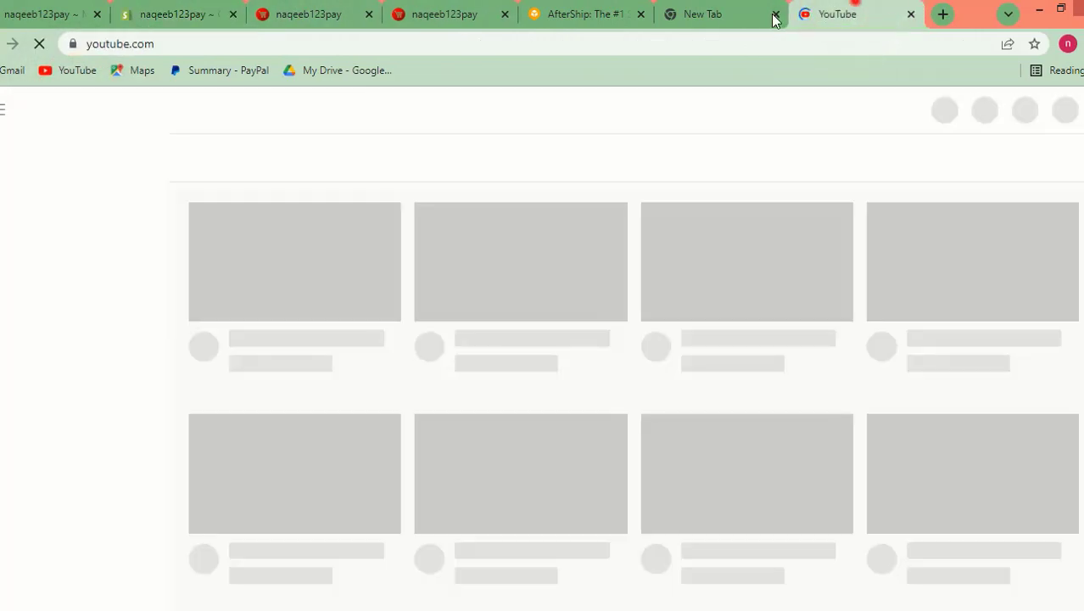
left_click_drag(774, 18, 270, 17)
left_click(137, 7)
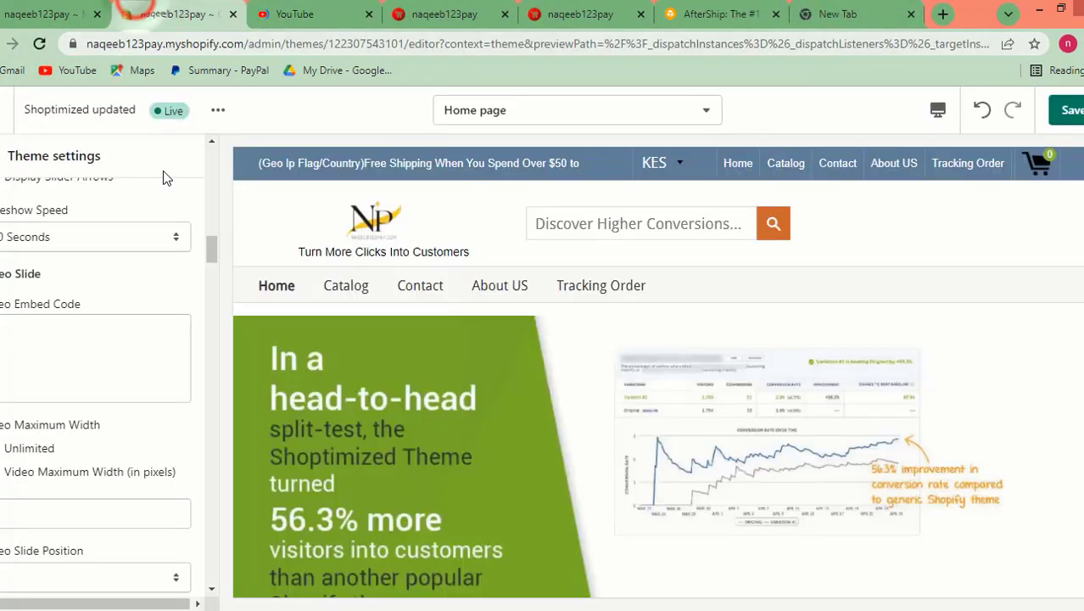
- On YouTube, pause the Dropshipping Free Course Lecture 04 video and copy its embed code from the sharing options
left_click(292, 10)
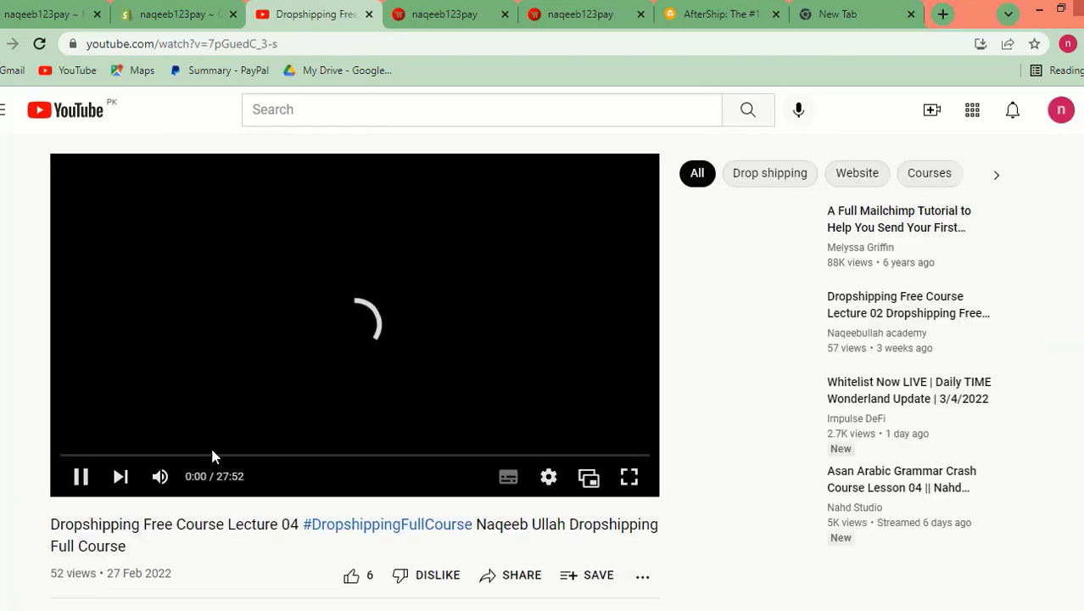
left_click(86, 476)
scroll(539, 220, "down", 1)
scroll(266, 412, "down", 4)
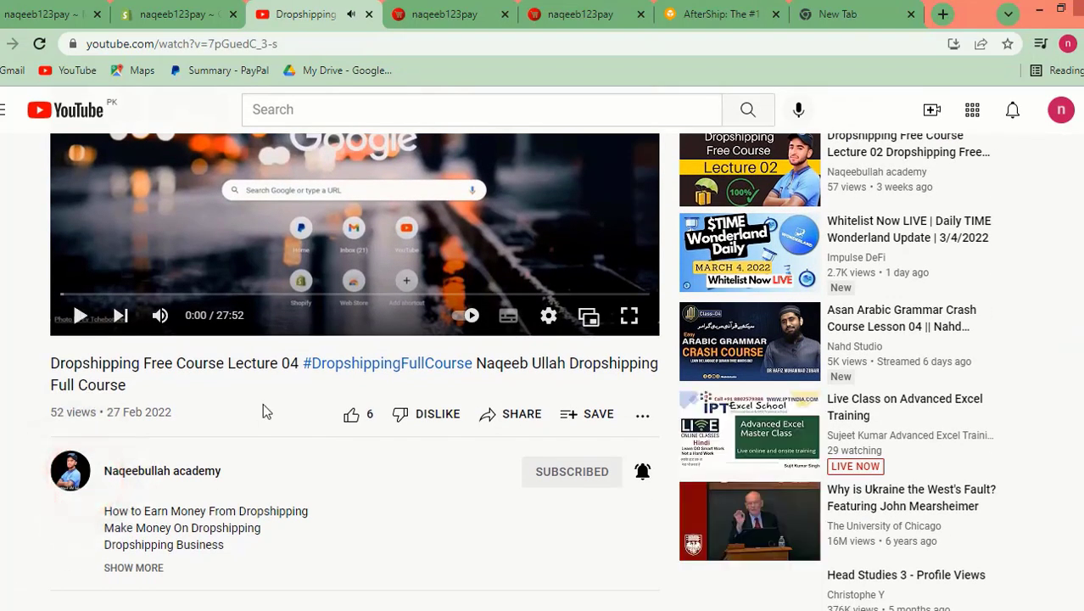
left_click(523, 248)
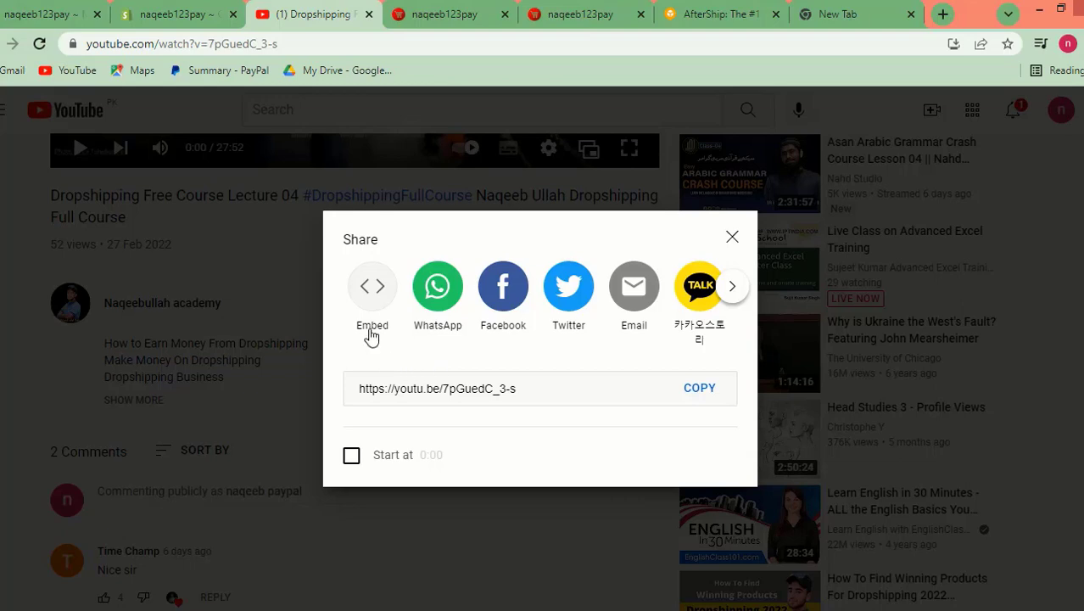
left_click(371, 293)
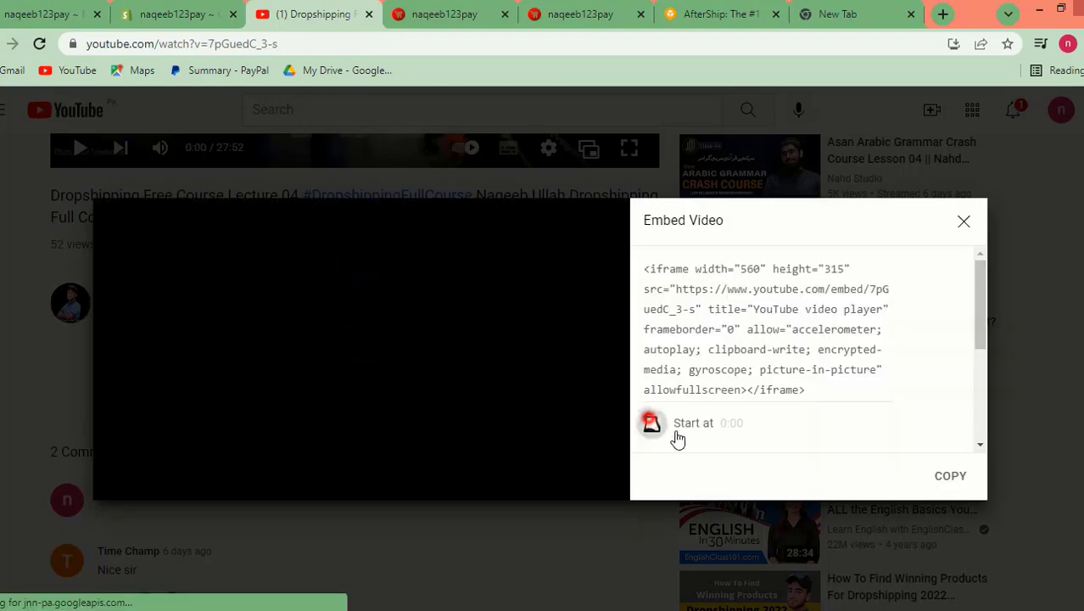
left_click(950, 475)
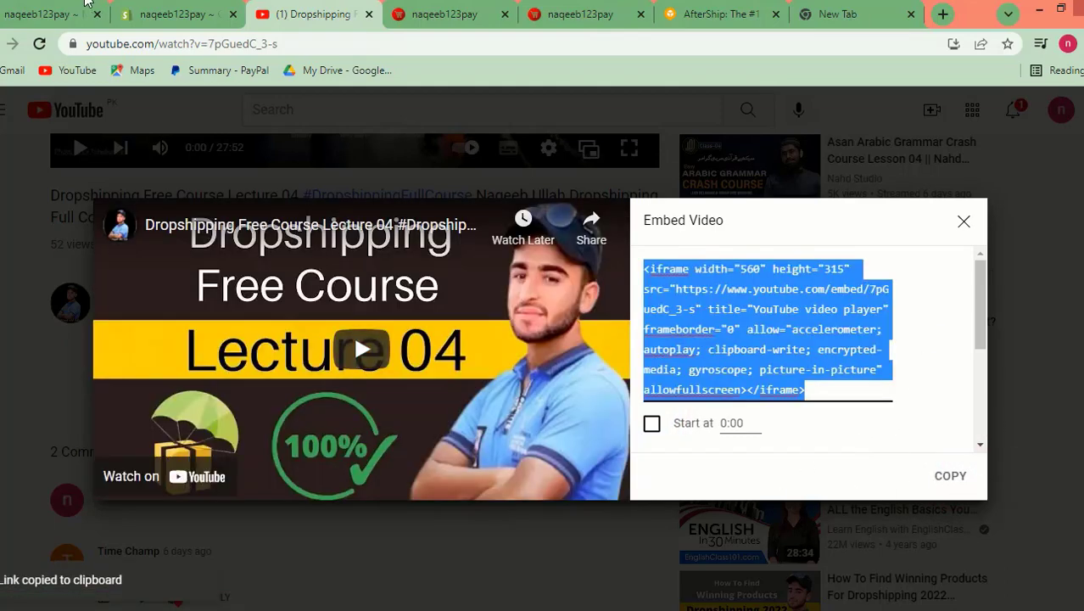
- Switch back to the theme editor and paste the copied YouTube iframe code as the slideshow's Video Embed Code
left_click(174, 14)
right_click(17, 325)
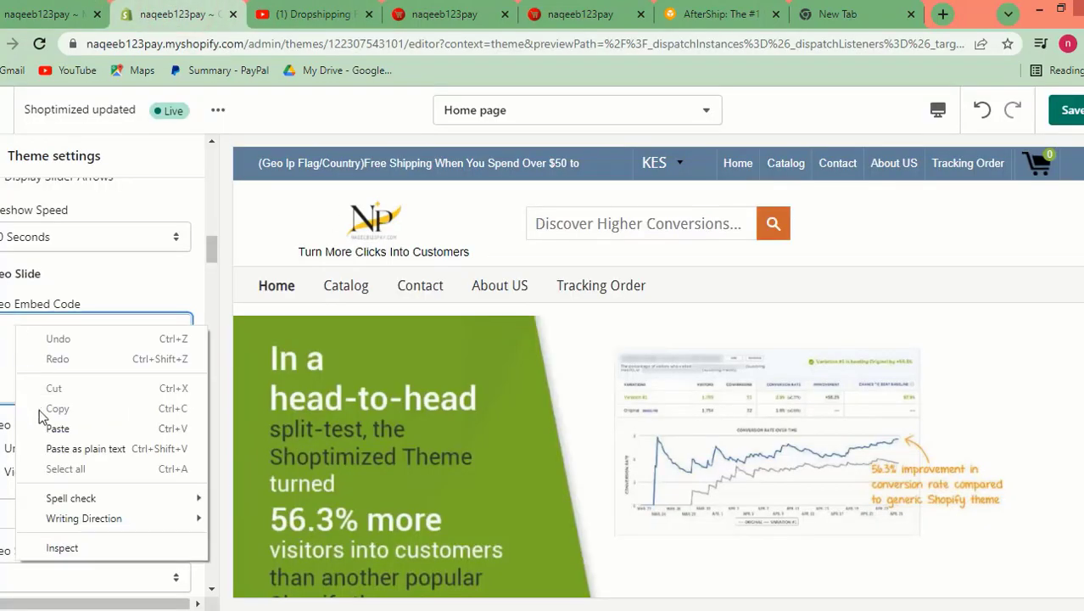
left_click(51, 426)
scroll(201, 393, "down", 1)
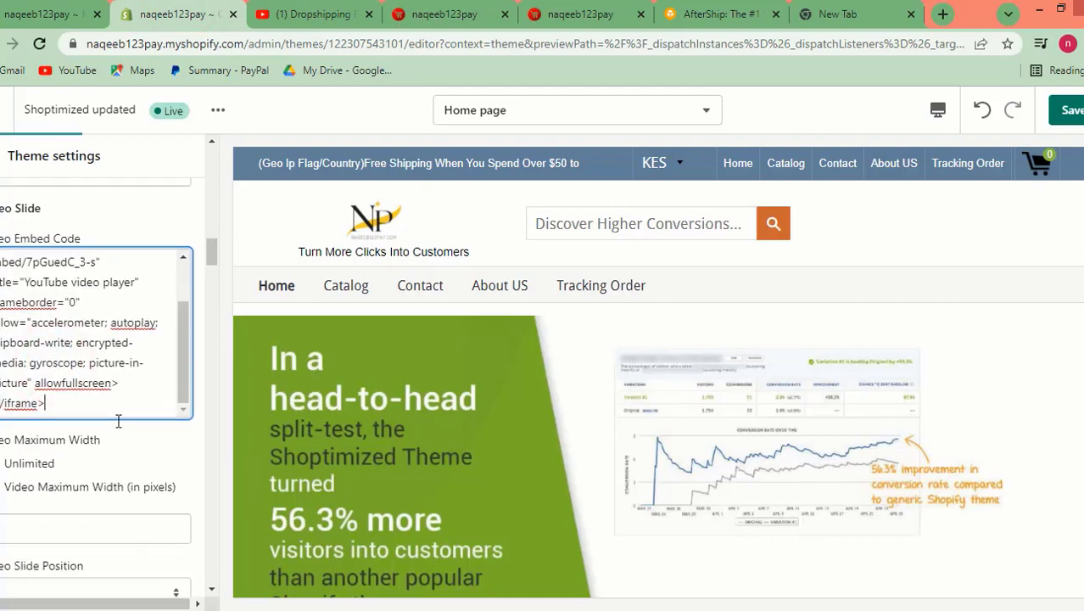
scroll(472, 436, "down", 1)
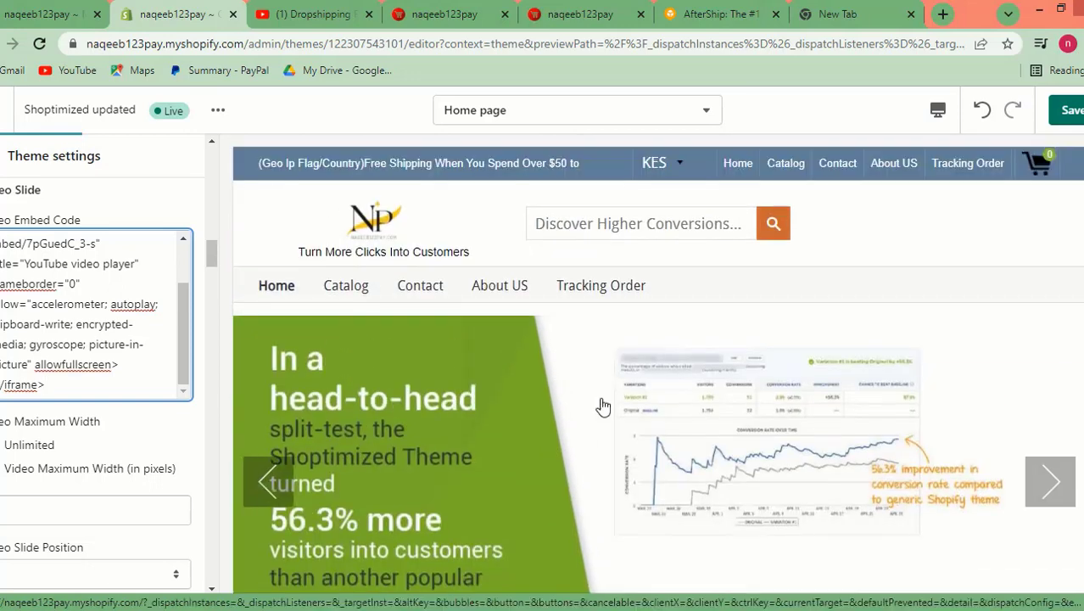
- Advance the preview slideshow to the embedded Lecture 04 video slide and check how it fits on the home page
scroll(641, 418, "up", 1)
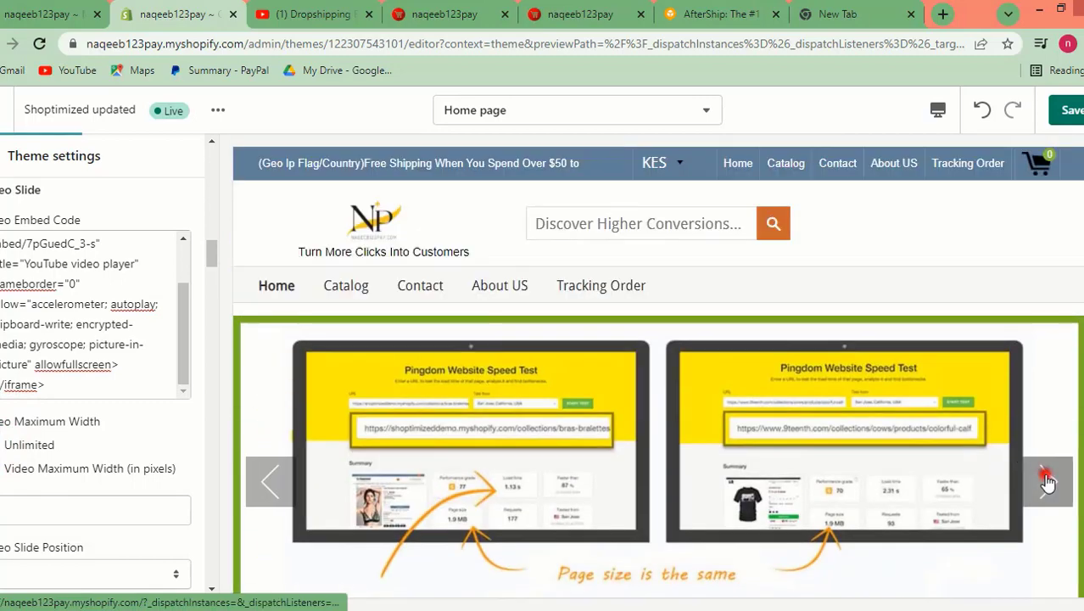
left_click(1048, 481)
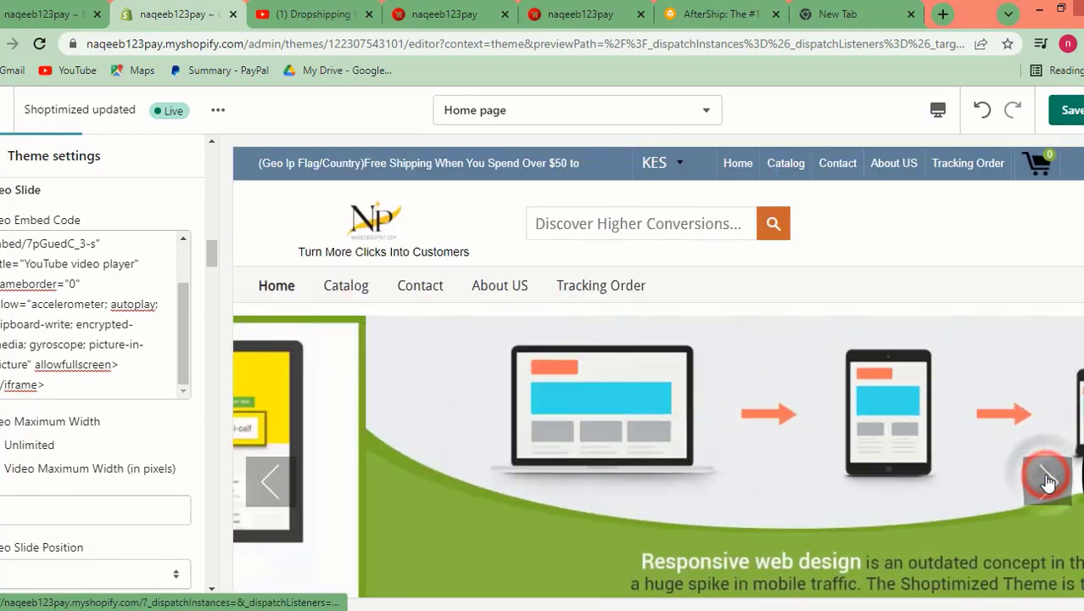
left_click(1046, 480)
scroll(1042, 481, "down", 1)
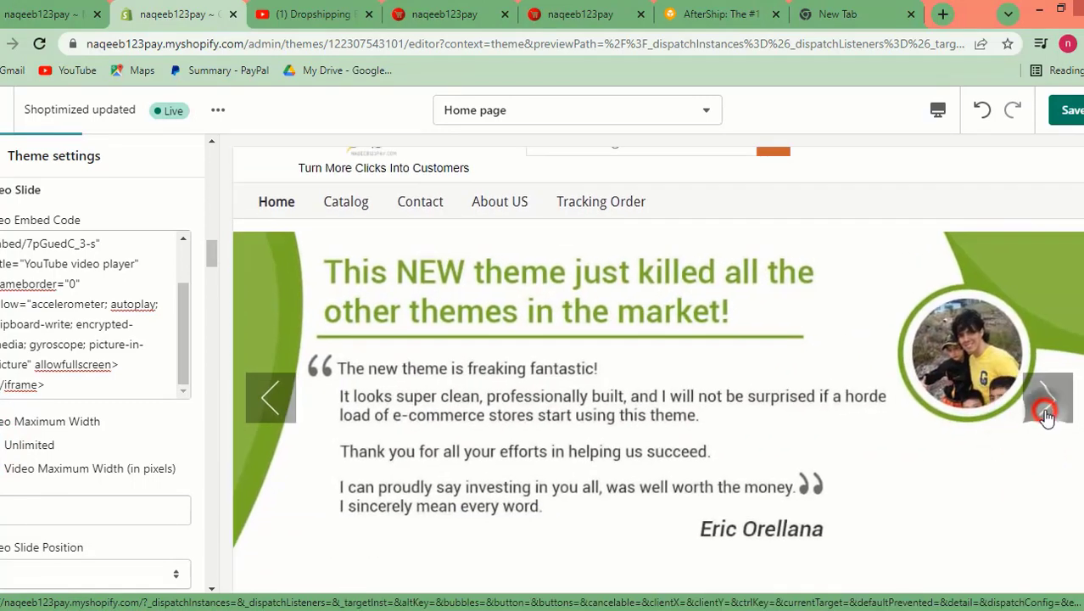
left_click(1046, 416)
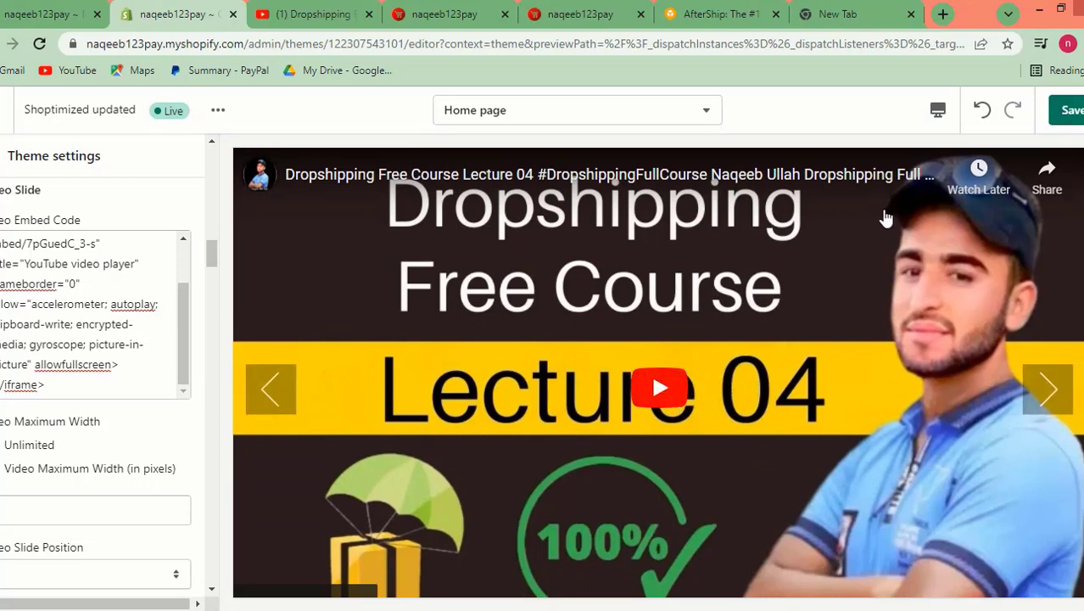
scroll(651, 455, "up", 1)
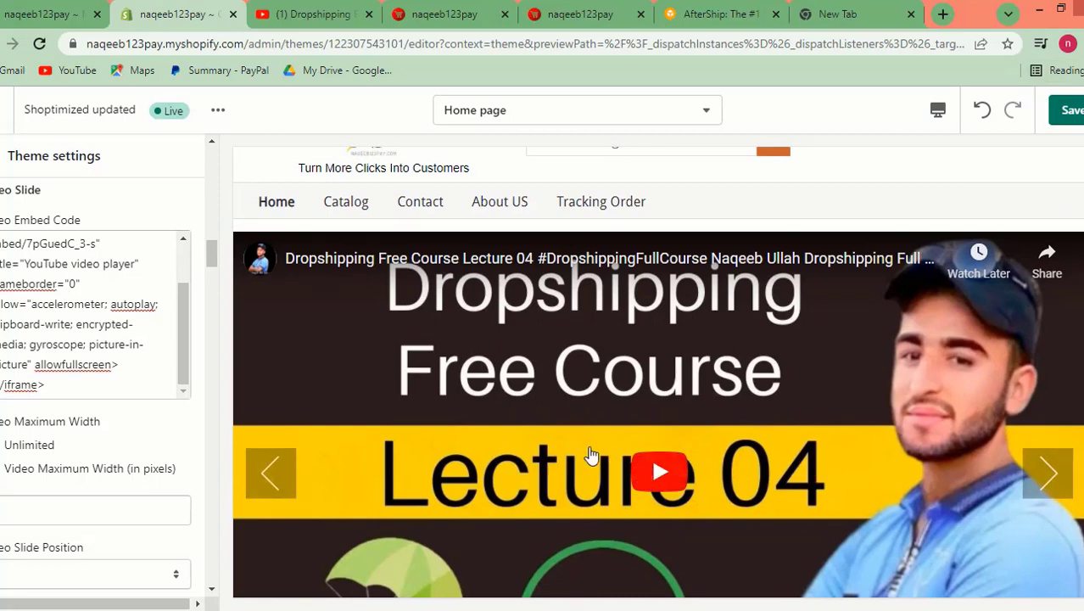
scroll(591, 456, "down", 2)
scroll(637, 453, "up", 2)
- Look through the Slide 1 settings and re-examine the video slide beneath the header in the preview
scroll(637, 453, "down", 1)
scroll(90, 292, "down", 5)
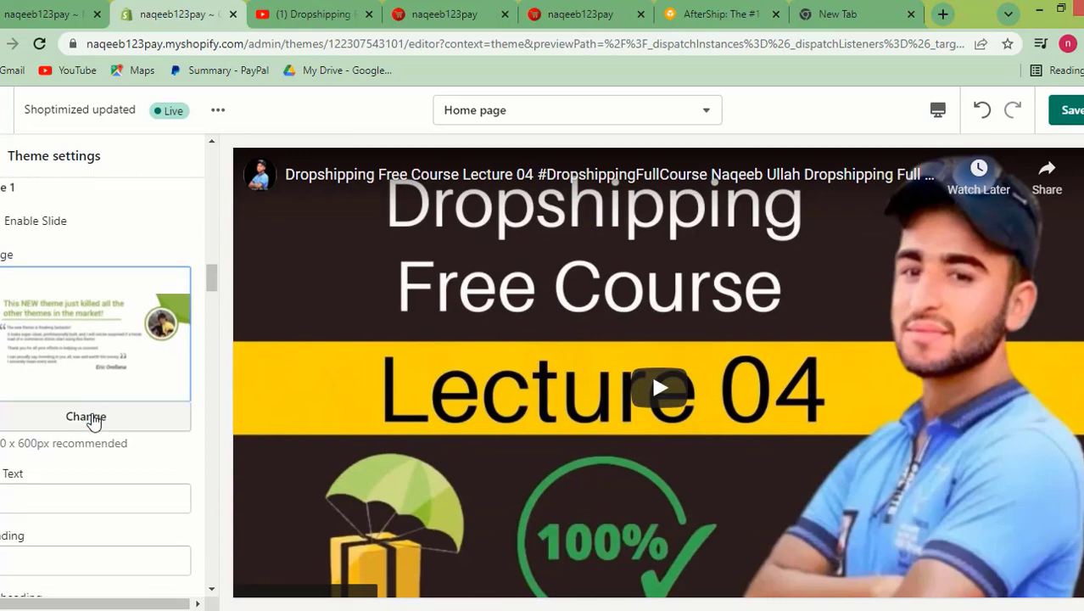
scroll(92, 421, "down", 2)
scroll(92, 421, "up", 3)
scroll(170, 433, "up", 4)
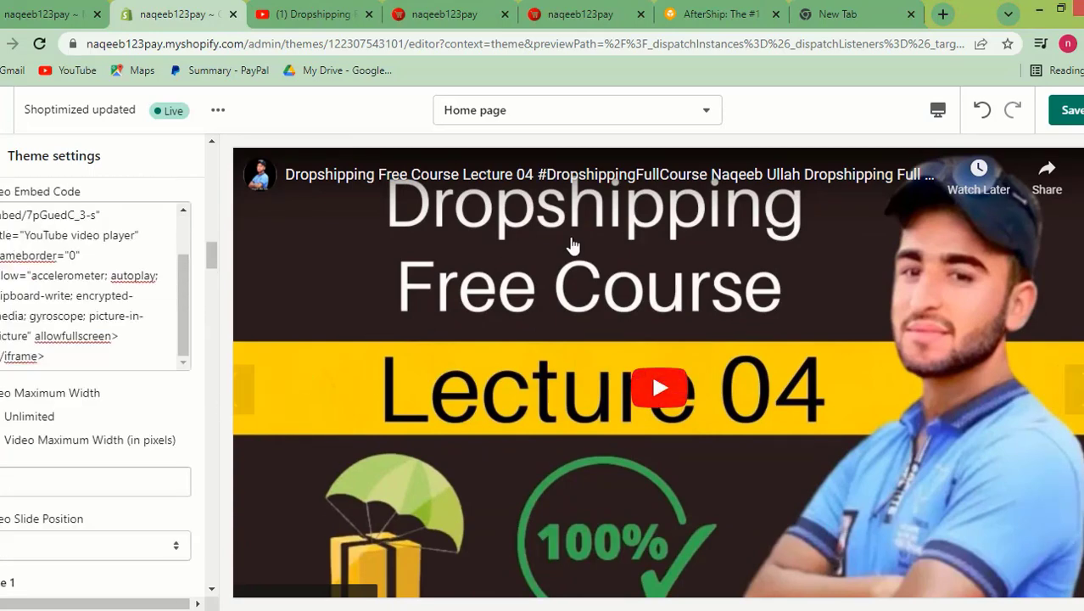
scroll(573, 245, "up", 2)
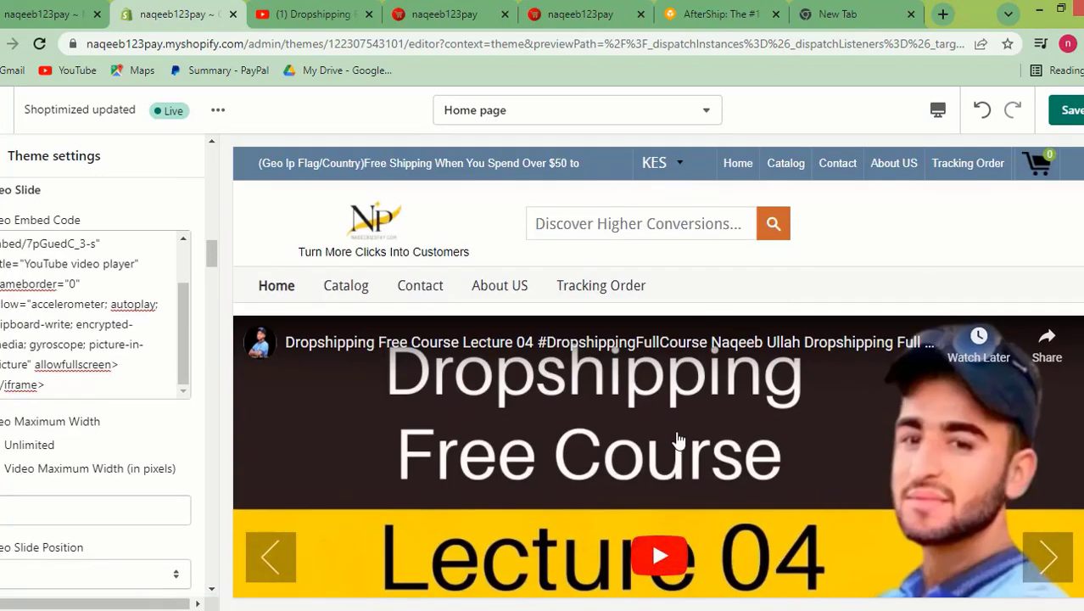
scroll(721, 443, "down", 1)
scroll(464, 325, "up", 1)
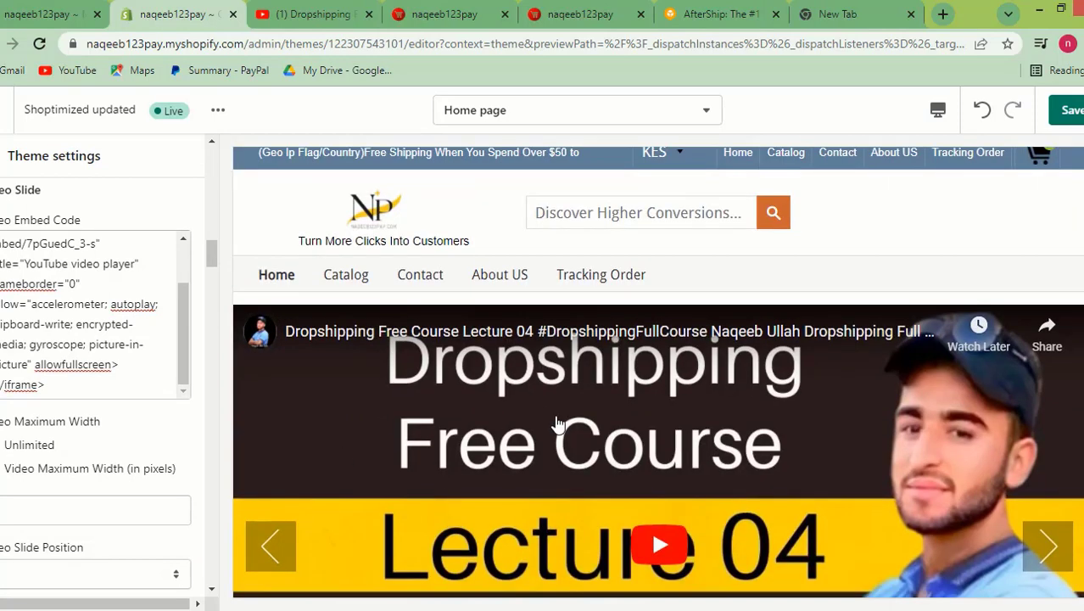
scroll(560, 356, "down", 2)
- Remove the entire Video Embed Code from the slideshow's Video Slide settings
key("ctrl+a")
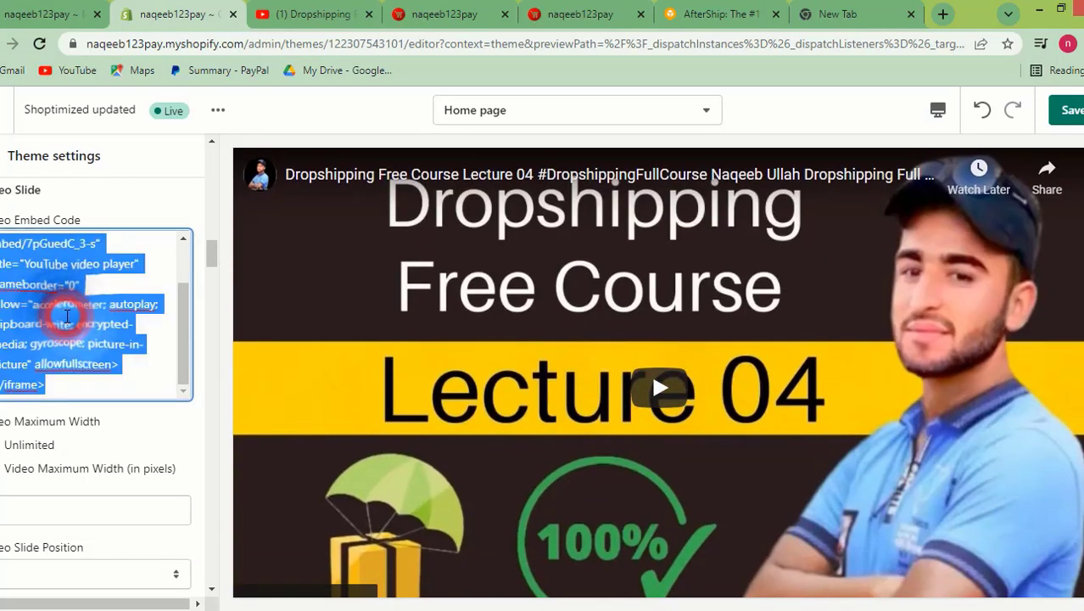
key("BackSpace")
scroll(67, 315, "up", 3)
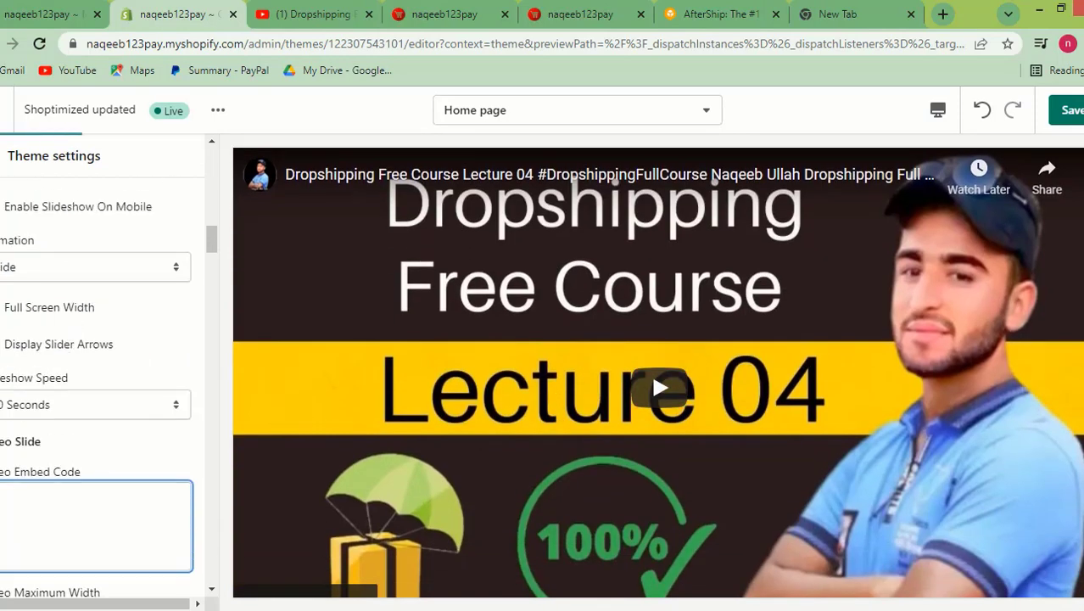
left_click(1, 344)
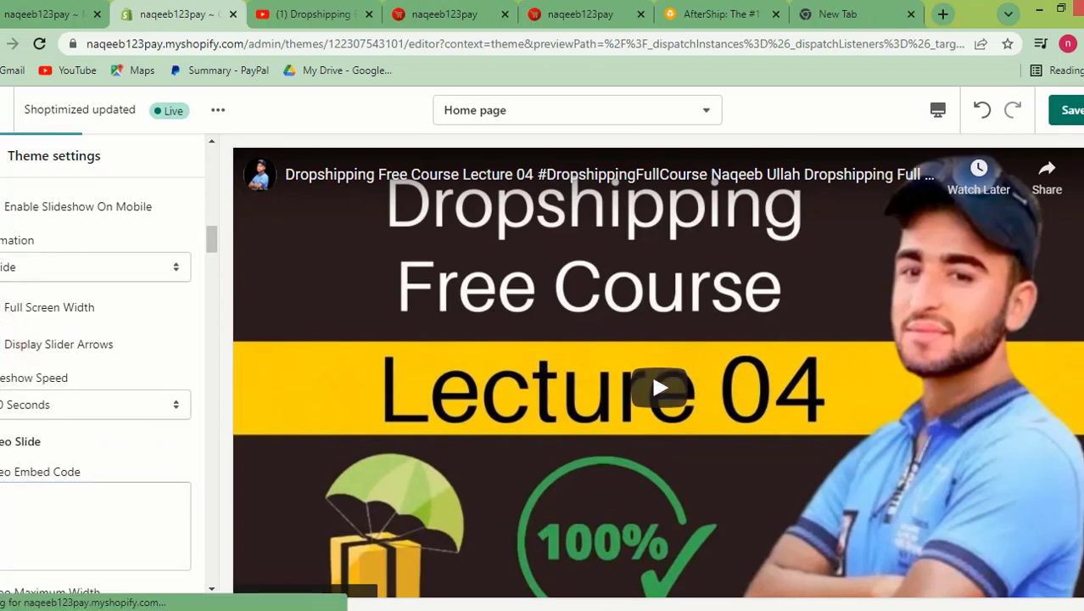
- Look over the slideshow's button, General and Video Slide settings and check the image slides in the preview
scroll(51, 434, "down", 3)
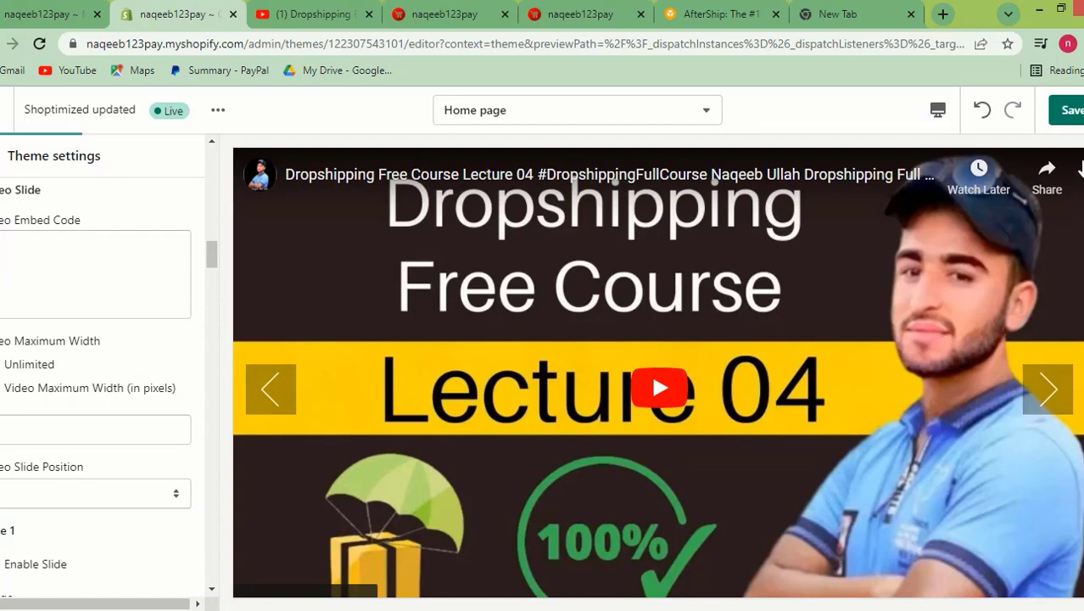
scroll(111, 310, "up", 4)
scroll(111, 303, "down", 5)
scroll(115, 314, "up", 6)
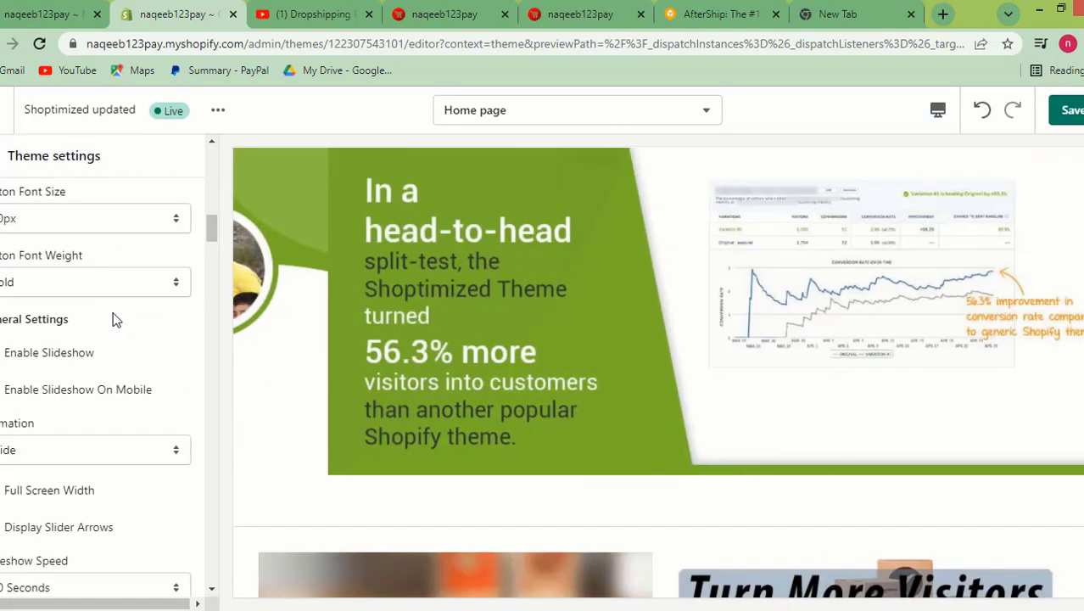
scroll(96, 339, "up", 5)
scroll(96, 339, "down", 7)
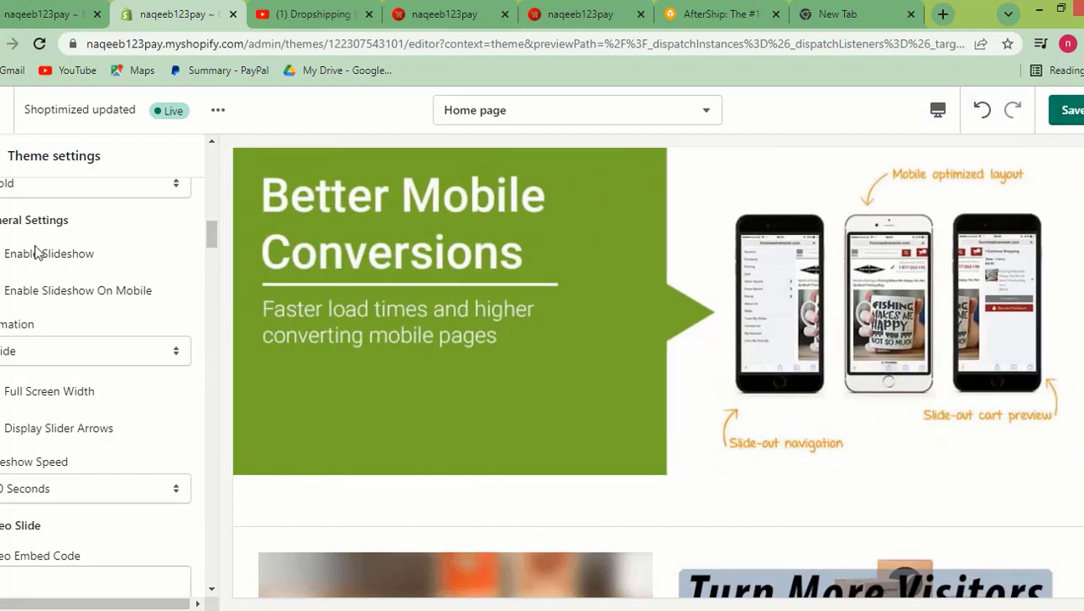
scroll(104, 335, "down", 2)
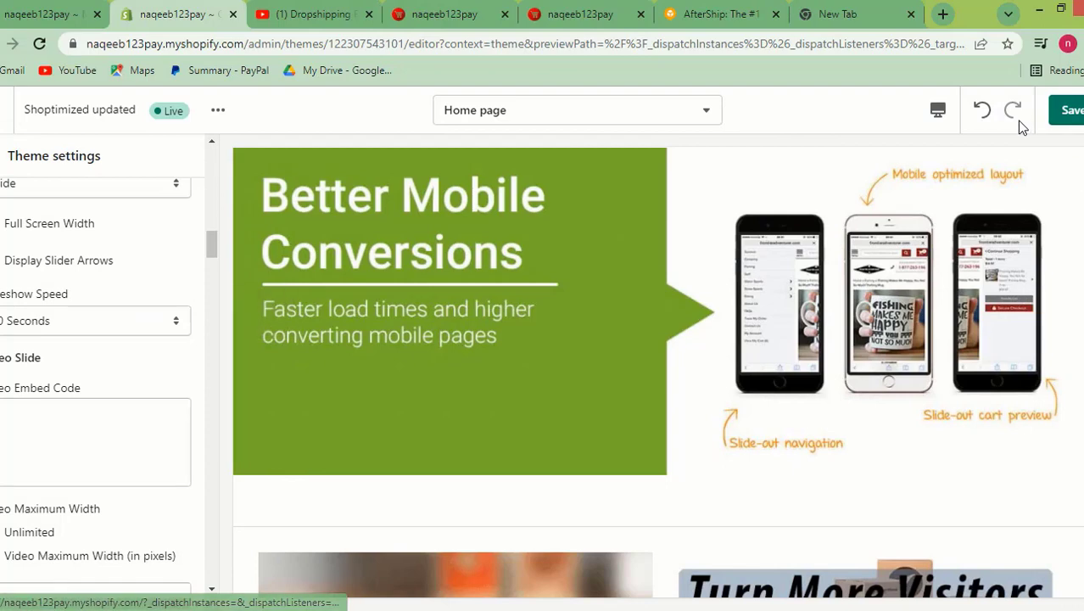
scroll(8, 347, "down", 6)
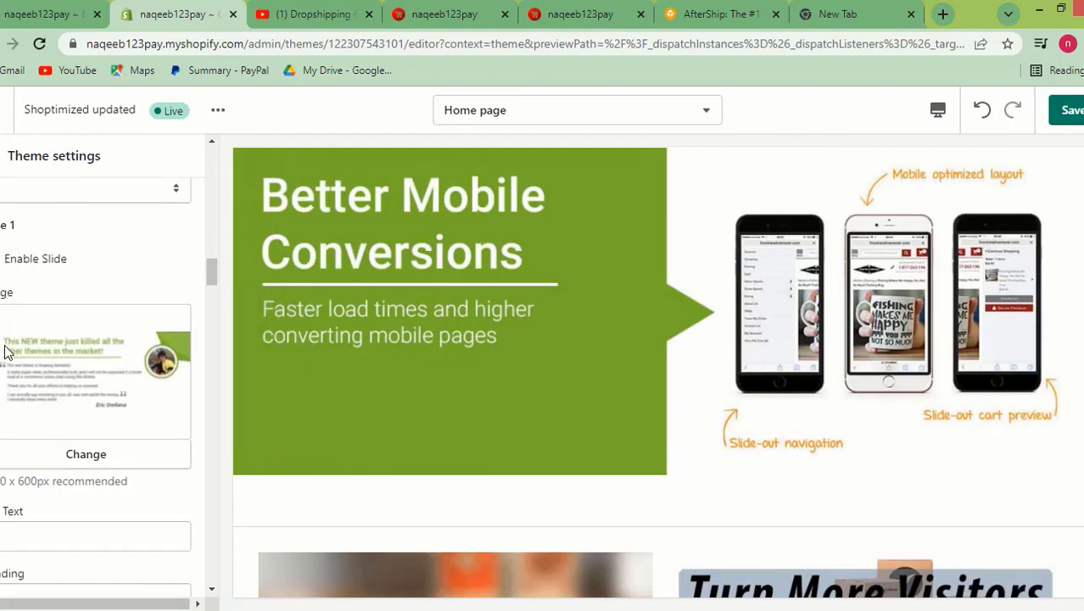
scroll(68, 371, "down", 2)
scroll(68, 369, "up", 9)
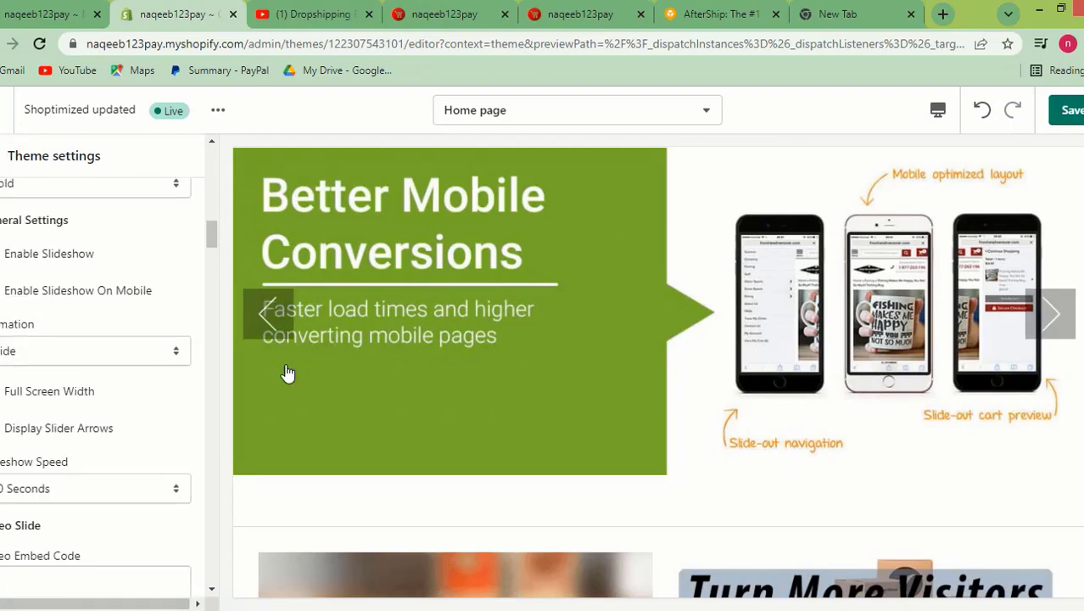
scroll(141, 381, "up", 13)
scroll(545, 363, "up", 3)
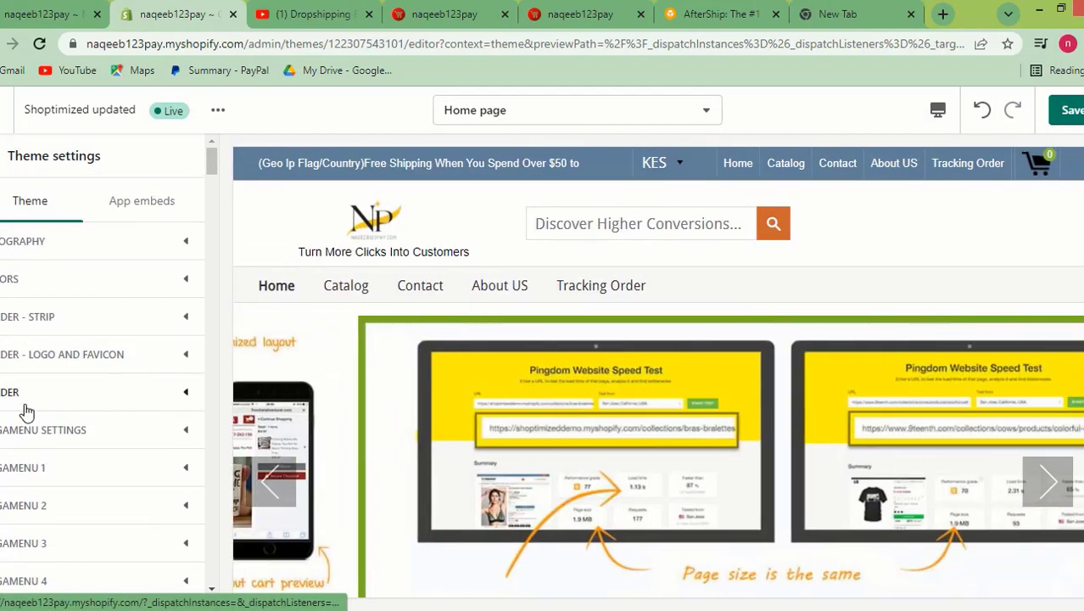
- Replace the Slide 1 image in the slideshow settings with a picture file from the computer
scroll(57, 515, "down", 15)
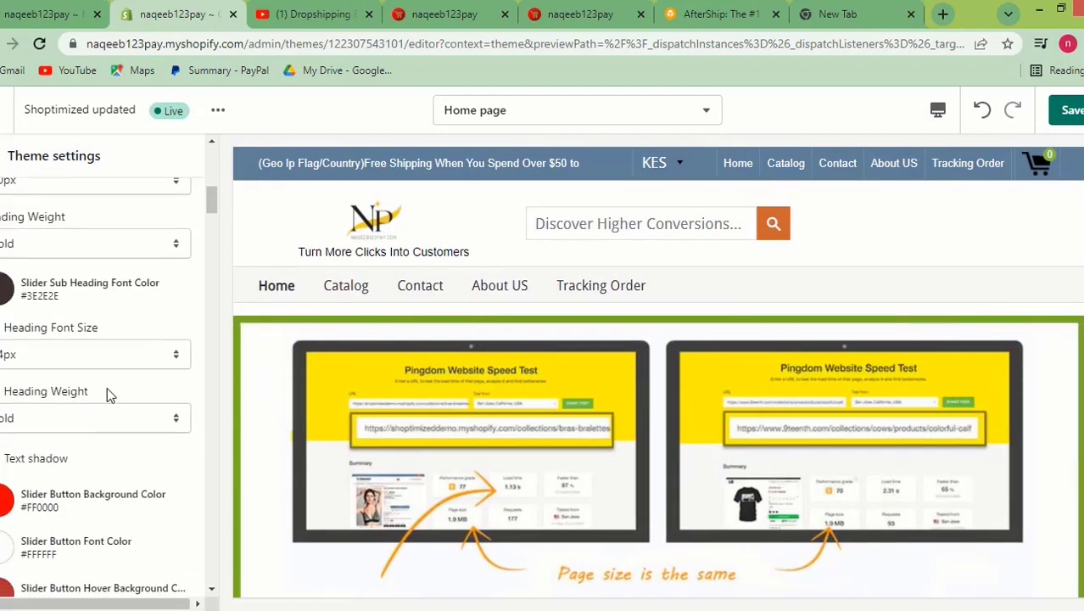
scroll(85, 315, "down", 3)
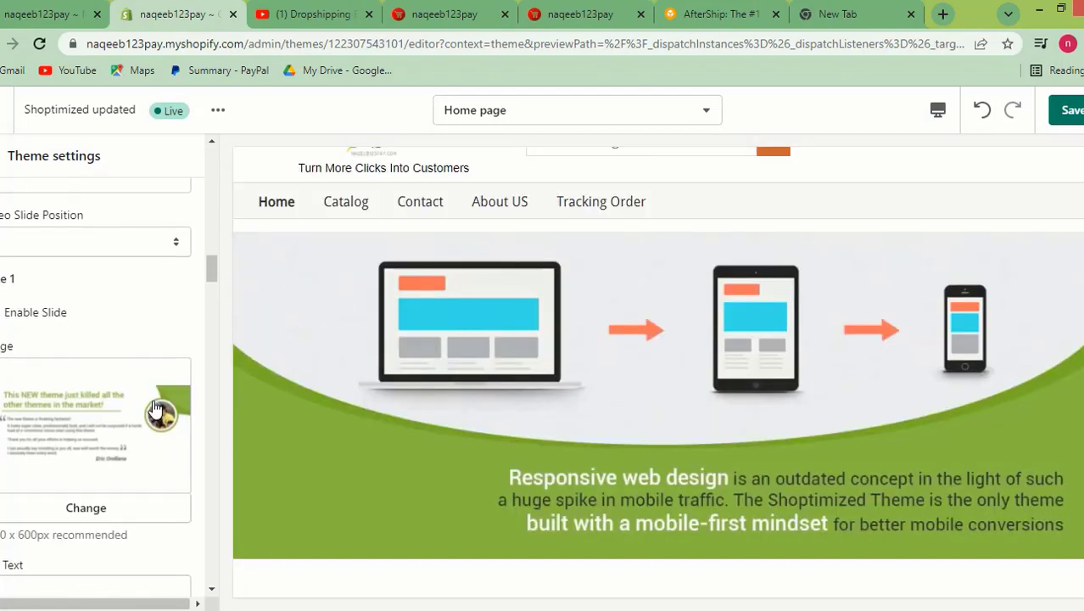
left_click(98, 509)
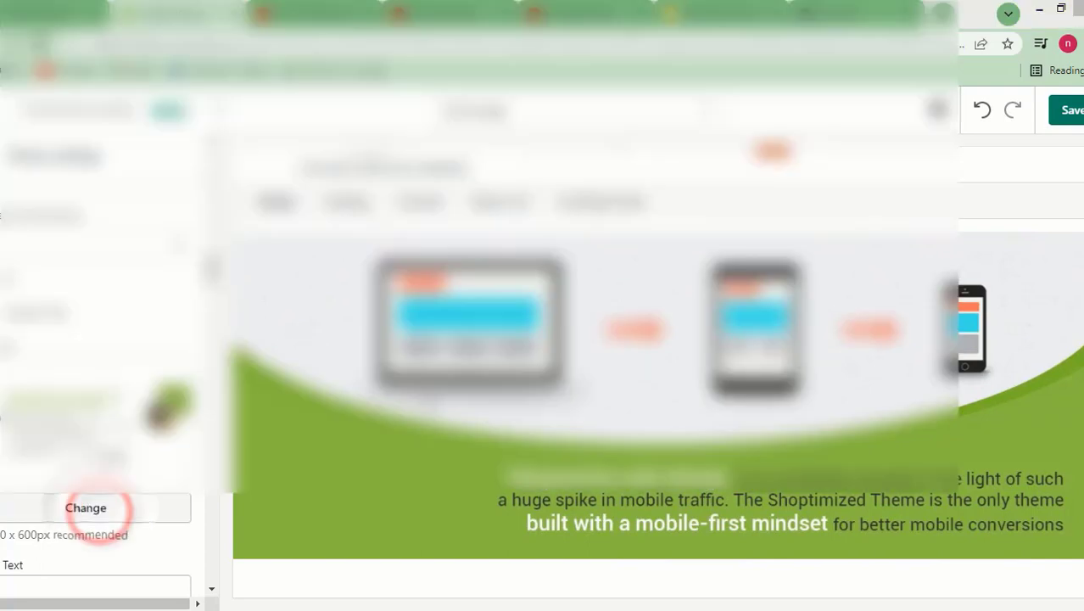
left_click(436, 231)
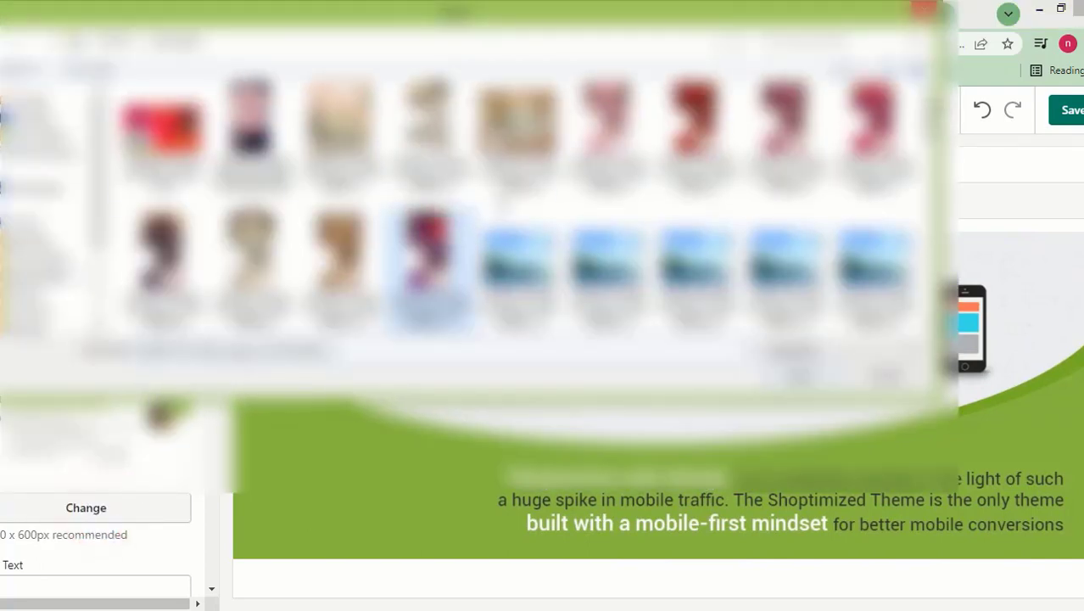
scroll(518, 174, "down", 2)
scroll(777, 173, "down", 1)
scroll(341, 157, "down", 4)
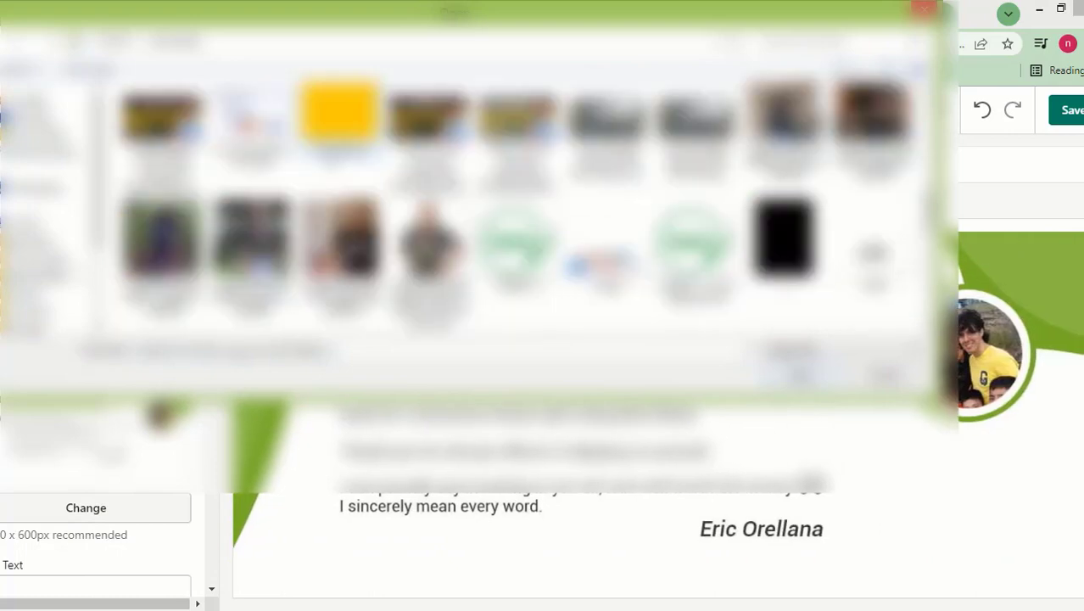
double_click(341, 254)
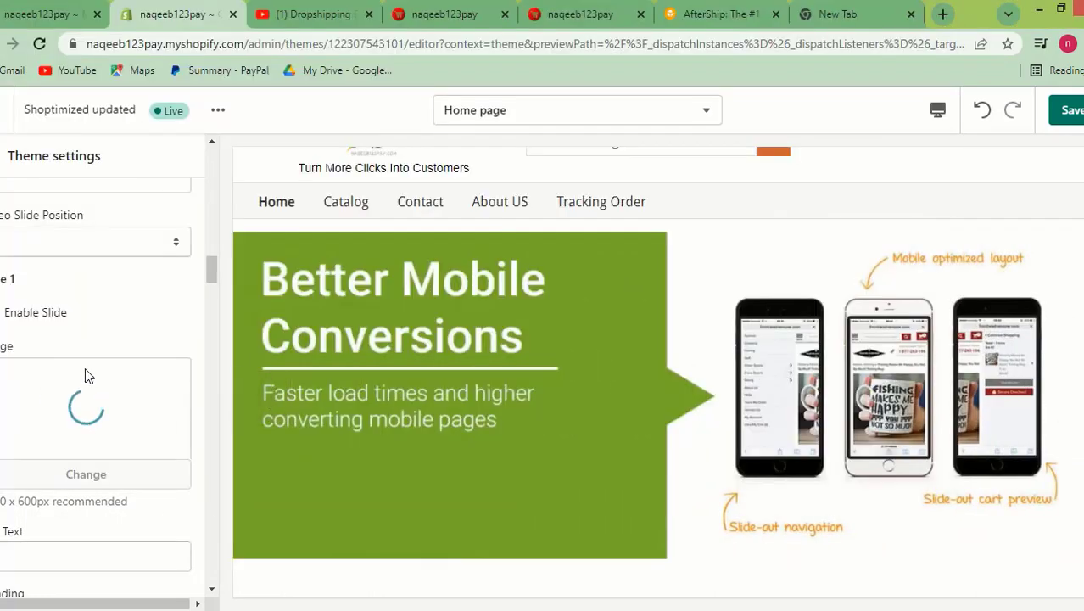
- Replace the Slide 2 image with another picture file from a folder on the computer
scroll(85, 376, "down", 4)
scroll(85, 376, "down", 6)
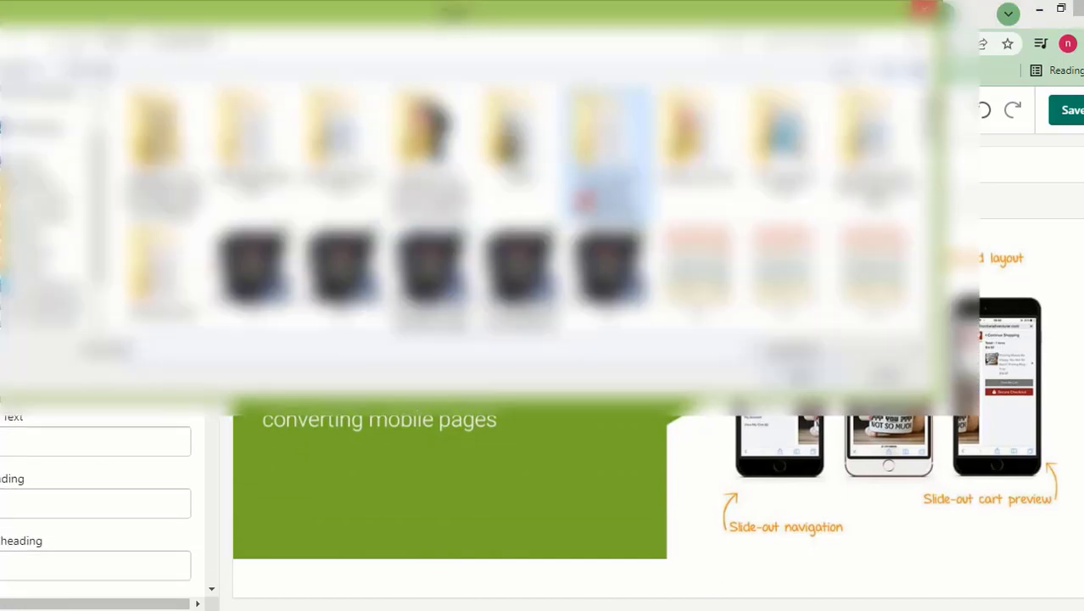
double_click(585, 200)
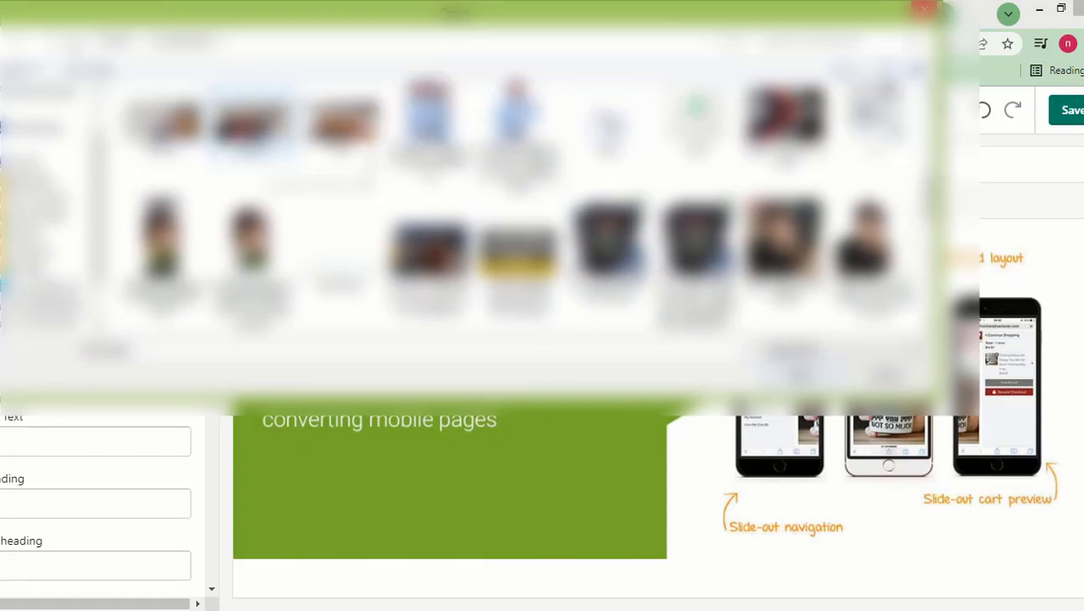
double_click(325, 110)
- Replace the Slide 3 image in the slideshow settings with a third picture file from the computer
scroll(96, 392, "down", 4)
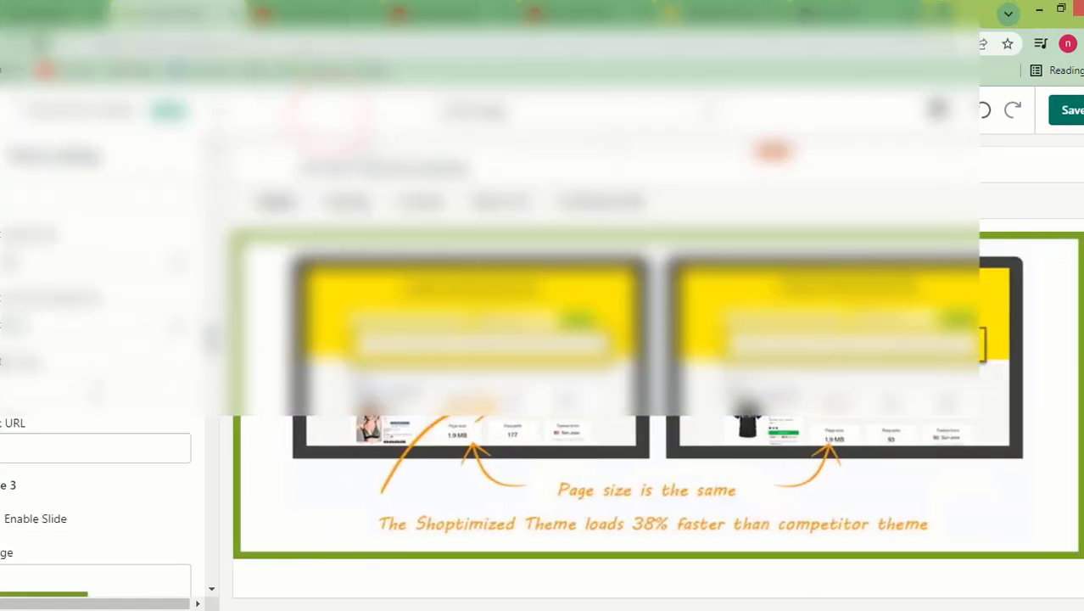
scroll(96, 392, "down", 3)
left_click(102, 381)
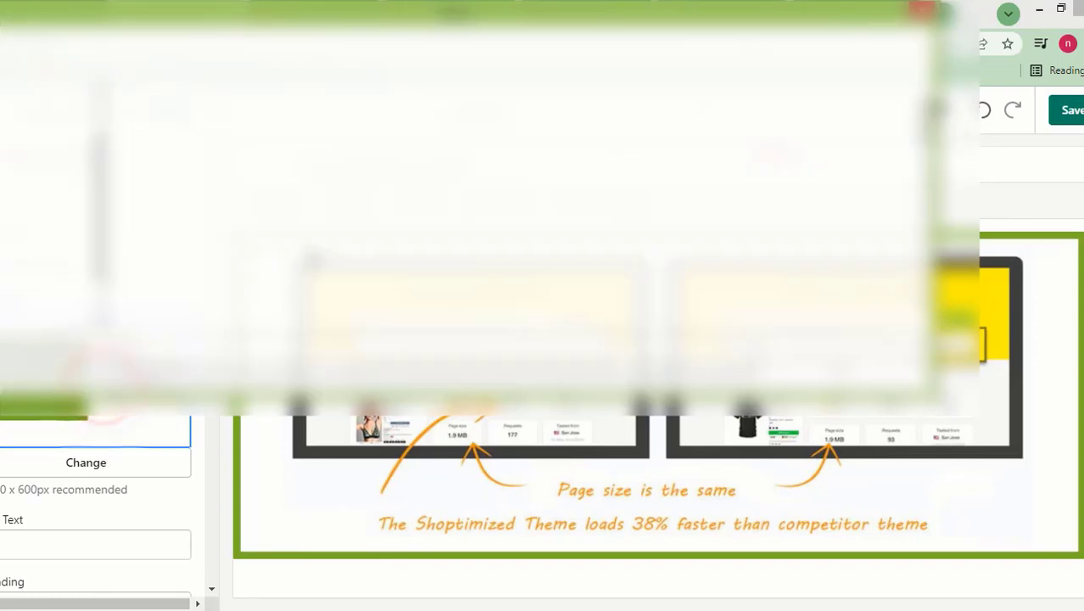
left_click(527, 237)
scroll(527, 237, "down", 5)
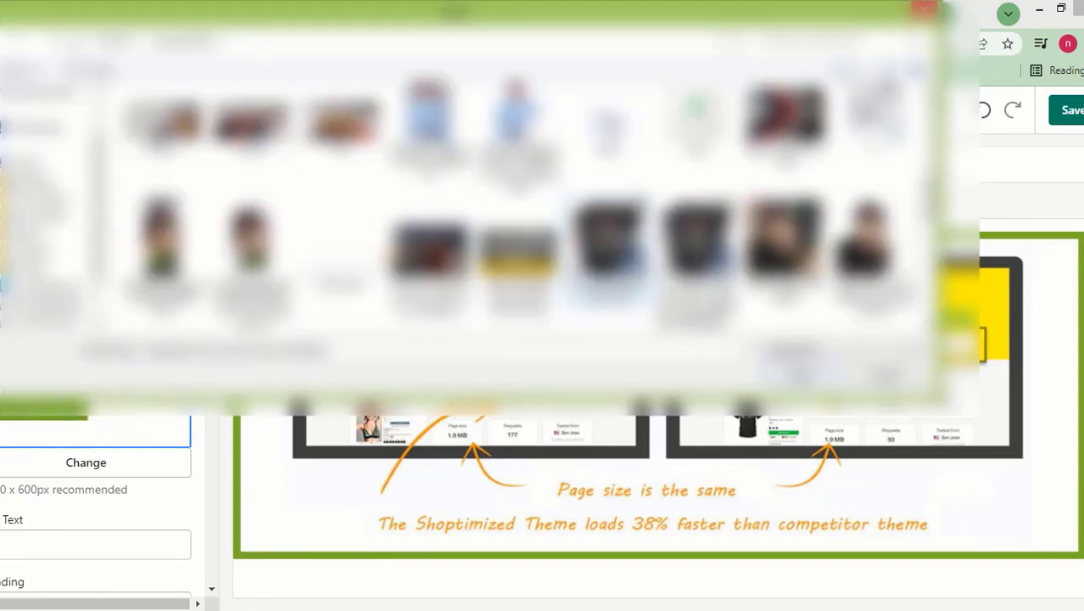
scroll(607, 251, "down", 5)
scroll(519, 196, "down", 2)
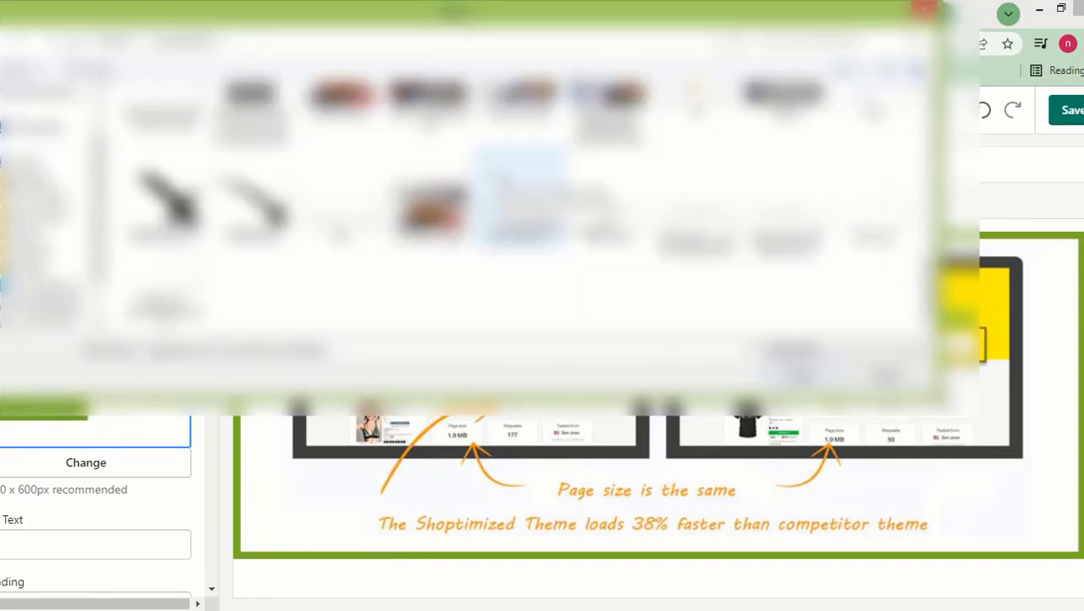
scroll(505, 176, "up", 1)
double_click(526, 137)
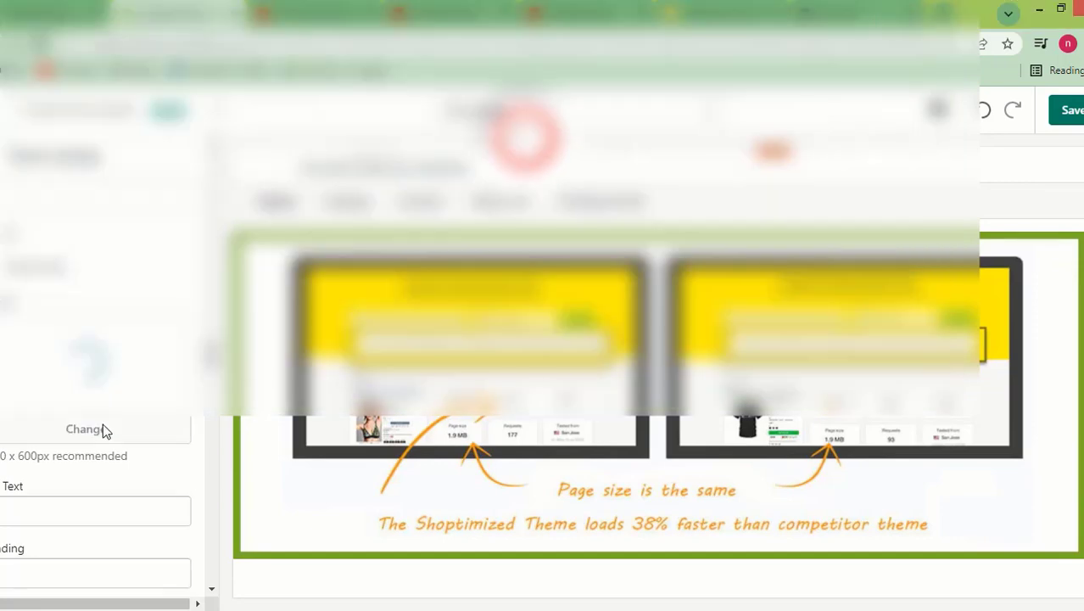
- Save the slideshow changes to the live theme and check the clothes-hanger slide in the home page preview
scroll(106, 431, "down", 2)
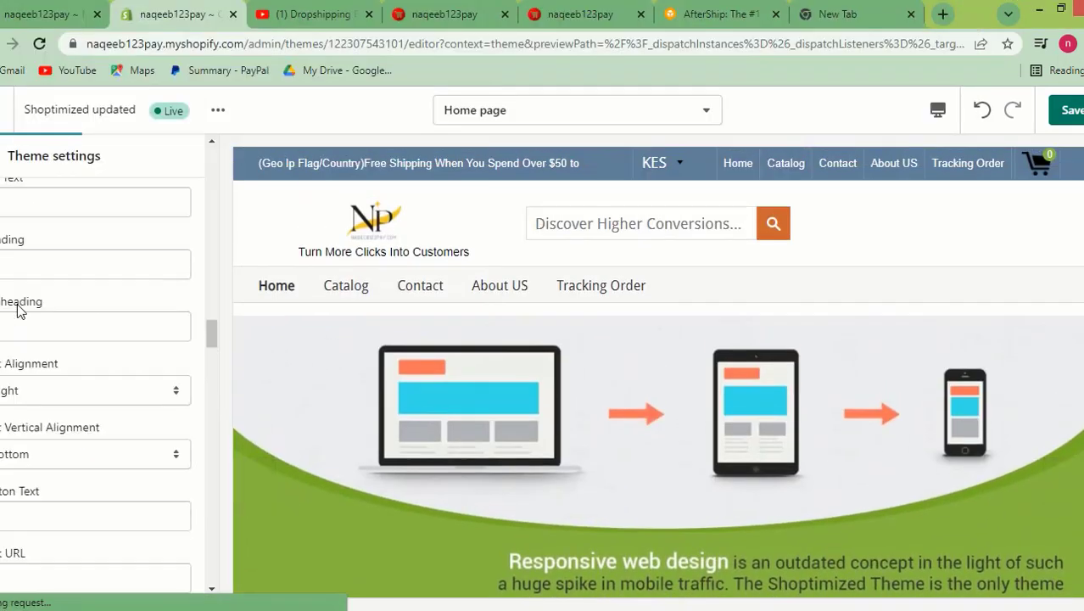
scroll(17, 310, "up", 5)
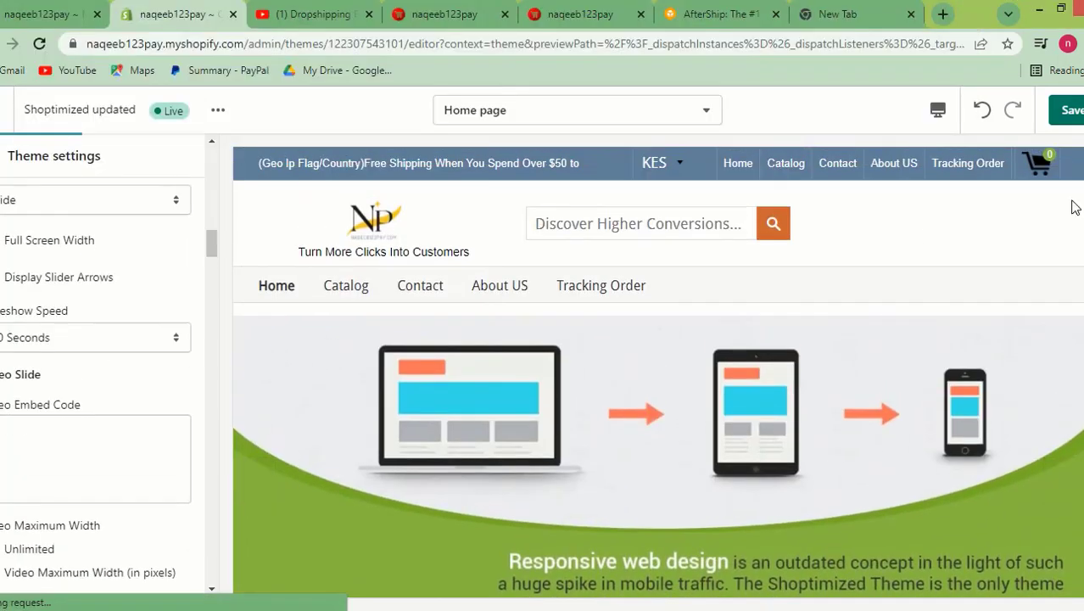
left_click(1071, 109)
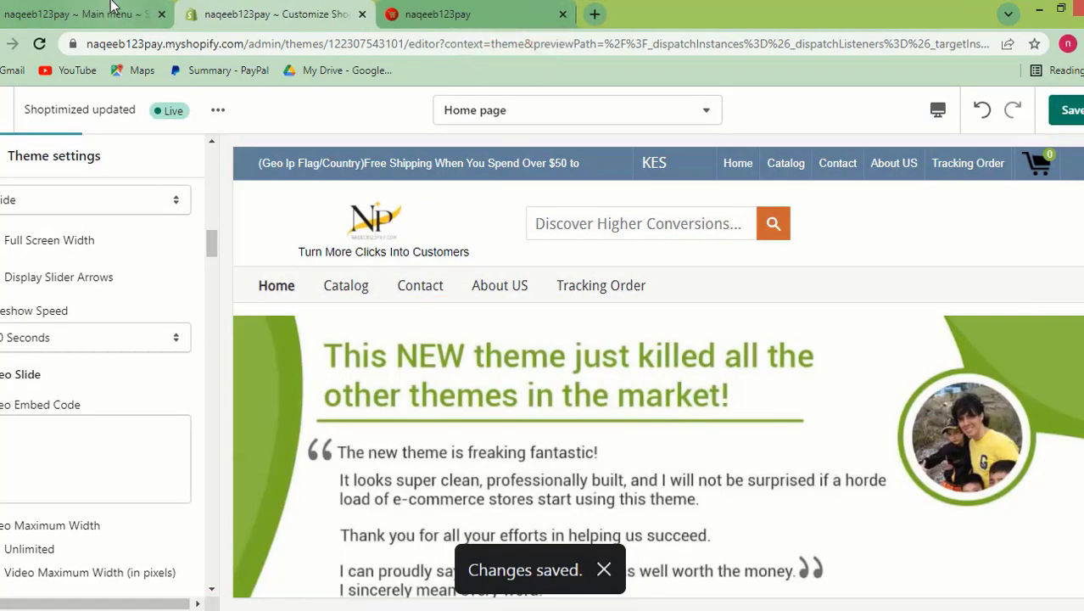
left_click(449, 8)
left_click(258, 13)
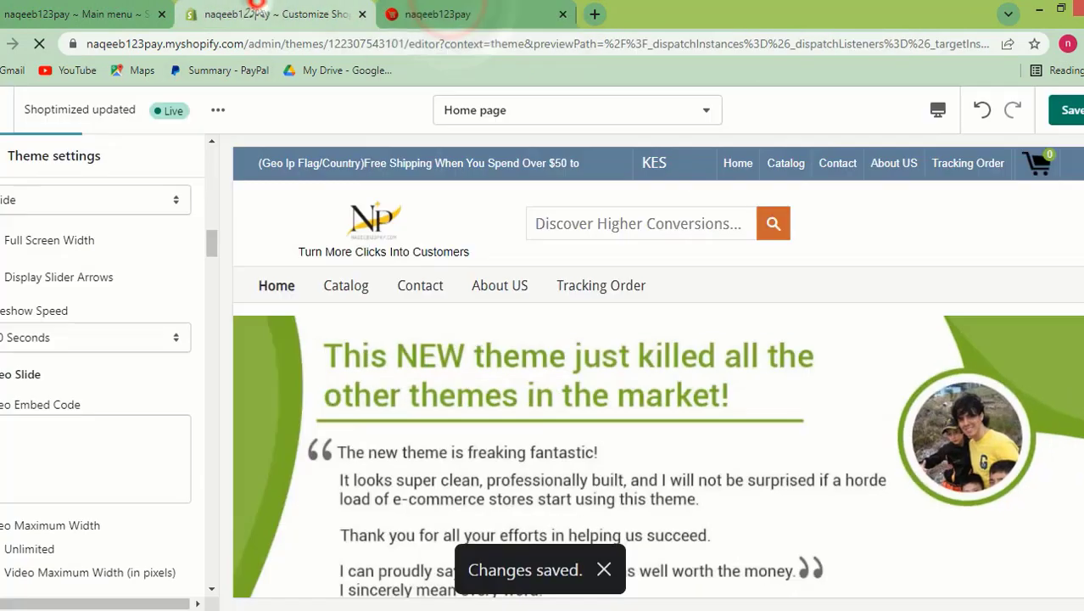
left_click(1070, 109)
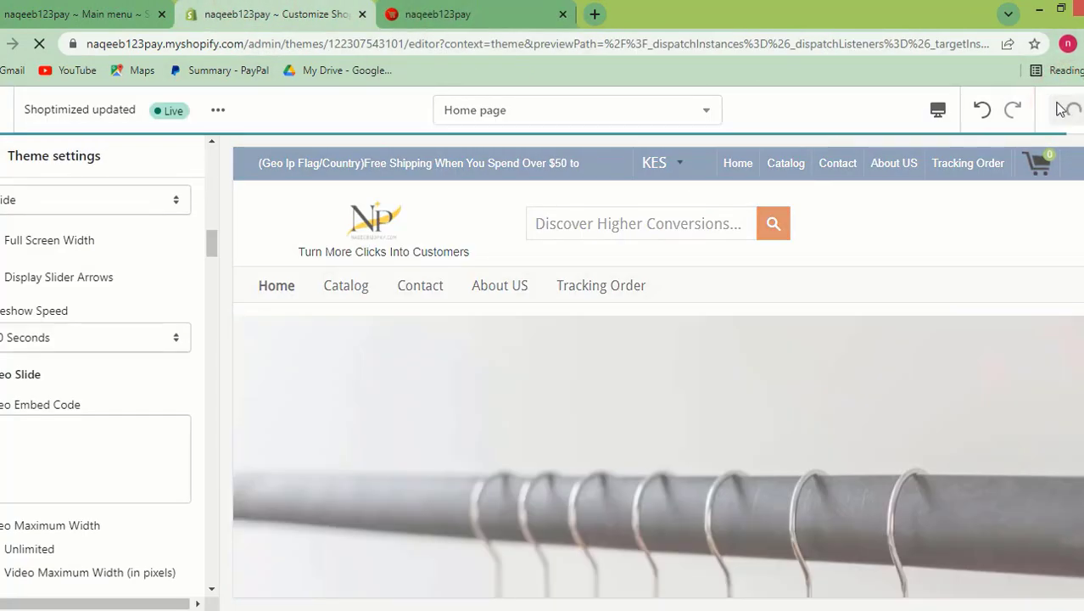
scroll(571, 330, "down", 4)
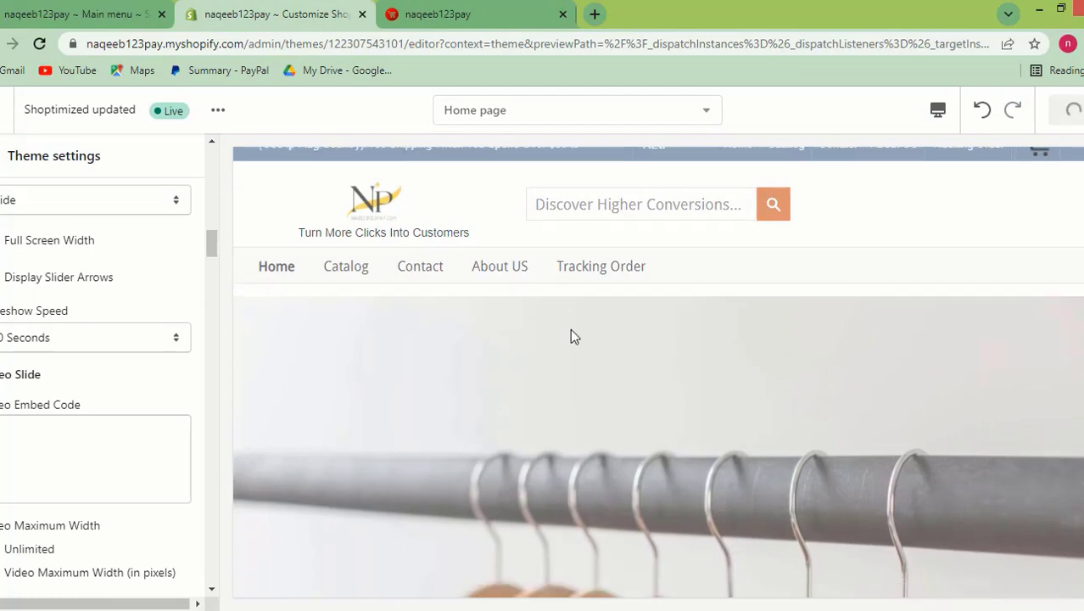
scroll(526, 364, "up", 3)
scroll(527, 369, "down", 2)
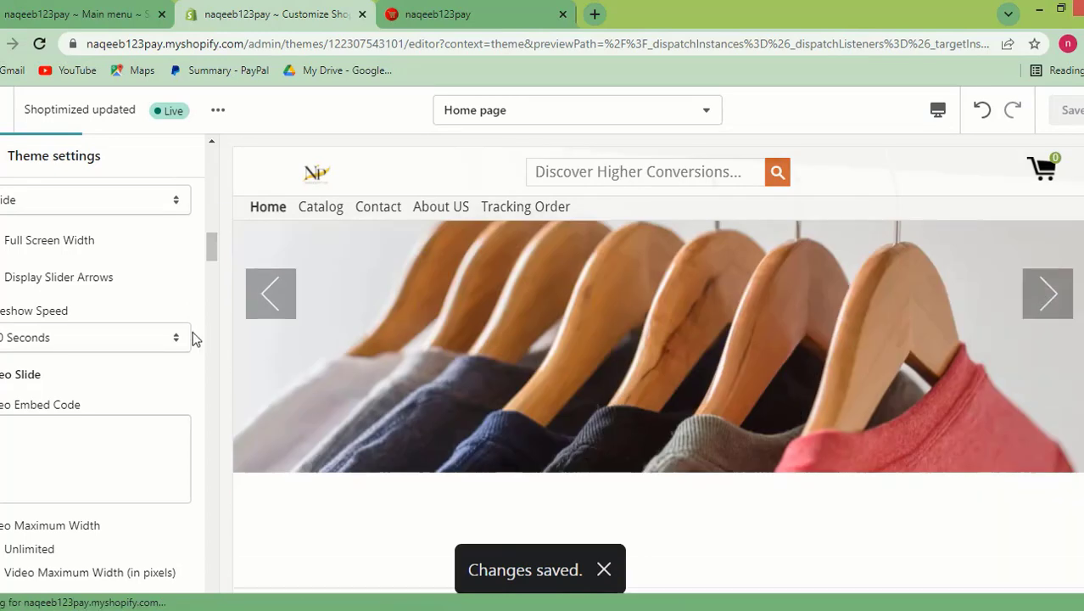
- Reload the home page in the live storefront tab and try to advance the slideshow from the clothes-hanger slide
left_click(490, 4)
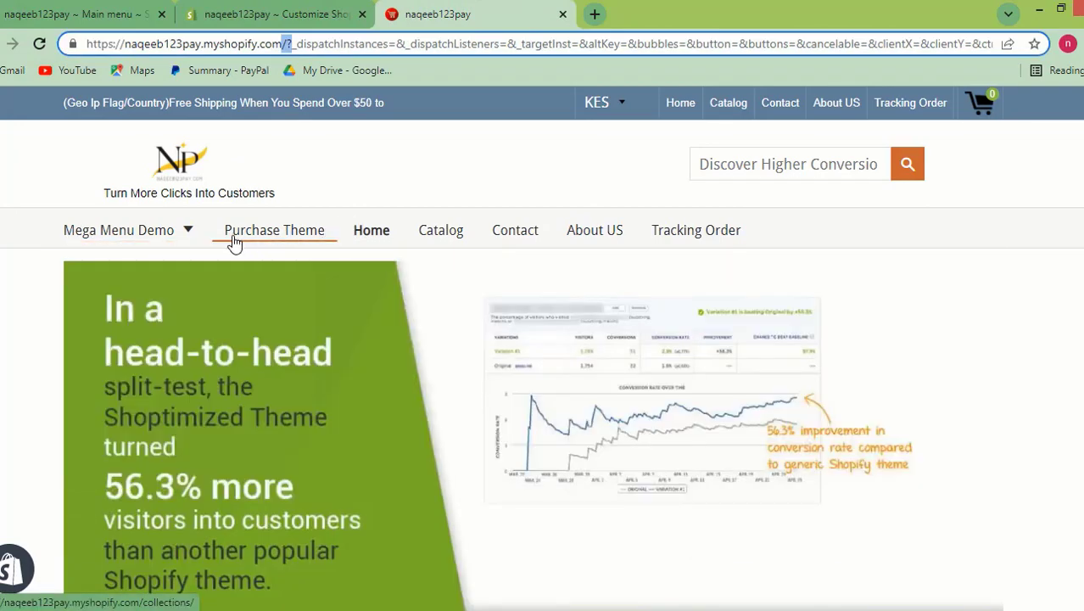
left_click(209, 45)
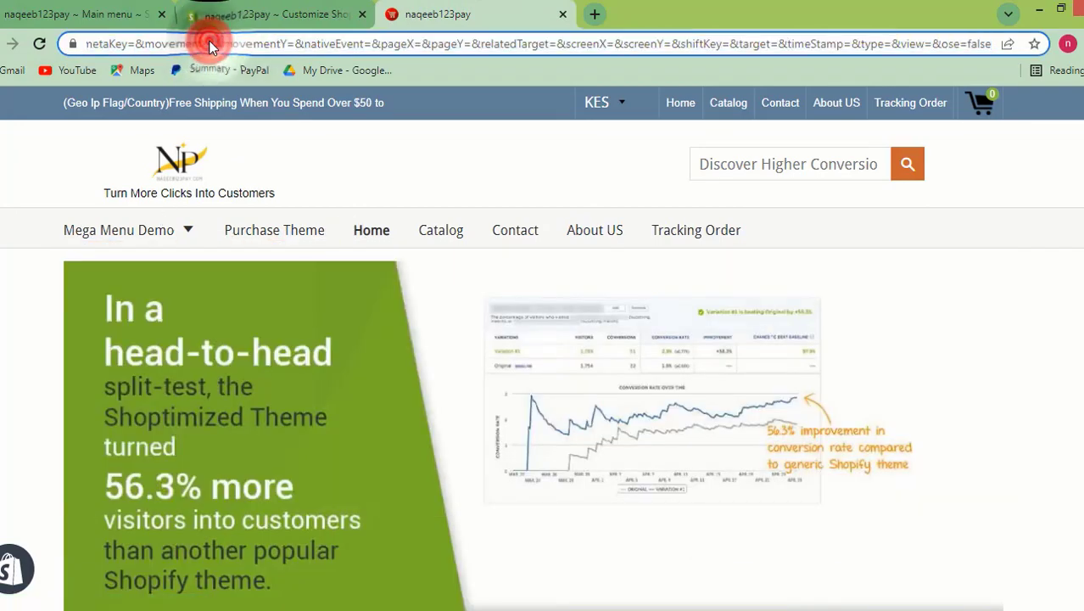
key("Return")
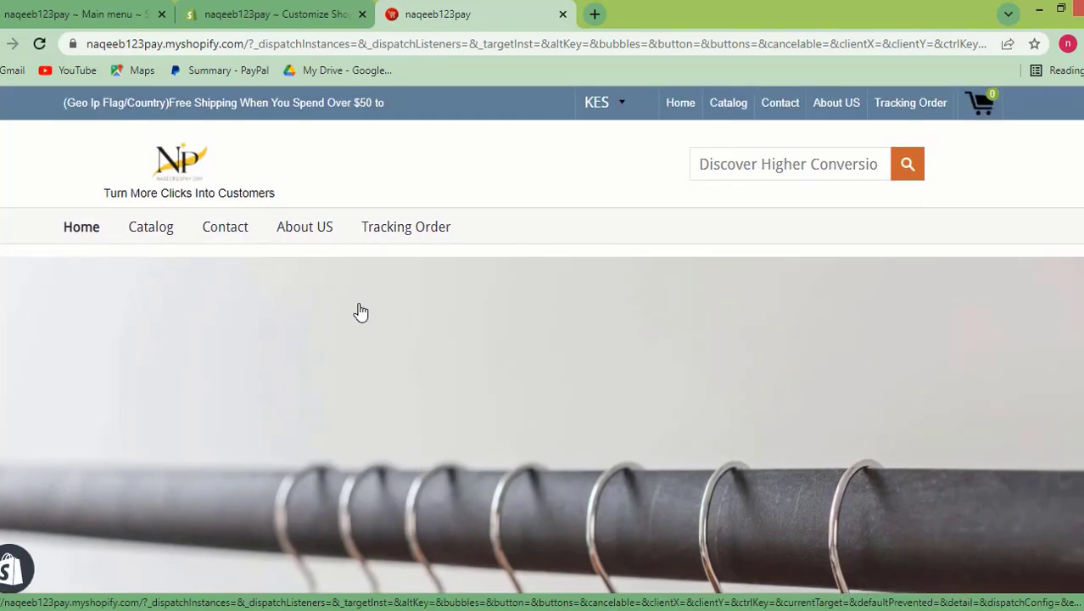
scroll(750, 290, "down", 2)
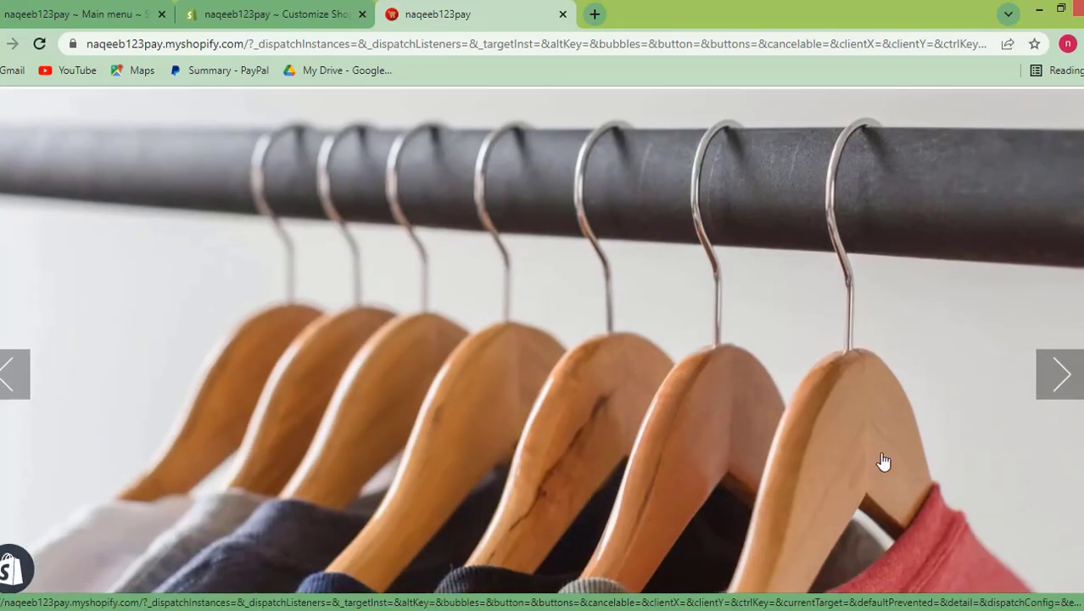
left_click(1063, 377)
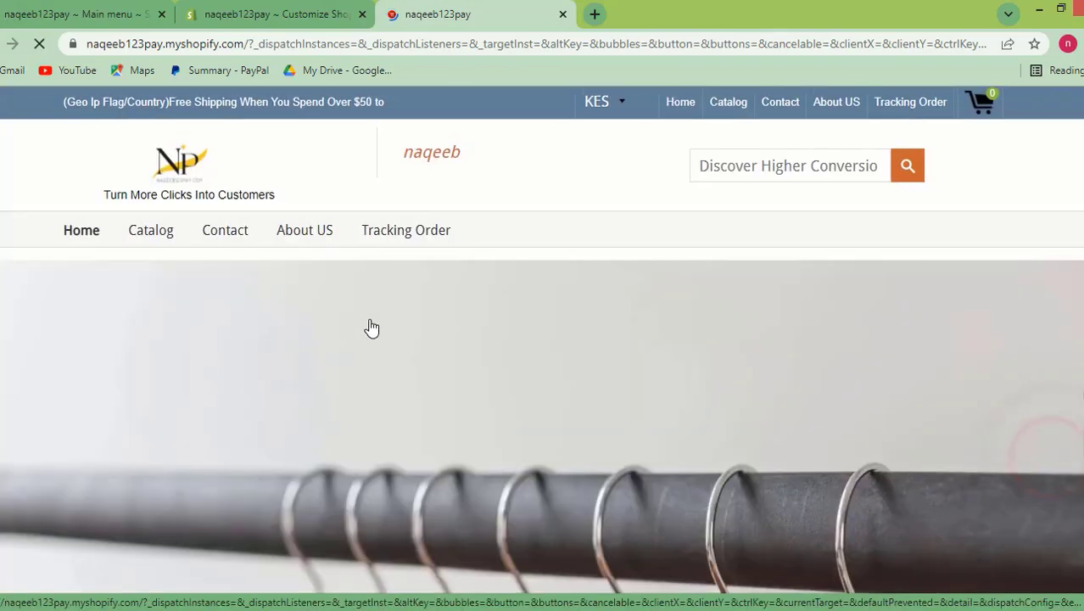
- Examine the full-width slide, the header menu and the promotional banners beneath the slideshow on the live storefront home page
scroll(551, 322, "down", 10)
scroll(553, 322, "up", 9)
scroll(552, 321, "down", 14)
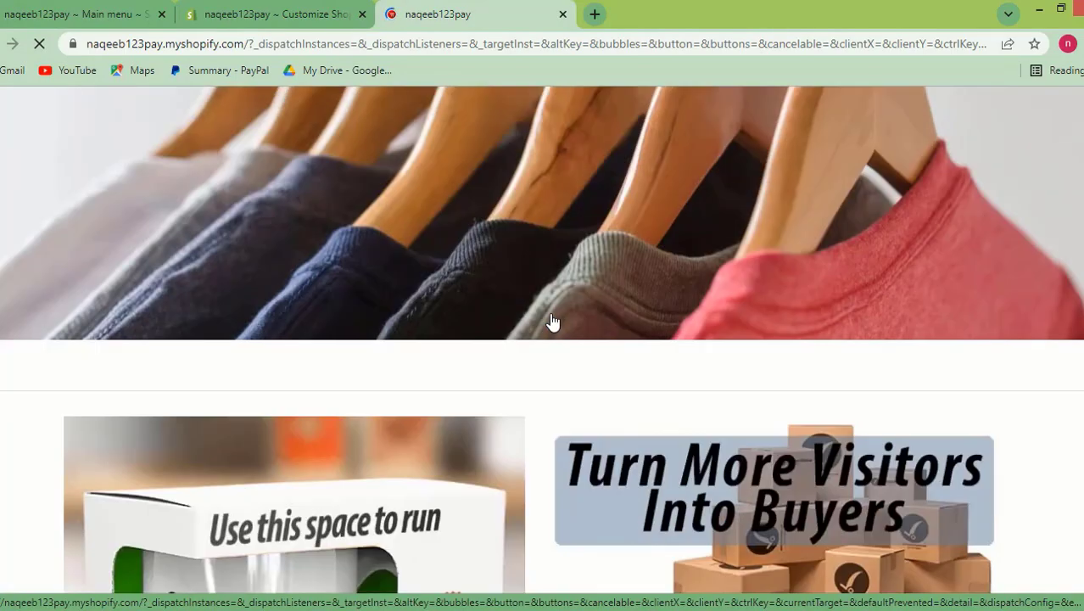
scroll(553, 322, "up", 9)
scroll(331, 280, "up", 3)
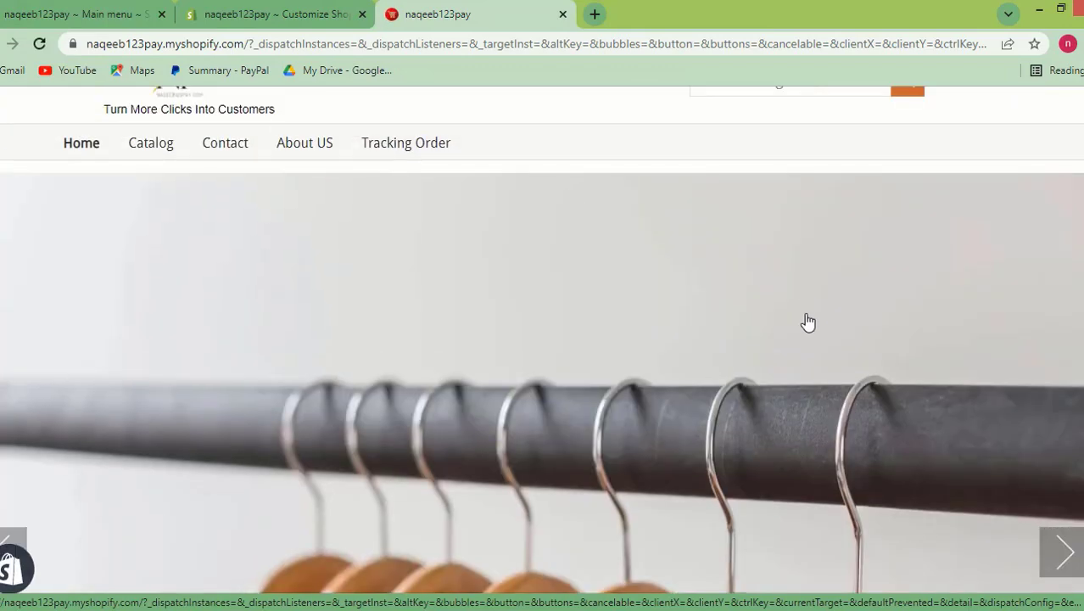
scroll(636, 359, "up", 1)
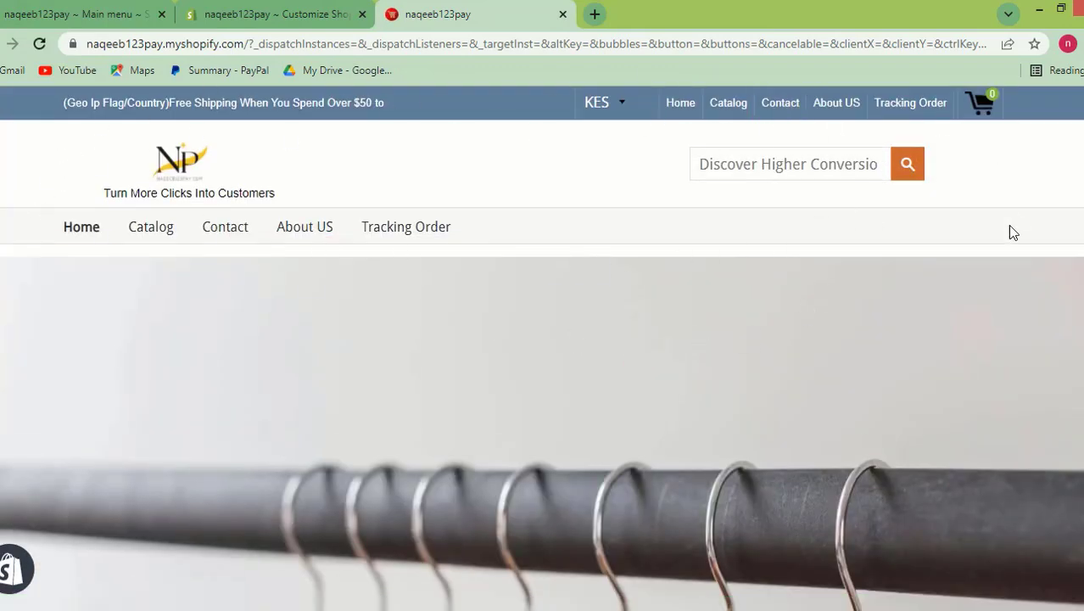
- Return to the theme editor and look over the slideshow's General and Video Slide settings alongside the updated preview
key("ctrl+shift+Tab")
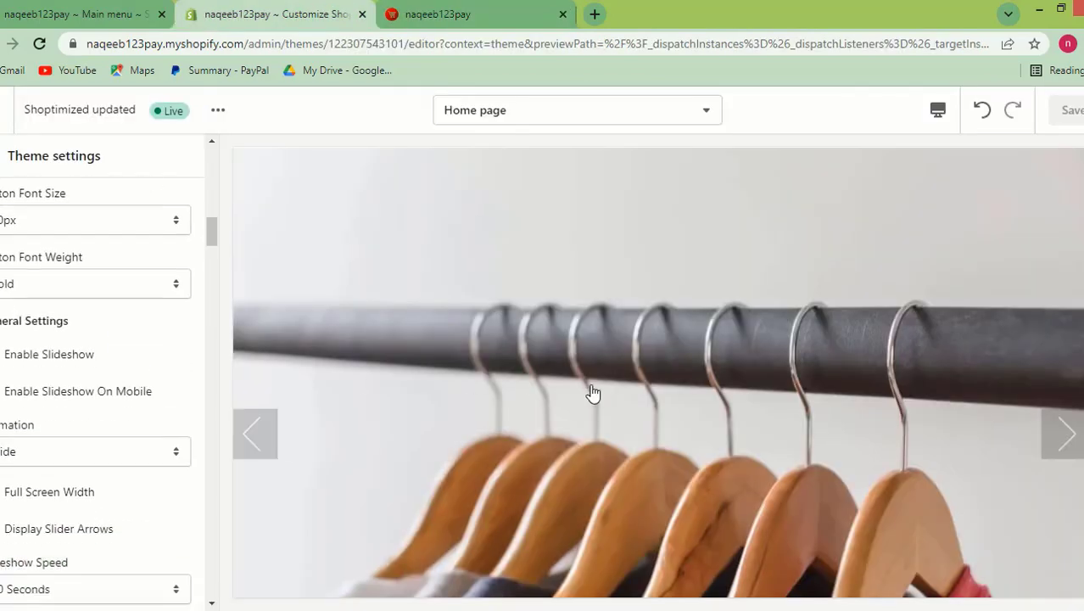
scroll(106, 382, "down", 3)
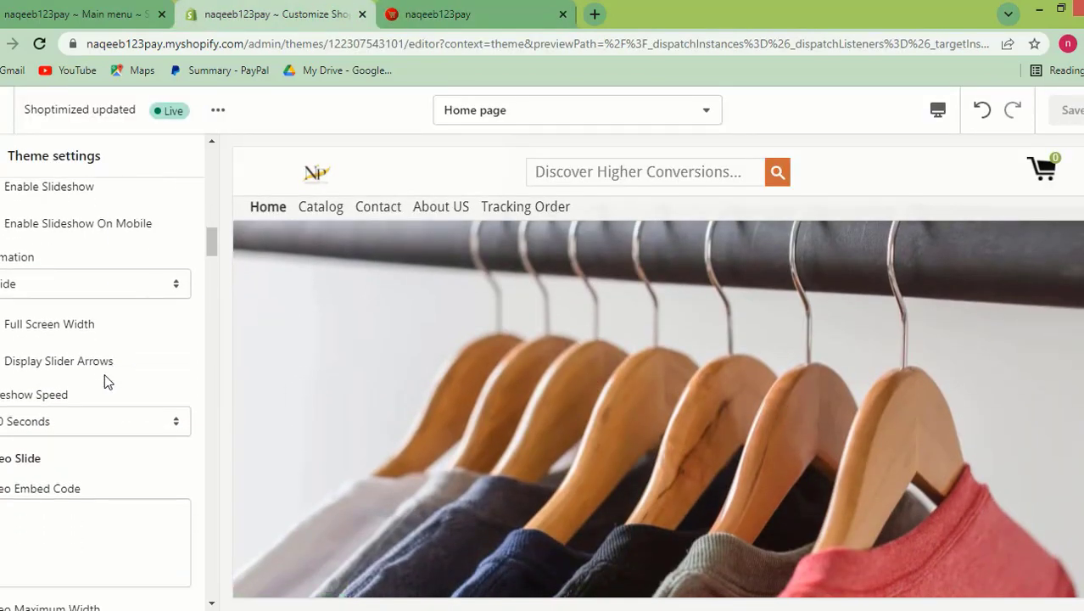
scroll(772, 436, "down", 2)
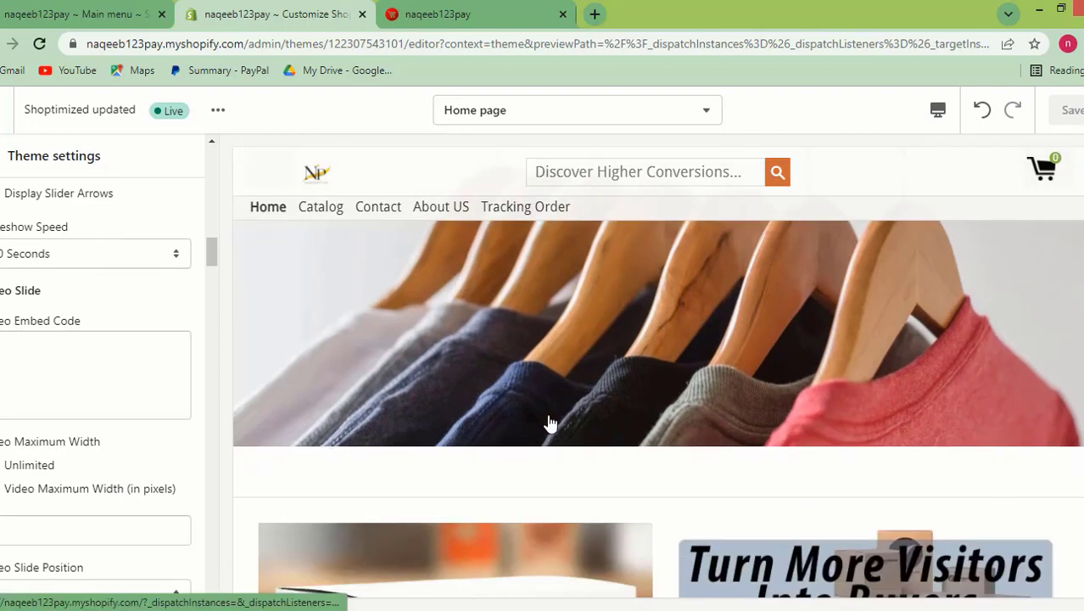
scroll(560, 421, "up", 3)
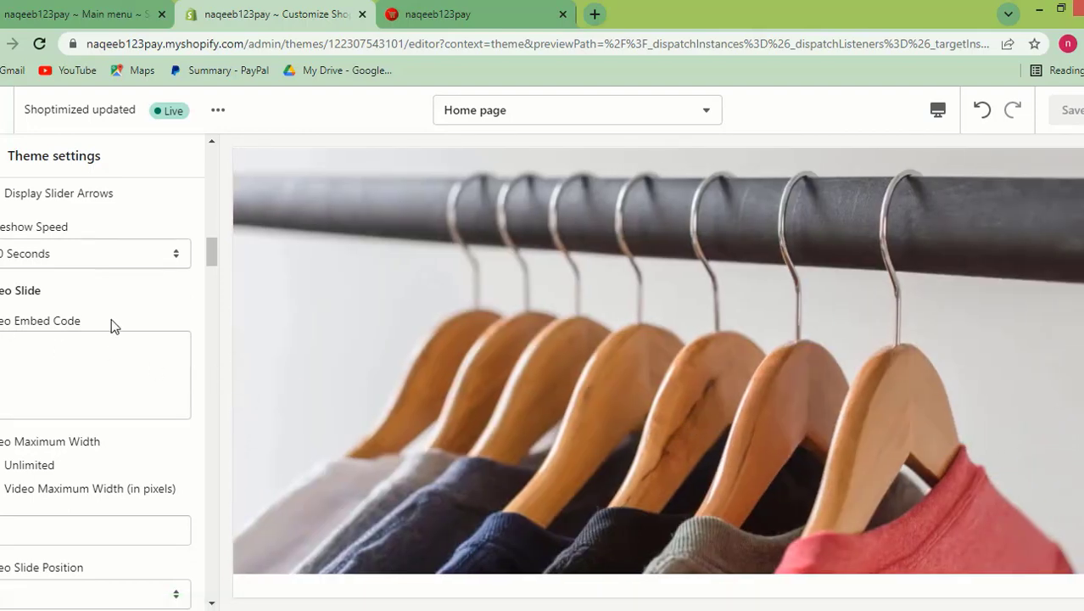
- Look over the Video Slide settings, the Video Slide Position choices and the Slide 1 image and text fields
scroll(111, 318, "down", 2)
scroll(46, 356, "down", 4)
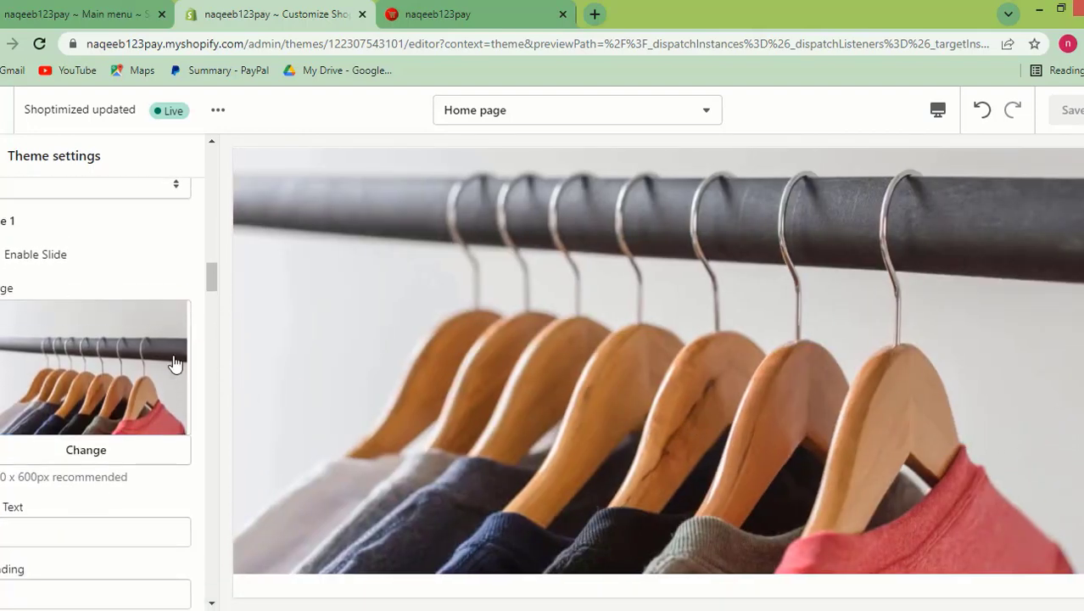
scroll(73, 343, "up", 4)
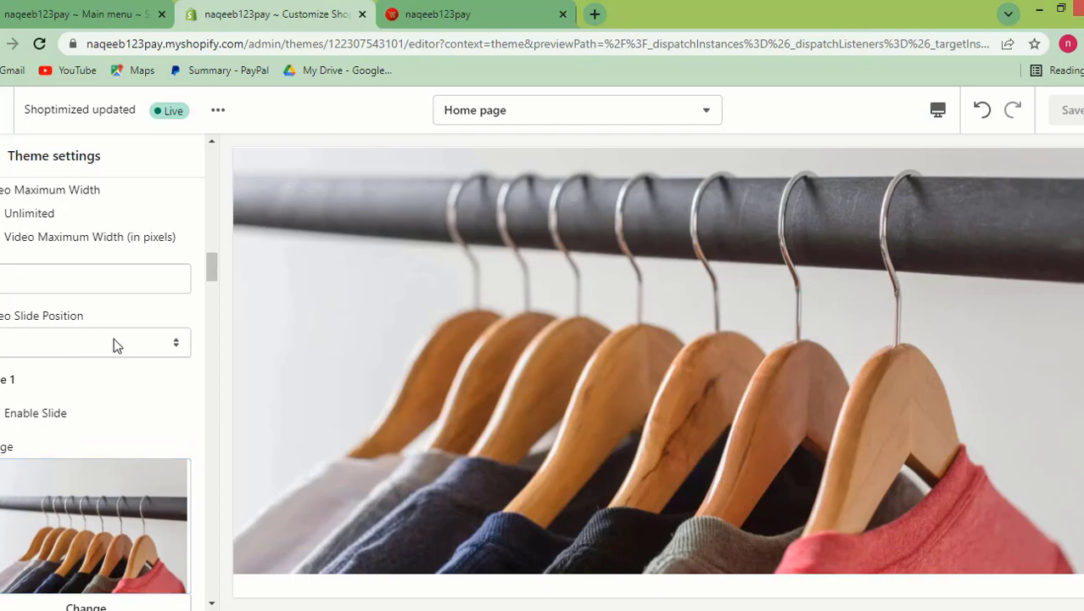
scroll(114, 343, "down", 1)
left_click(72, 258)
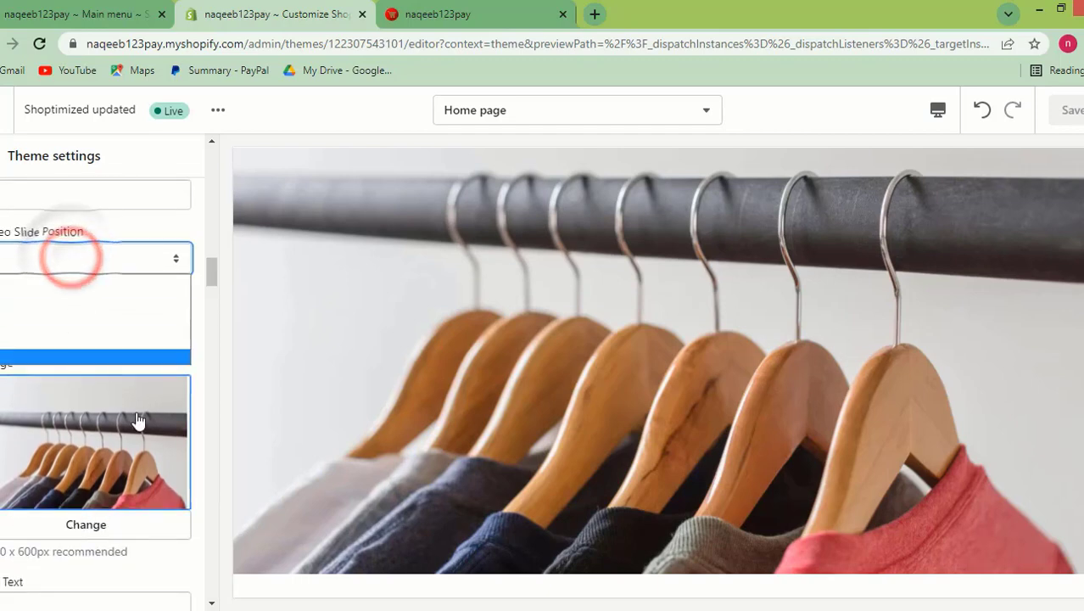
left_click(193, 442)
scroll(112, 346, "down", 3)
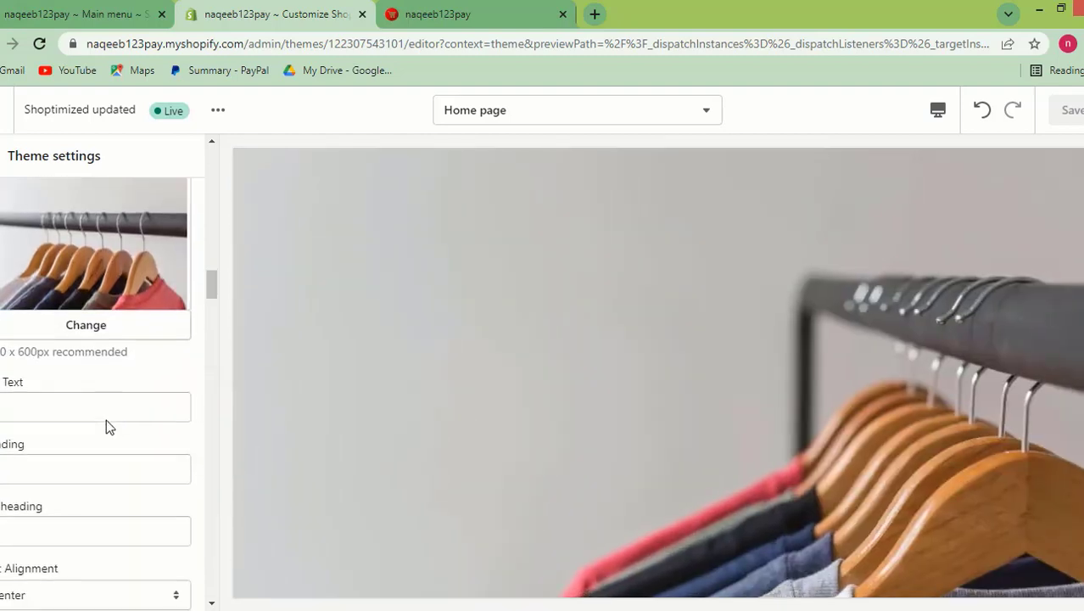
- Fill in Slide 1's alt text with the store owner's first name and its heading with the owner's handle
scroll(107, 420, "down", 1)
left_click(32, 349)
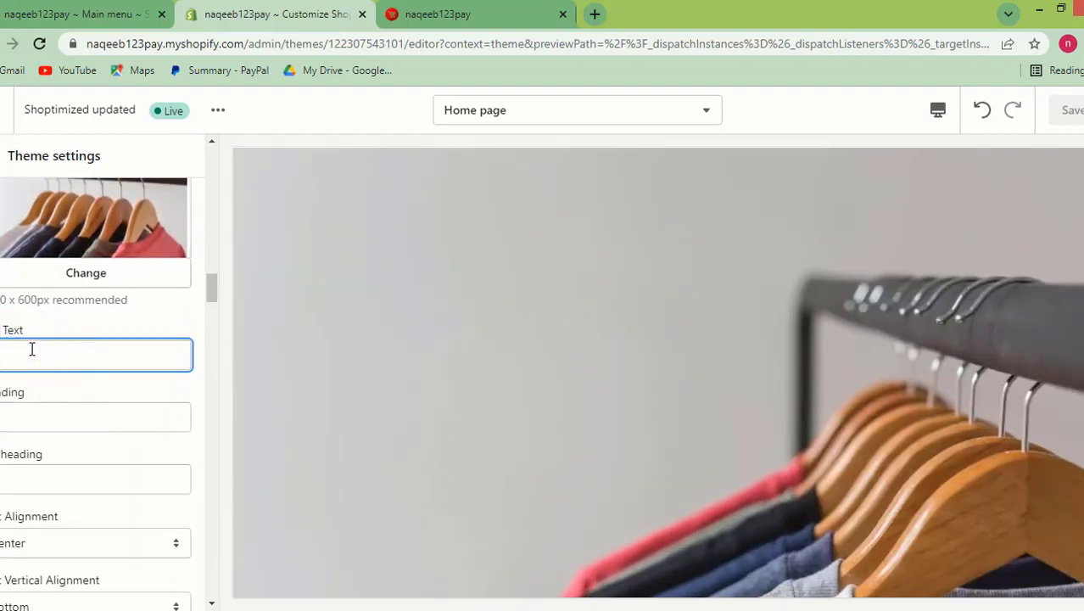
type("na")
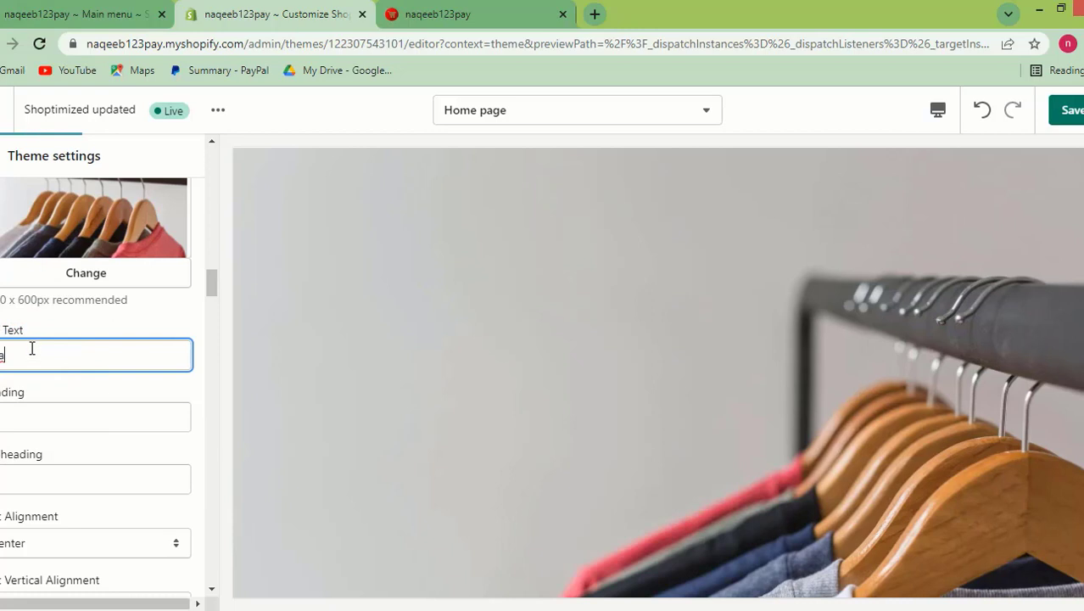
type("qee")
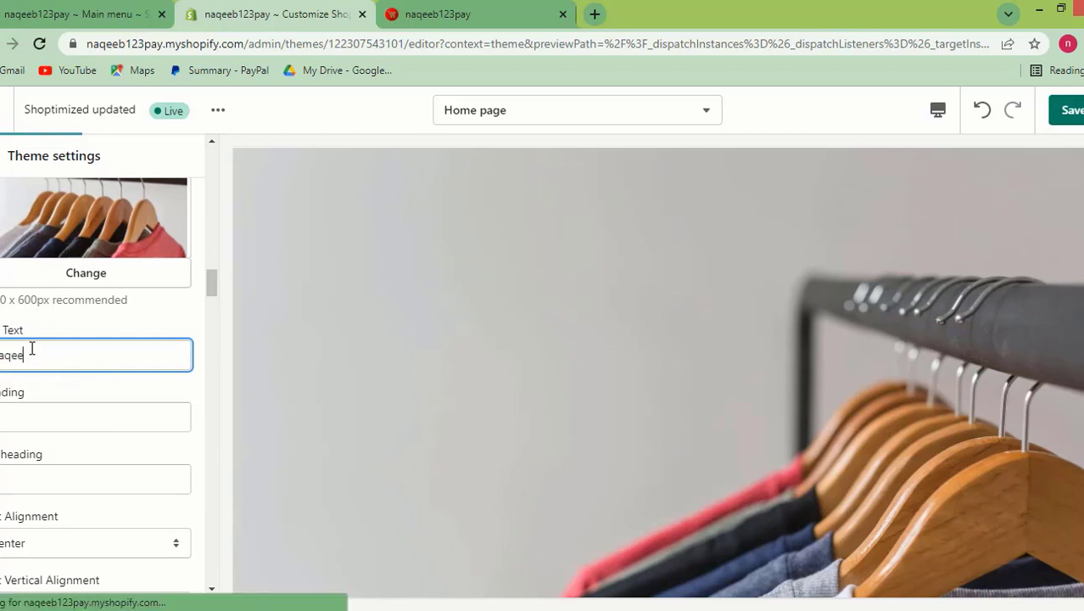
type("b")
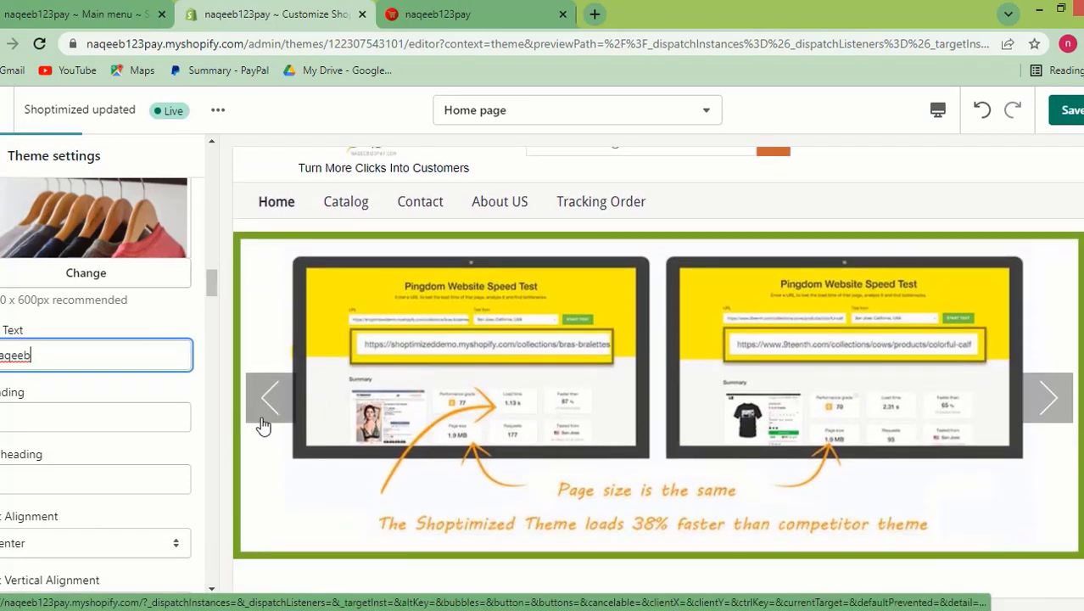
left_click(66, 417)
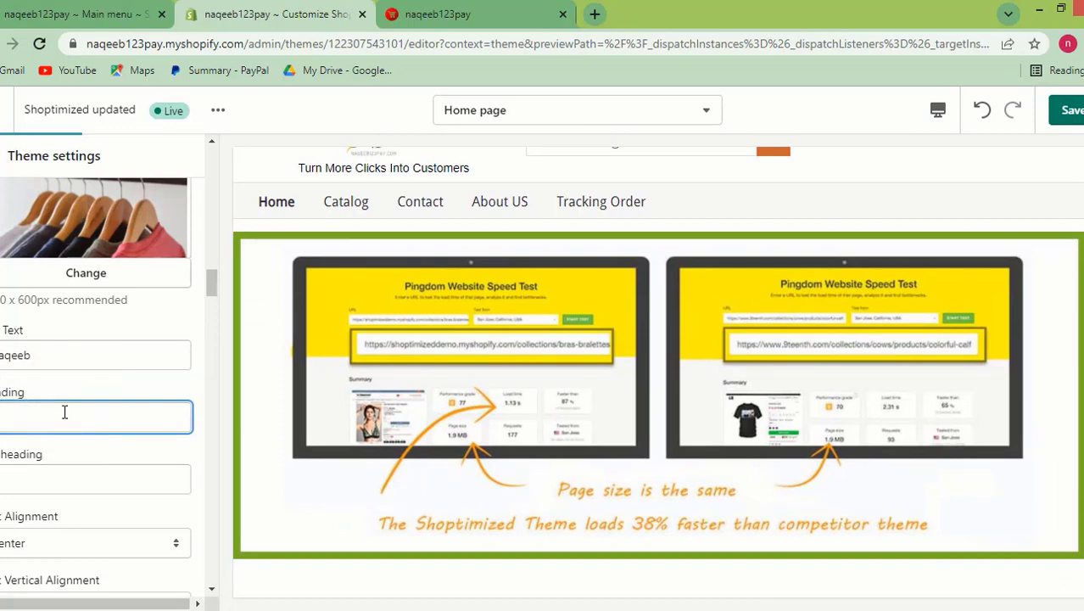
type("naqeeb")
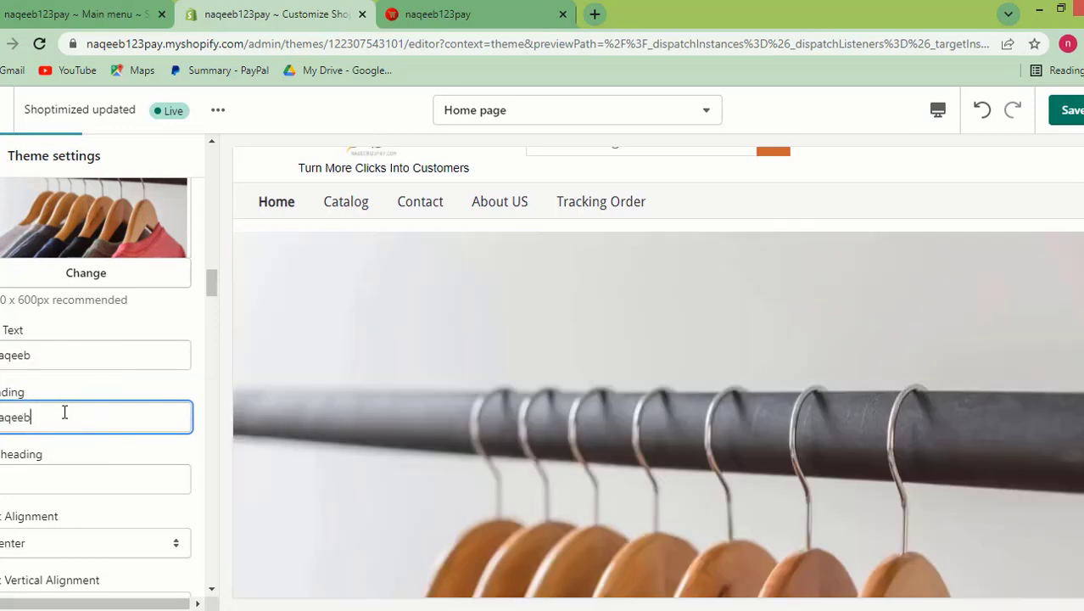
type("123")
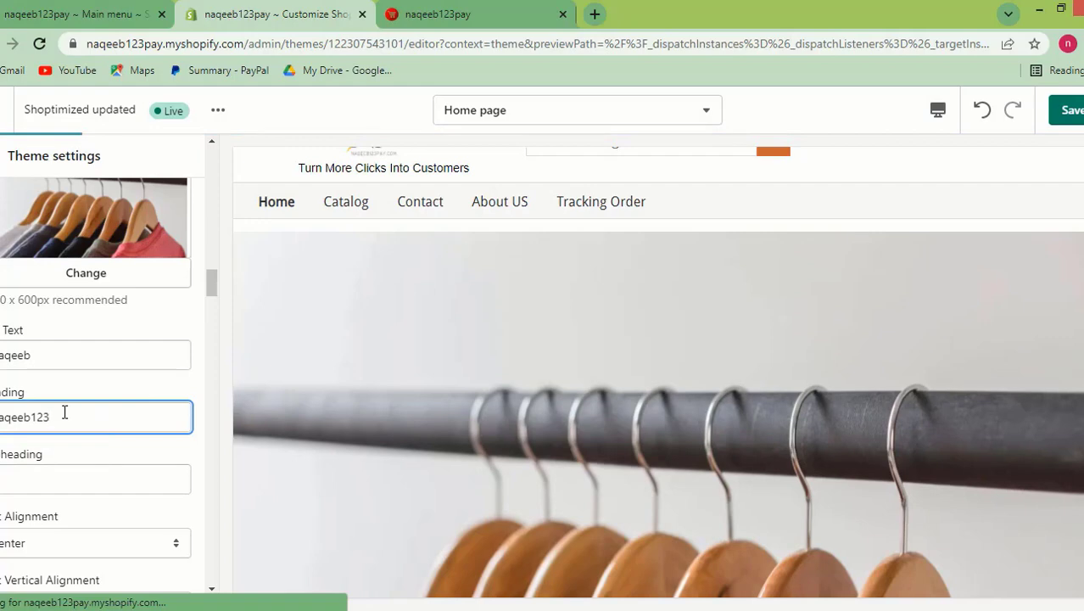
- Check the new heading on the slide in the preview and enter 50% as Slide 1's subheading
scroll(64, 412, "down", 1)
left_click(24, 390)
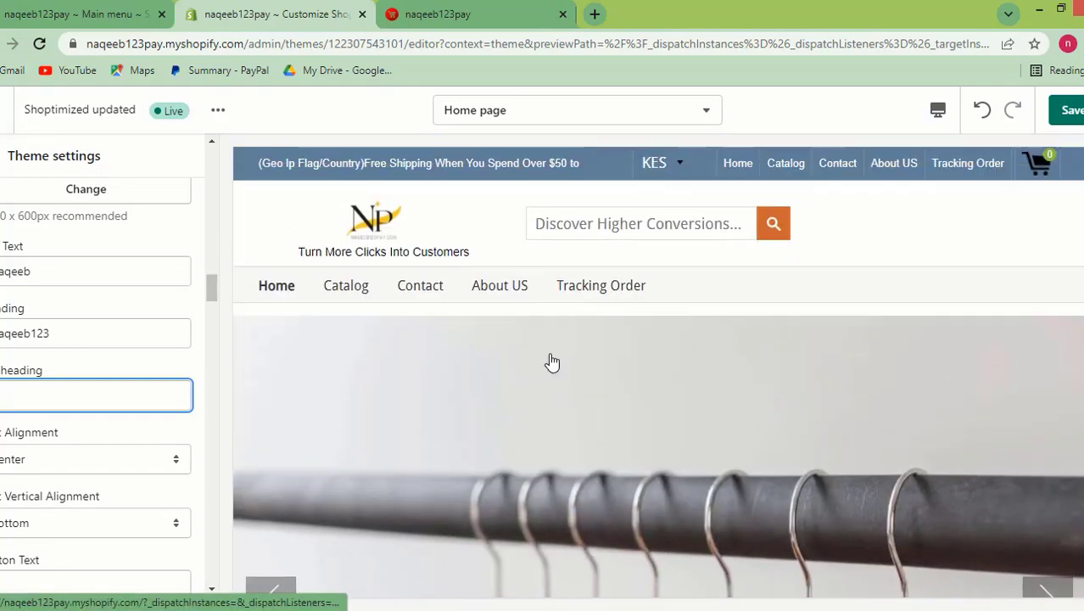
scroll(819, 336, "down", 6)
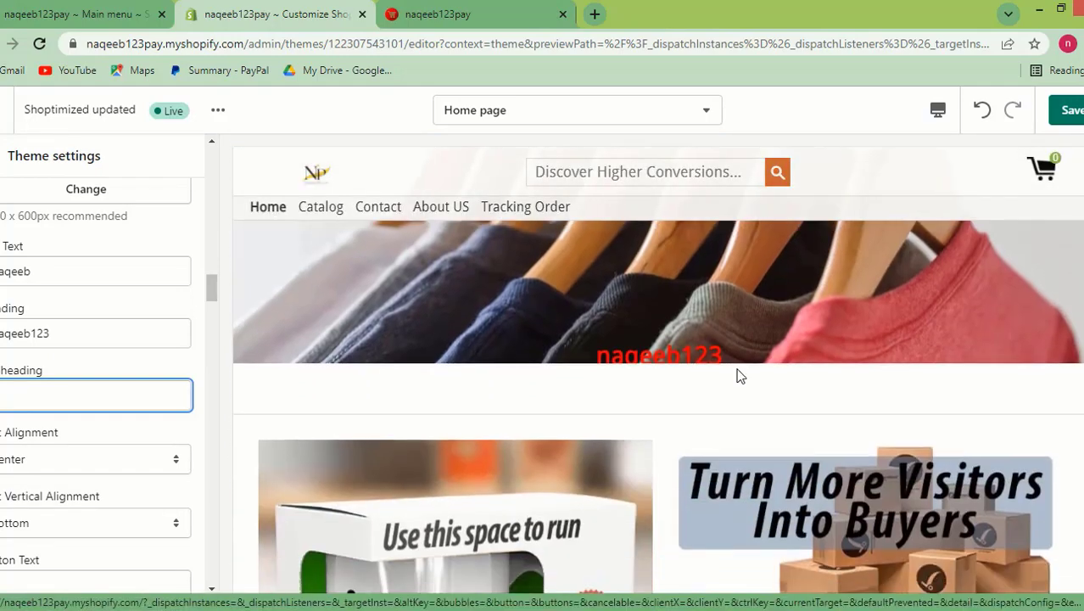
scroll(739, 376, "up", 5)
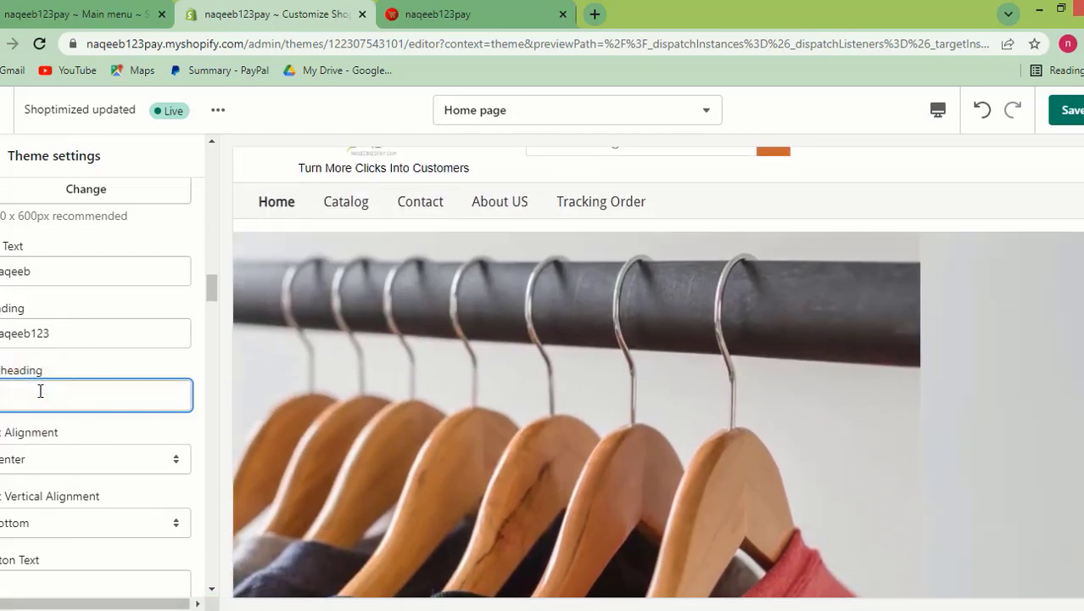
type("50")
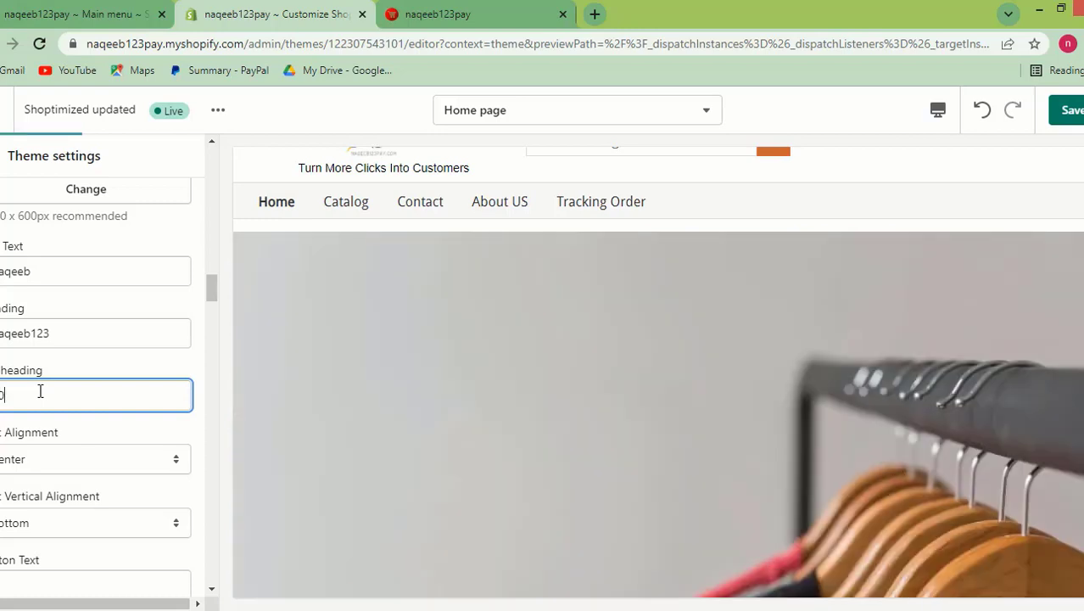
type("%")
- Review Slide 1's text vertical alignment choices and the image, text and alignment settings of Slide 2
scroll(76, 356, "down", 1)
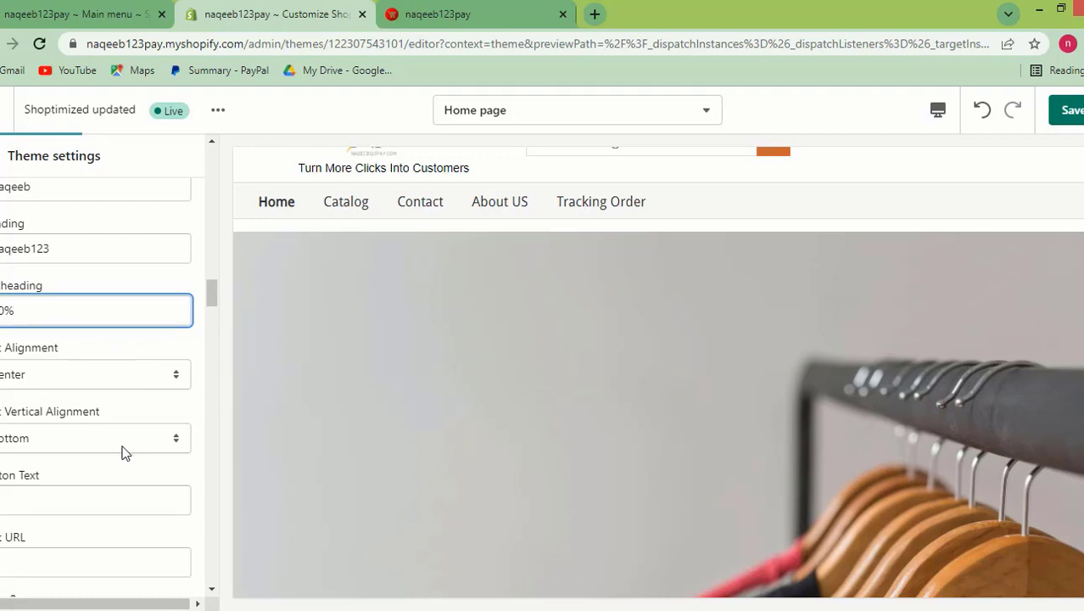
scroll(106, 391, "down", 1)
left_click(93, 355)
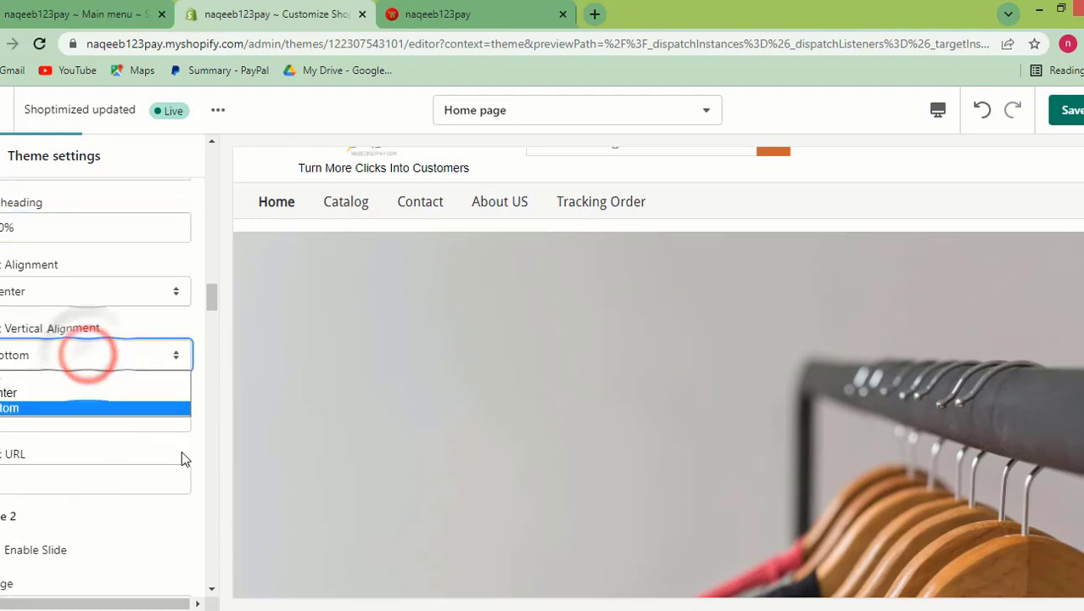
left_click(209, 437)
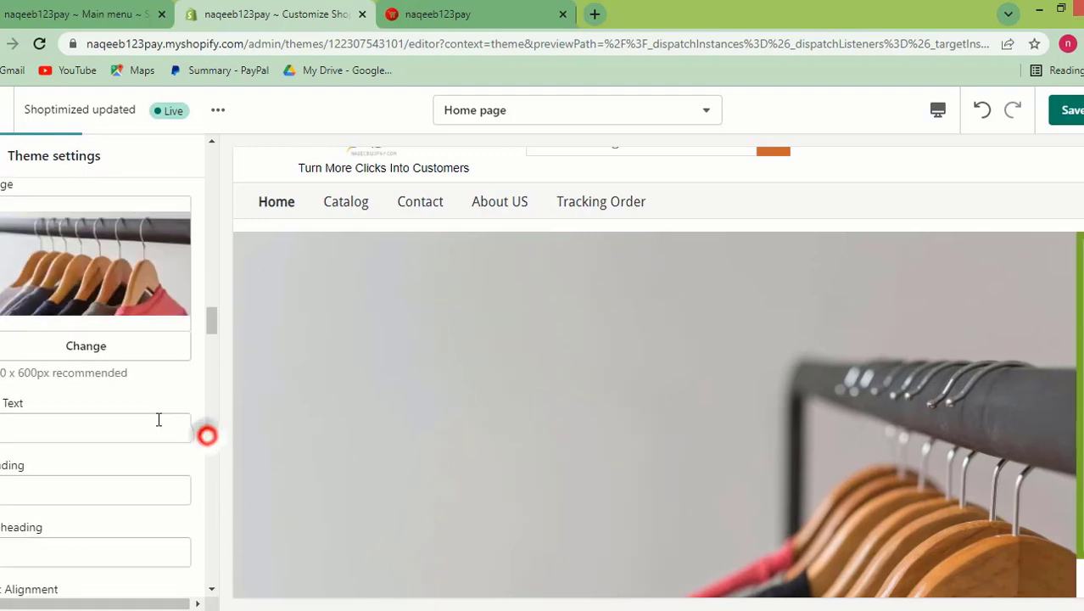
scroll(117, 409, "down", 1)
scroll(706, 439, "down", 1)
scroll(706, 442, "up", 2)
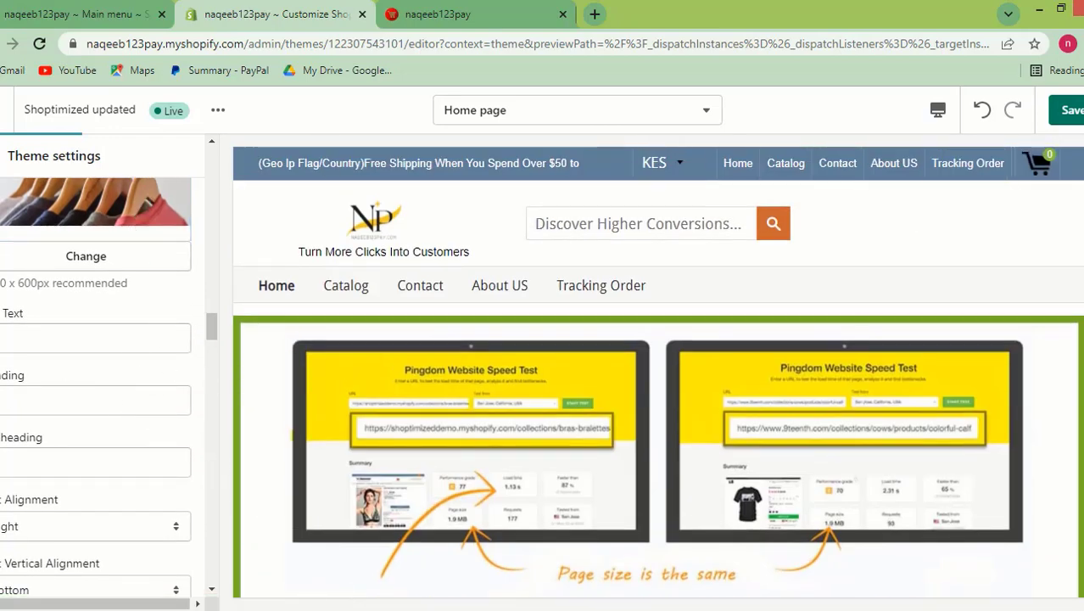
- Save the Slide 1 text changes and reload the home page in the live storefront tab
left_click(1066, 109)
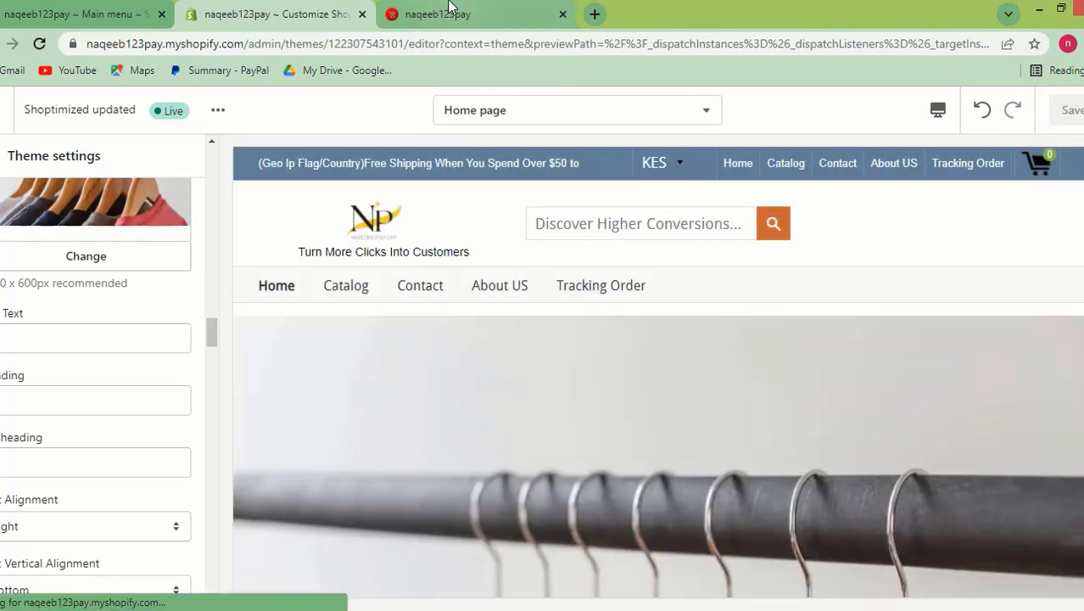
left_click(450, 13)
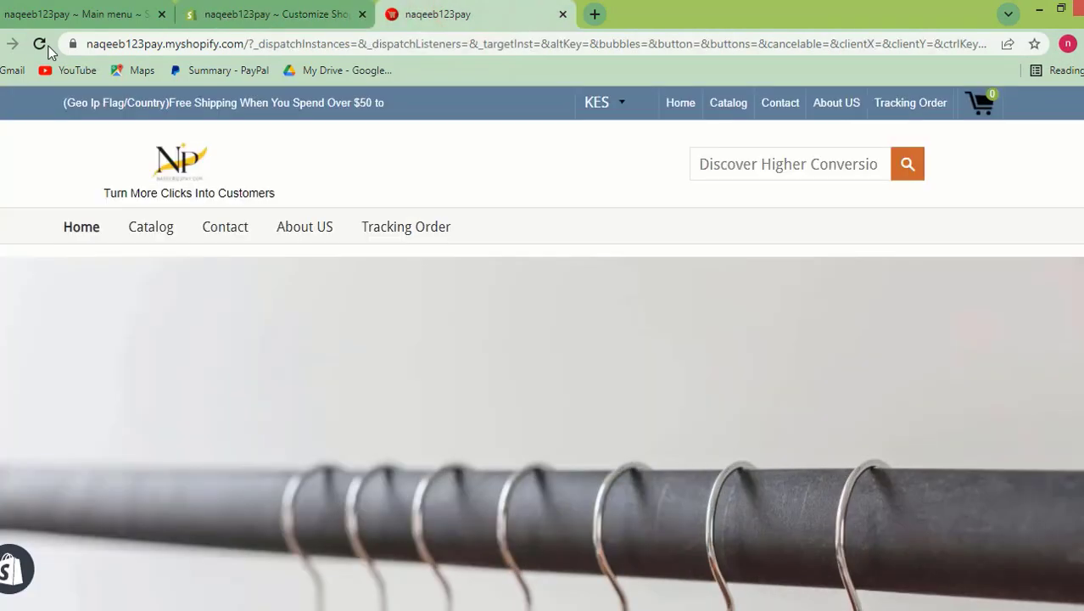
left_click(39, 43)
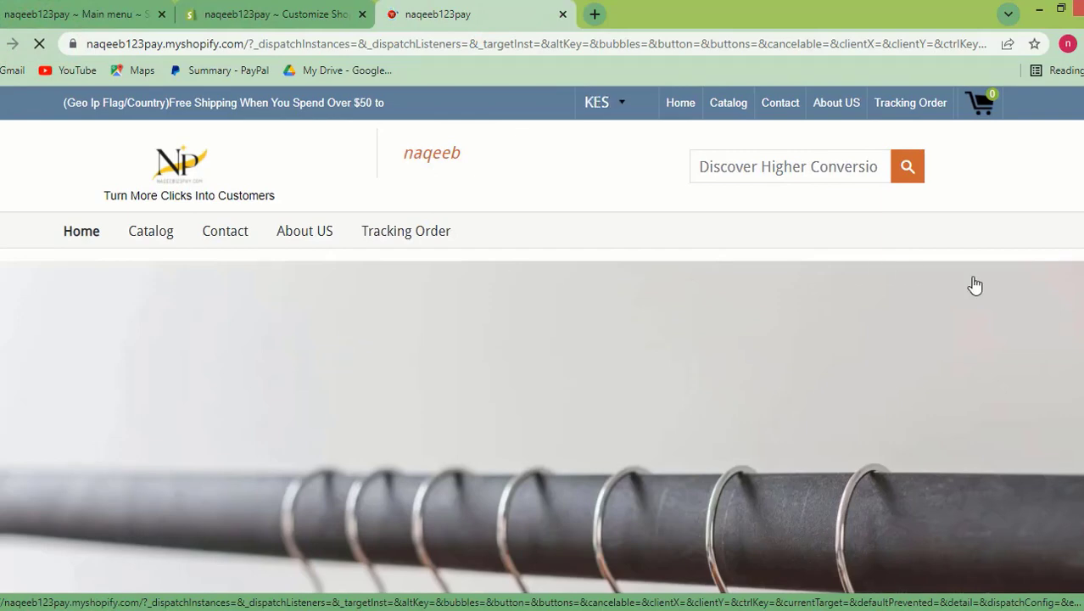
- Examine the heading and subheading placement on the clothes-hanger slide of the live storefront home page
scroll(484, 352, "down", 5)
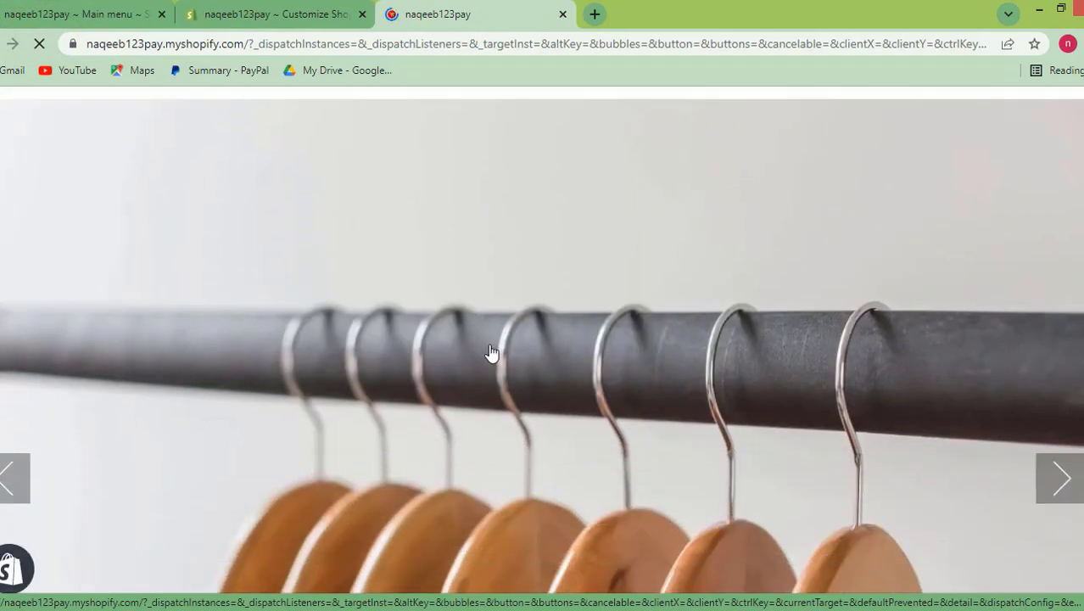
scroll(555, 328, "down", 1)
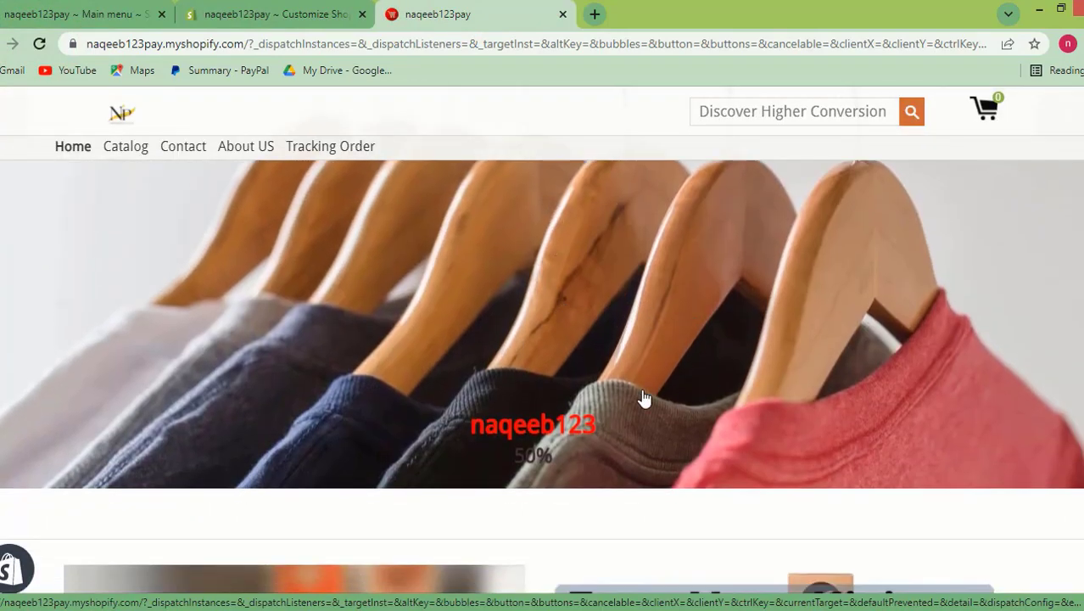
scroll(647, 398, "up", 1)
scroll(666, 391, "down", 1)
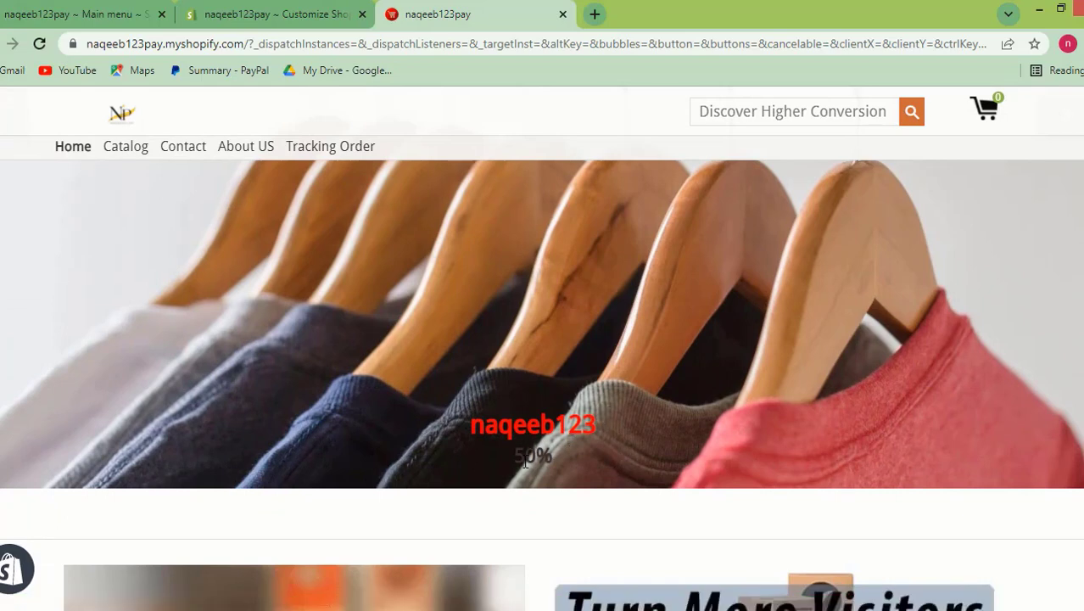
scroll(588, 458, "up", 1)
scroll(588, 458, "down", 1)
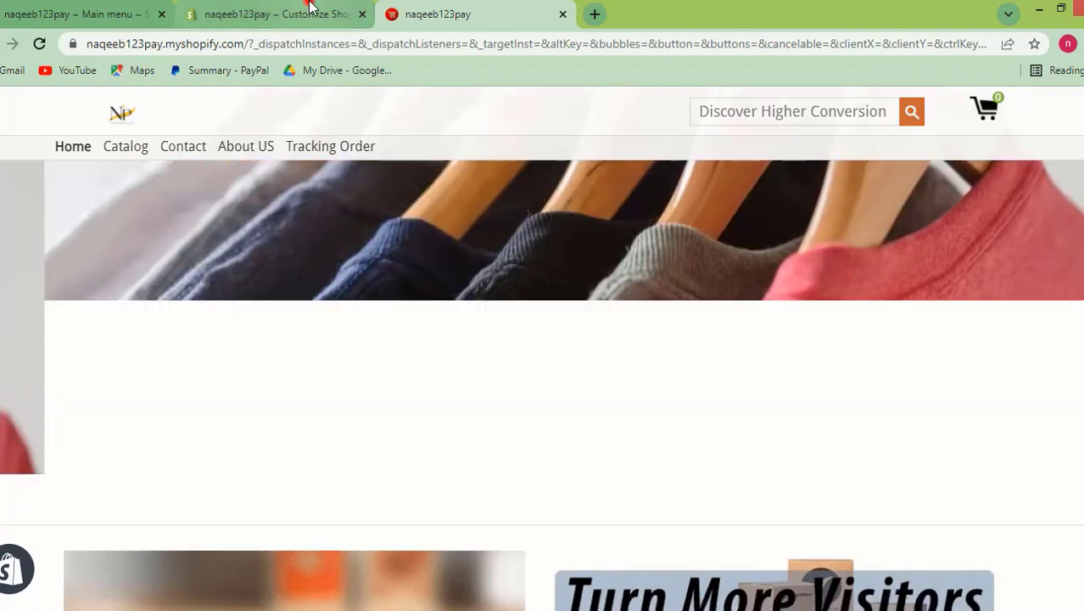
- Return to the theme editor, set Slide 1's text alignment to Left and save the change
left_click(308, 12)
scroll(81, 396, "up", 7)
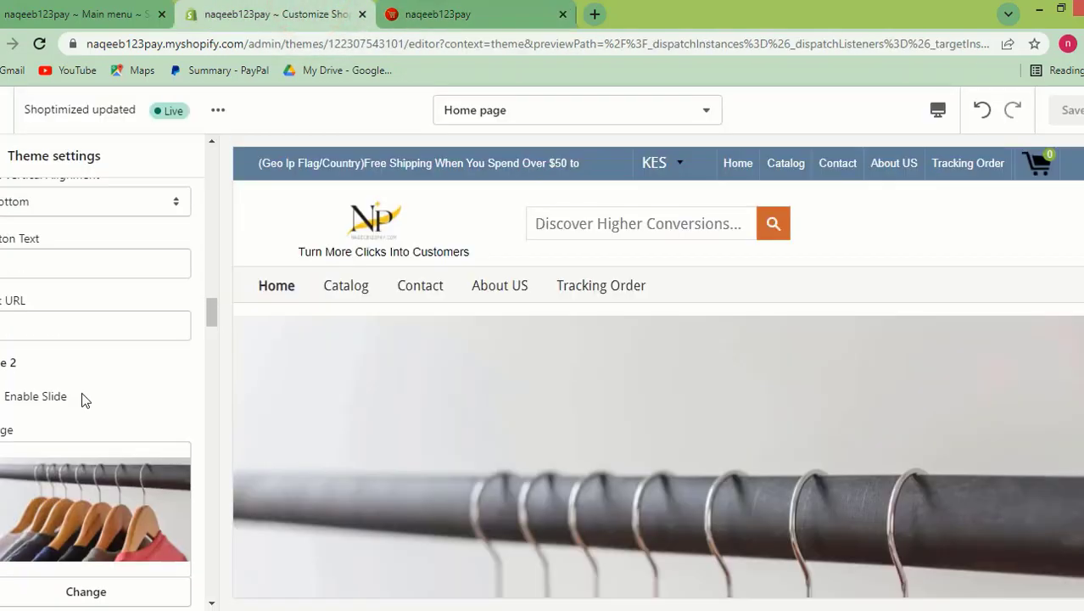
scroll(149, 465, "down", 2)
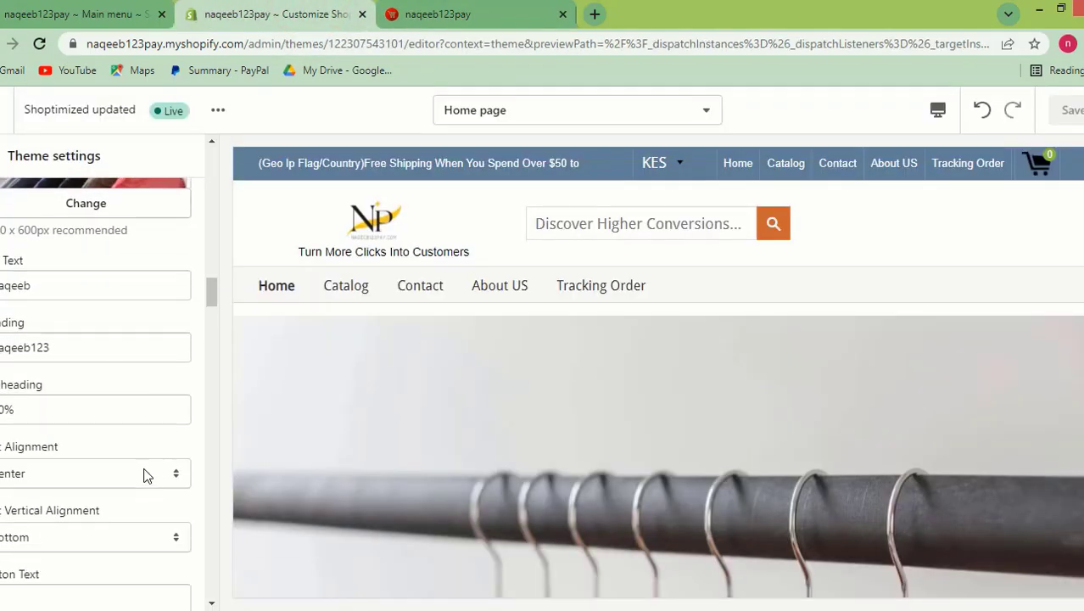
scroll(81, 420, "down", 1)
left_click(70, 396)
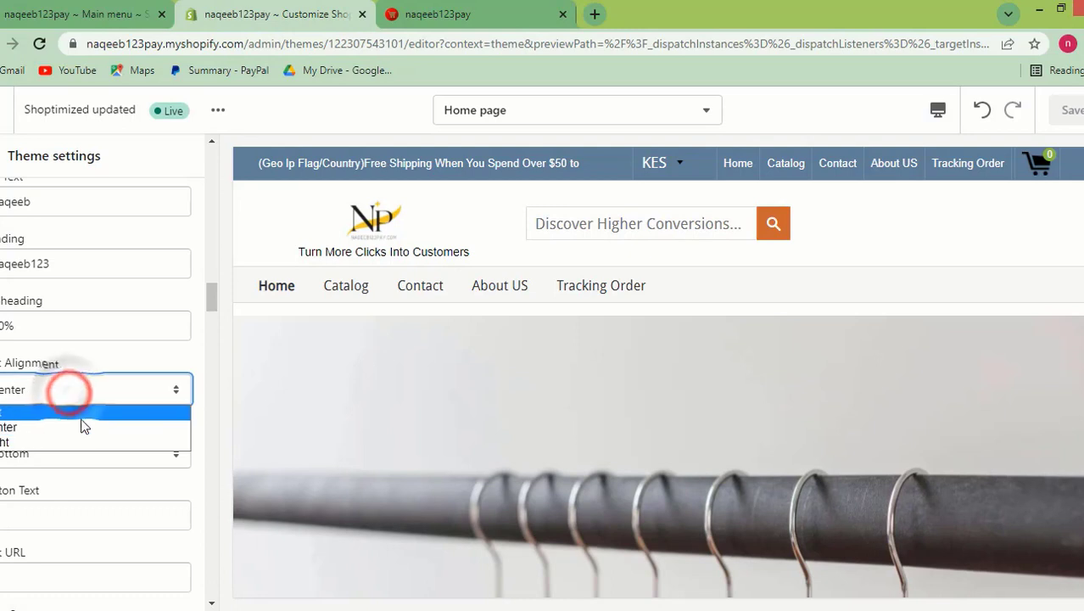
left_click(73, 416)
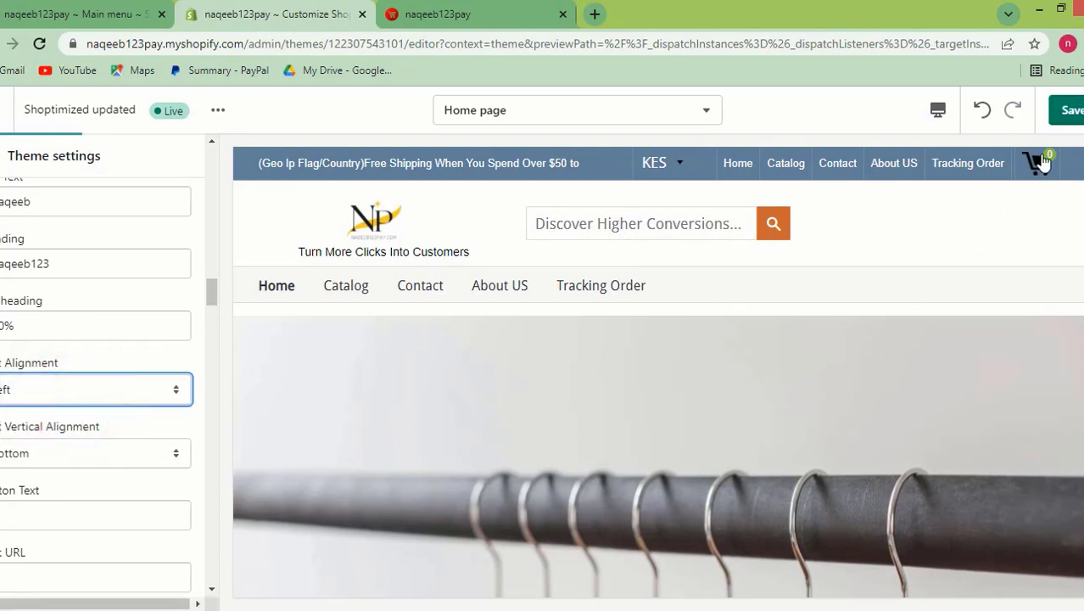
left_click(1071, 110)
scroll(68, 416, "down", 1)
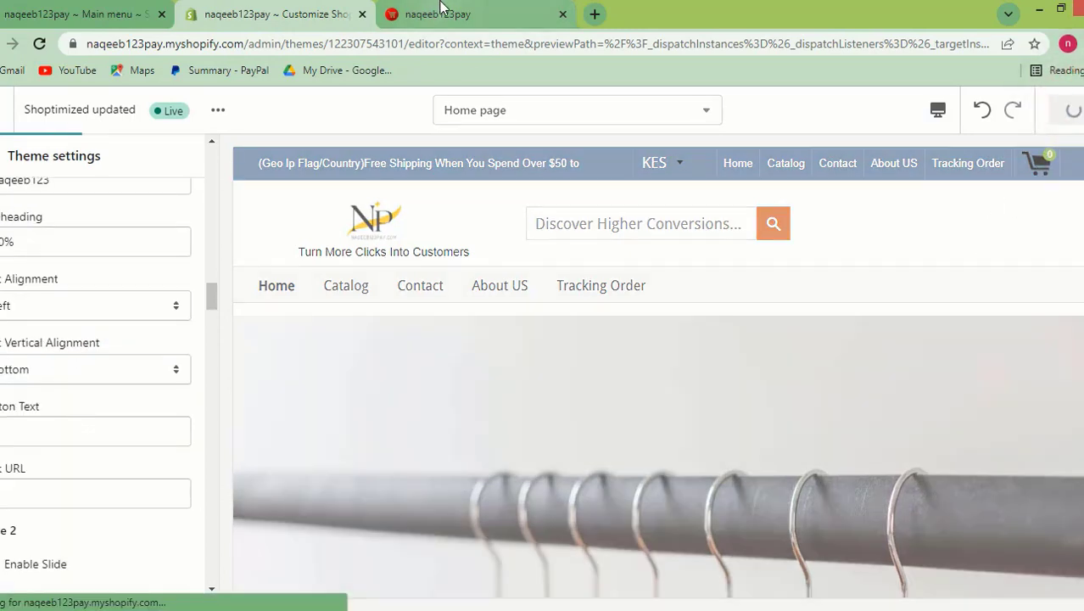
- After a glance at the live storefront, set Slide 1's button text to SHOP NOW in the theme editor and save
left_click(489, 6)
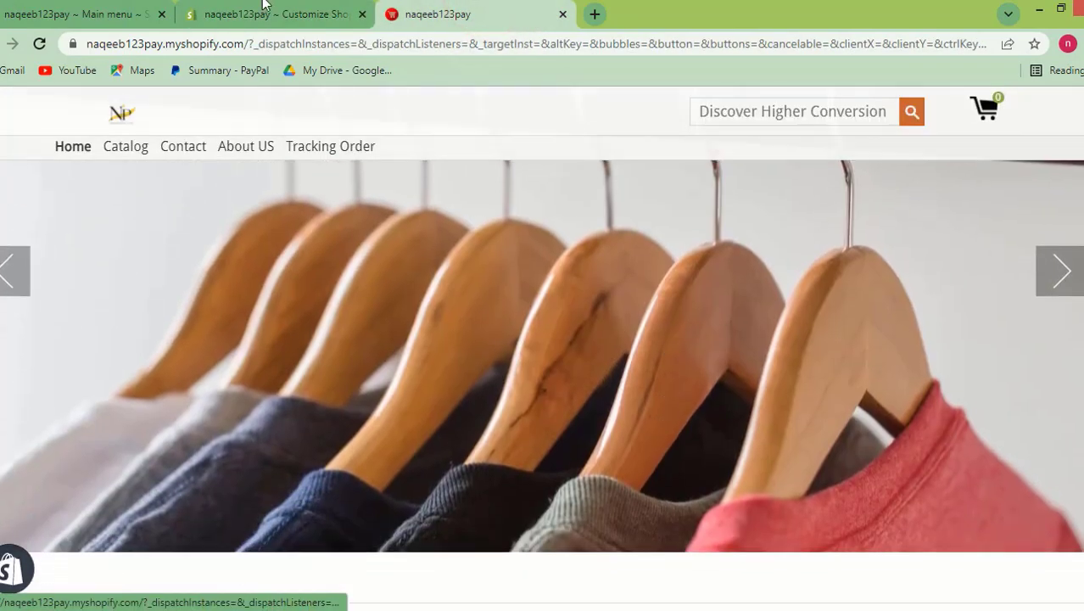
left_click(270, 14)
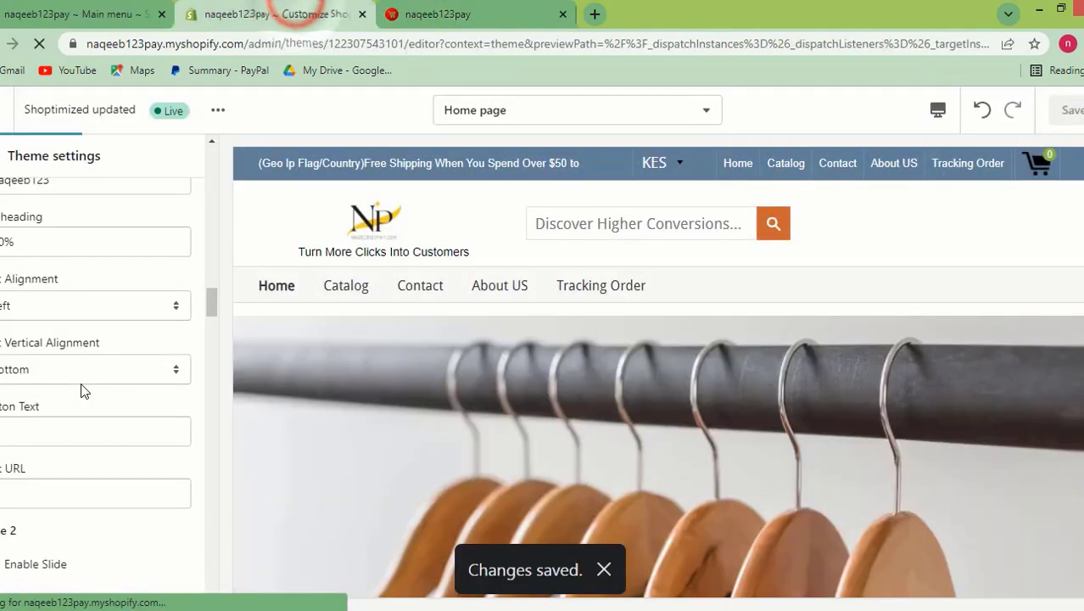
scroll(87, 320, "up", 1)
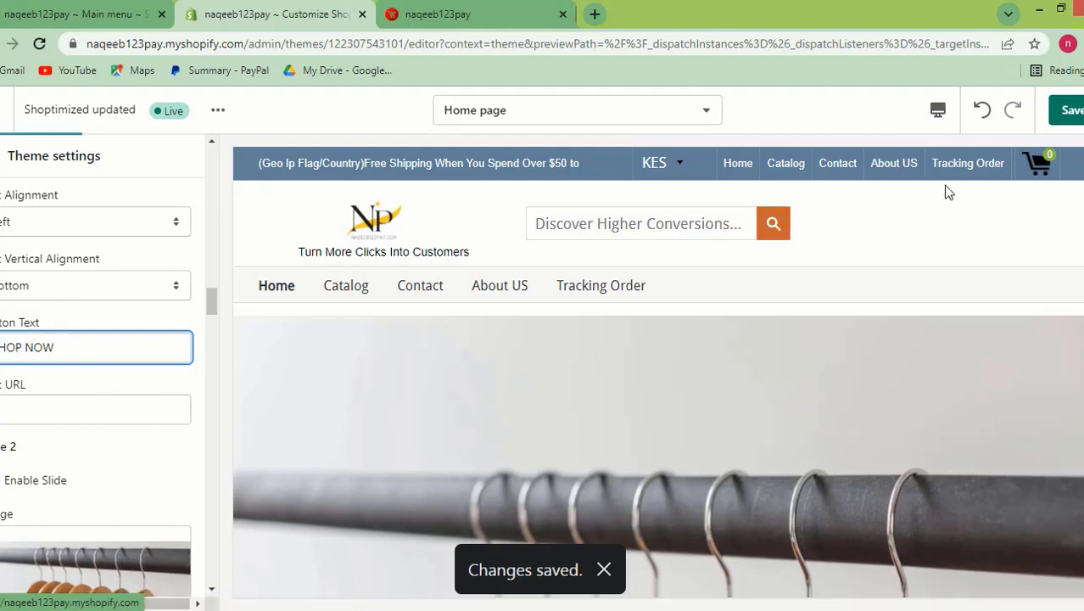
left_click(1073, 109)
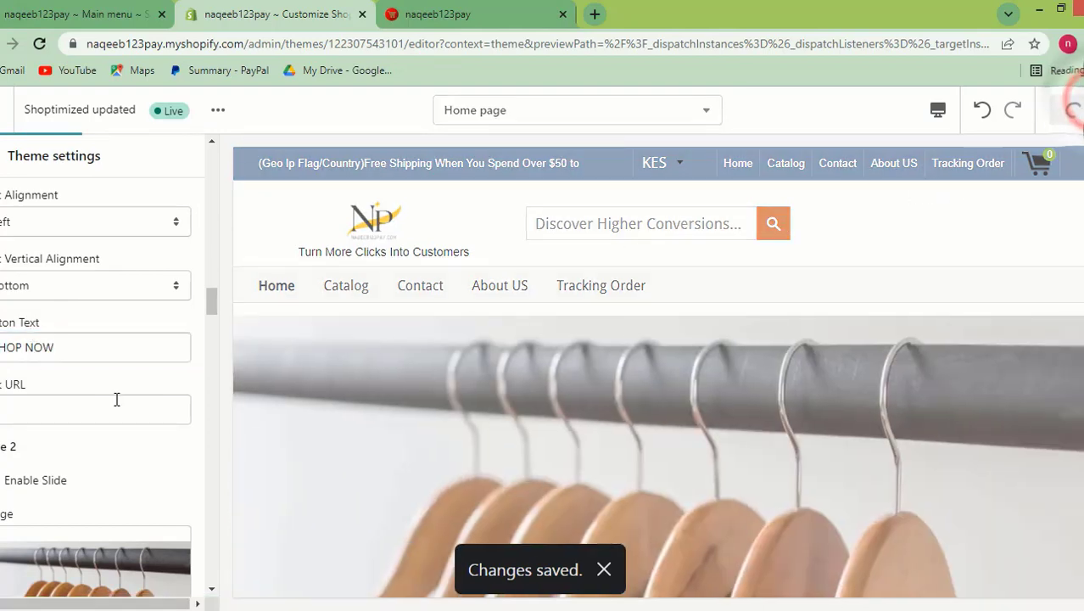
- Bring up the store's home page in the live storefront tab and copy its web address
scroll(115, 399, "down", 1)
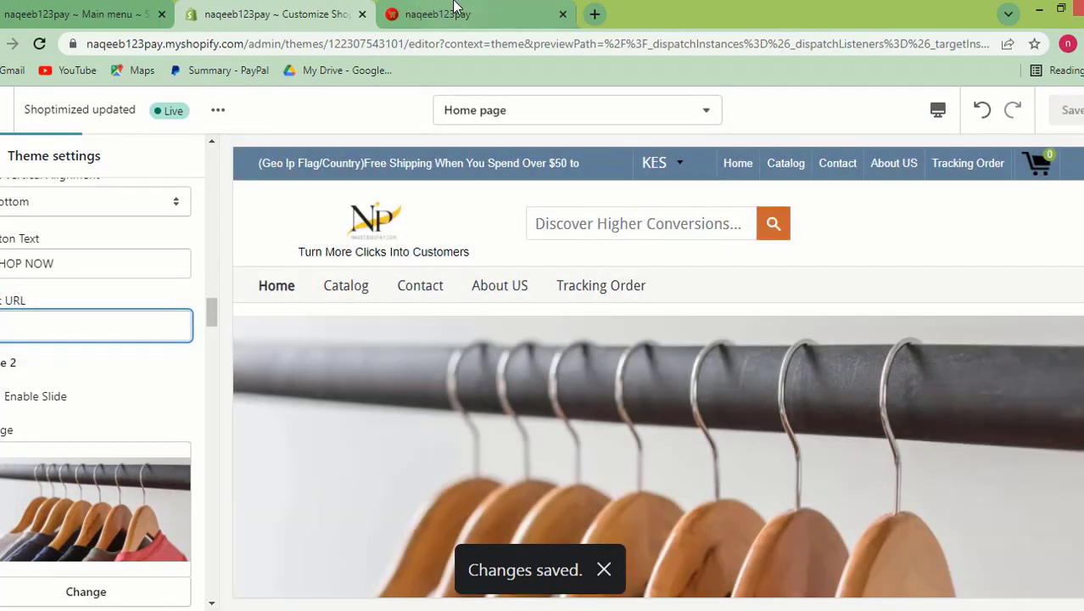
left_click(455, 7)
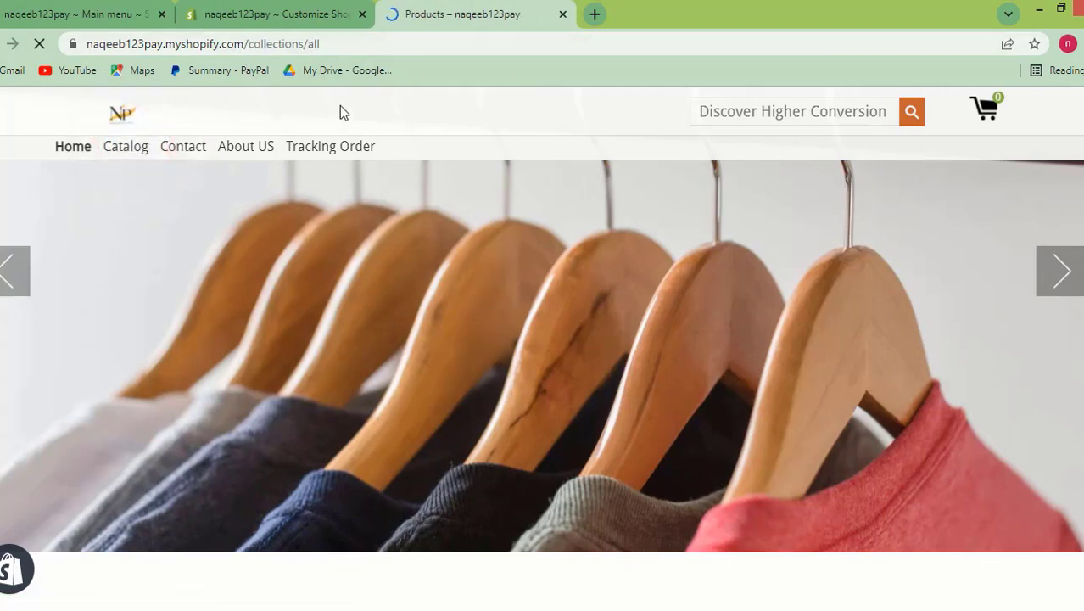
left_click(241, 151)
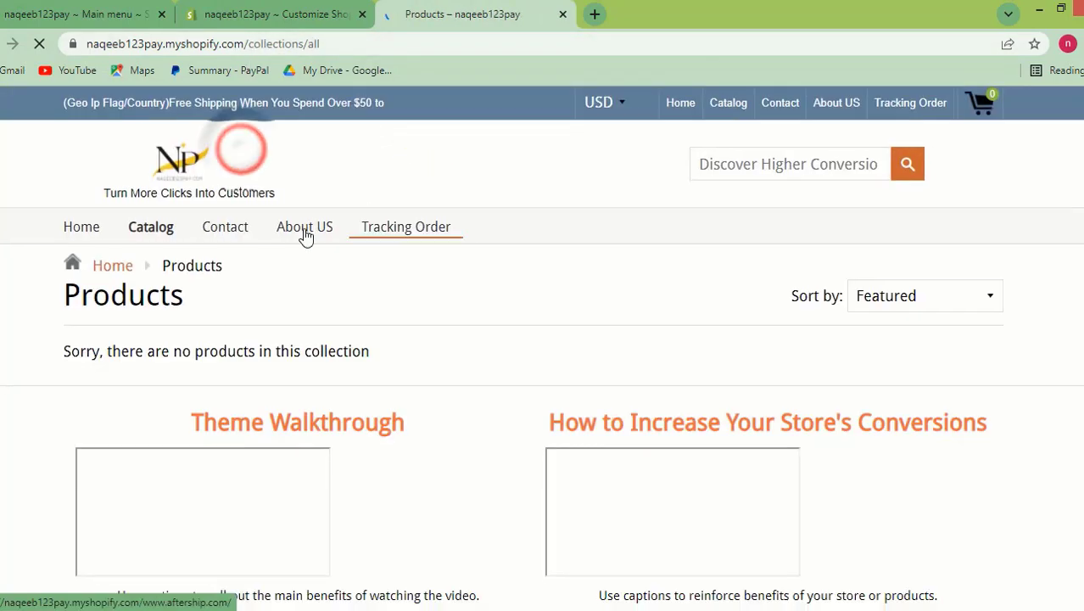
left_click(307, 229)
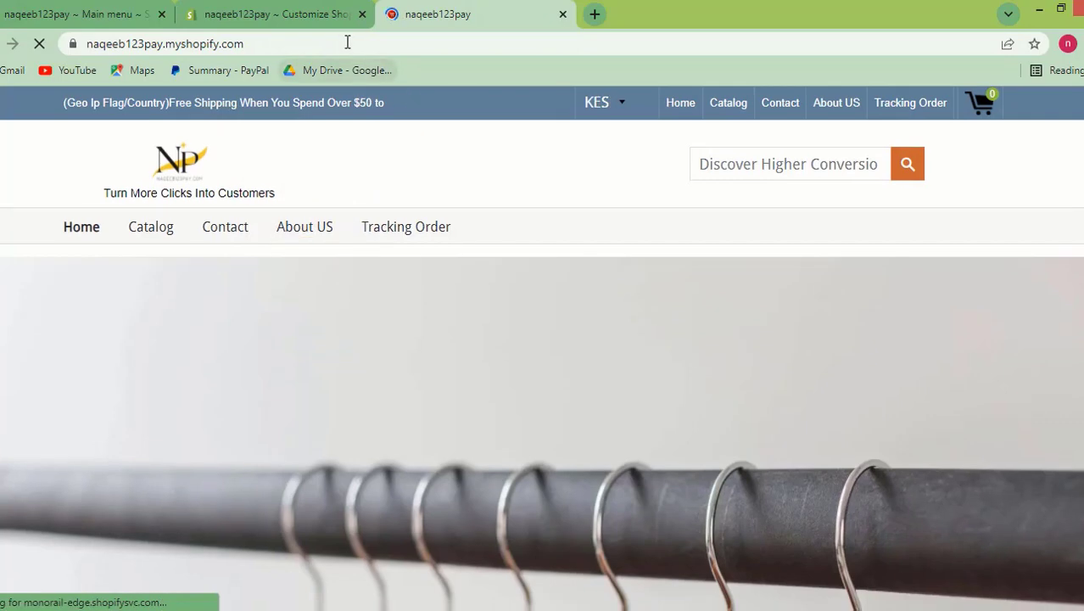
left_click(346, 42)
right_click(346, 41)
left_click(388, 104)
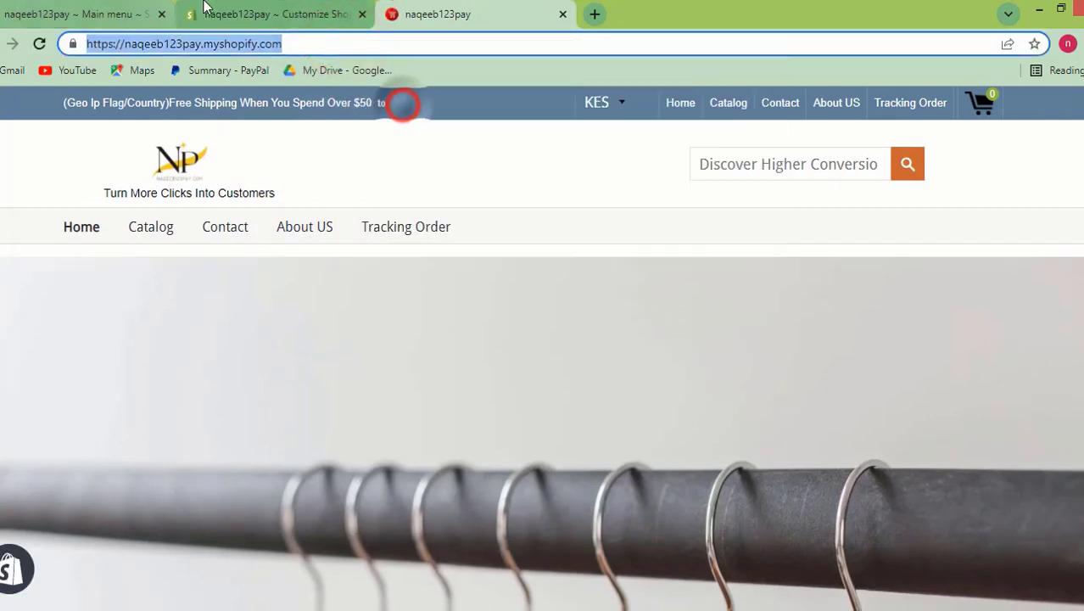
- Paste the copied storefront address as Slide 1's link URL in the theme editor and save the change
left_click(327, 13)
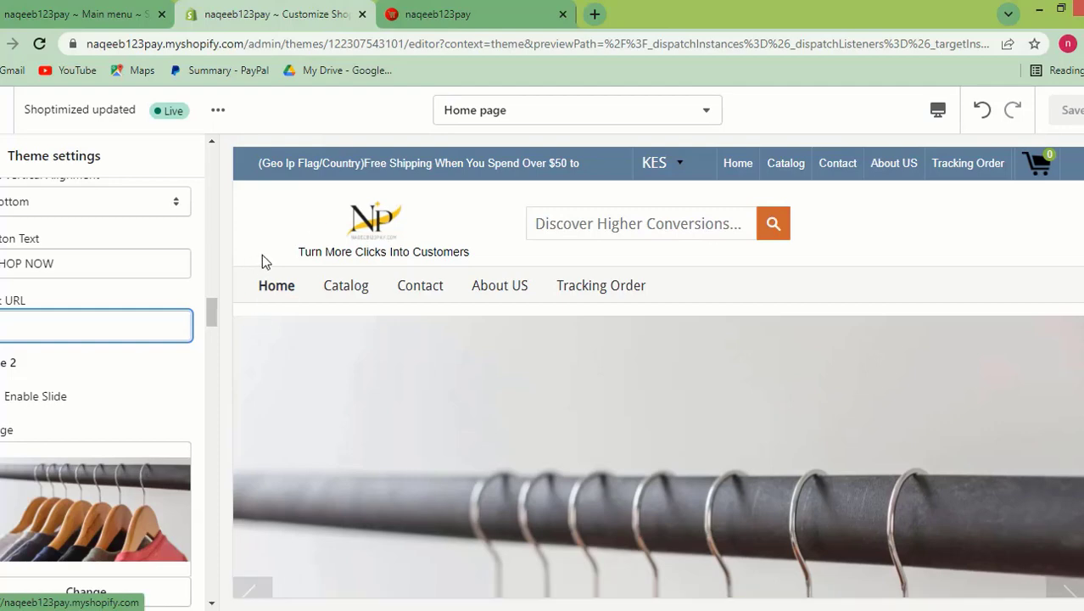
left_click(546, 7)
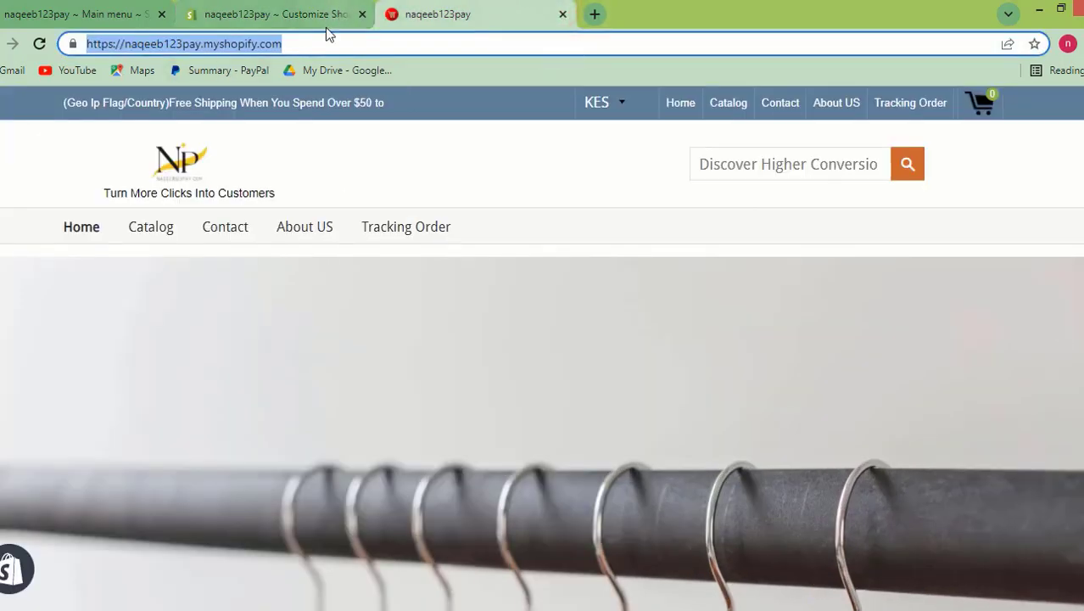
left_click(298, 25)
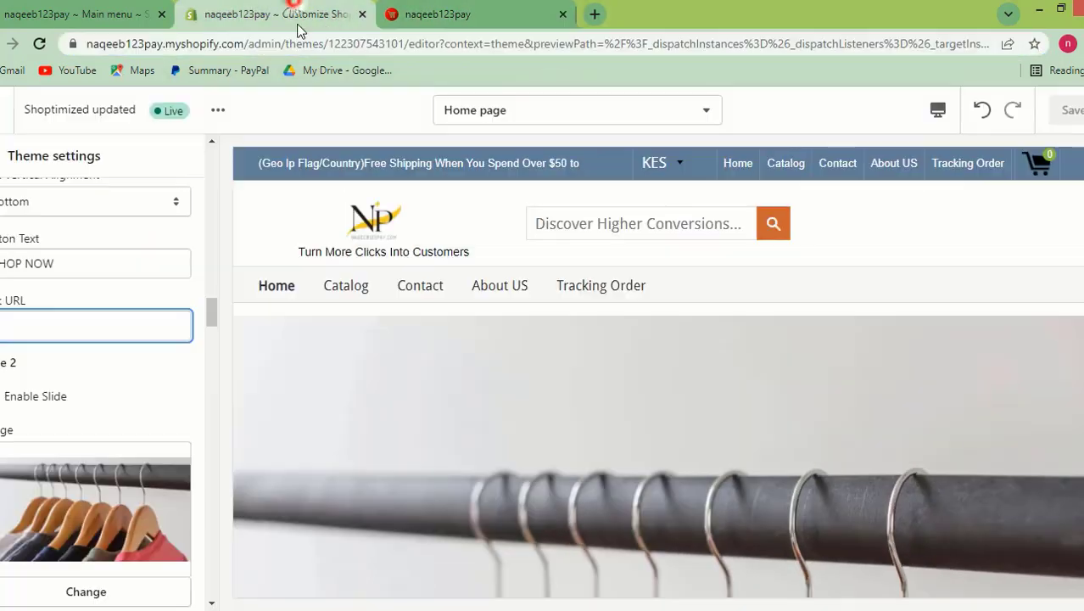
right_click(51, 324)
left_click(95, 425)
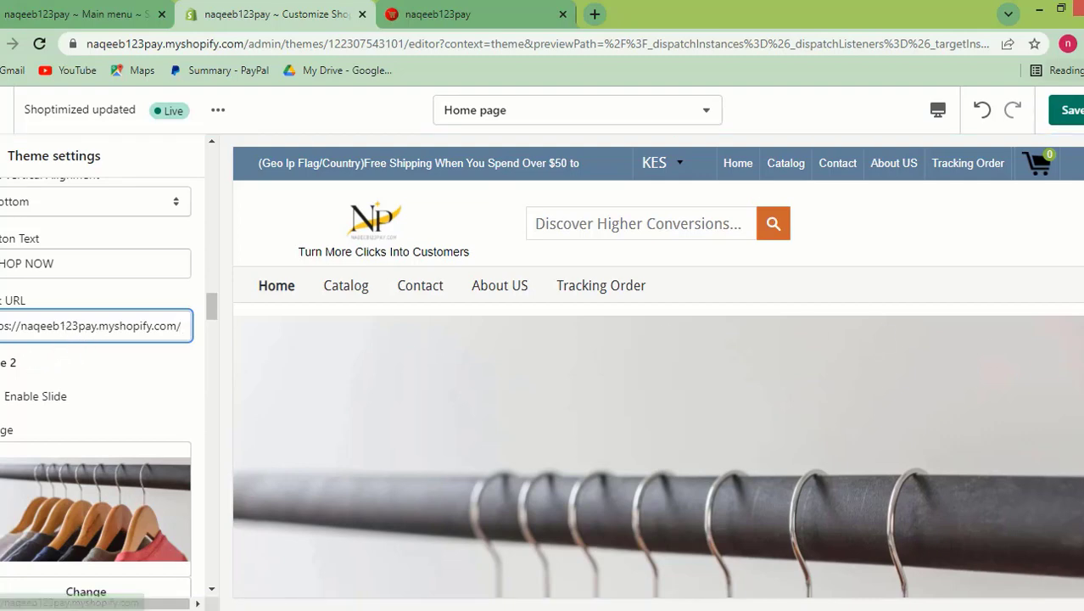
left_click(1070, 109)
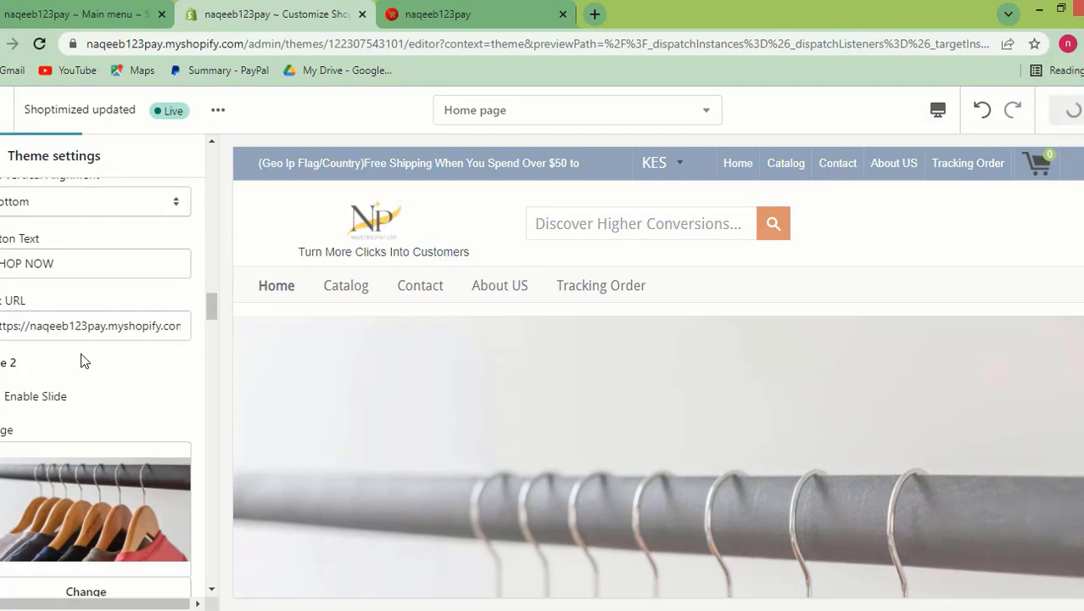
scroll(84, 365, "down", 3)
scroll(80, 407, "up", 3)
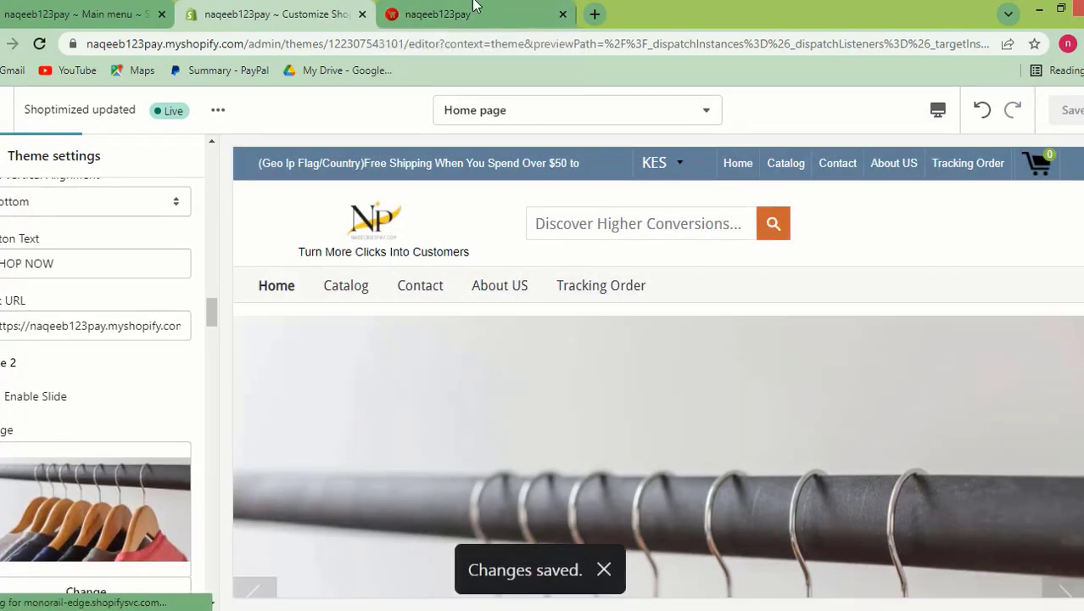
- Reload the home page in the live storefront tab and advance through the slideshow to check its slides
left_click(475, 13)
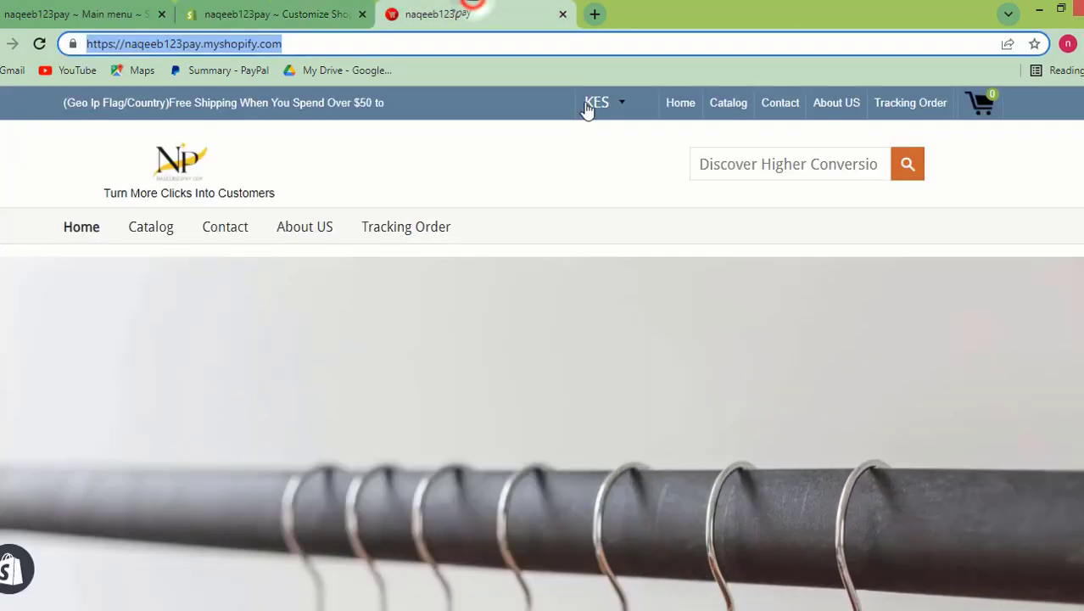
key("Return")
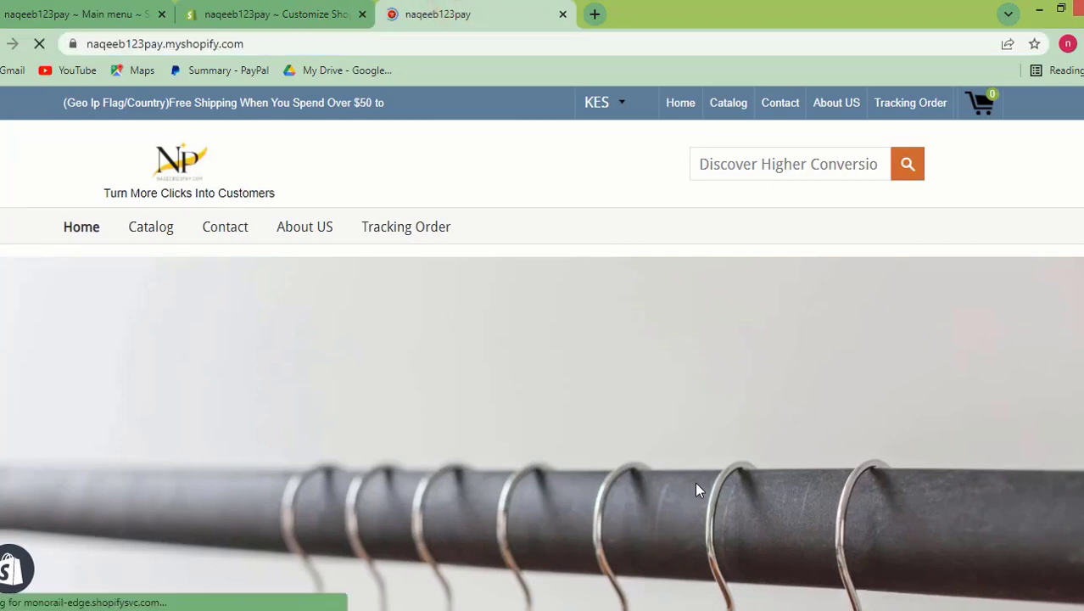
scroll(416, 307, "down", 3)
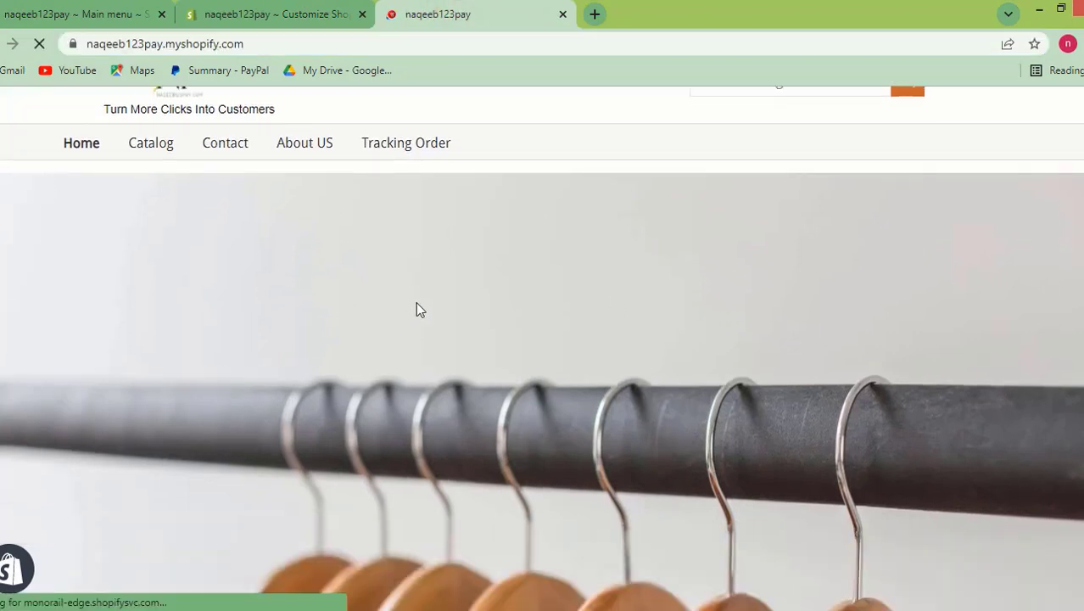
scroll(469, 327, "down", 2)
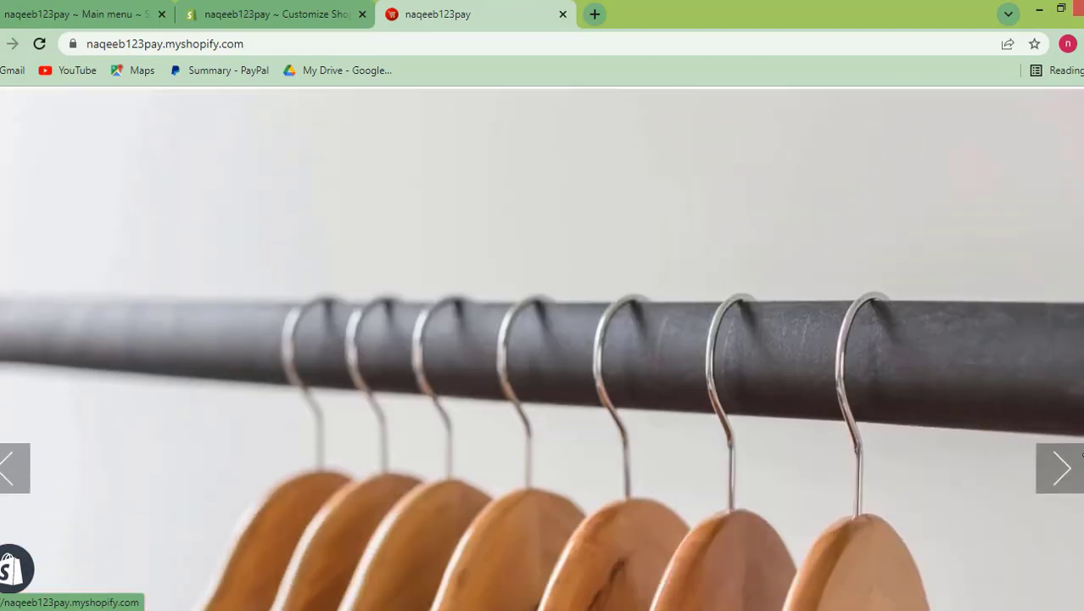
left_click(1059, 475)
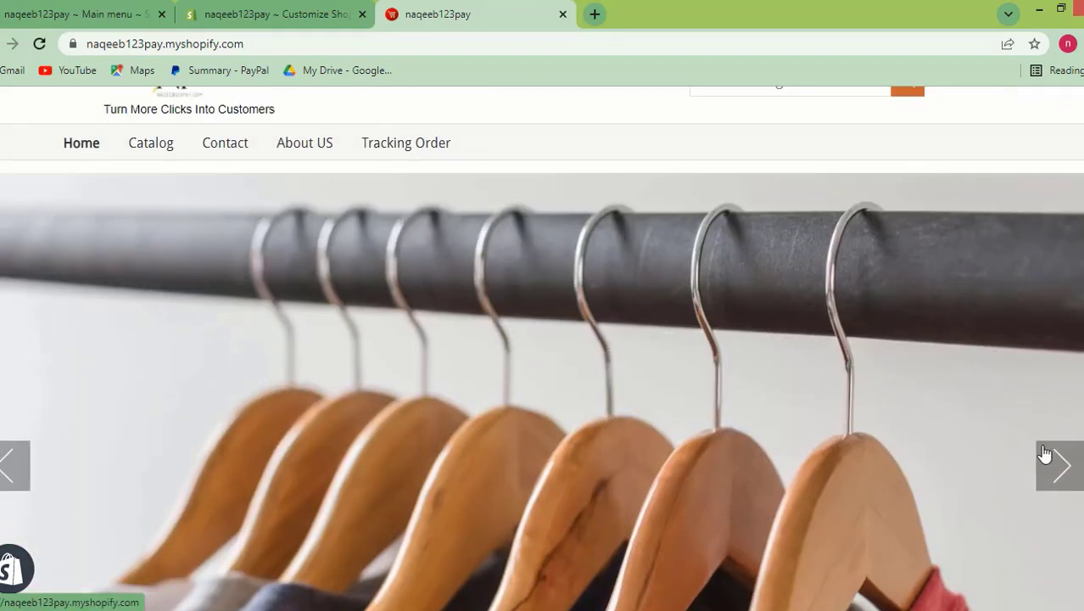
left_click(1059, 455)
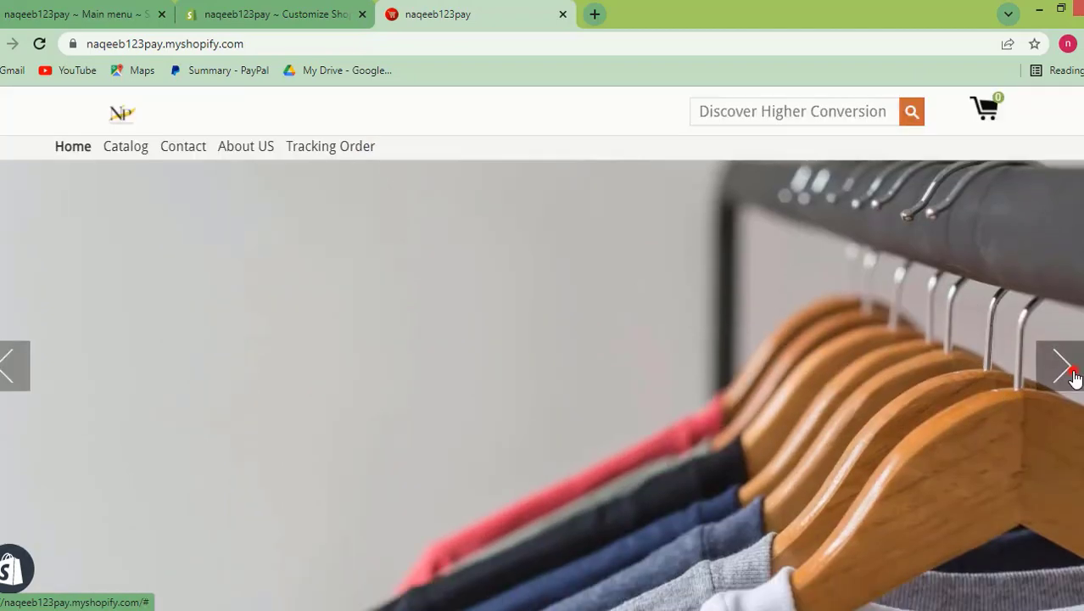
left_click(1069, 366)
- After a glance at Slide 1's settings, advance the live storefront slideshow to Slide 1 and test its SHOP NOW button
left_click(278, 14)
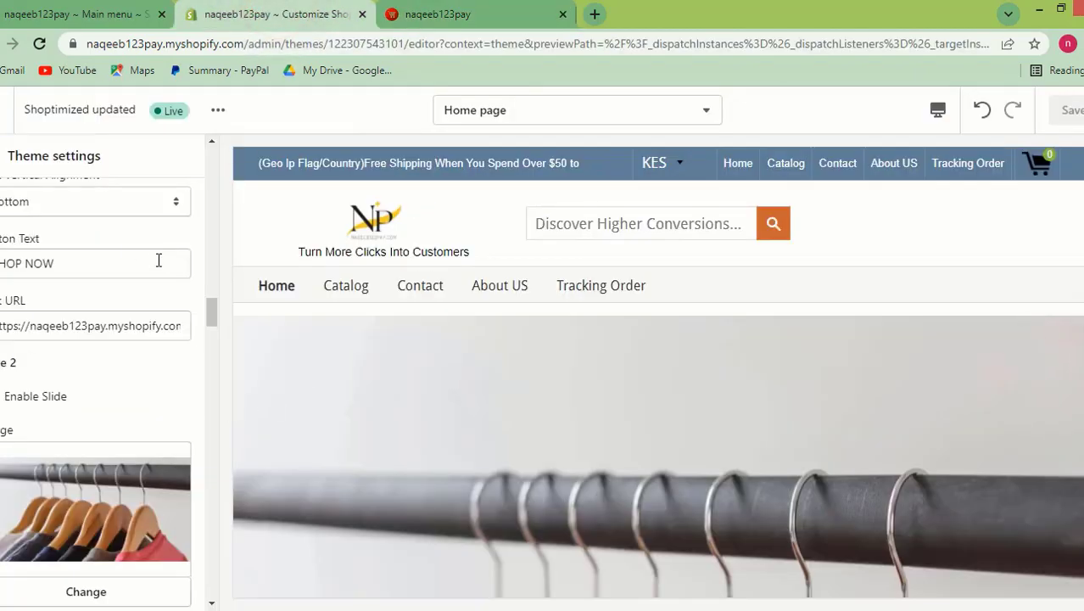
scroll(93, 402, "up", 2)
scroll(92, 519, "down", 1)
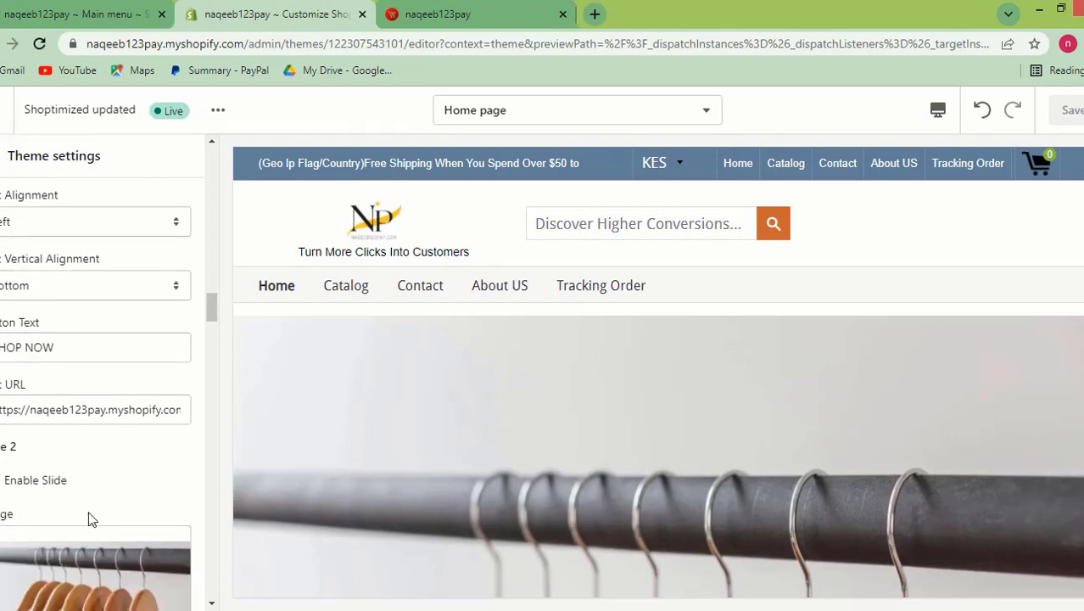
left_click(437, 14)
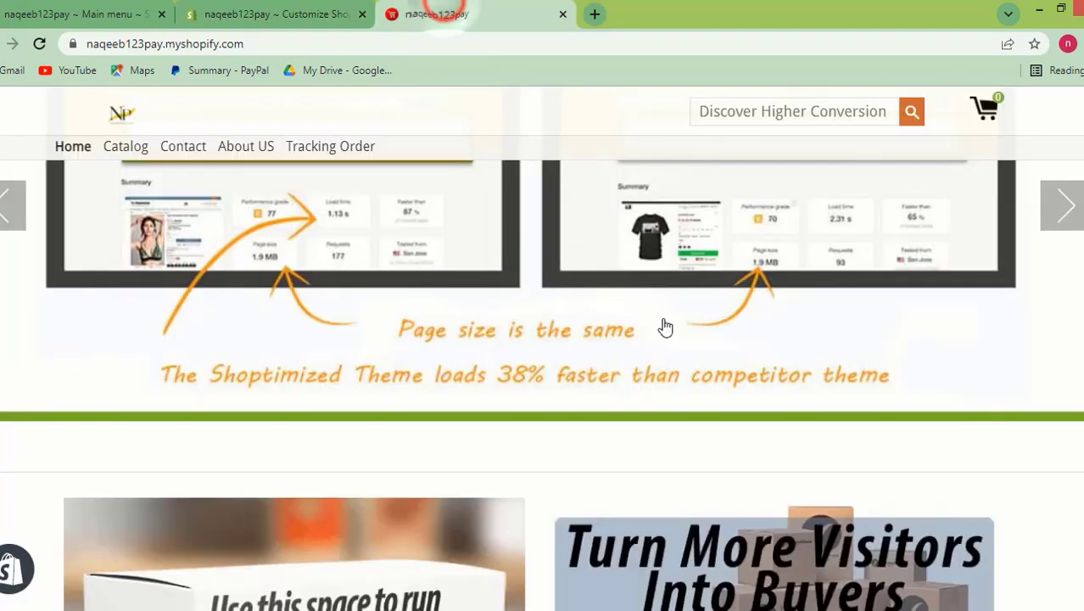
scroll(848, 407, "up", 2)
scroll(687, 322, "down", 1)
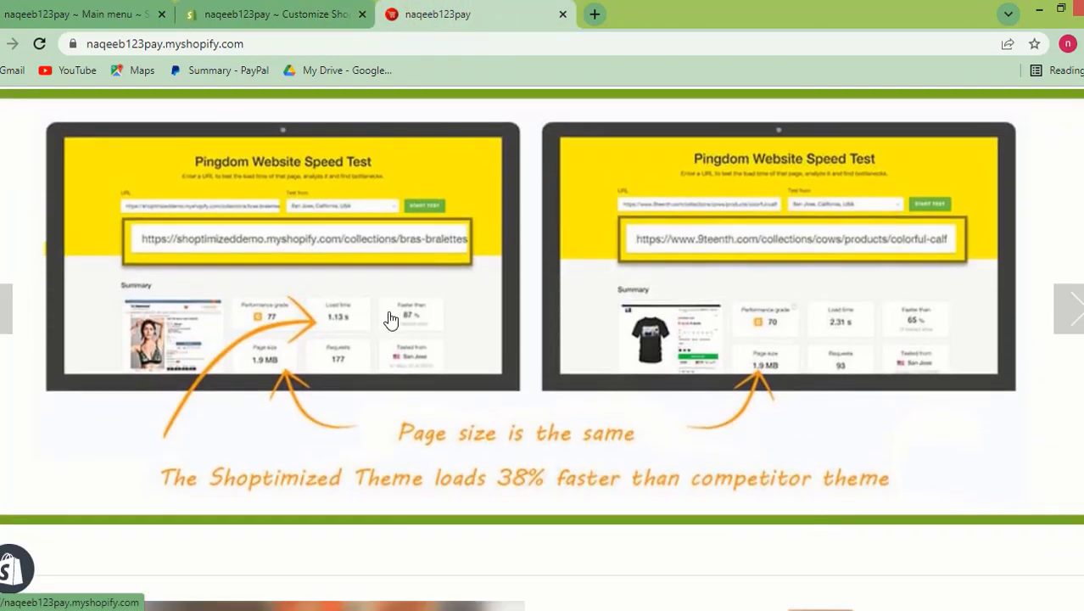
left_click(1072, 323)
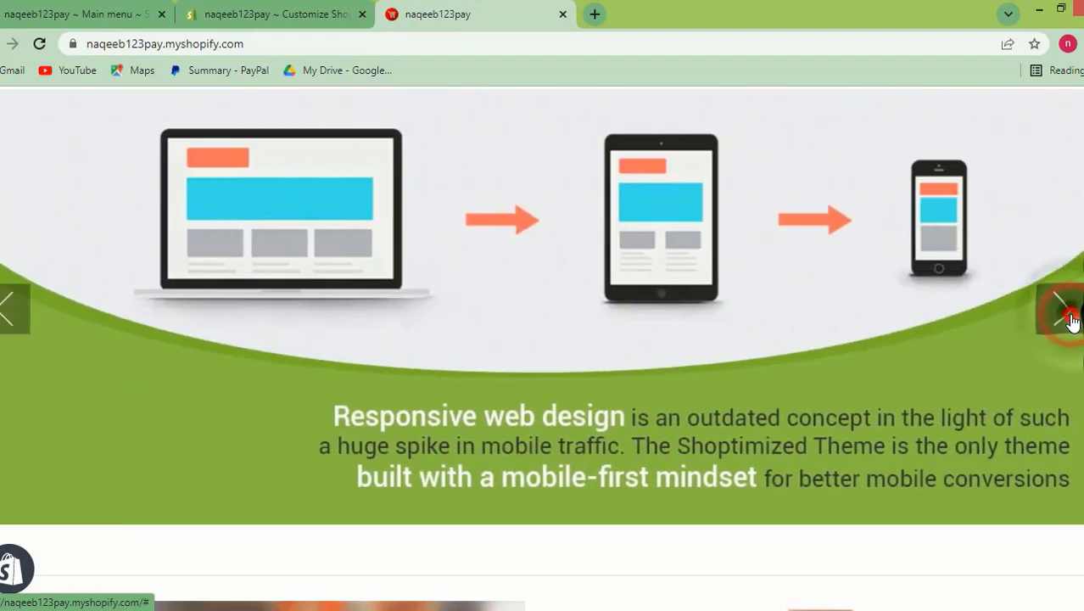
left_click(1071, 321)
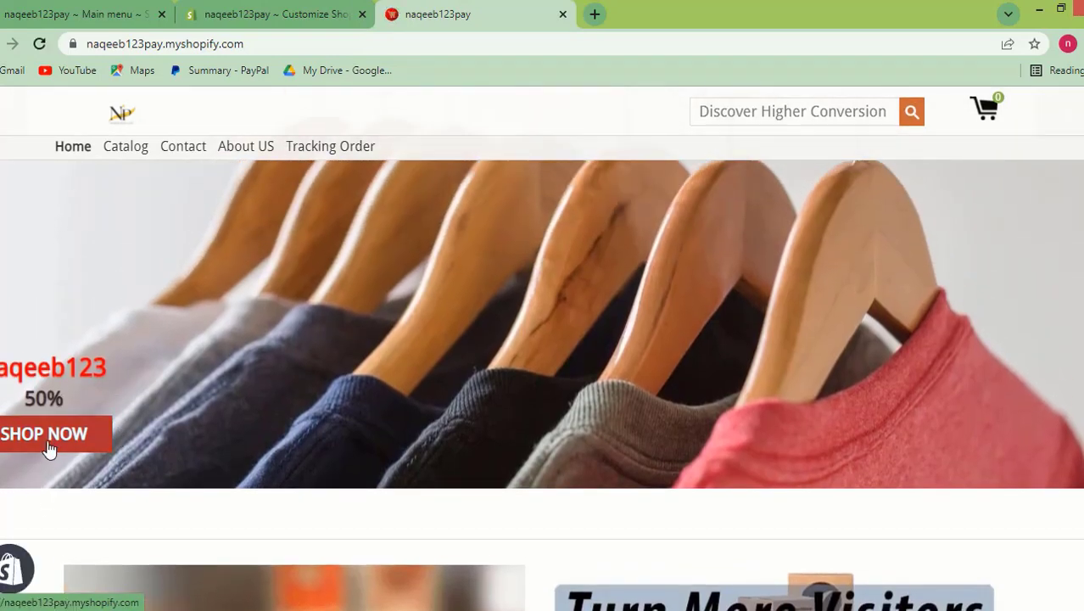
left_click(34, 435)
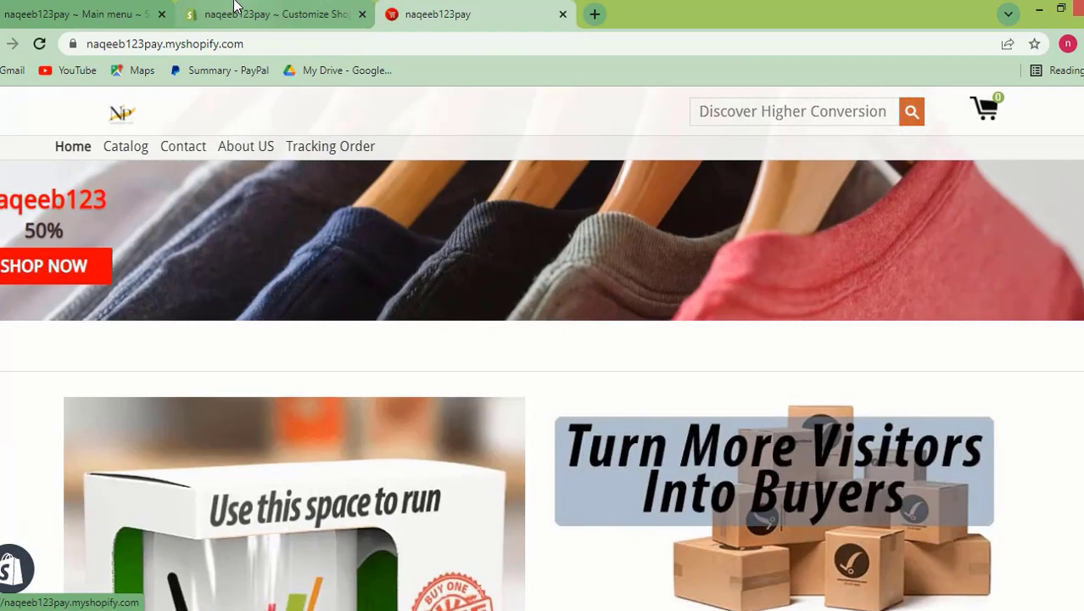
- Return to the theme editor and expand the Home Page Sections Order settings below the slideshow slides
left_click(233, 14)
scroll(76, 322, "down", 2)
scroll(925, 424, "down", 6)
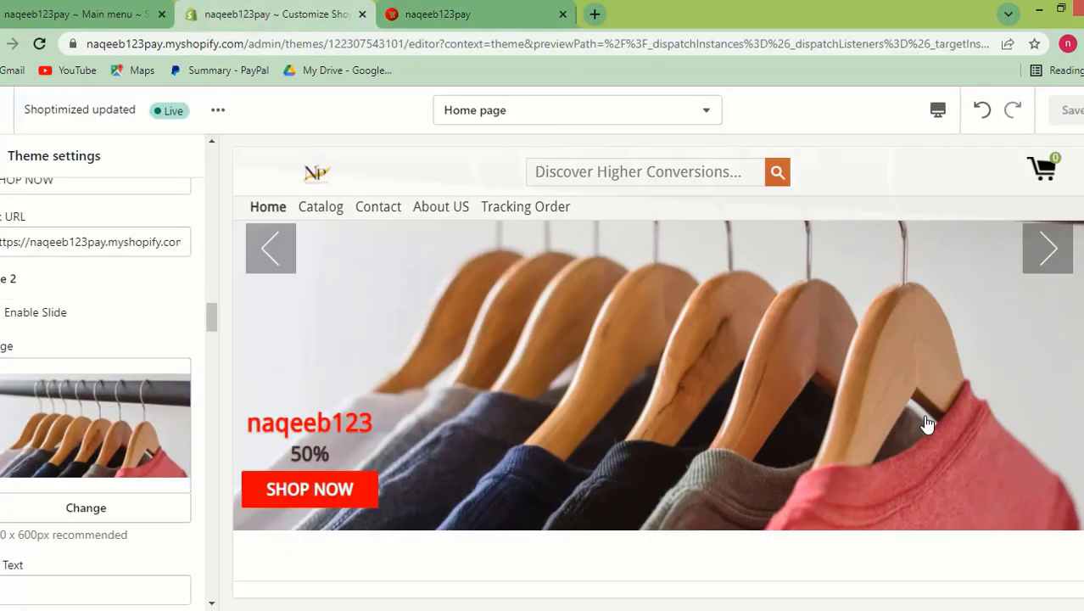
scroll(114, 402, "down", 5)
scroll(39, 402, "down", 6)
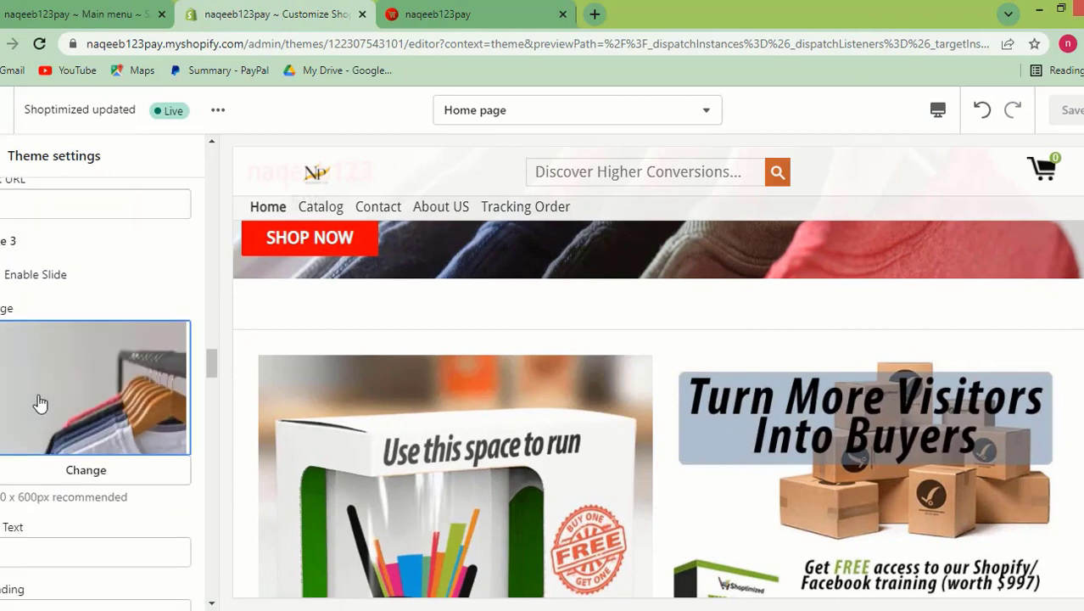
scroll(39, 403, "down", 14)
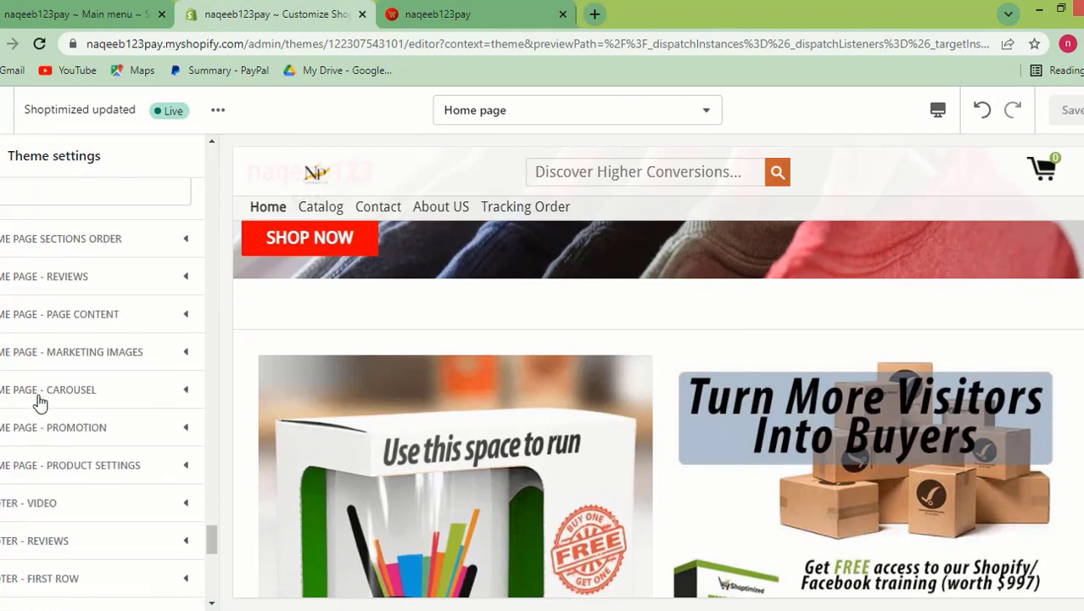
scroll(40, 403, "up", 4)
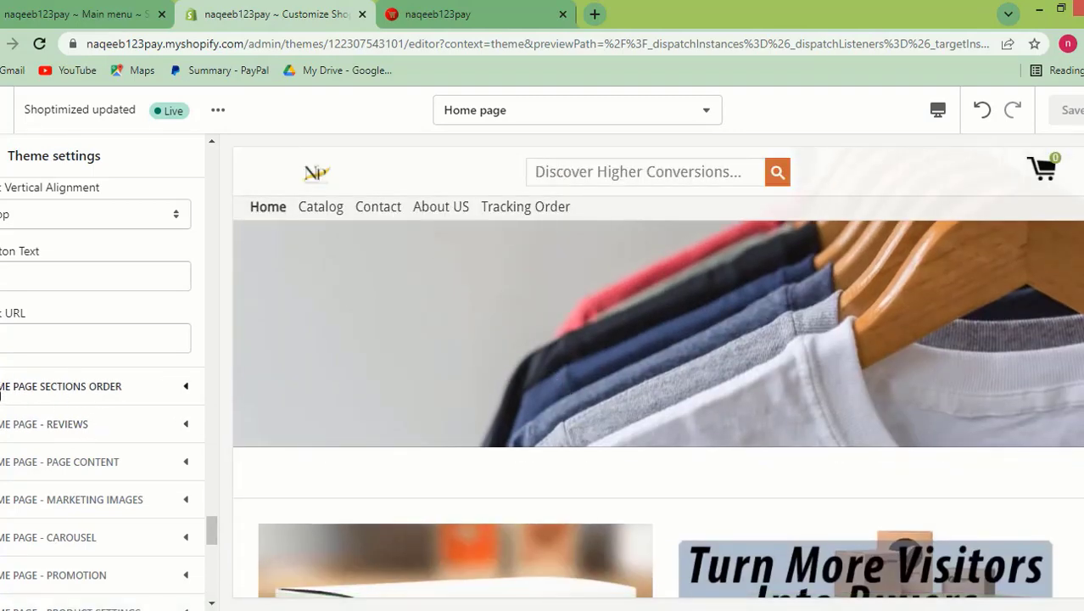
scroll(72, 387, "down", 5)
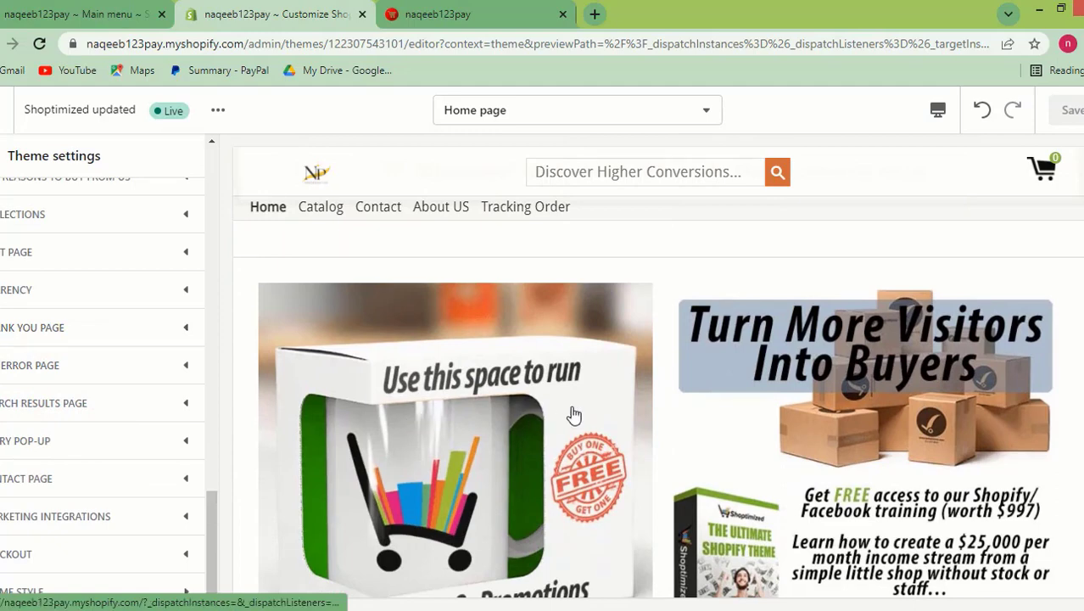
scroll(85, 386, "up", 10)
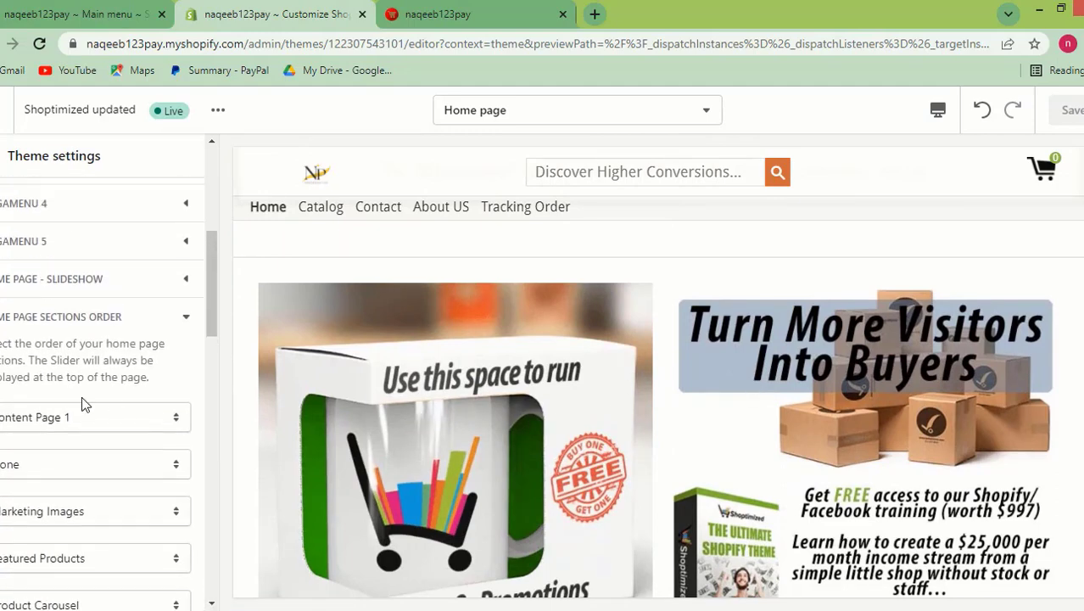
- Compare the Home Page Sections Order list with the page preview and check the choices offered for the last section slot
scroll(60, 406, "down", 5)
scroll(172, 421, "up", 4)
scroll(146, 359, "down", 1)
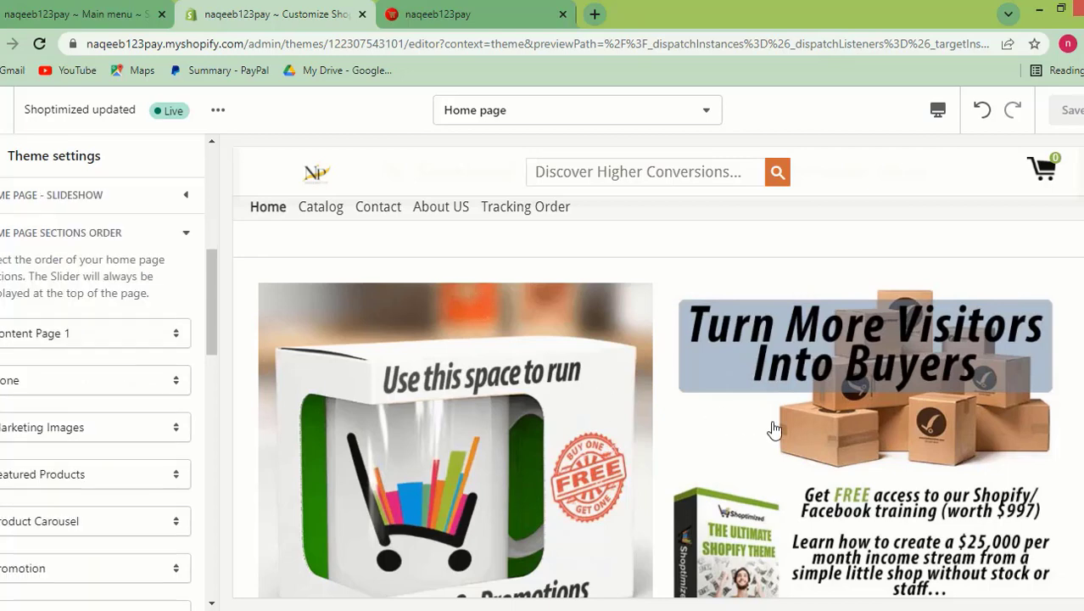
scroll(774, 430, "down", 2)
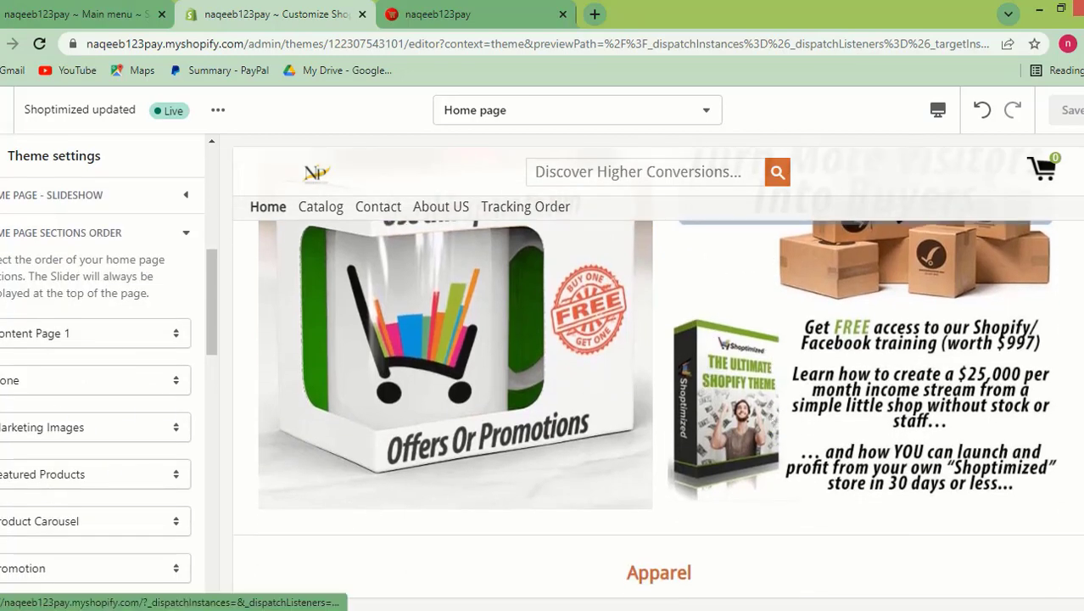
scroll(102, 438, "down", 3)
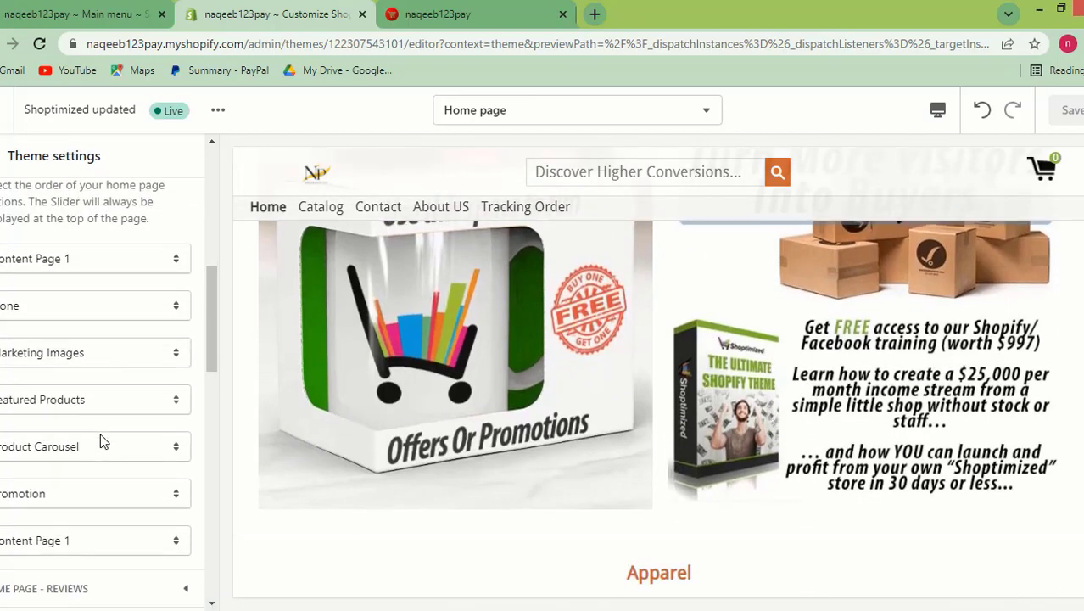
scroll(148, 384, "down", 1)
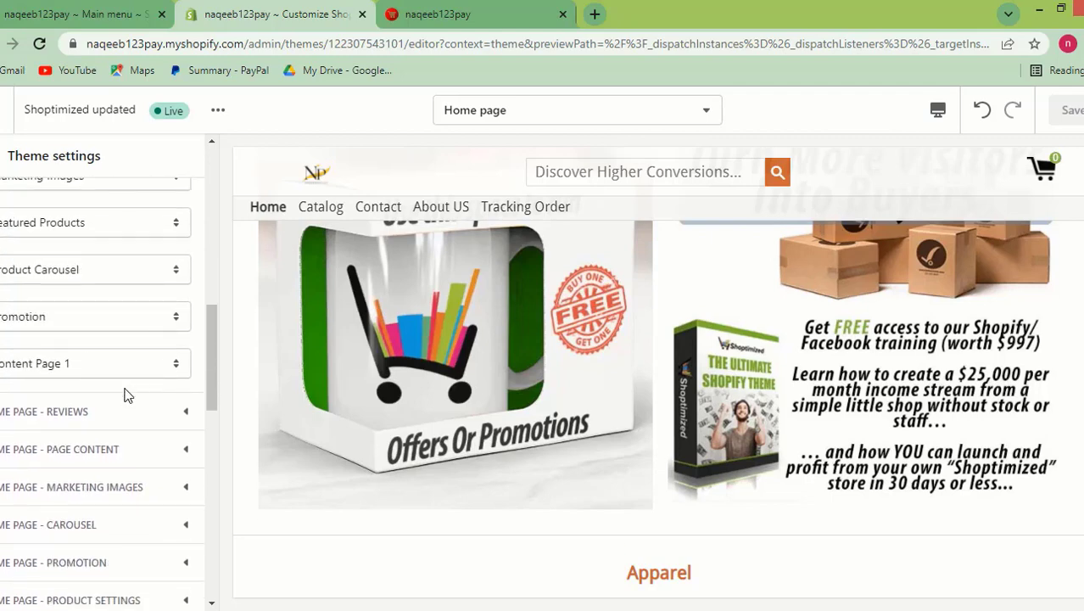
left_click(123, 370)
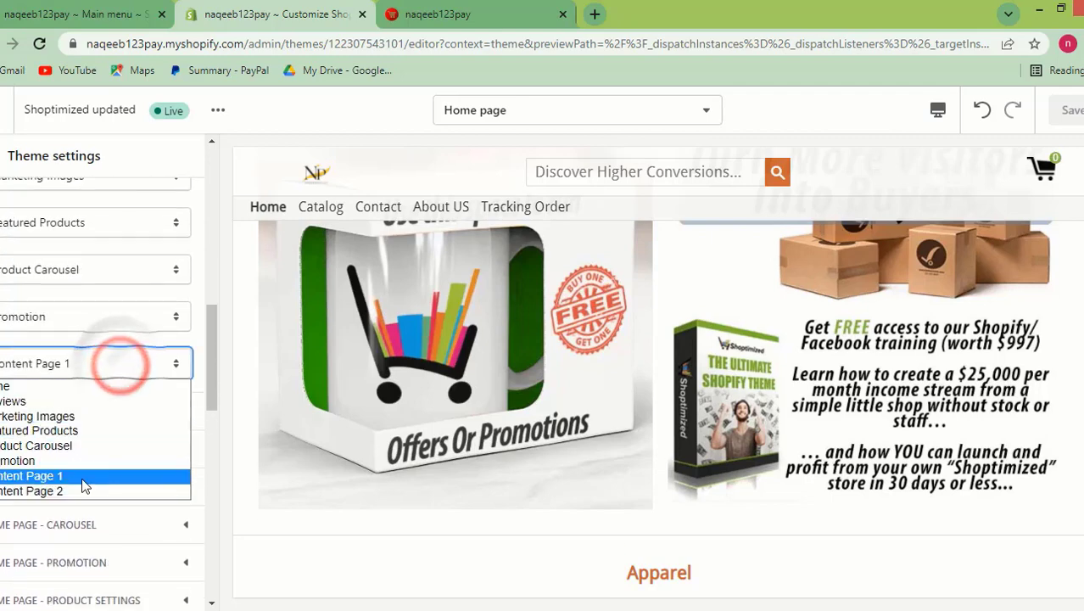
left_click(211, 355)
- Review the rest of the home page preview down to the footer, then open the Footer section and expand its theme settings
scroll(696, 353, "down", 2)
scroll(696, 353, "down", 12)
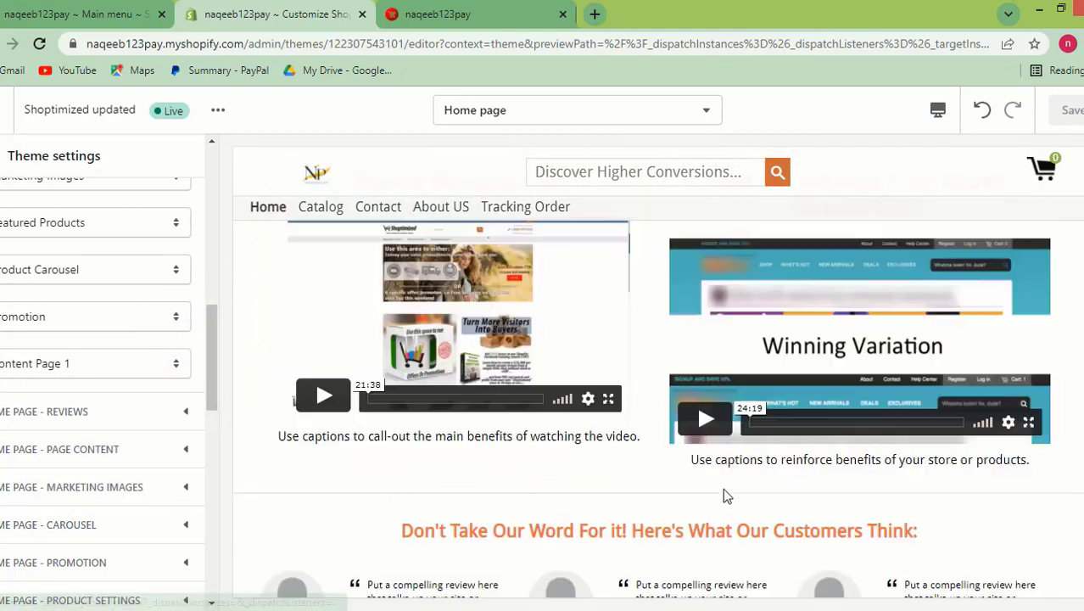
scroll(723, 488, "up", 5)
scroll(722, 488, "down", 13)
scroll(509, 519, "down", 1)
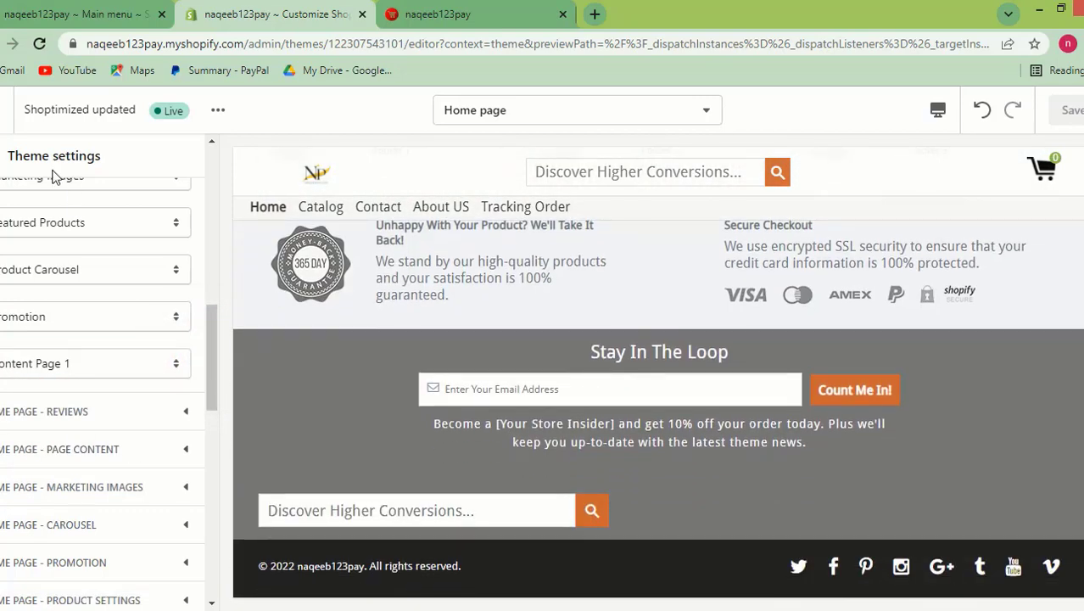
left_click(6, 156)
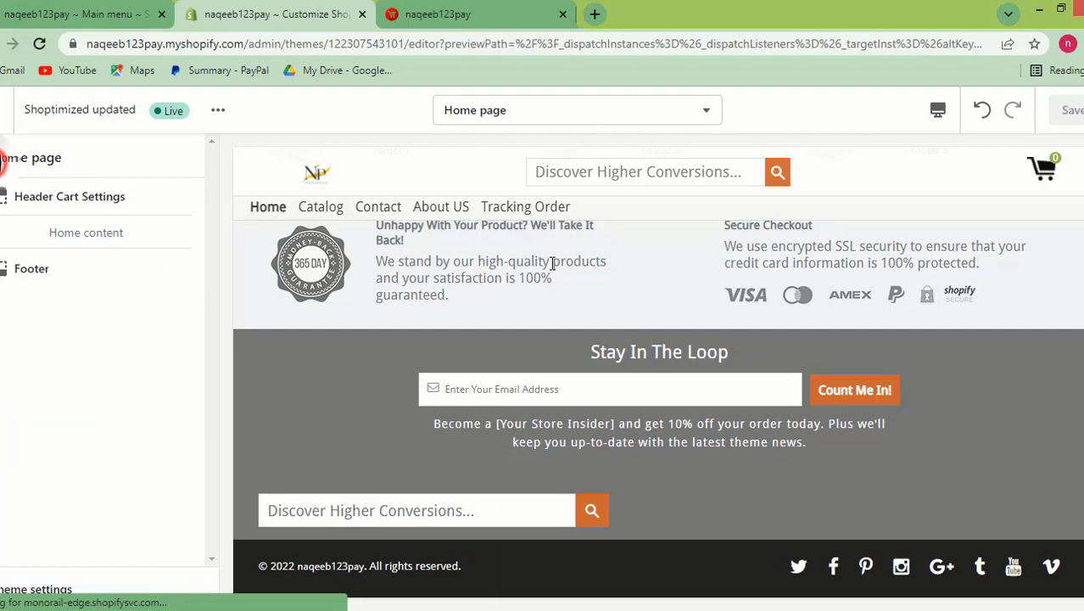
left_click(38, 279)
left_click(168, 228)
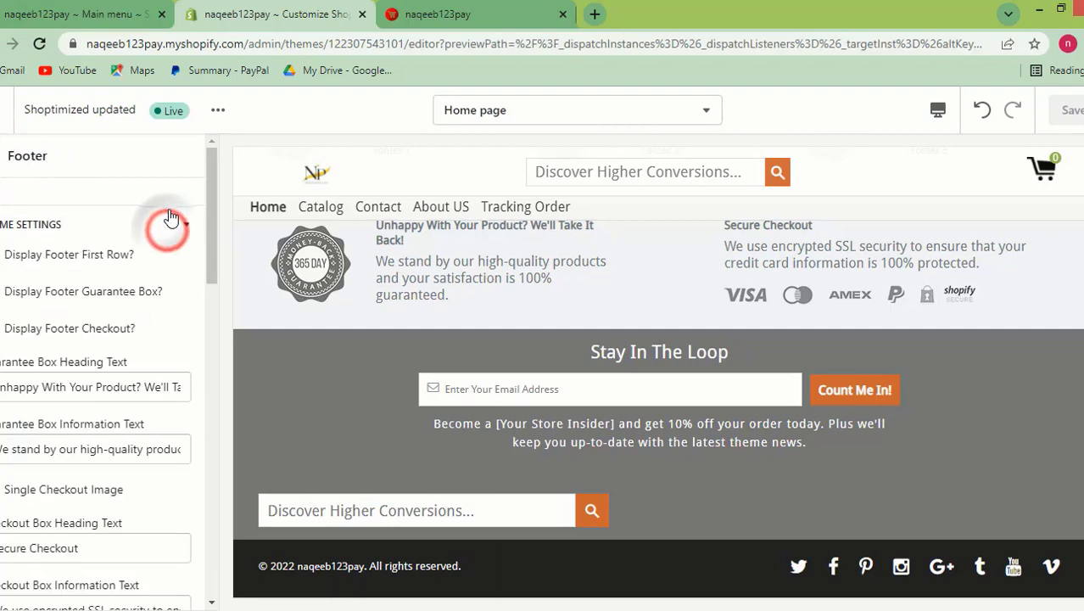
- Assign the Footer menu as the footer's menu and save the change
scroll(97, 339, "down", 6)
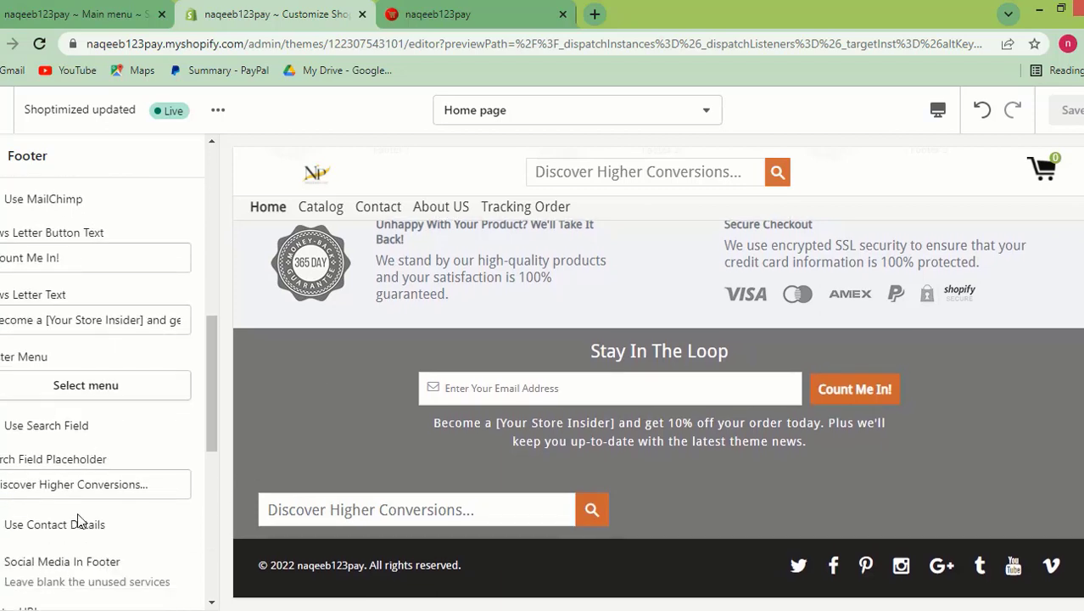
scroll(72, 520, "down", 3)
scroll(96, 427, "up", 3)
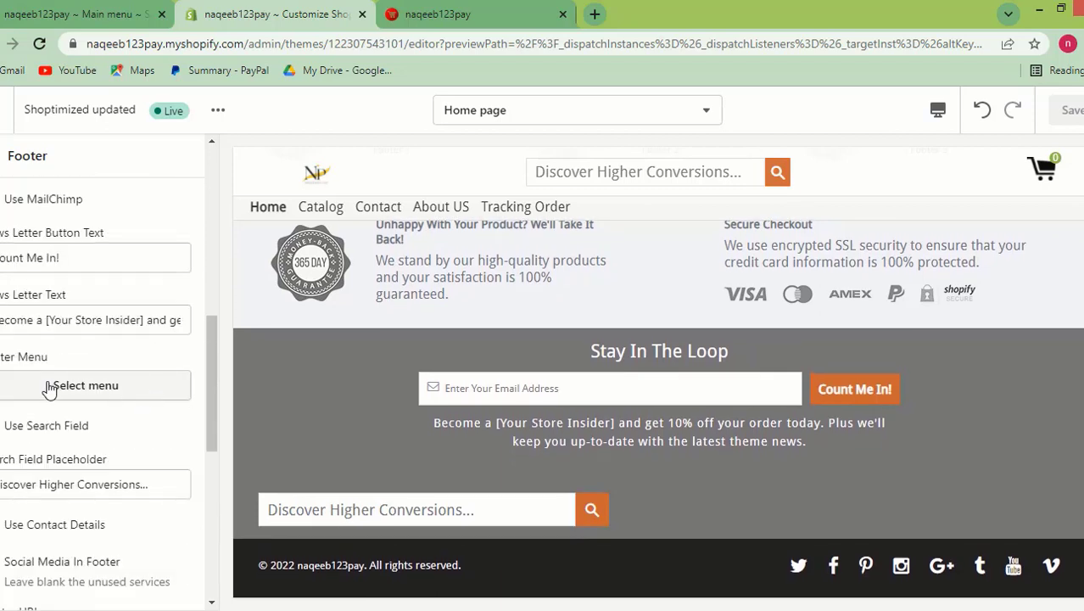
left_click(78, 387)
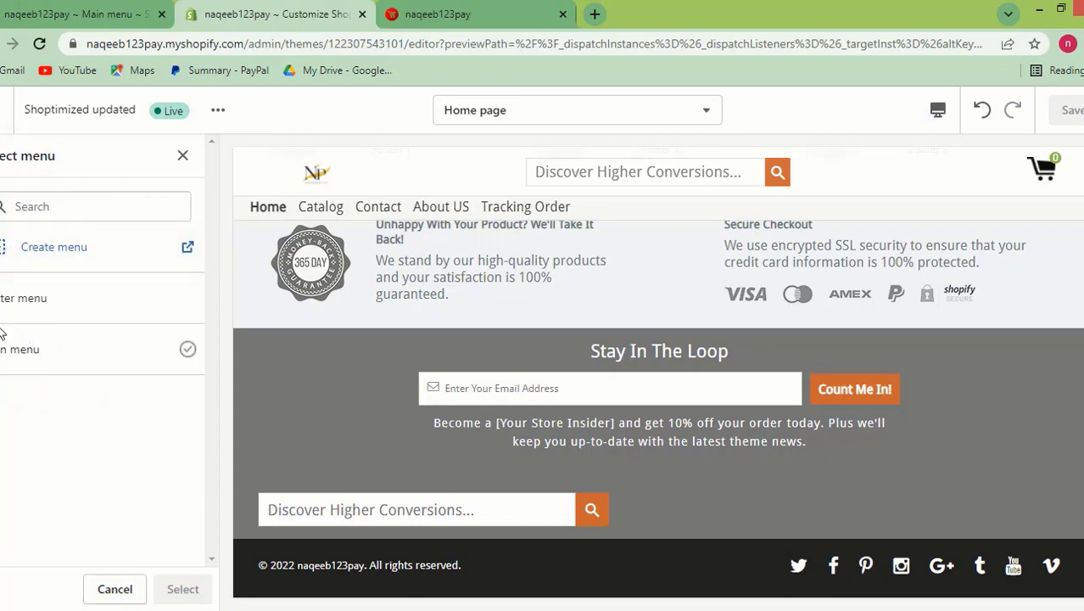
left_click(83, 297)
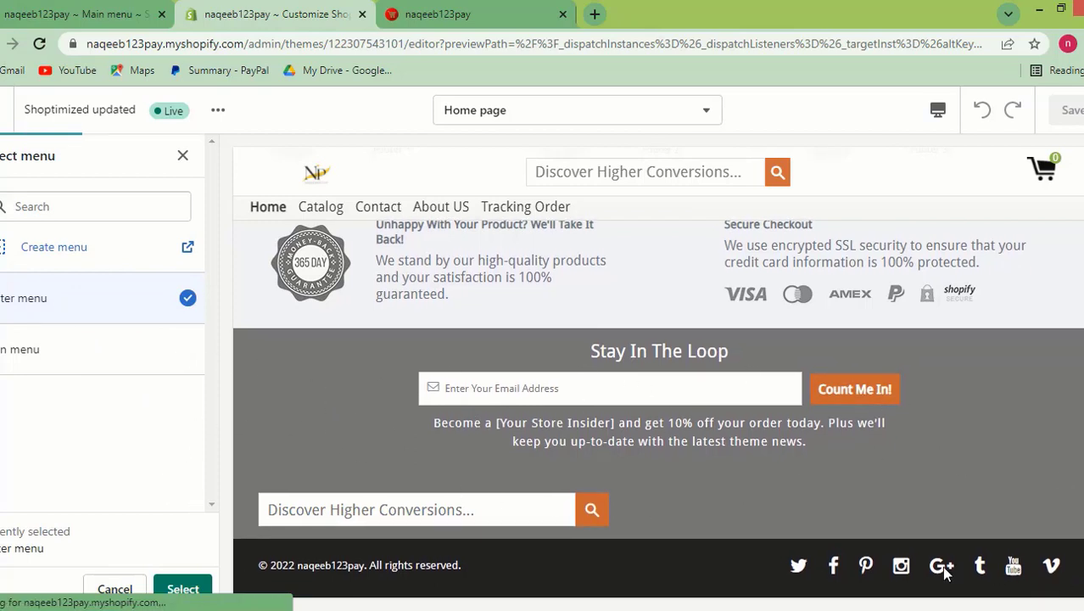
left_click(181, 590)
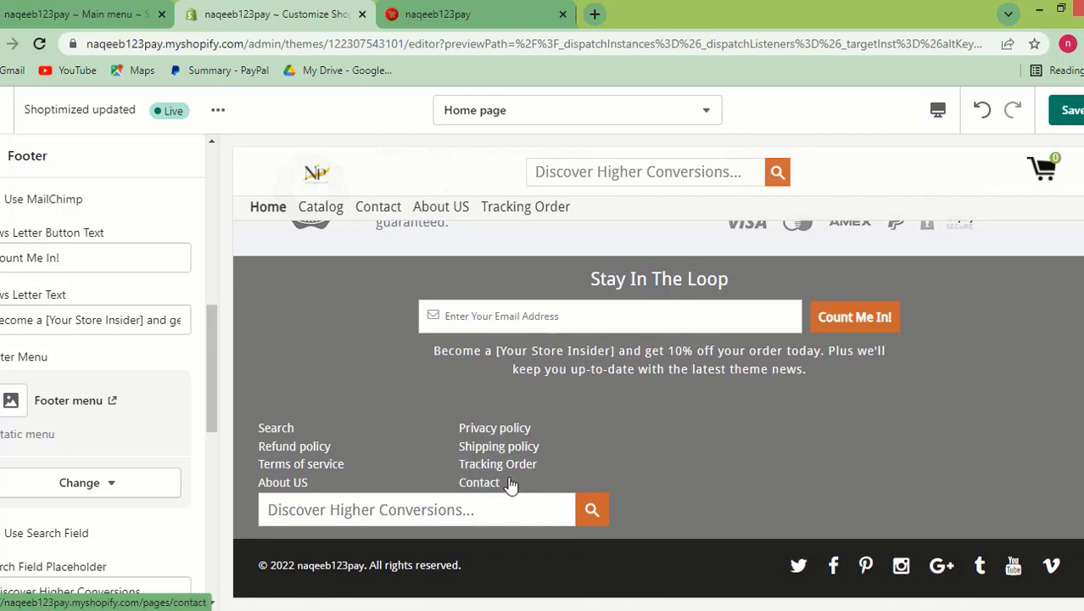
scroll(89, 505, "down", 1)
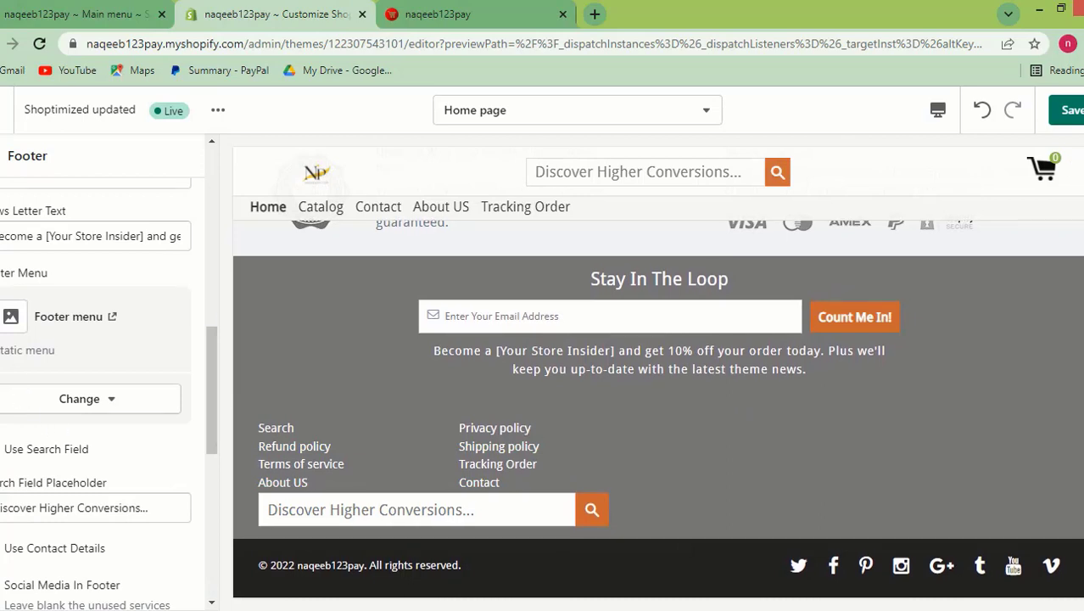
left_click(1071, 110)
scroll(164, 453, "down", 1)
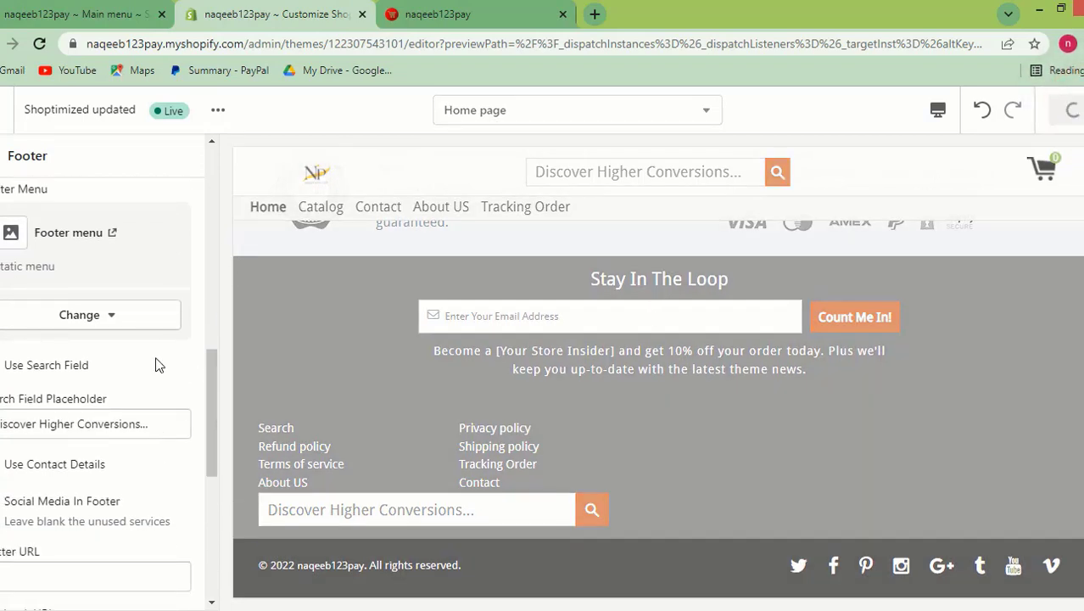
- Try enabling Use Contact Details in the footer settings
scroll(159, 365, "down", 1)
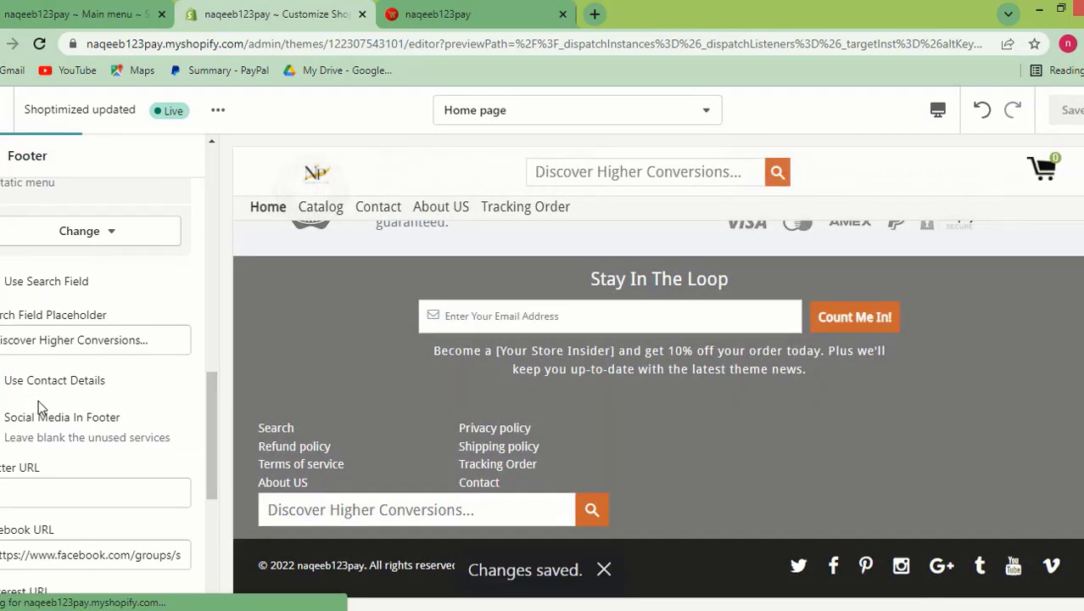
left_click(12, 381)
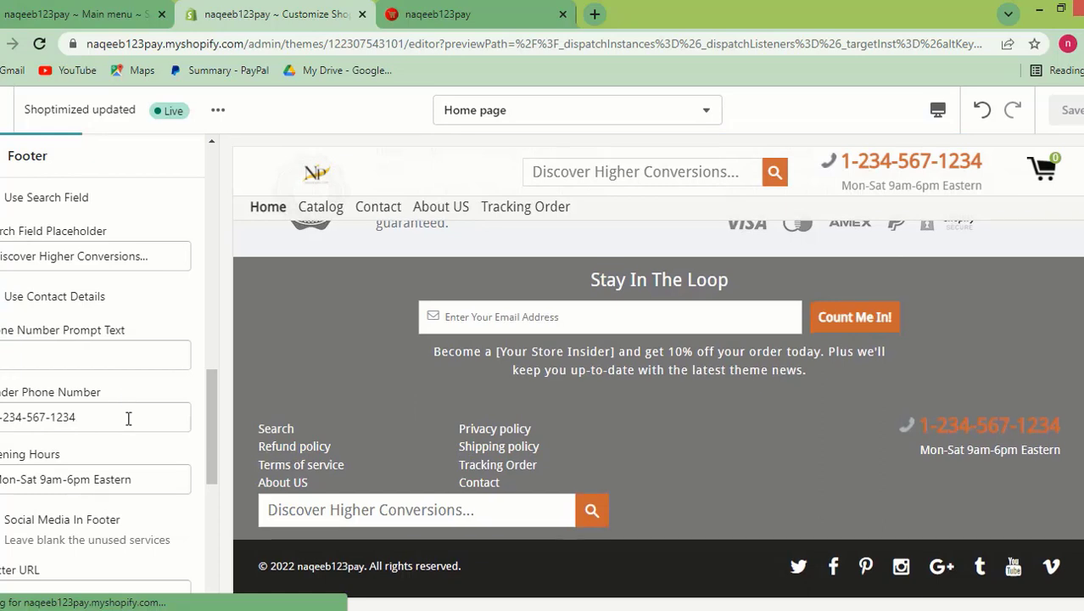
scroll(127, 416, "down", 2)
scroll(85, 407, "down", 1)
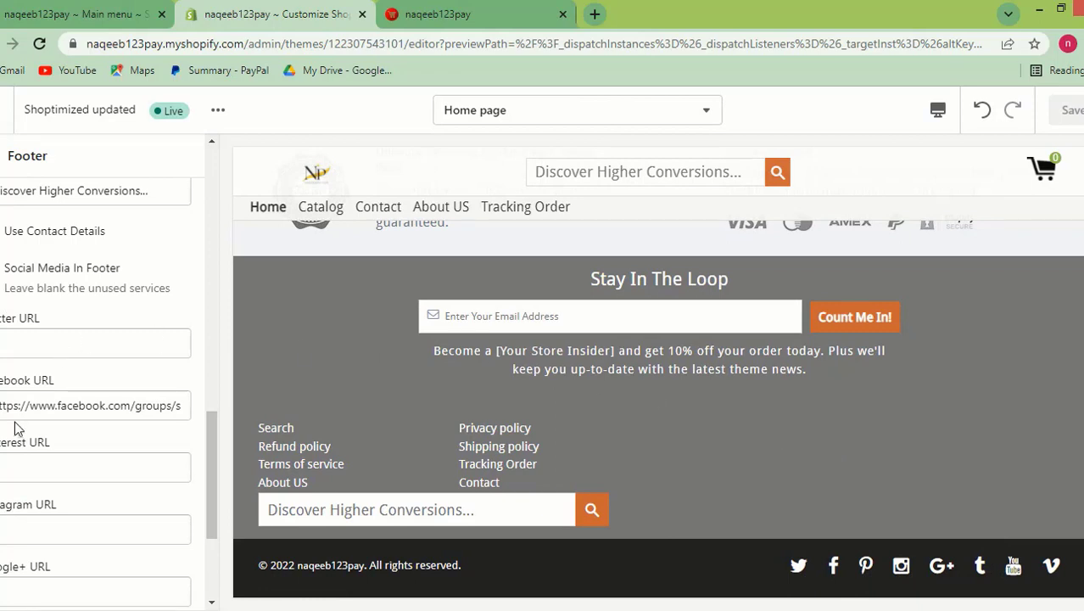
- Open the footer's Facebook link from the preview in a new browser tab and examine the page it leads to
left_click(24, 344)
scroll(25, 342, "down", 2)
scroll(32, 462, "up", 1)
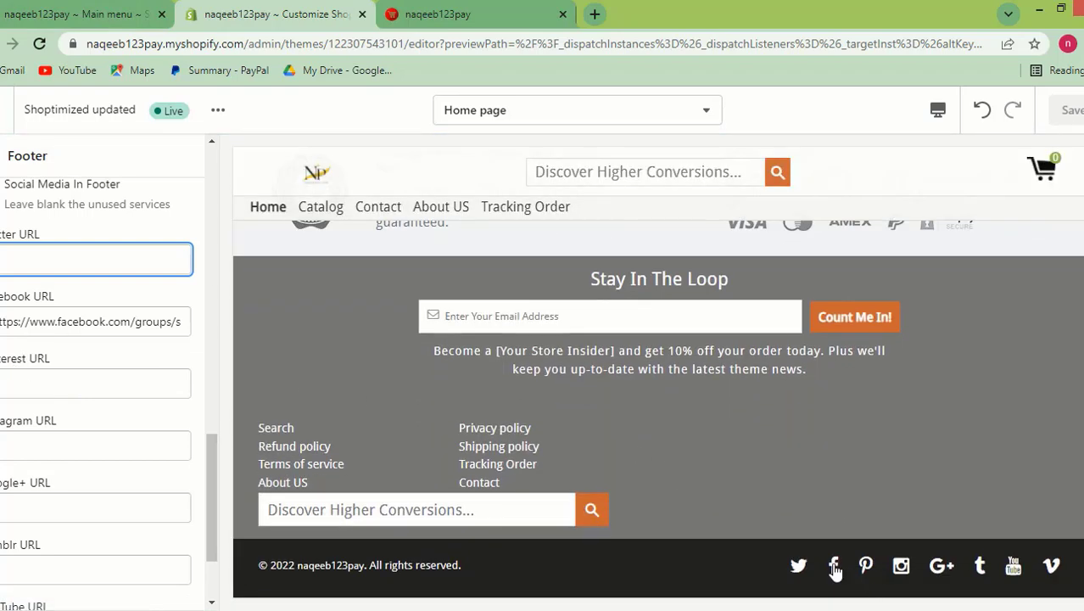
right_click(836, 570)
left_click(900, 417)
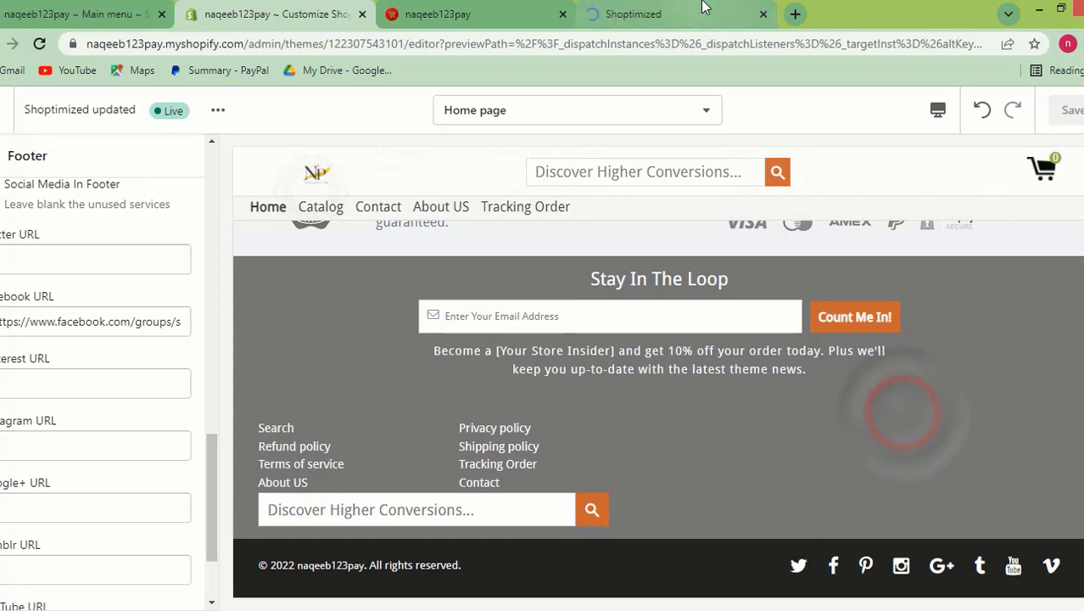
left_click_drag(702, 7, 492, 15)
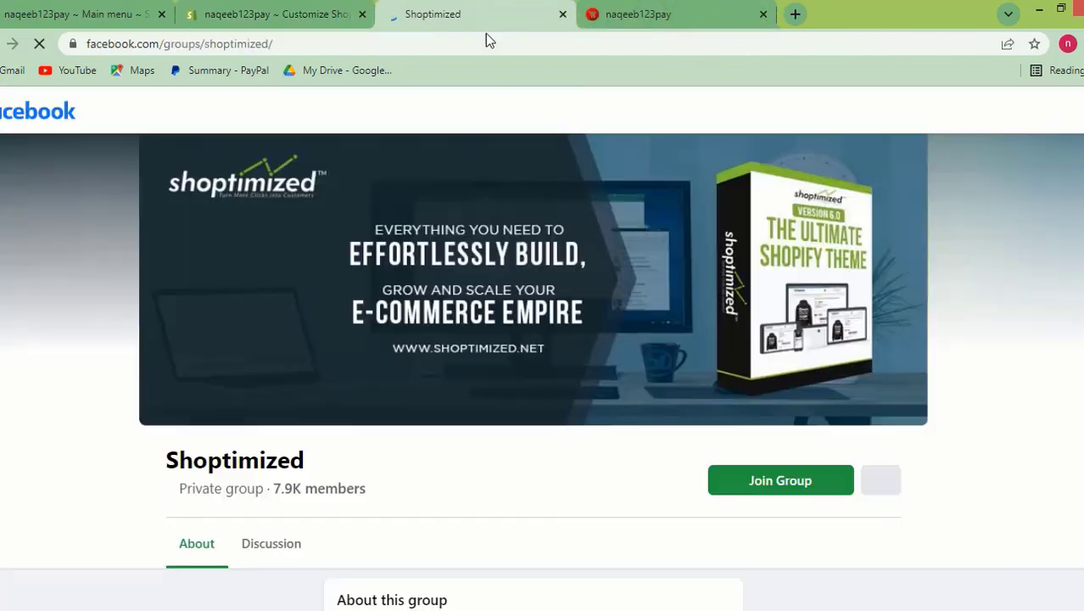
scroll(775, 363, "down", 8)
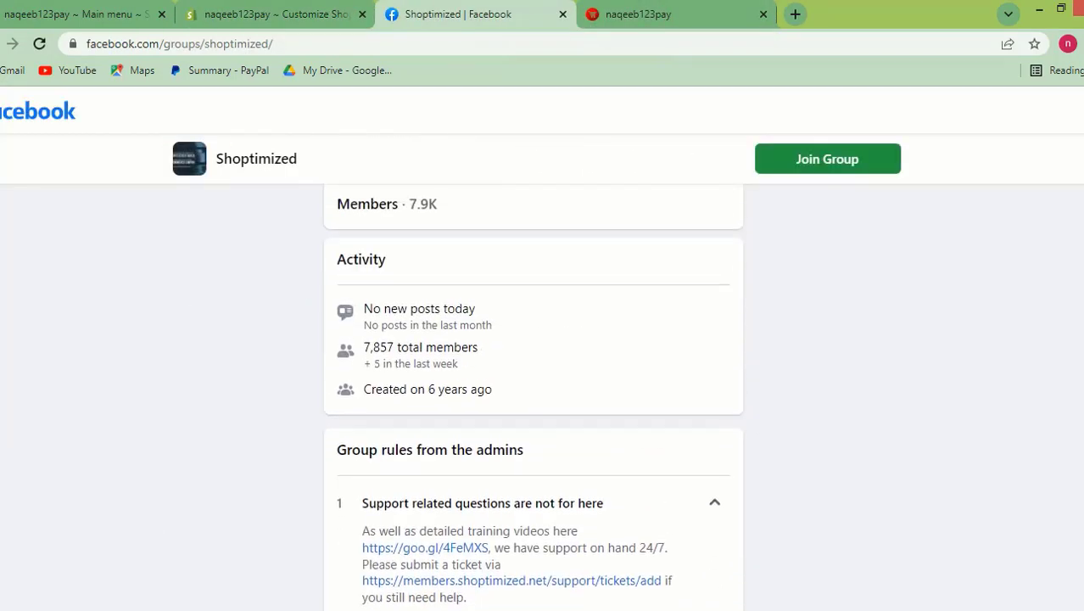
scroll(367, 312, "up", 4)
scroll(959, 363, "down", 3)
scroll(566, 366, "up", 6)
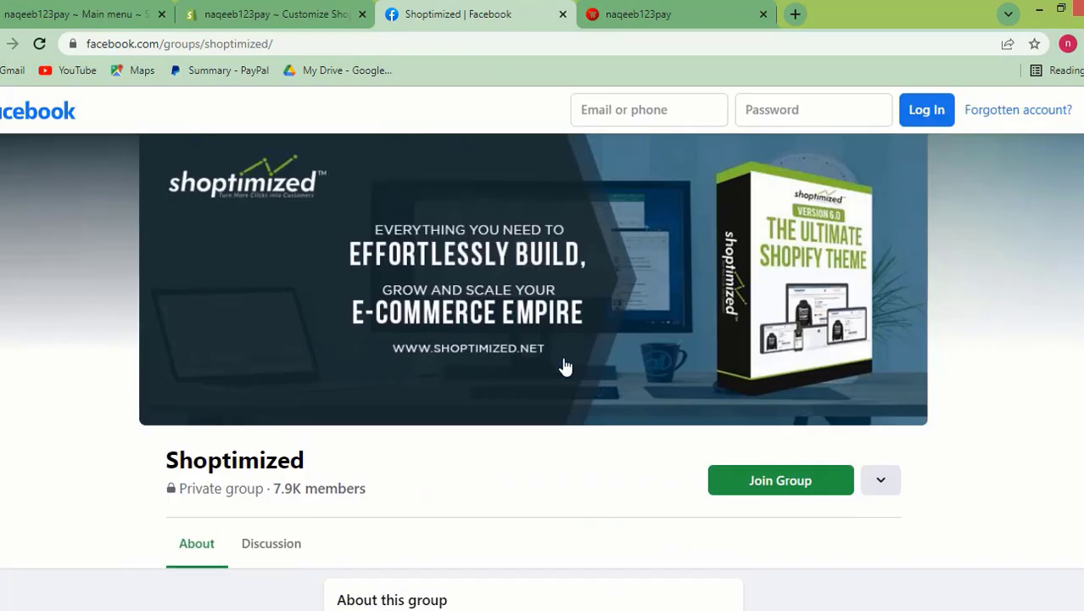
scroll(781, 356, "down", 3)
scroll(781, 356, "up", 3)
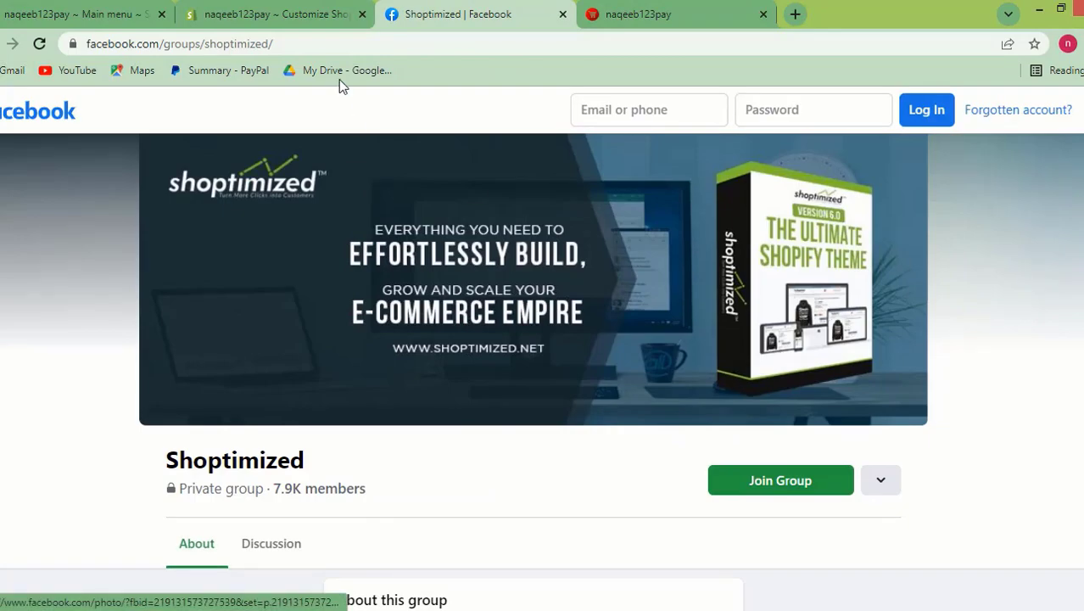
- Switch back to the theme editor, clear the footer's Facebook and YouTube URLs, and save
left_click(343, 15)
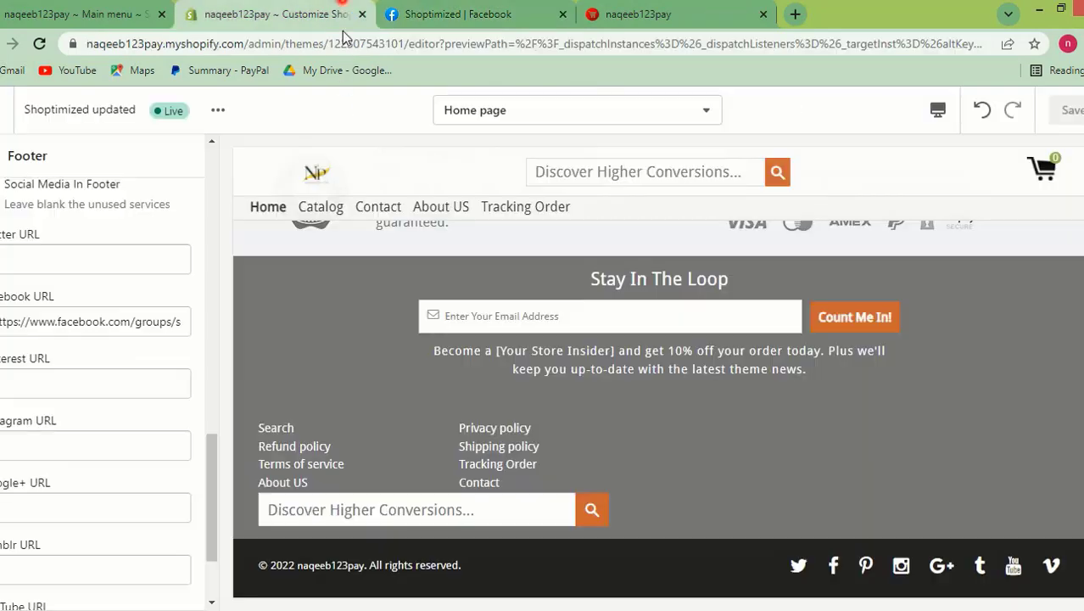
triple_click(118, 314)
key("BackSpace")
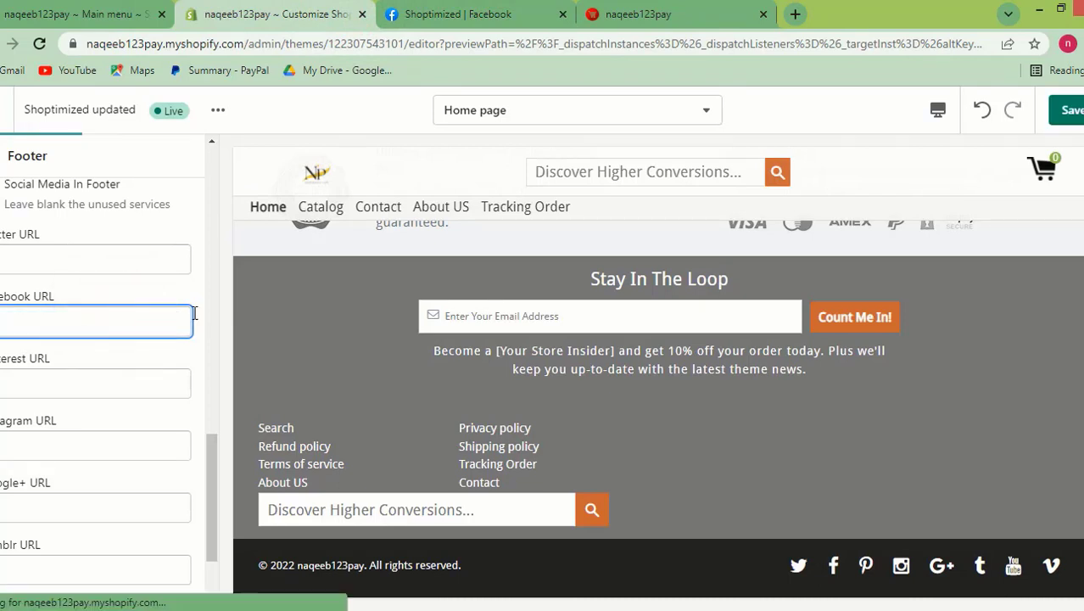
scroll(196, 377, "down", 2)
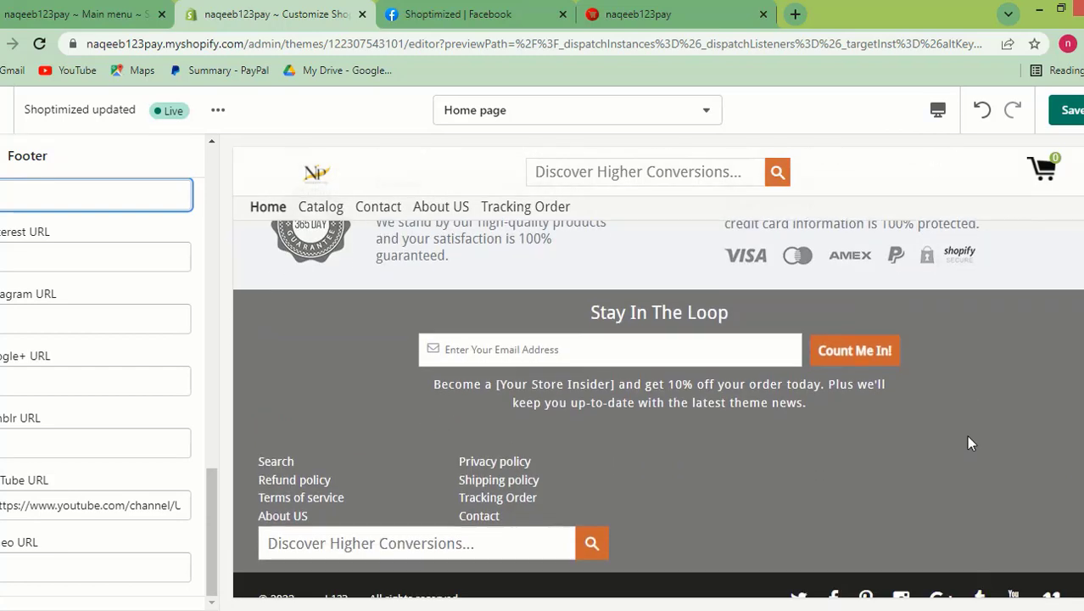
triple_click(77, 501)
key("BackSpace")
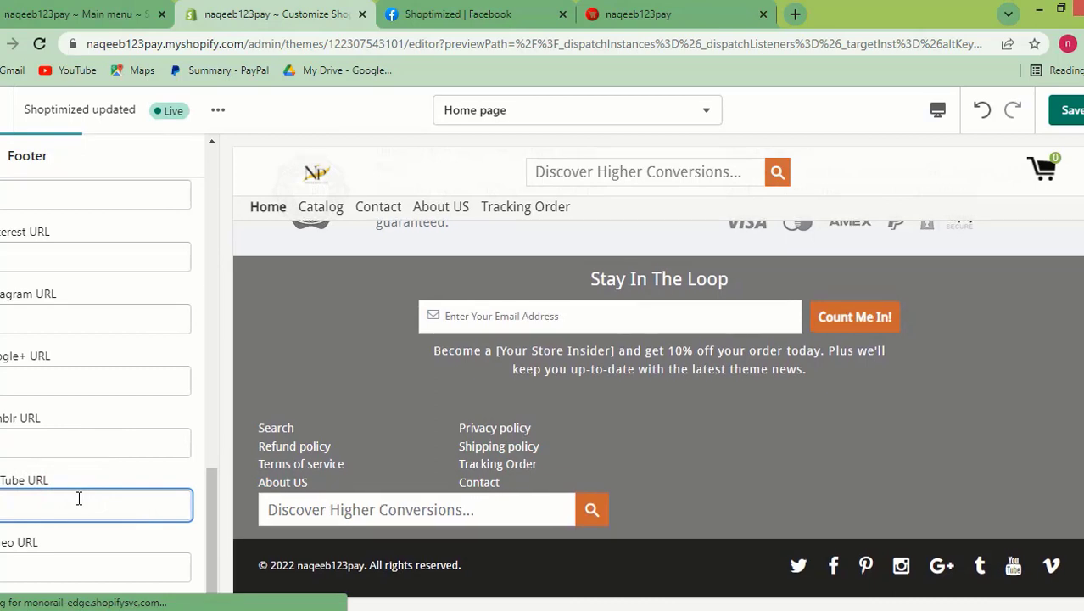
scroll(24, 429, "up", 5)
left_click(1072, 111)
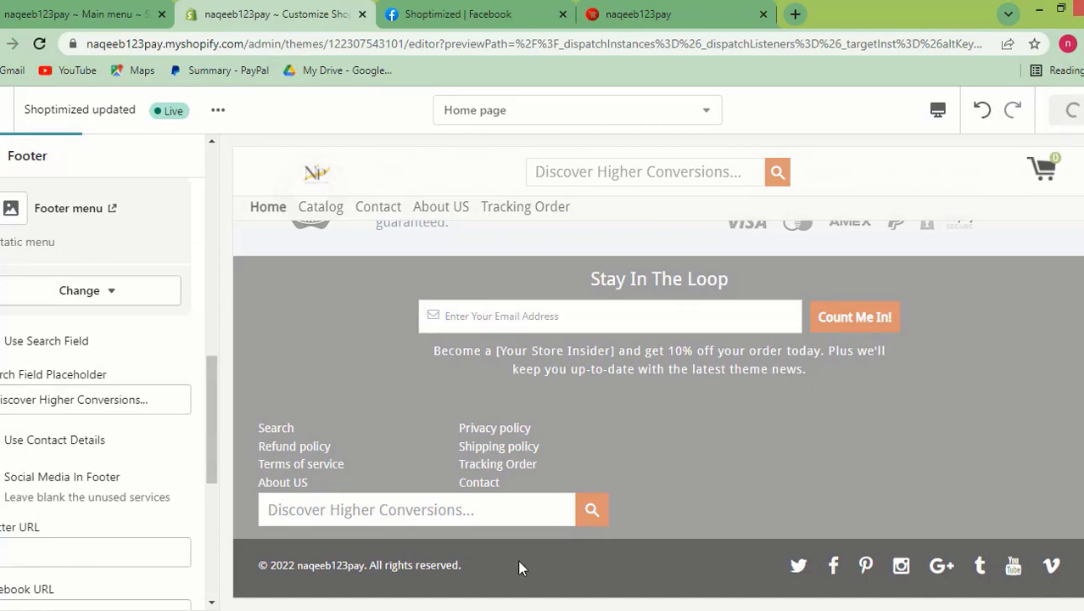
- Leave the Footer section and open the general theme settings, bringing the preview back to the page header
scroll(184, 308, "up", 10)
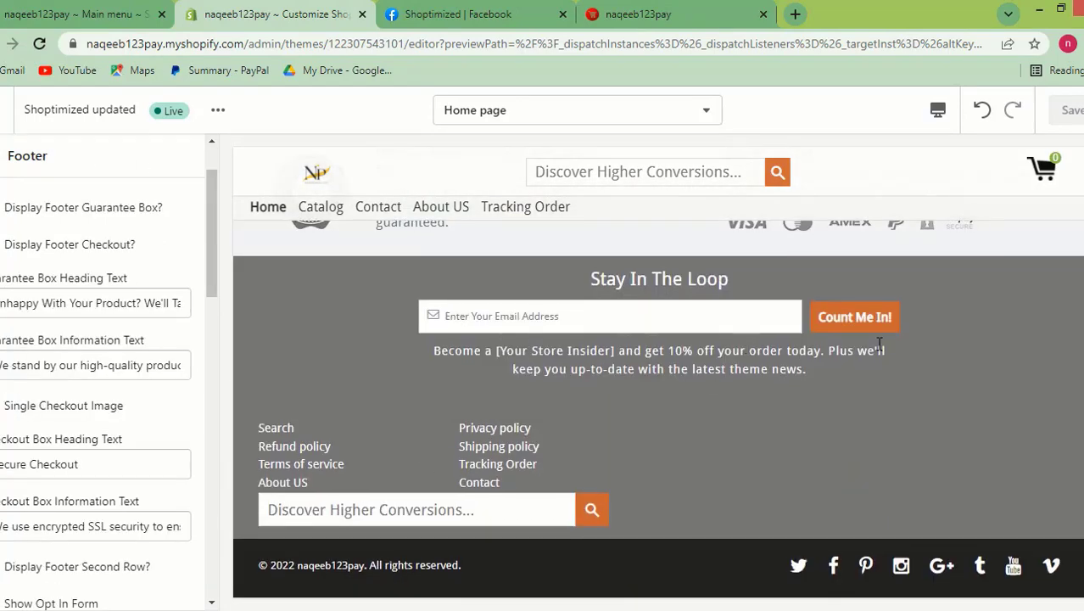
scroll(75, 347, "up", 1)
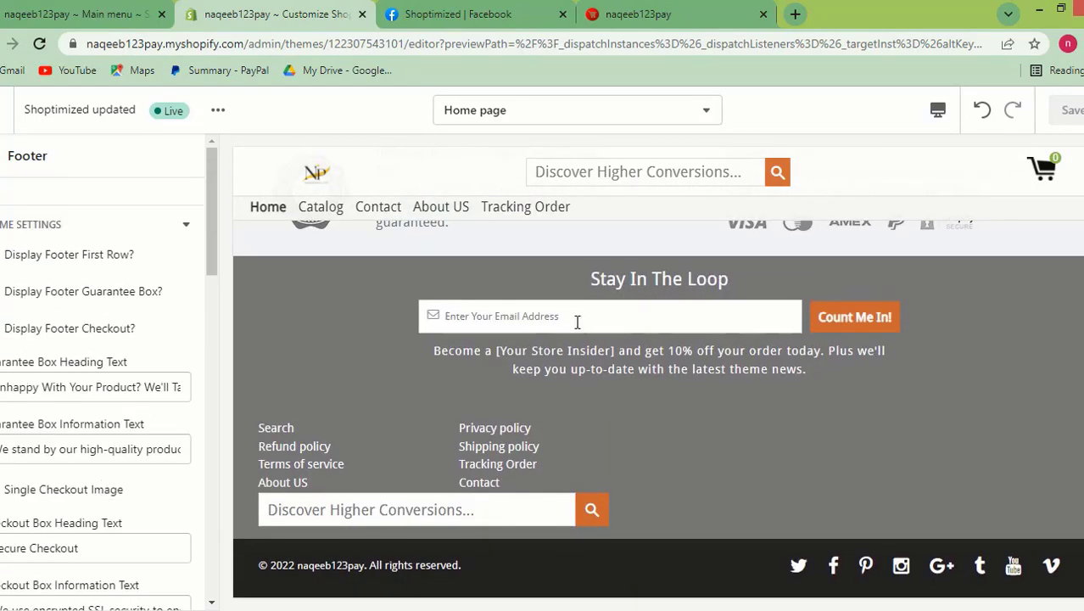
left_click(1, 156)
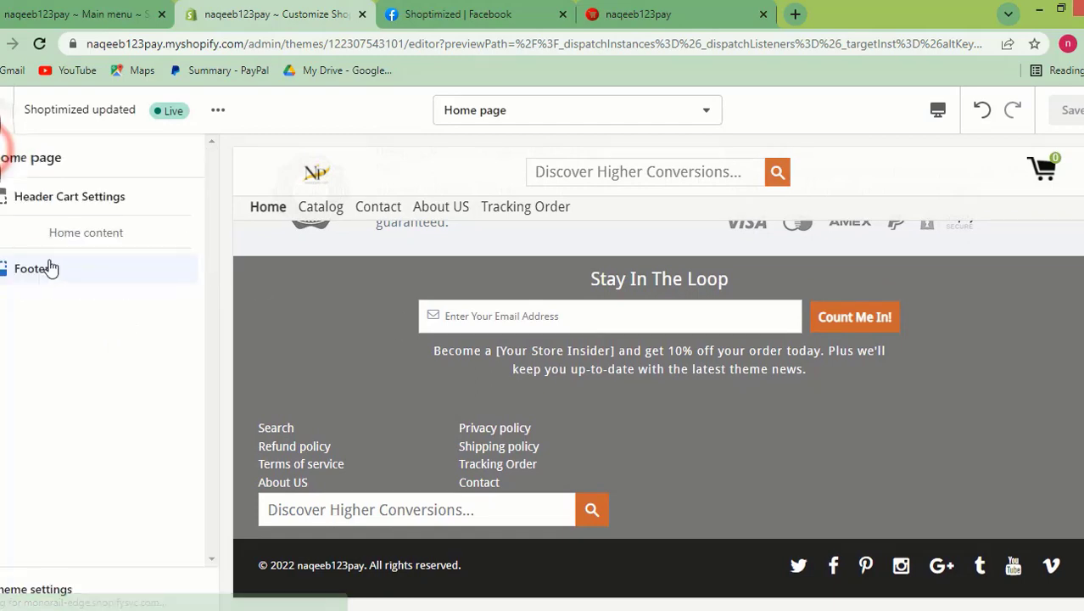
left_click(52, 590)
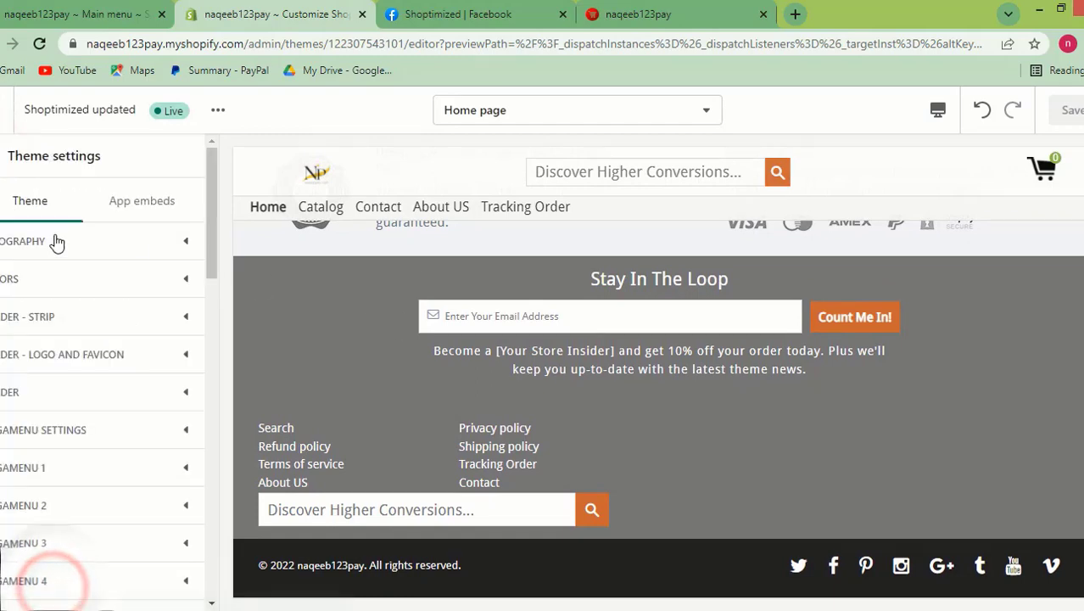
scroll(58, 242, "down", 2)
scroll(702, 452, "up", 7)
scroll(431, 252, "up", 10)
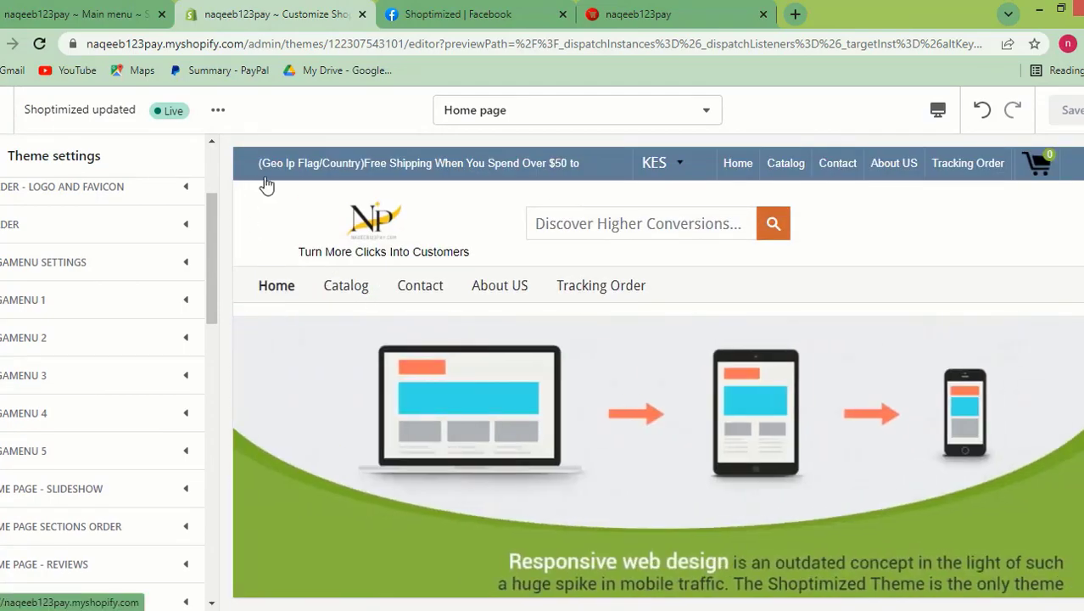
- Examine the home page preview from the product collections down to the two footer videos and the customer reviews
scroll(1024, 238, "down", 10)
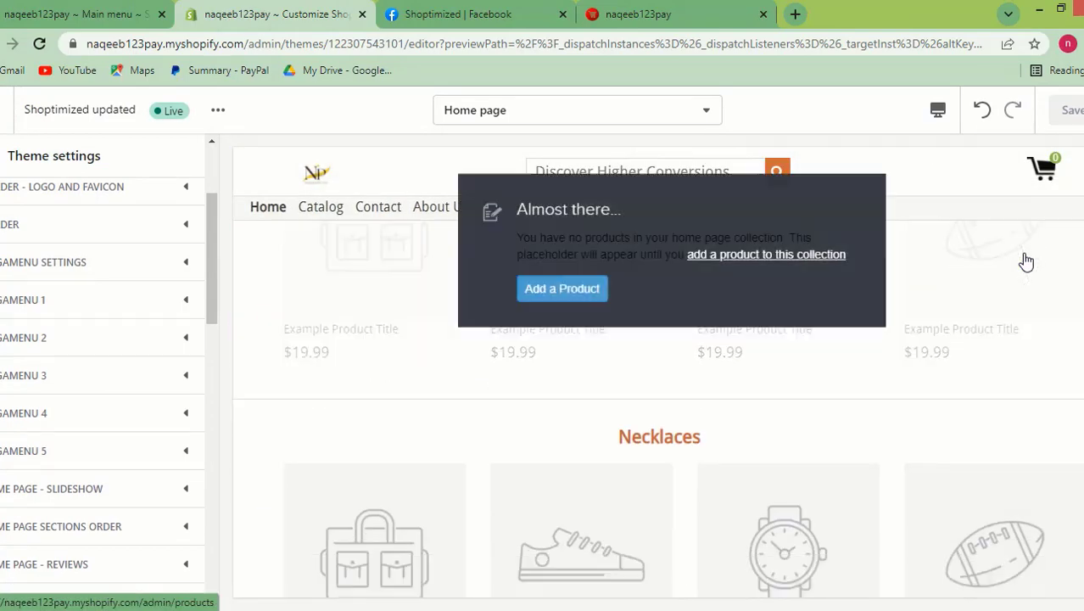
scroll(777, 382, "up", 10)
scroll(736, 425, "down", 20)
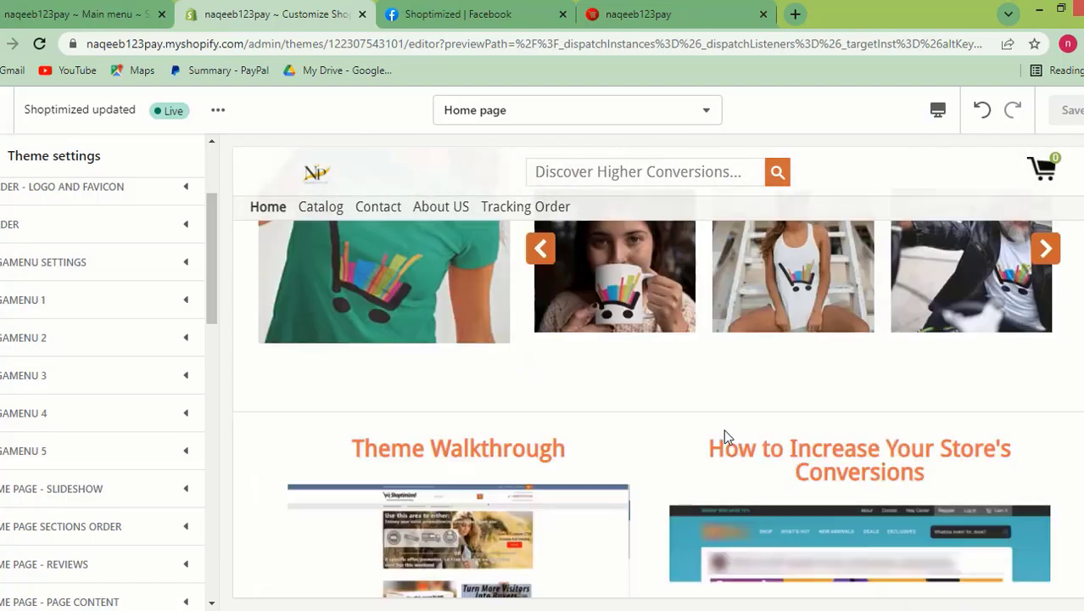
scroll(668, 458, "down", 1)
scroll(642, 484, "up", 5)
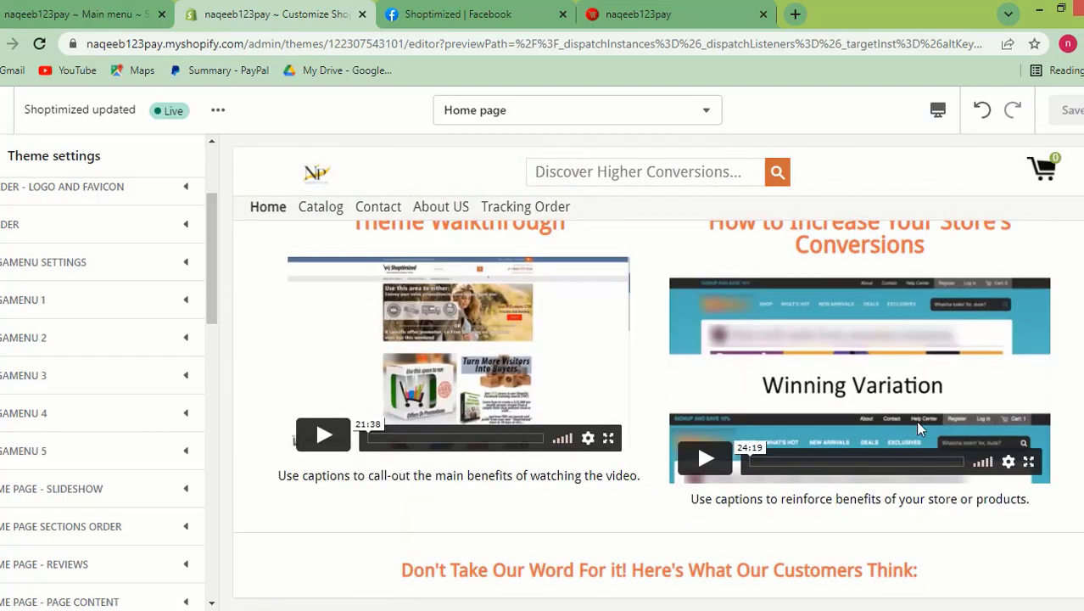
scroll(933, 322, "down", 5)
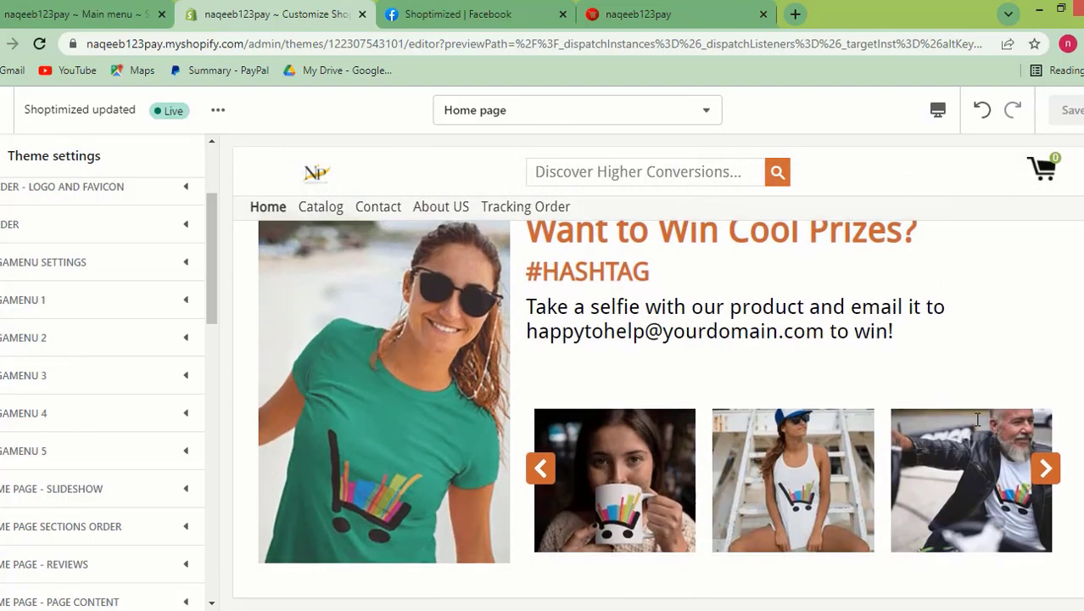
scroll(822, 407, "up", 6)
scroll(822, 416, "down", 4)
scroll(822, 429, "up", 4)
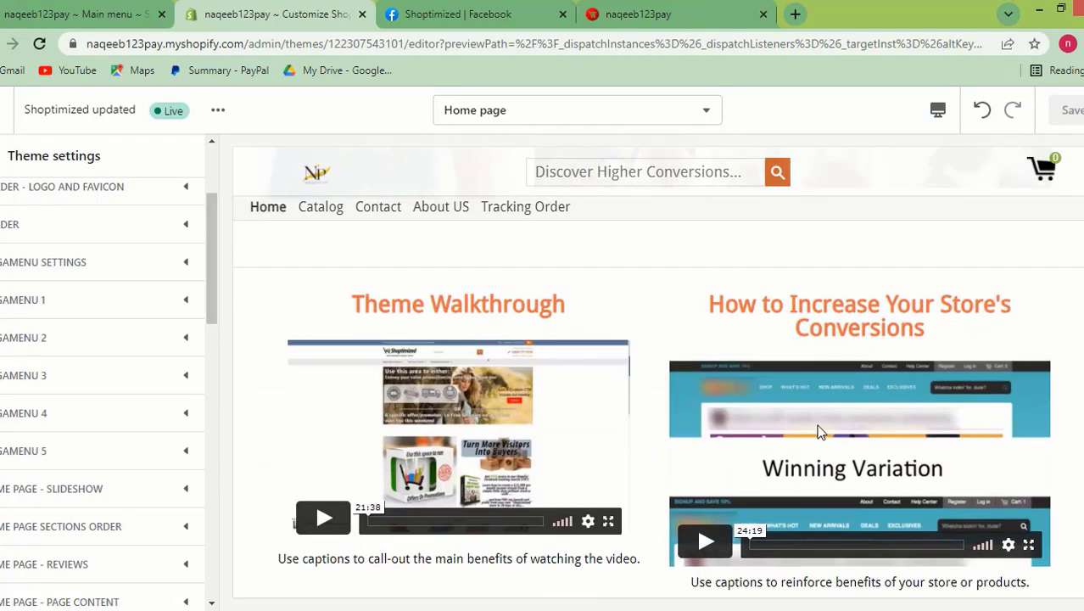
scroll(821, 428, "down", 2)
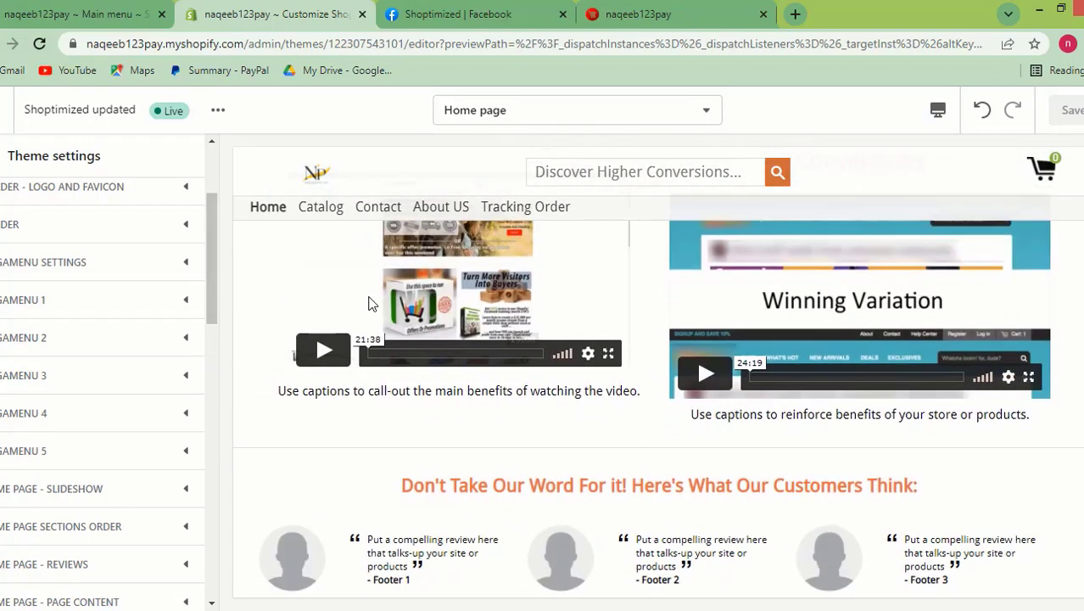
scroll(473, 439, "up", 2)
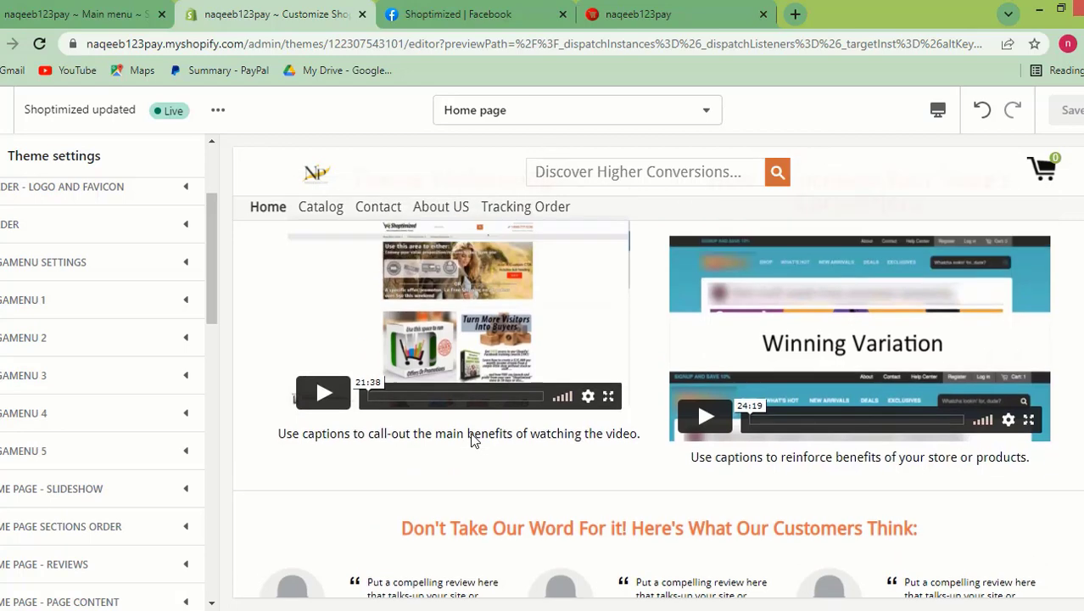
scroll(907, 387, "down", 1)
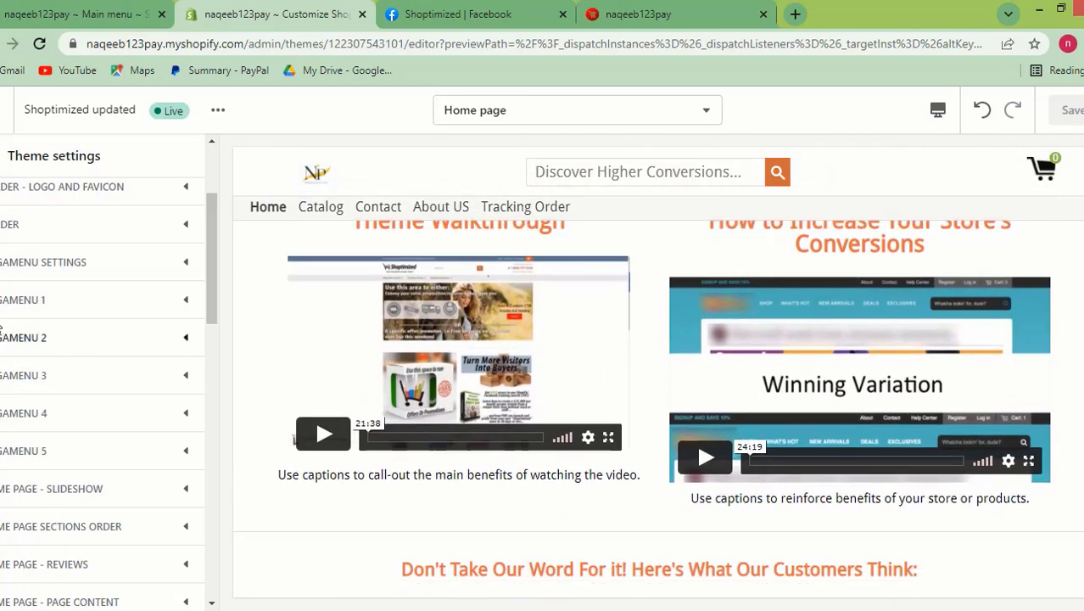
- Open the Footer - Video theme settings, examine the title, iFrame and caption options of both videos, and leave the theme settings
scroll(129, 368, "down", 3)
scroll(117, 312, "down", 1)
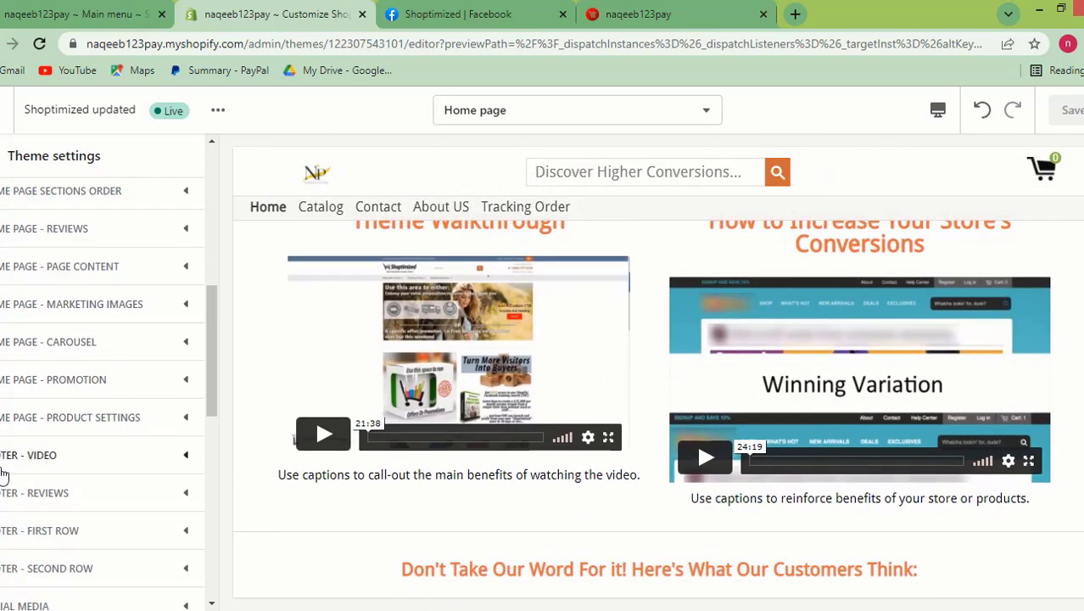
scroll(127, 416, "down", 1)
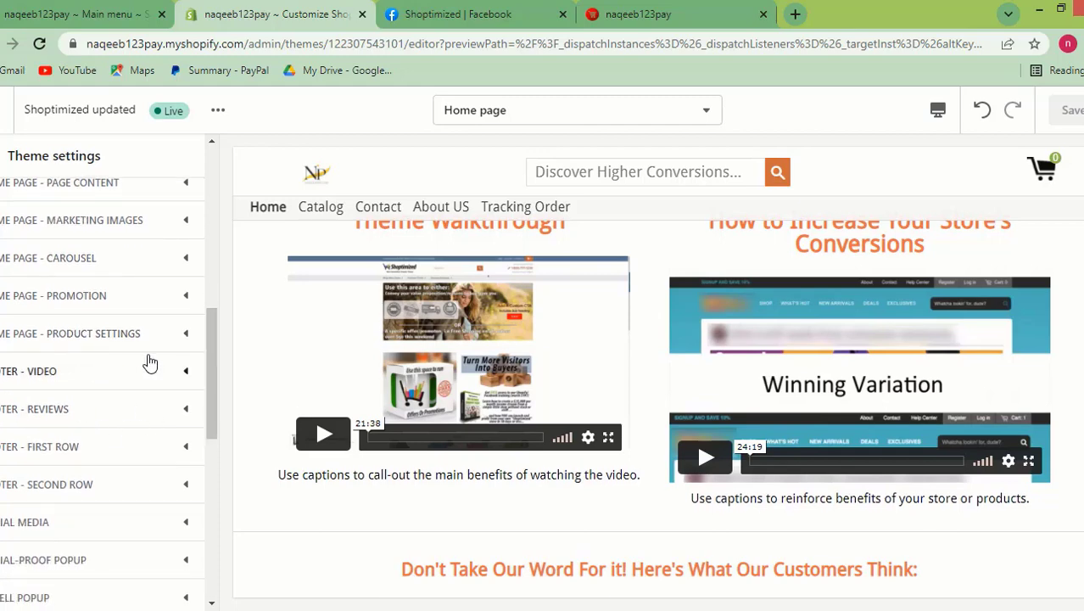
left_click(87, 370)
scroll(102, 374, "down", 2)
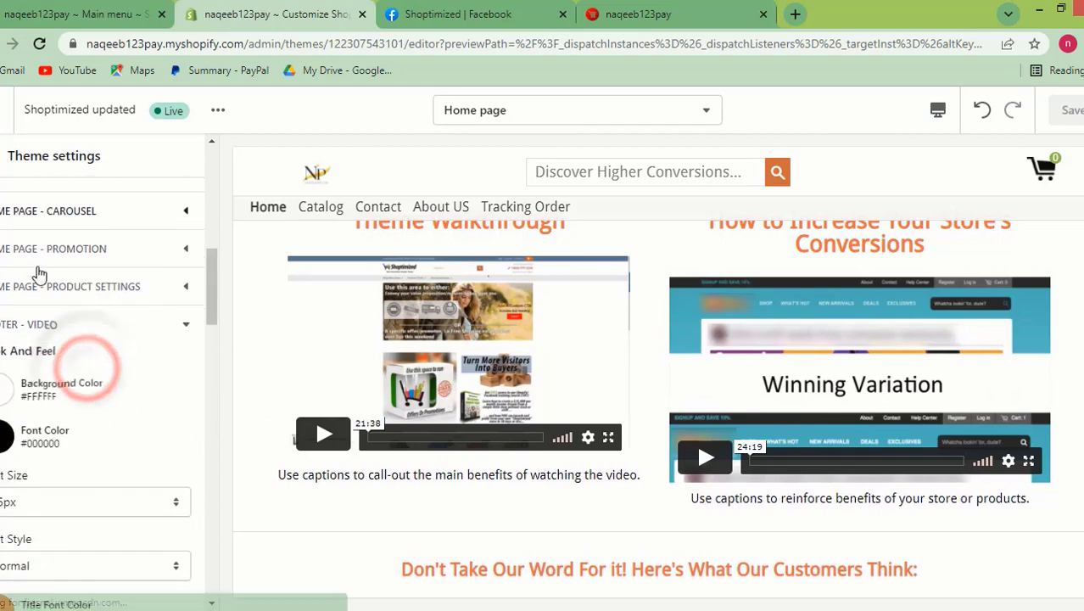
scroll(114, 388, "down", 5)
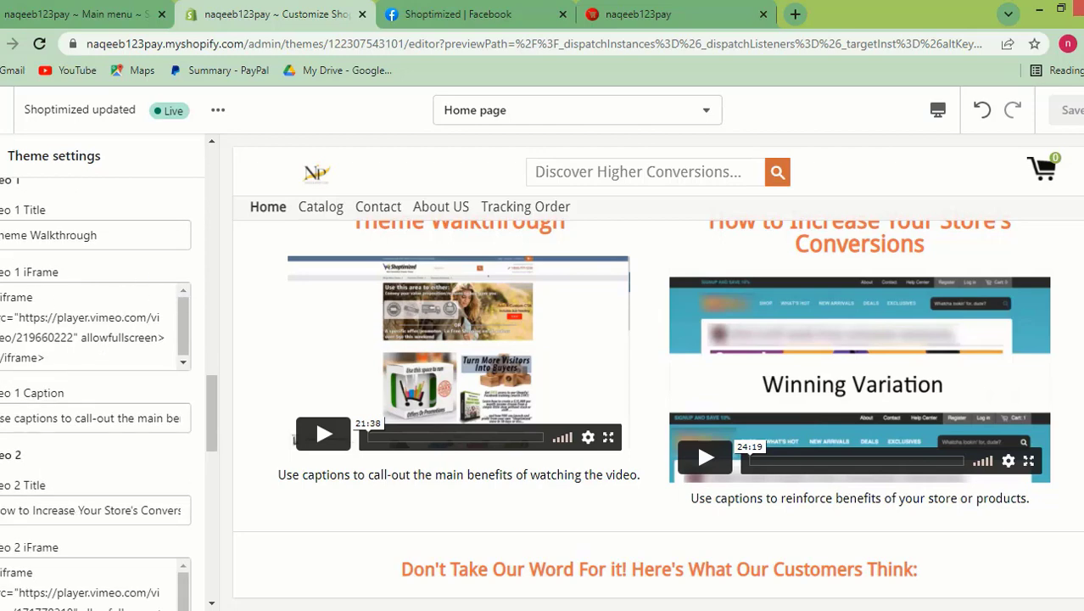
left_click(4, 153)
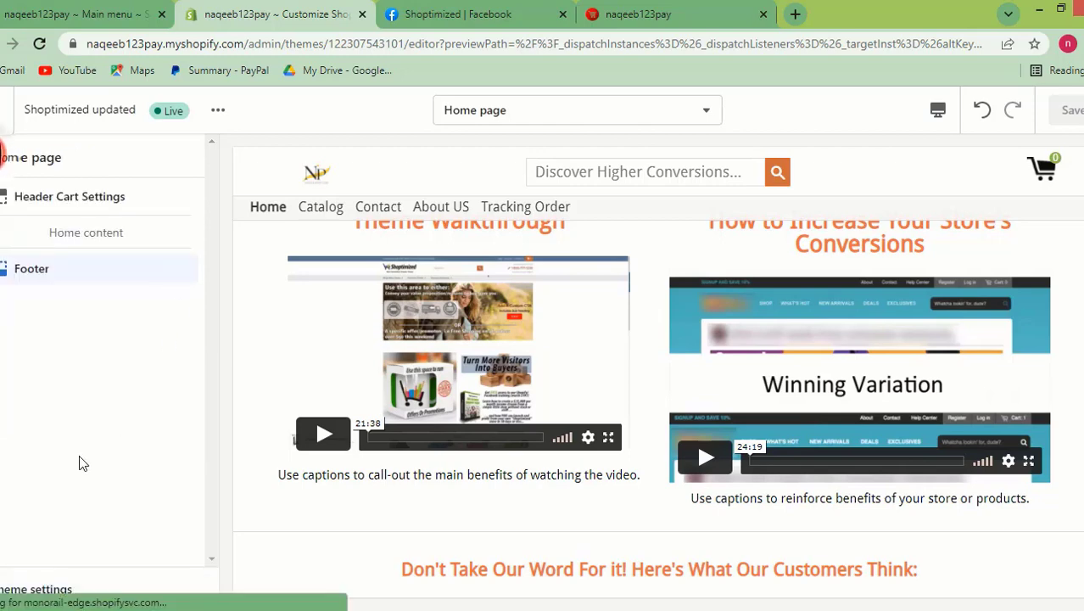
- Reopen the theme settings and review the home page, footer and product page groups alongside the home page preview
left_click(53, 580)
scroll(87, 261, "down", 3)
scroll(579, 390, "up", 7)
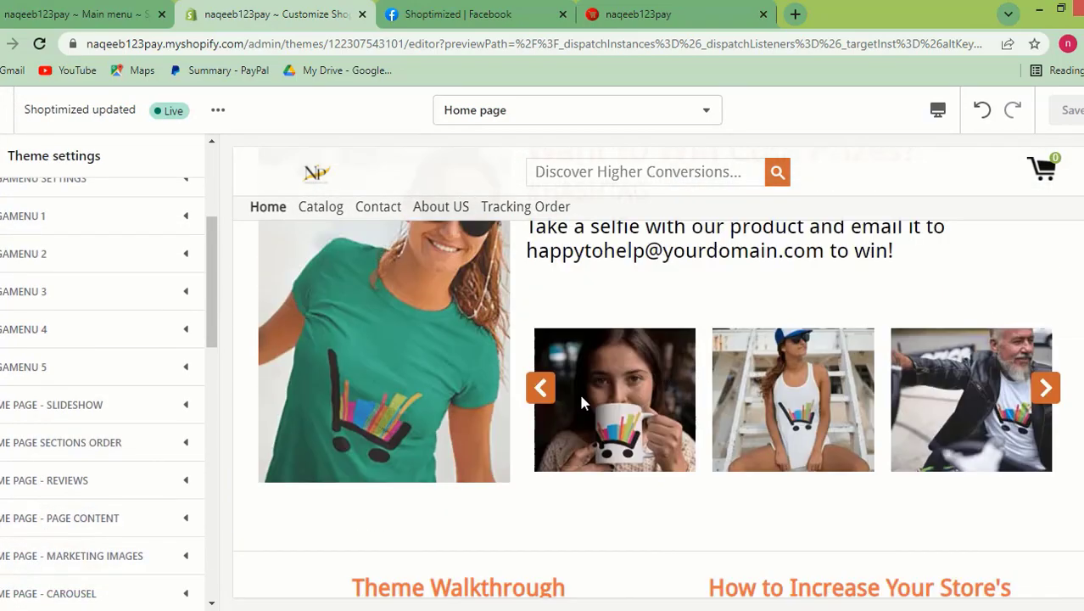
scroll(847, 316, "down", 10)
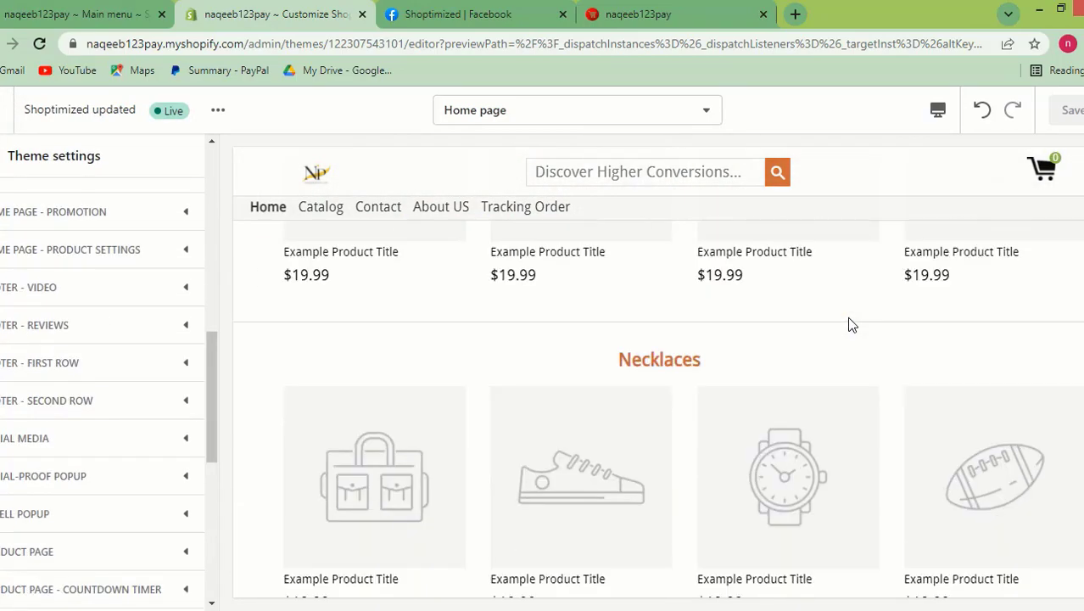
scroll(652, 310, "up", 4)
scroll(652, 311, "up", 4)
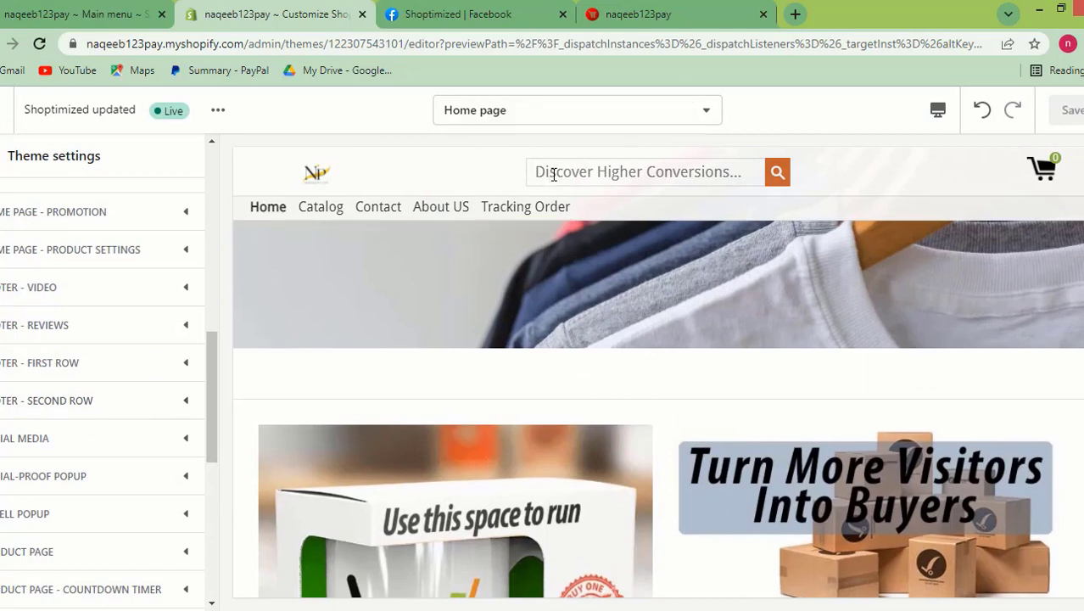
- Look through the editor's list of page templates, check the templates available under Products, and close the list
left_click(588, 106)
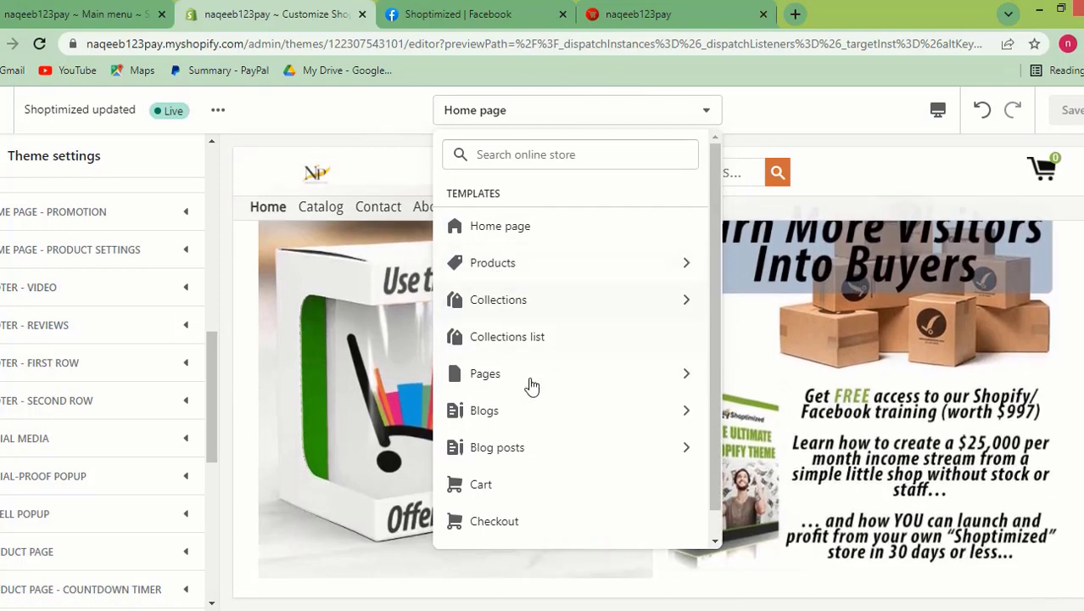
scroll(543, 331, "down", 1)
scroll(547, 237, "up", 1)
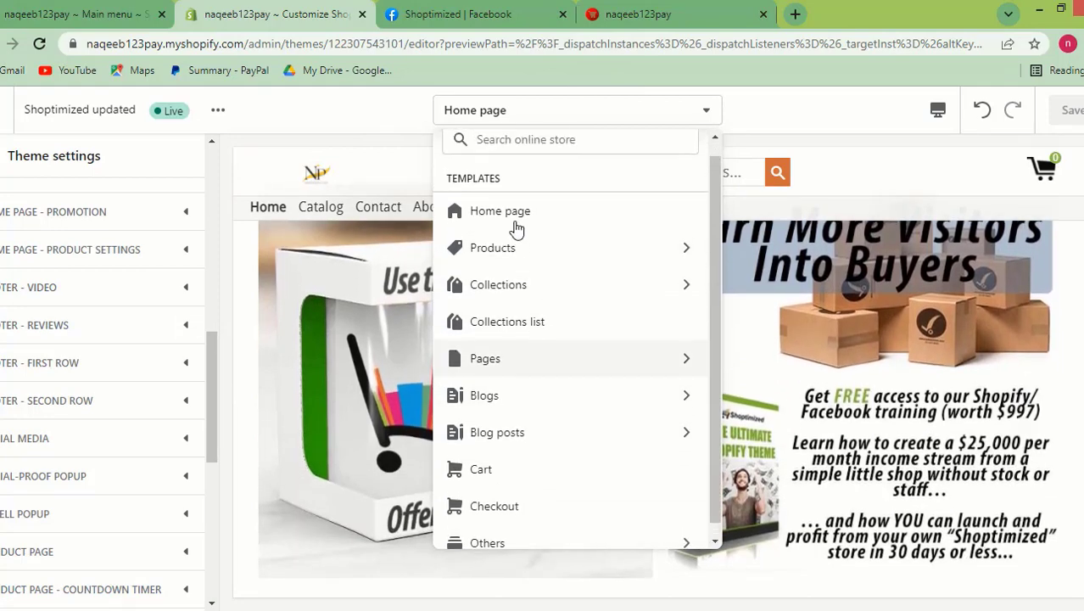
left_click(505, 266)
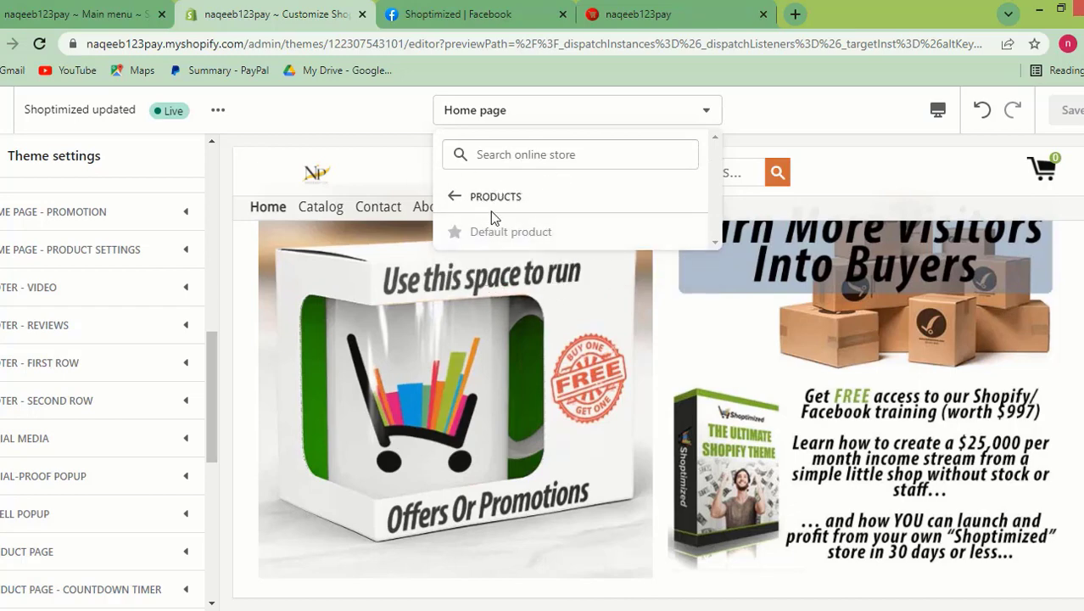
left_click(455, 196)
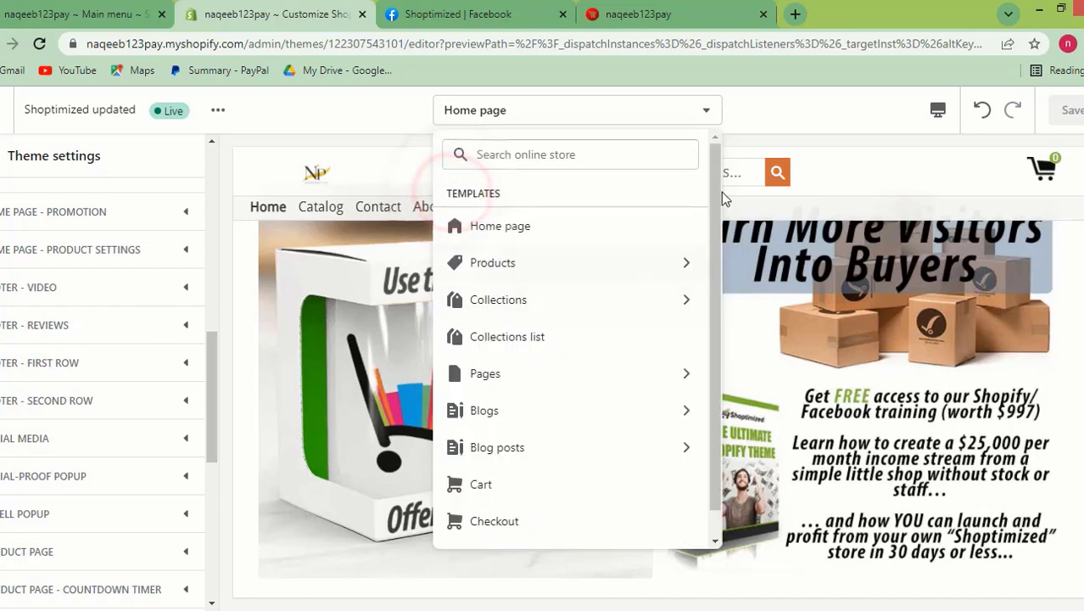
left_click(876, 179)
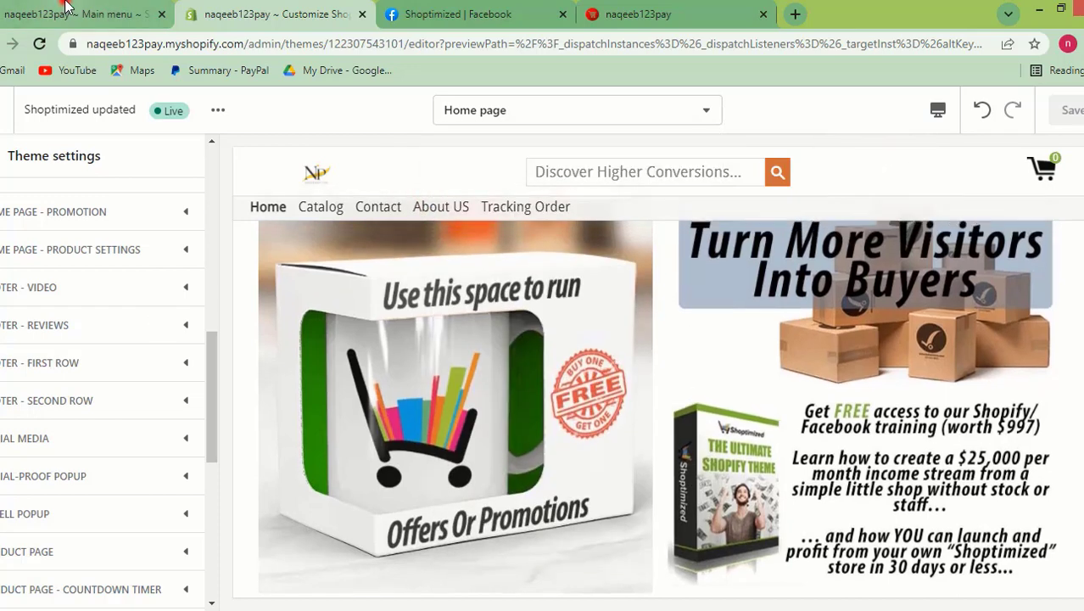
- Switch to the Shopify admin browser tab, open the Apps page, and look over the recommended starter pack apps
left_click(68, 13)
scroll(93, 509, "down", 1)
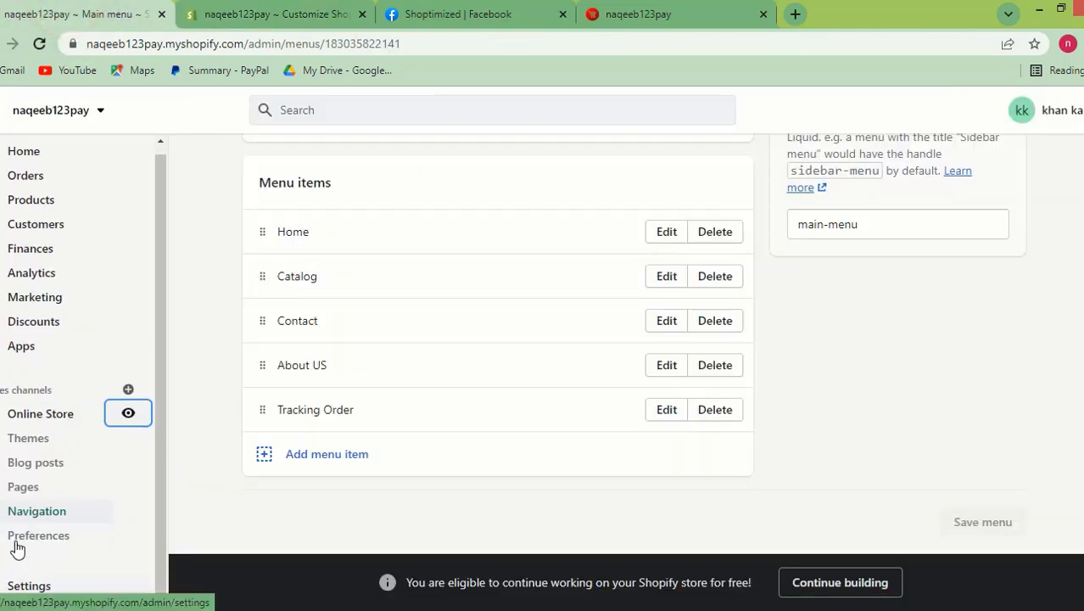
left_click(23, 347)
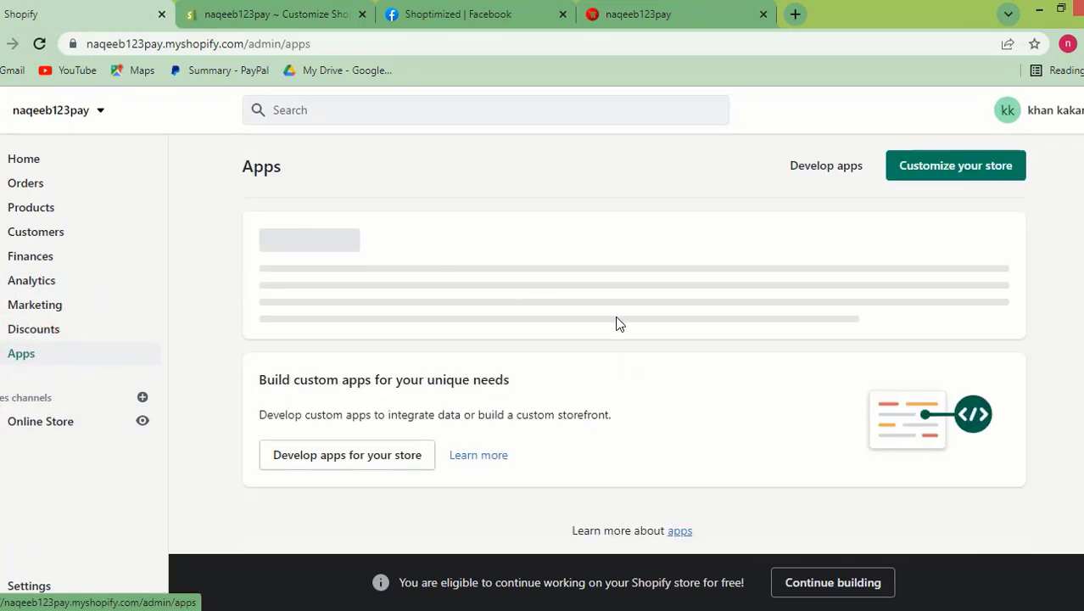
scroll(670, 368, "down", 3)
scroll(608, 356, "up", 3)
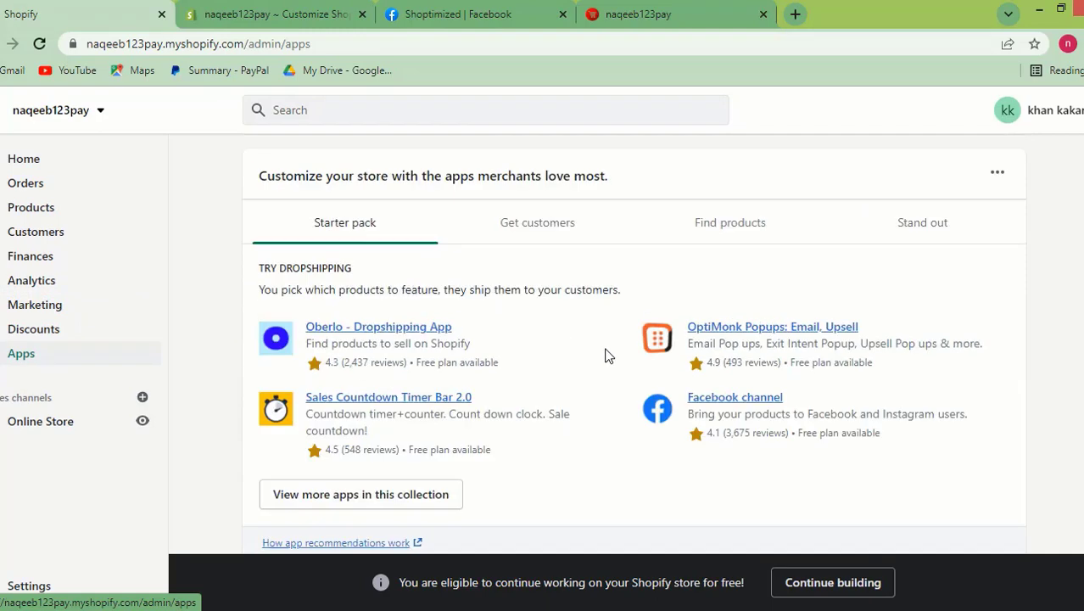
scroll(607, 356, "up", 1)
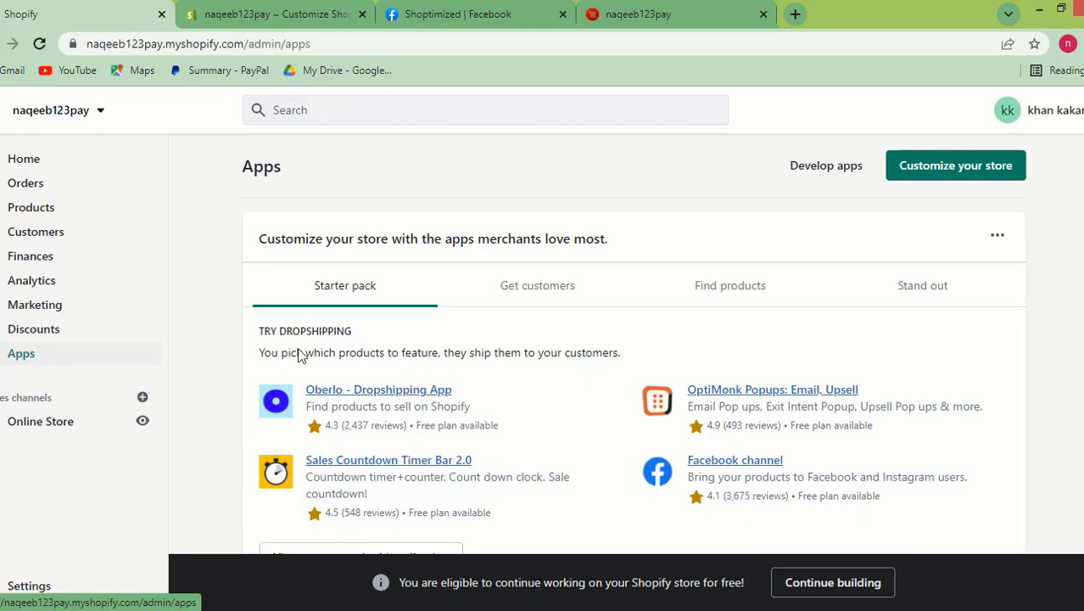
- Open the Oberlo - Dropshipping App listing and the Customize your store link in separate browser tabs, staying on the Apps page
left_click(387, 390)
left_click(73, 12)
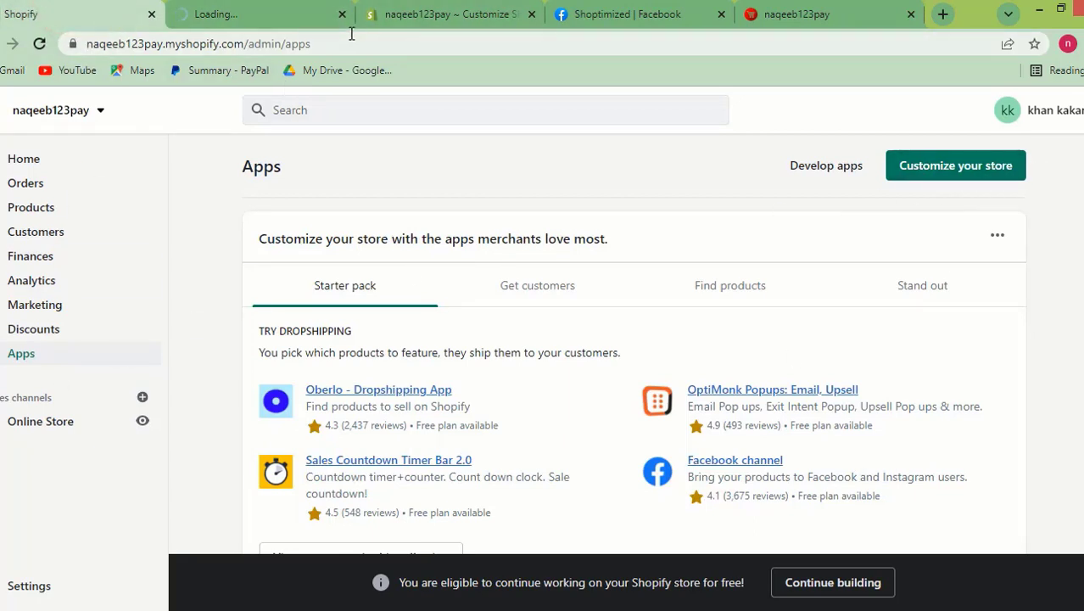
left_click(214, 13)
left_click(64, 12)
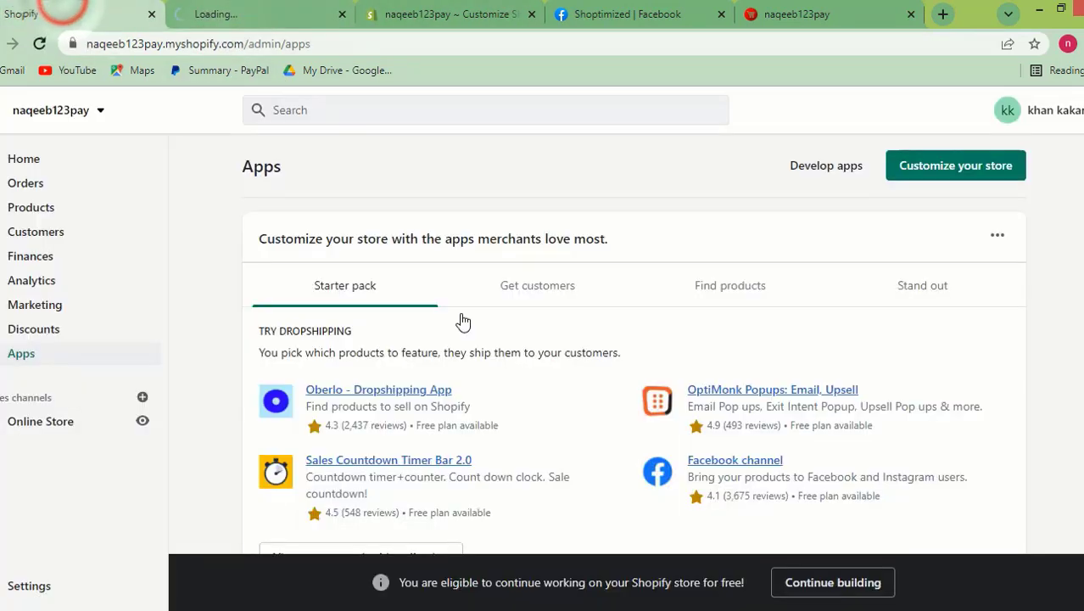
right_click(955, 170)
left_click(975, 185)
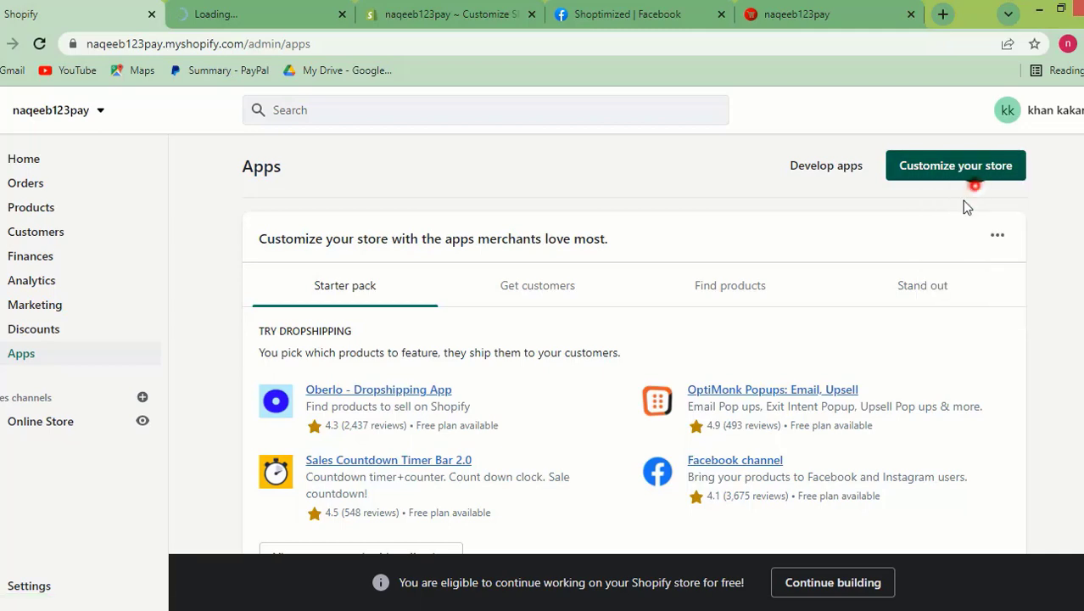
- Switch to the Oberlo - Dropshipping App listing and examine its description and screenshots
left_click(205, 11)
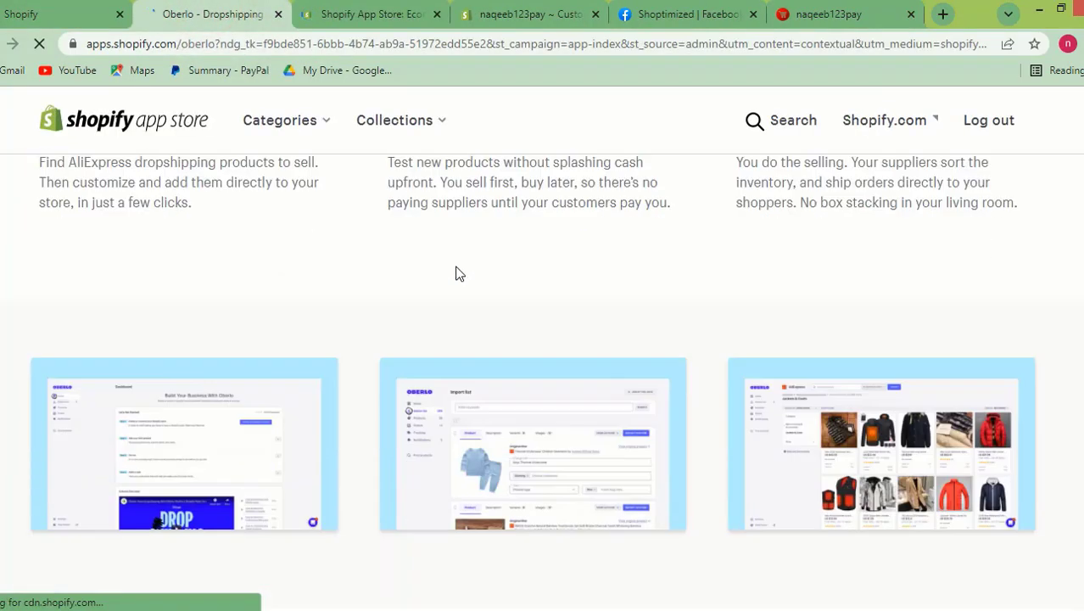
scroll(644, 321, "down", 10)
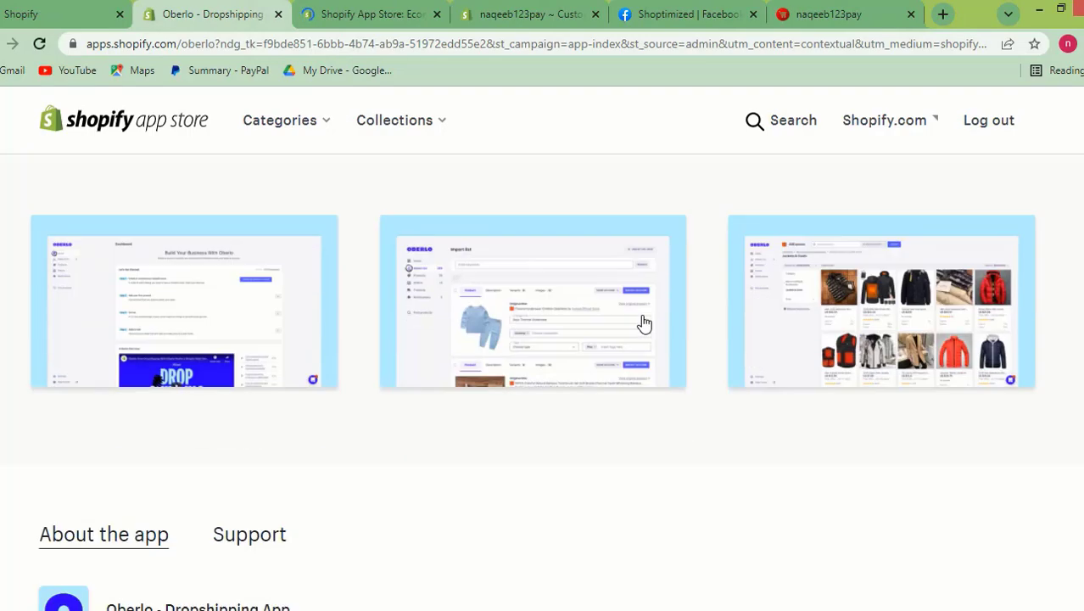
scroll(565, 344, "up", 10)
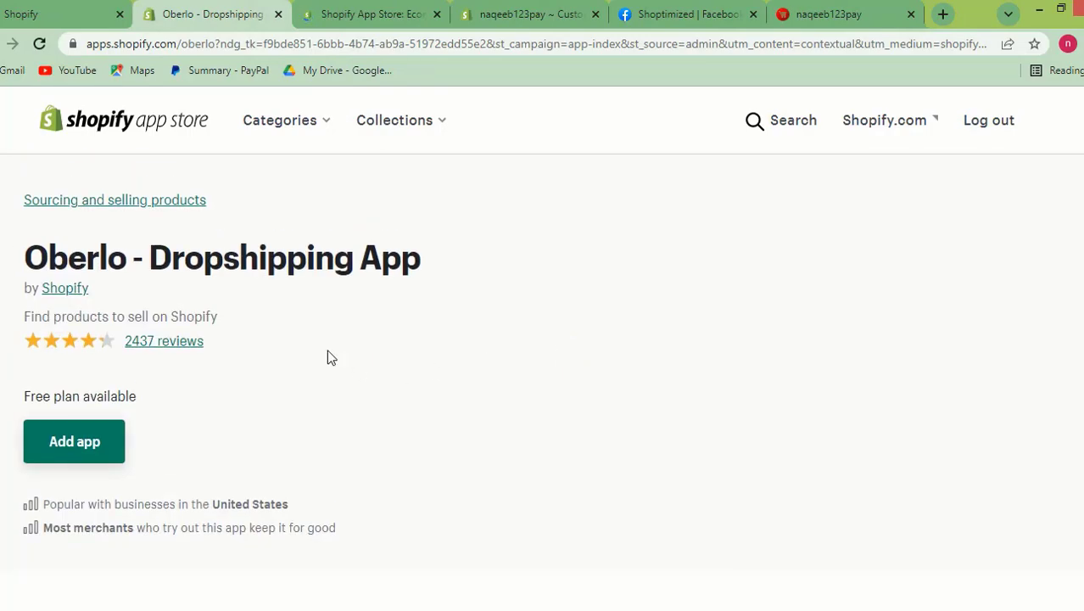
- Examine the Shopify App Store home page's suggested apps in its tab, and return to the Oberlo listing
left_click(366, 12)
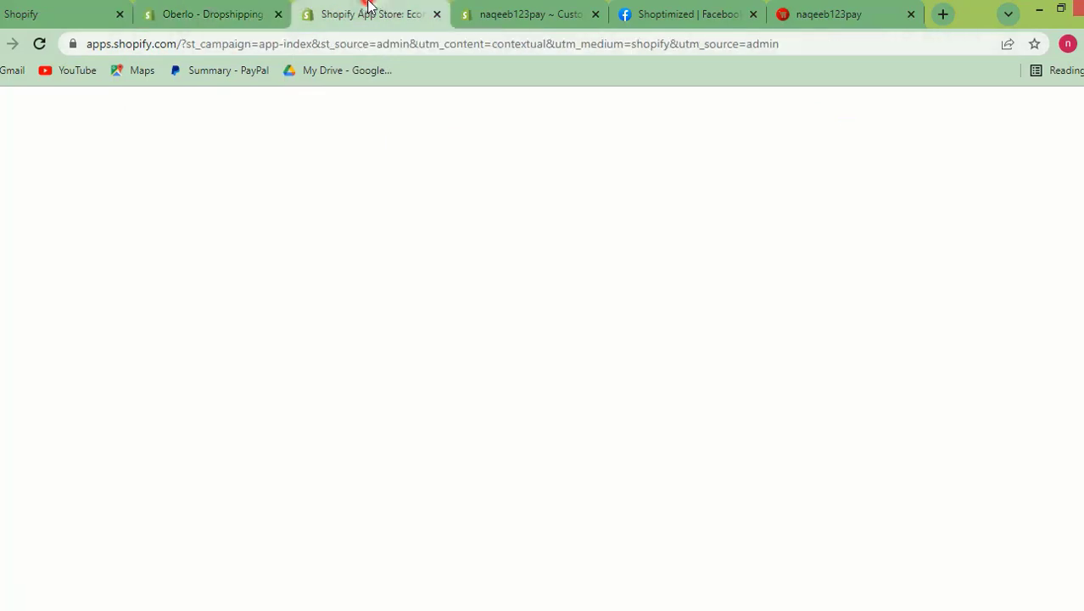
scroll(378, 337, "down", 2)
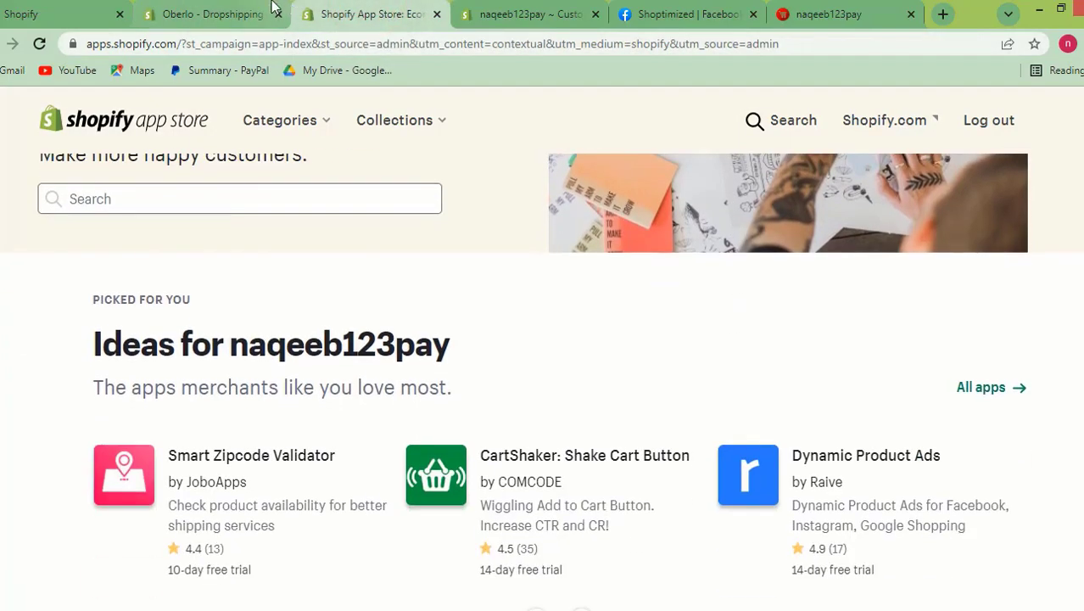
left_click(181, 6)
left_click(35, 6)
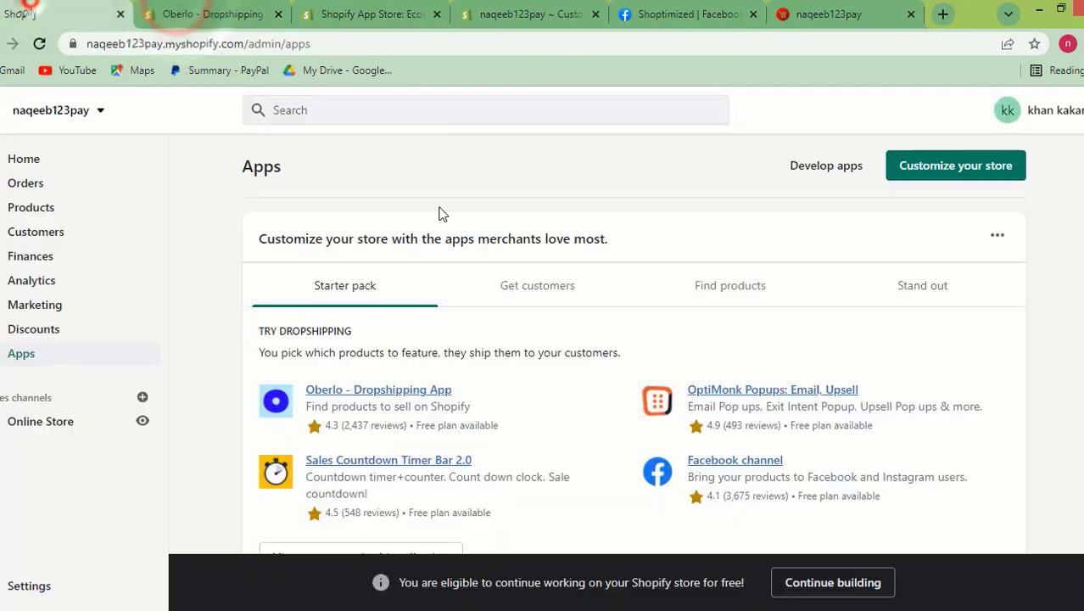
left_click(272, 4)
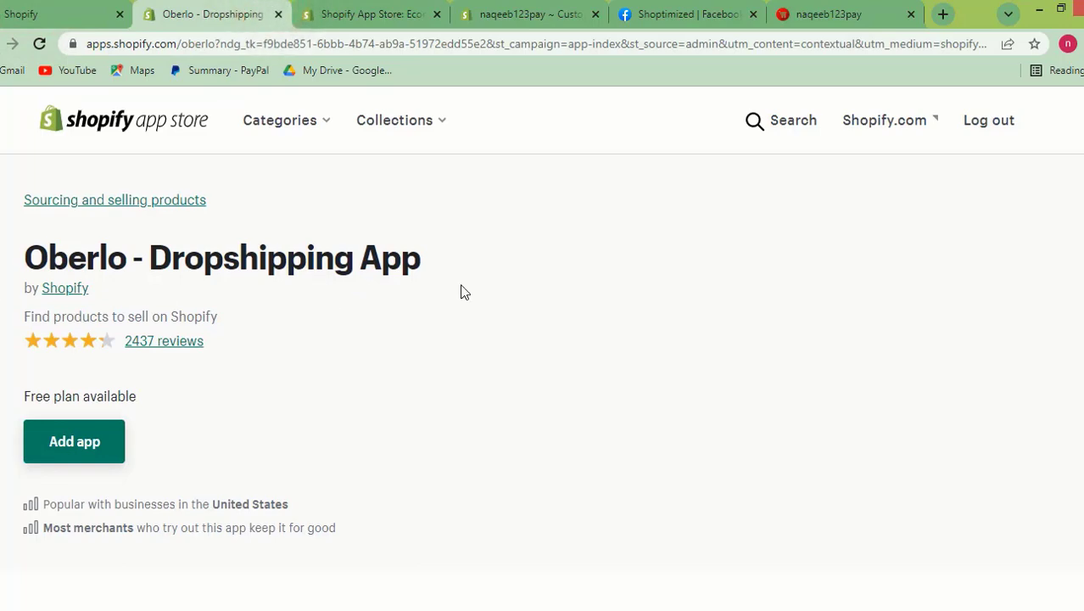
- Add the Oberlo app to the store, reviewing its requested permissions and approving the installation
left_click(54, 450)
scroll(504, 412, "down", 6)
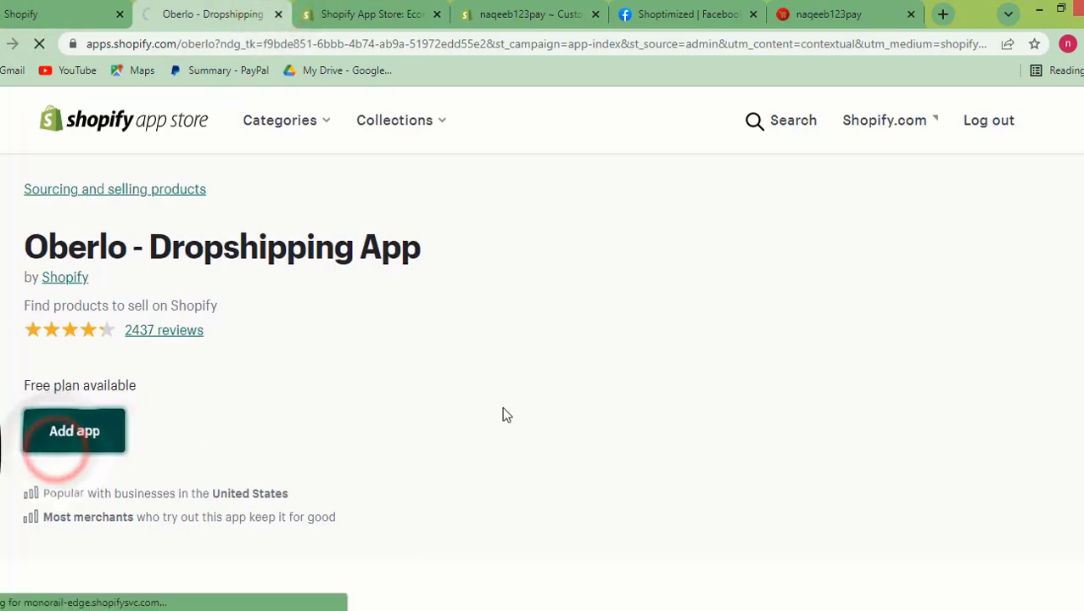
scroll(502, 413, "up", 6)
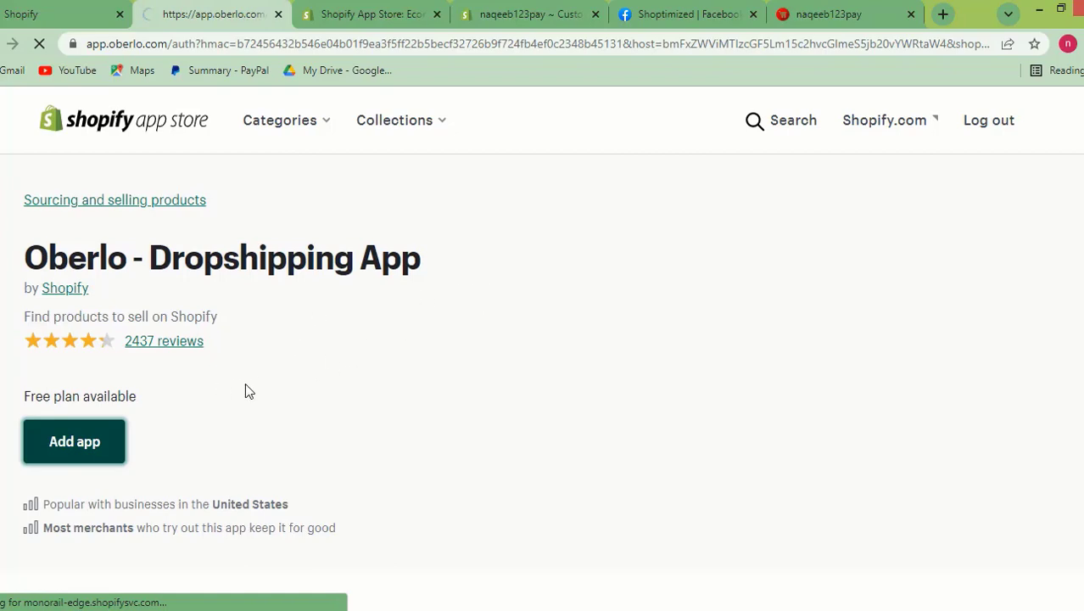
scroll(878, 408, "down", 3)
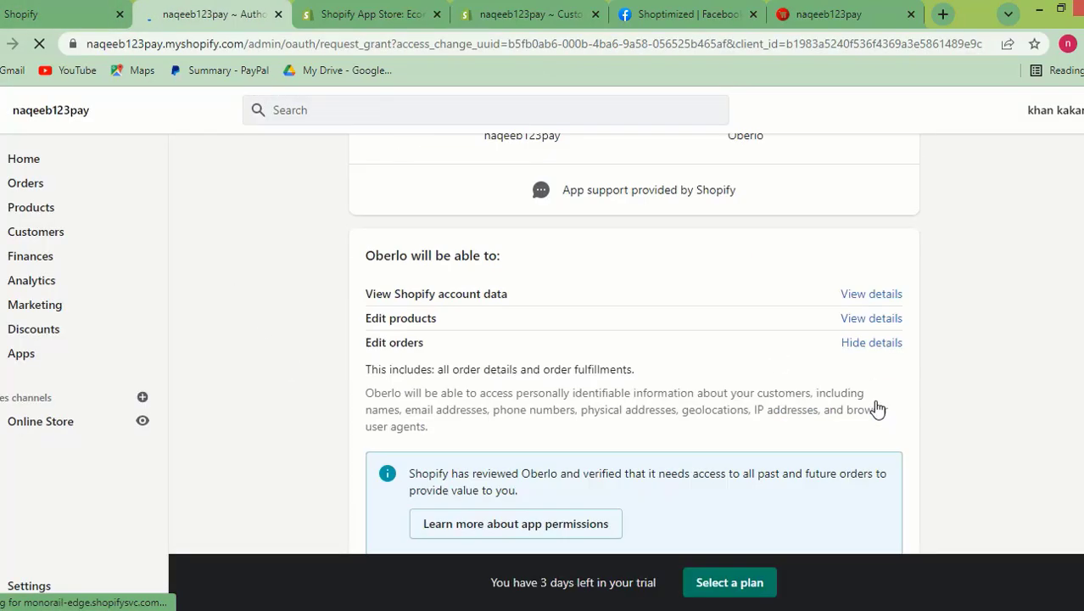
scroll(878, 408, "down", 3)
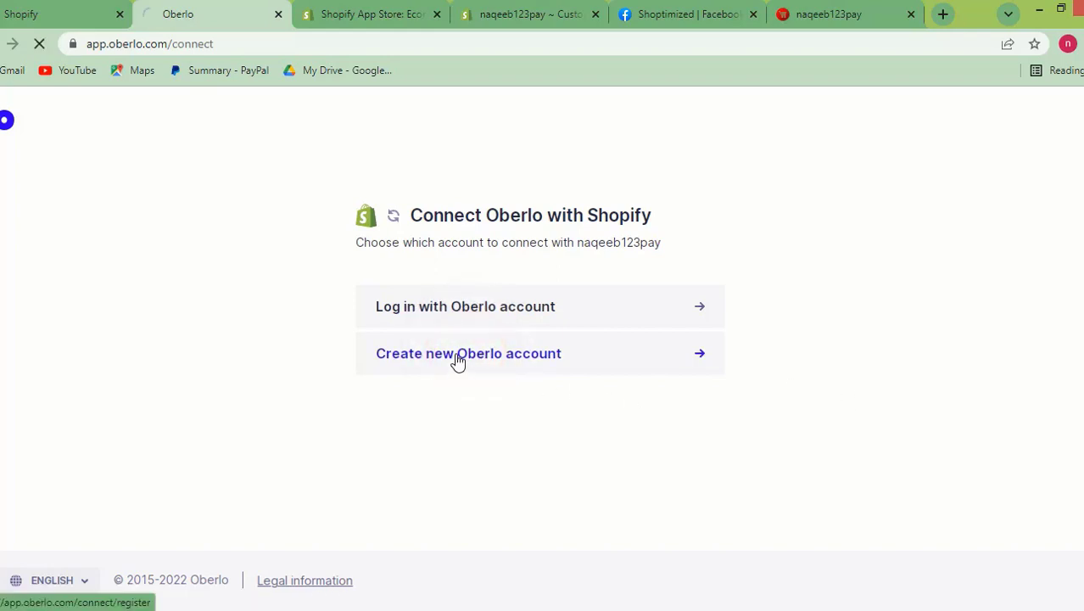
- Choose to create a new Oberlo account to connect with the store, and open Gmail in a separate browser tab
left_click(496, 289)
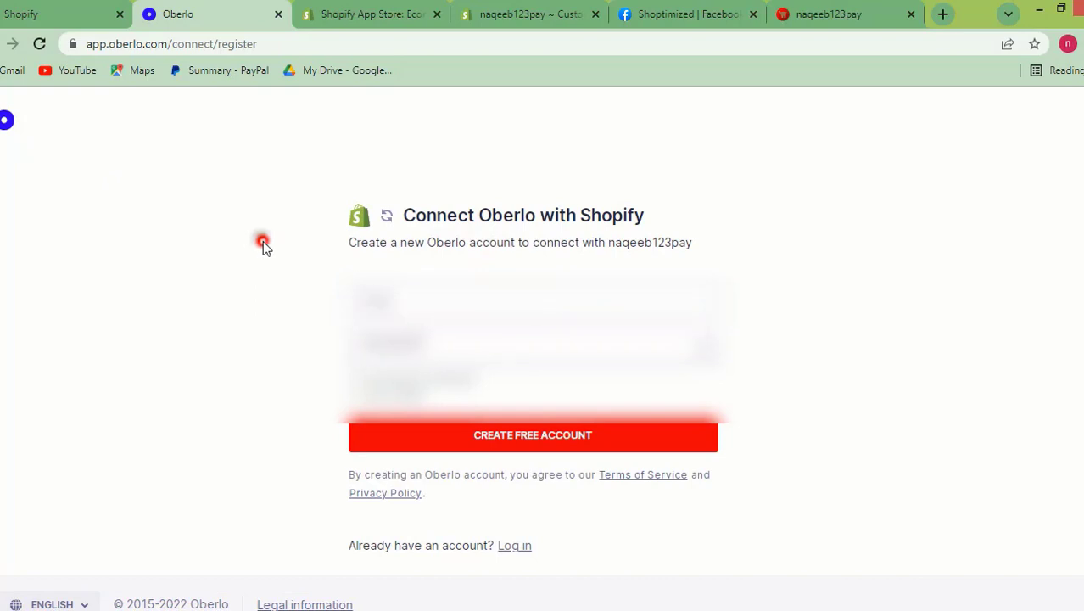
right_click(10, 72)
left_click(27, 78)
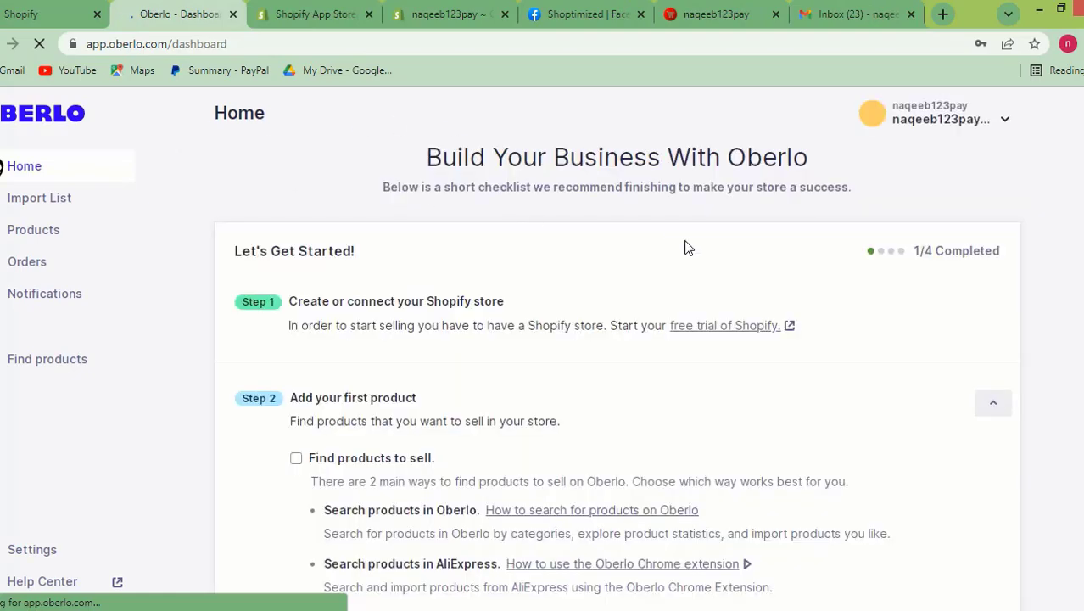
- Save the Oberlo login in the browser and look over the dashboard's getting-started checklist and overview videos
scroll(509, 357, "down", 5)
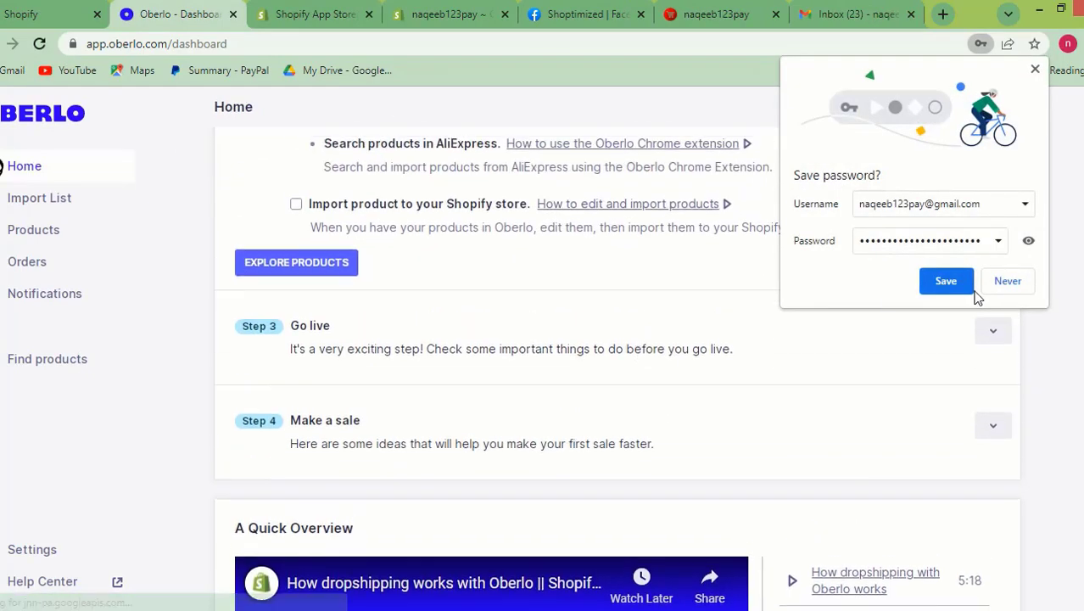
left_click(952, 286)
scroll(326, 351, "down", 3)
scroll(306, 292, "up", 6)
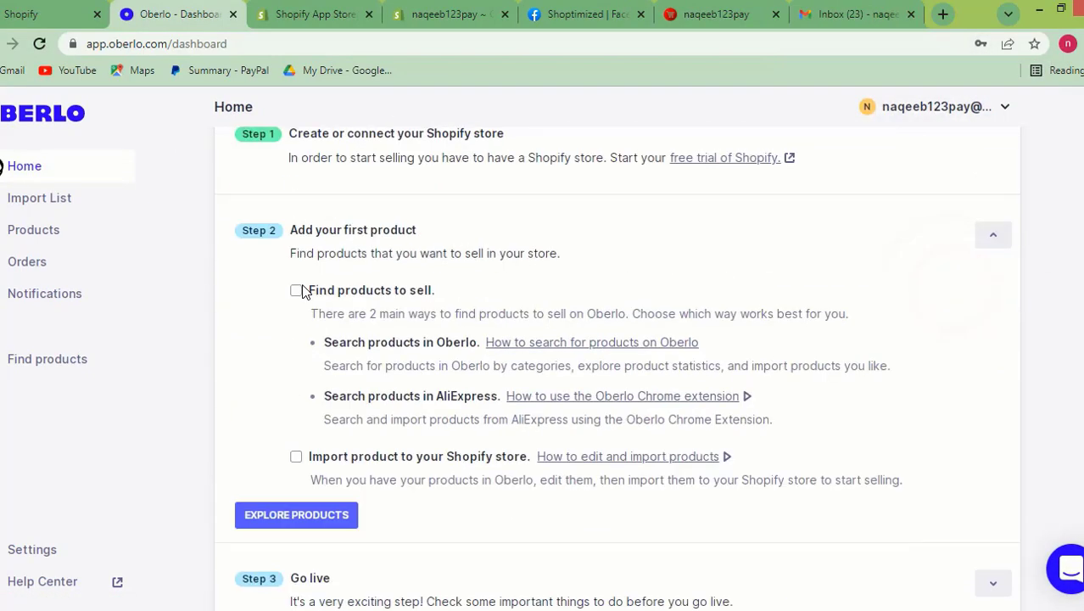
scroll(667, 339, "down", 5)
scroll(339, 363, "down", 1)
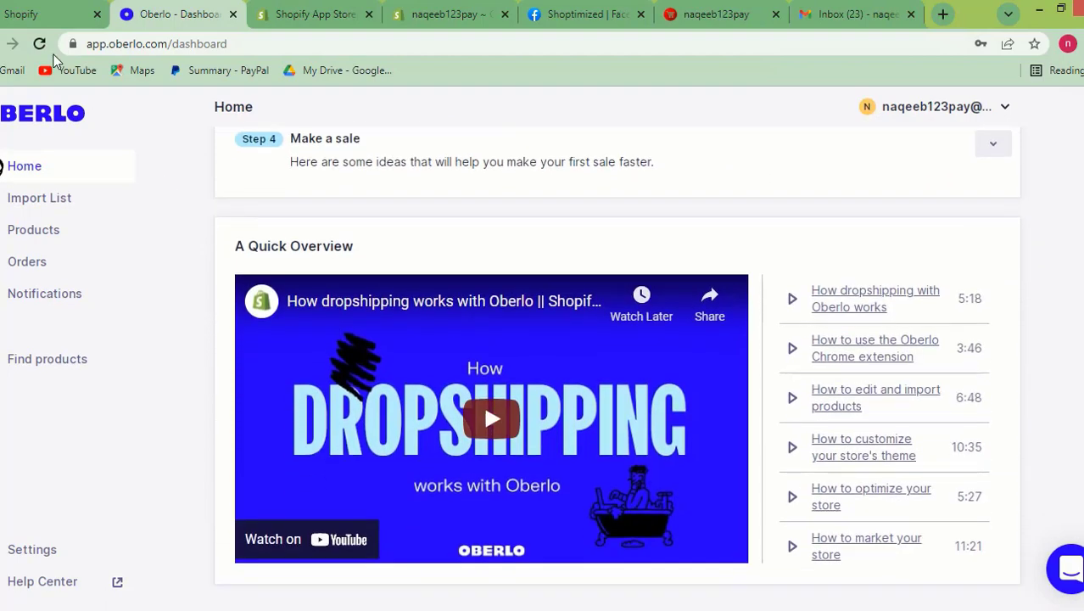
- Switch to the Shopify admin browser tab, reopen the Apps page, and examine the installed apps and app recommendations
left_click(34, 13)
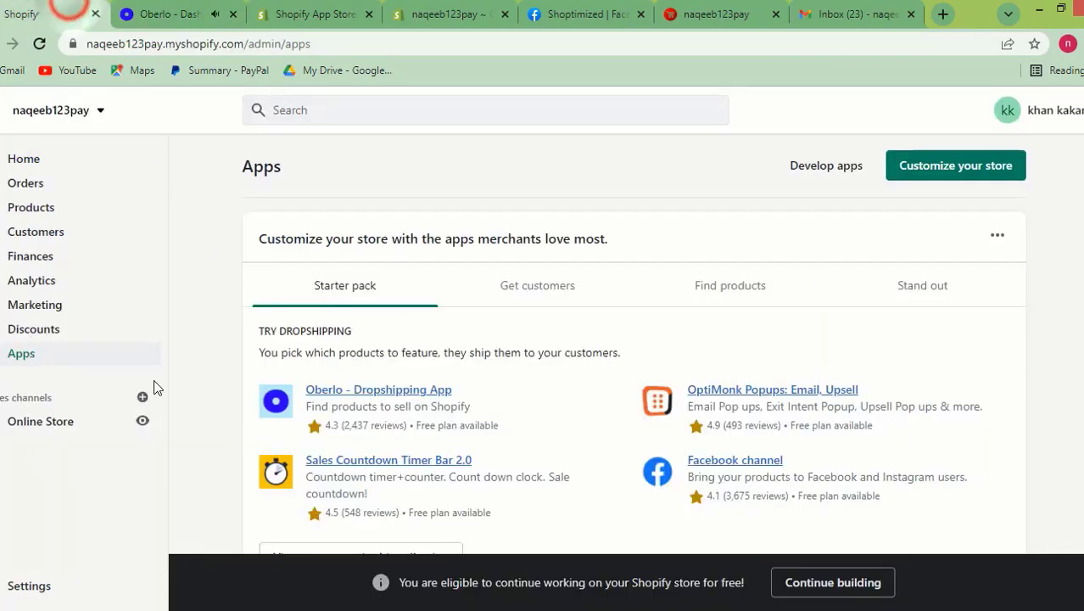
left_click(17, 353)
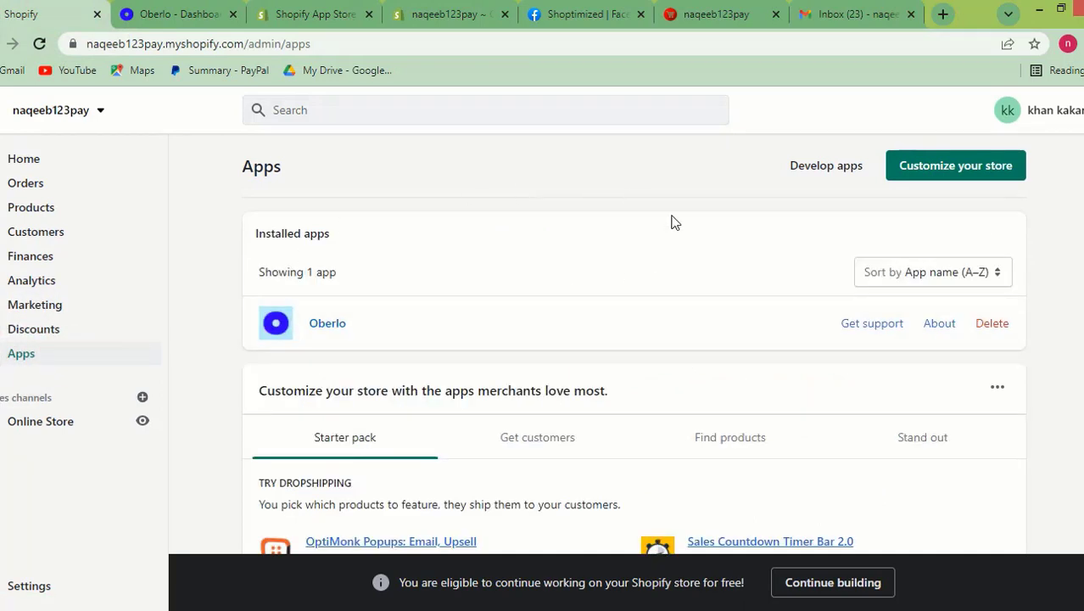
scroll(815, 280, "down", 5)
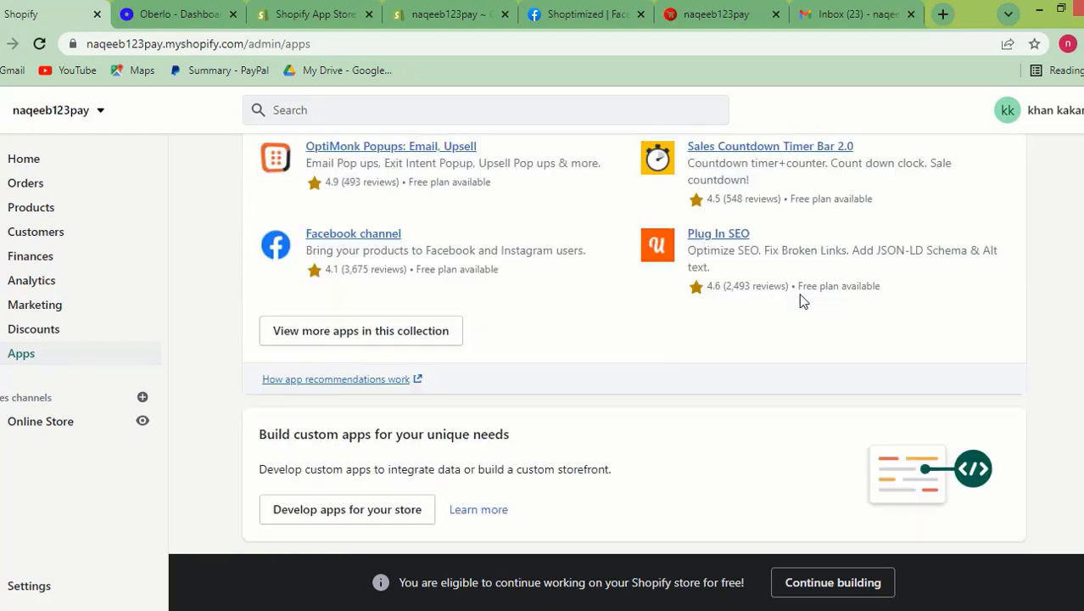
scroll(800, 298, "up", 5)
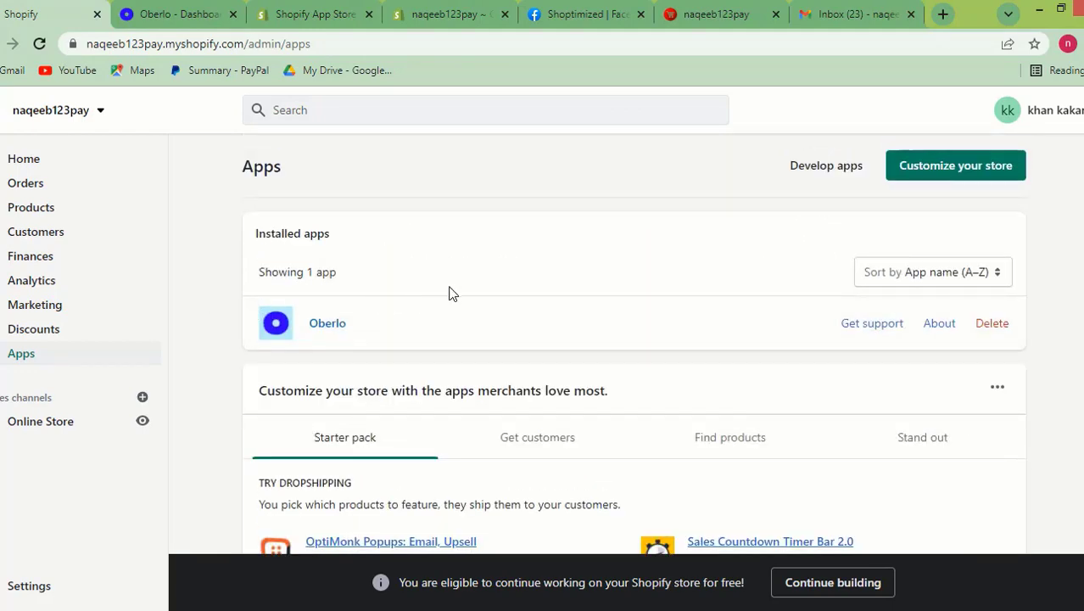
scroll(395, 309, "down", 3)
scroll(432, 319, "up", 3)
scroll(361, 326, "down", 3)
scroll(361, 327, "up", 2)
scroll(361, 327, "up", 1)
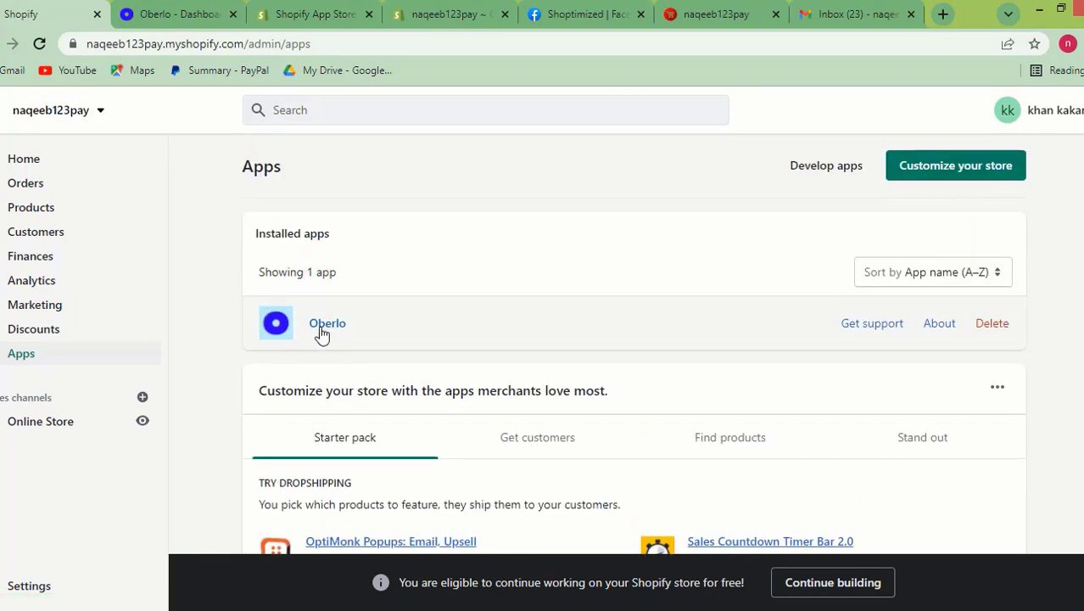